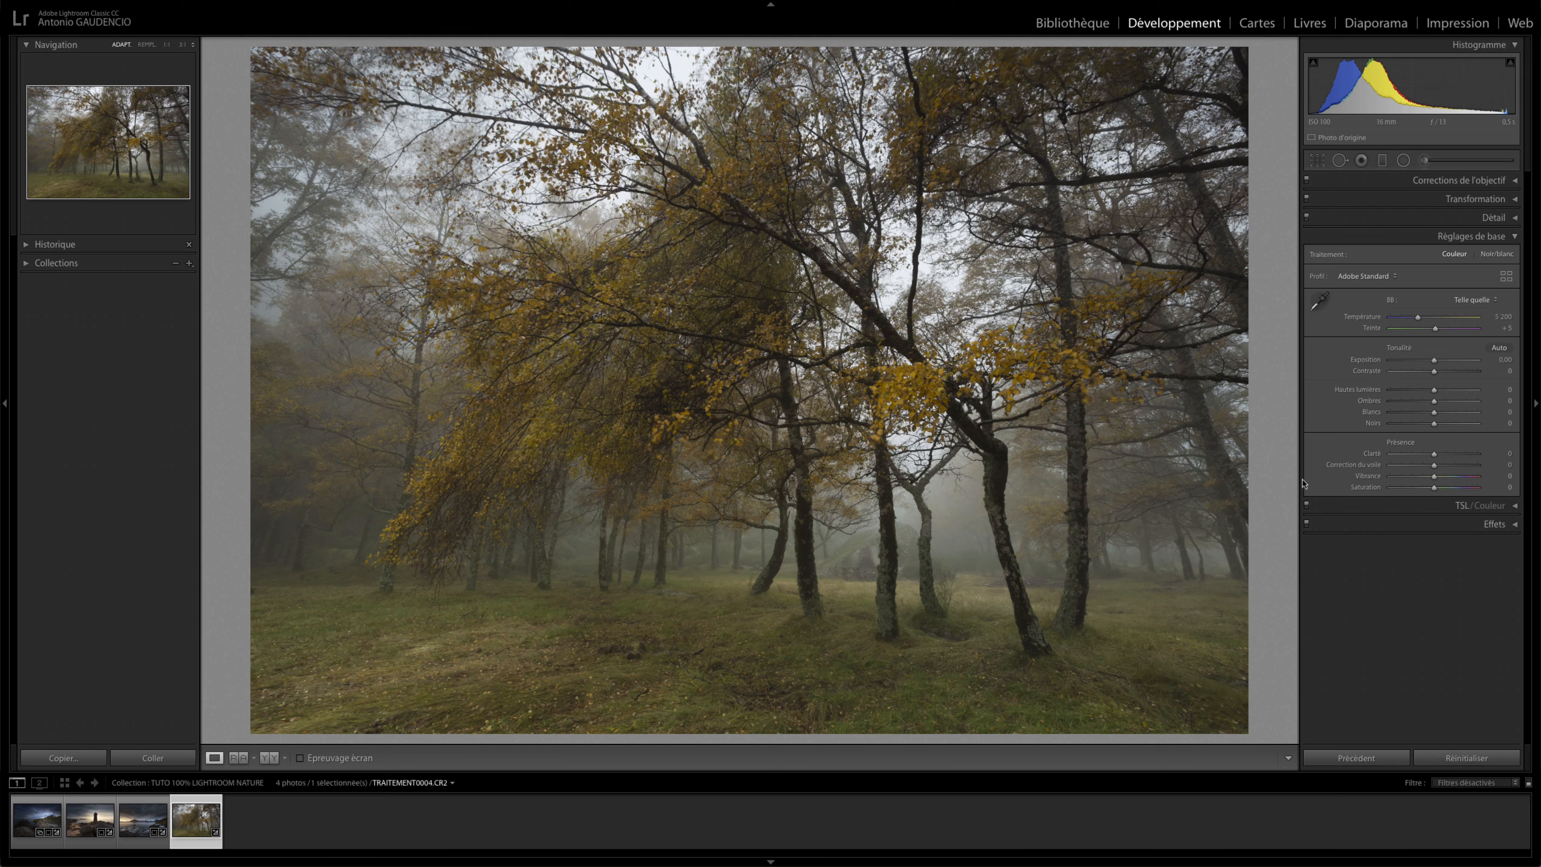
Compare the photo with and without the lens profile correction, leaving the correction enabled
left_click(1513, 181)
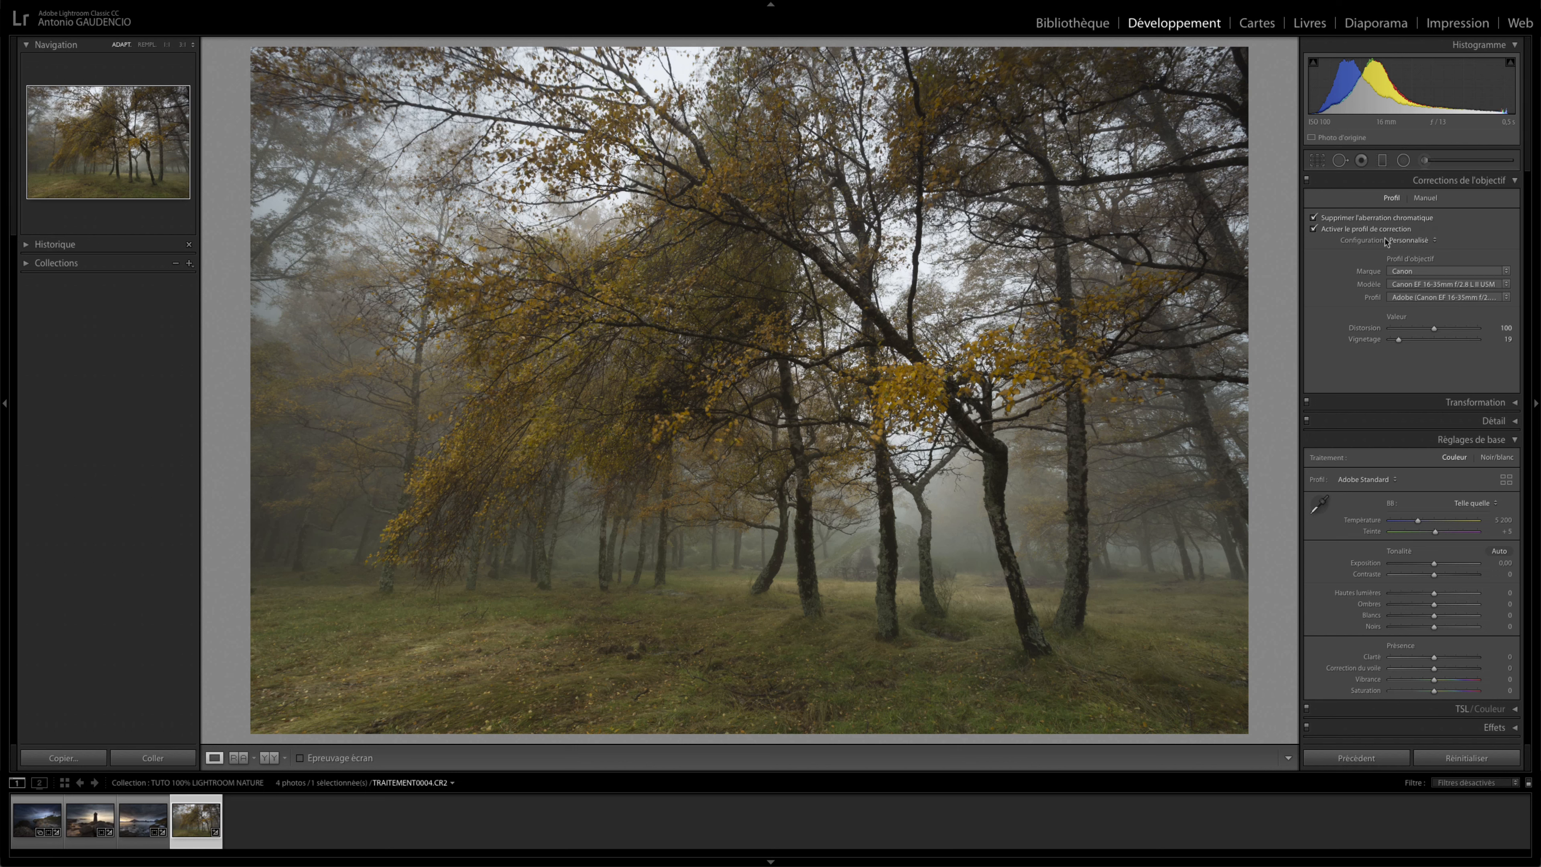
left_click(1377, 344)
left_click(1315, 231)
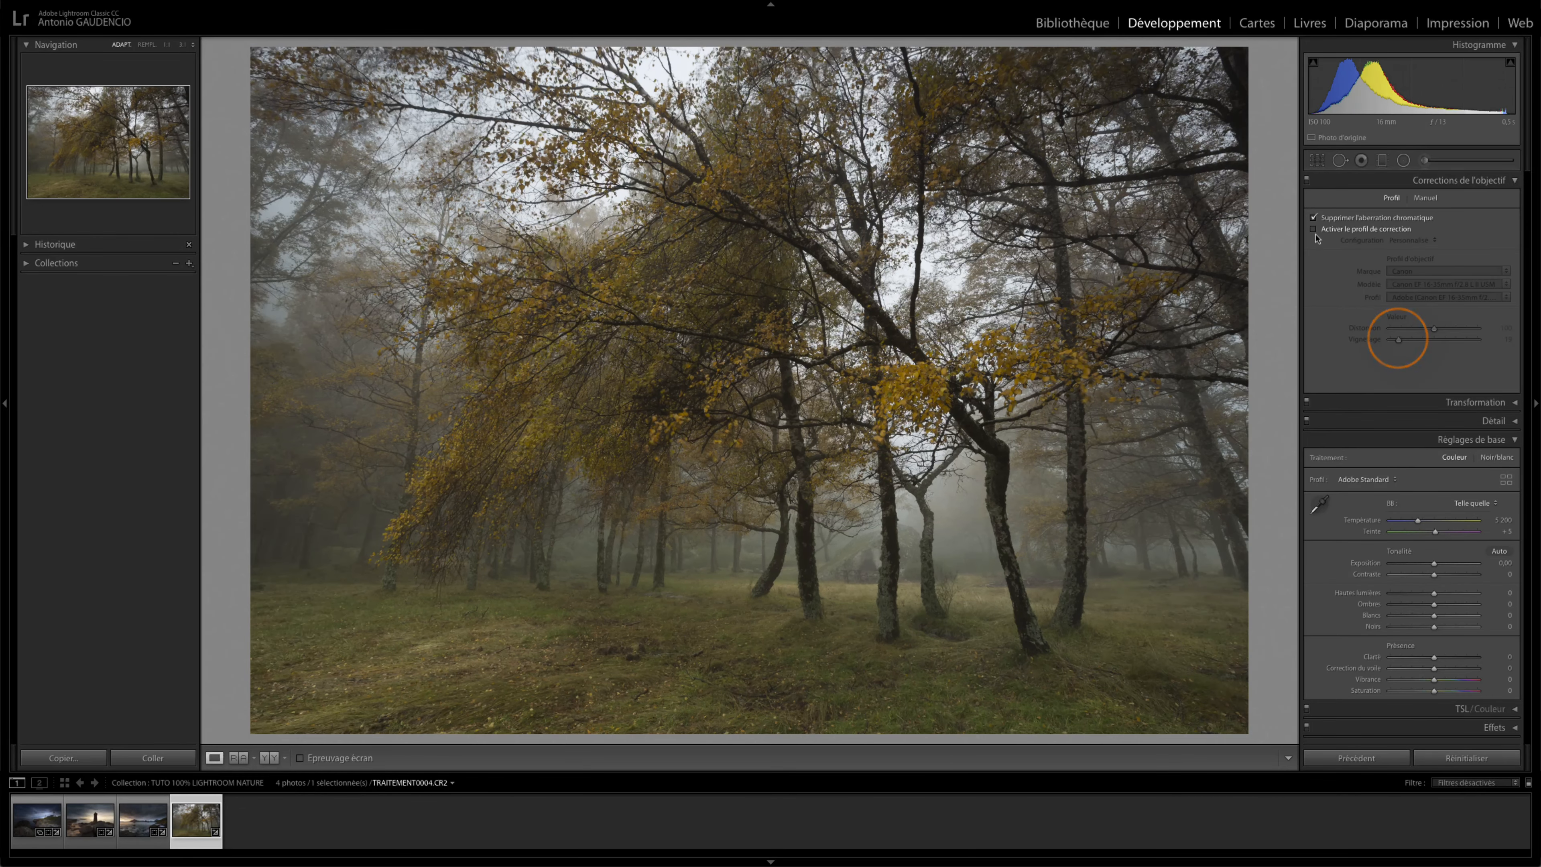
left_click(1315, 230)
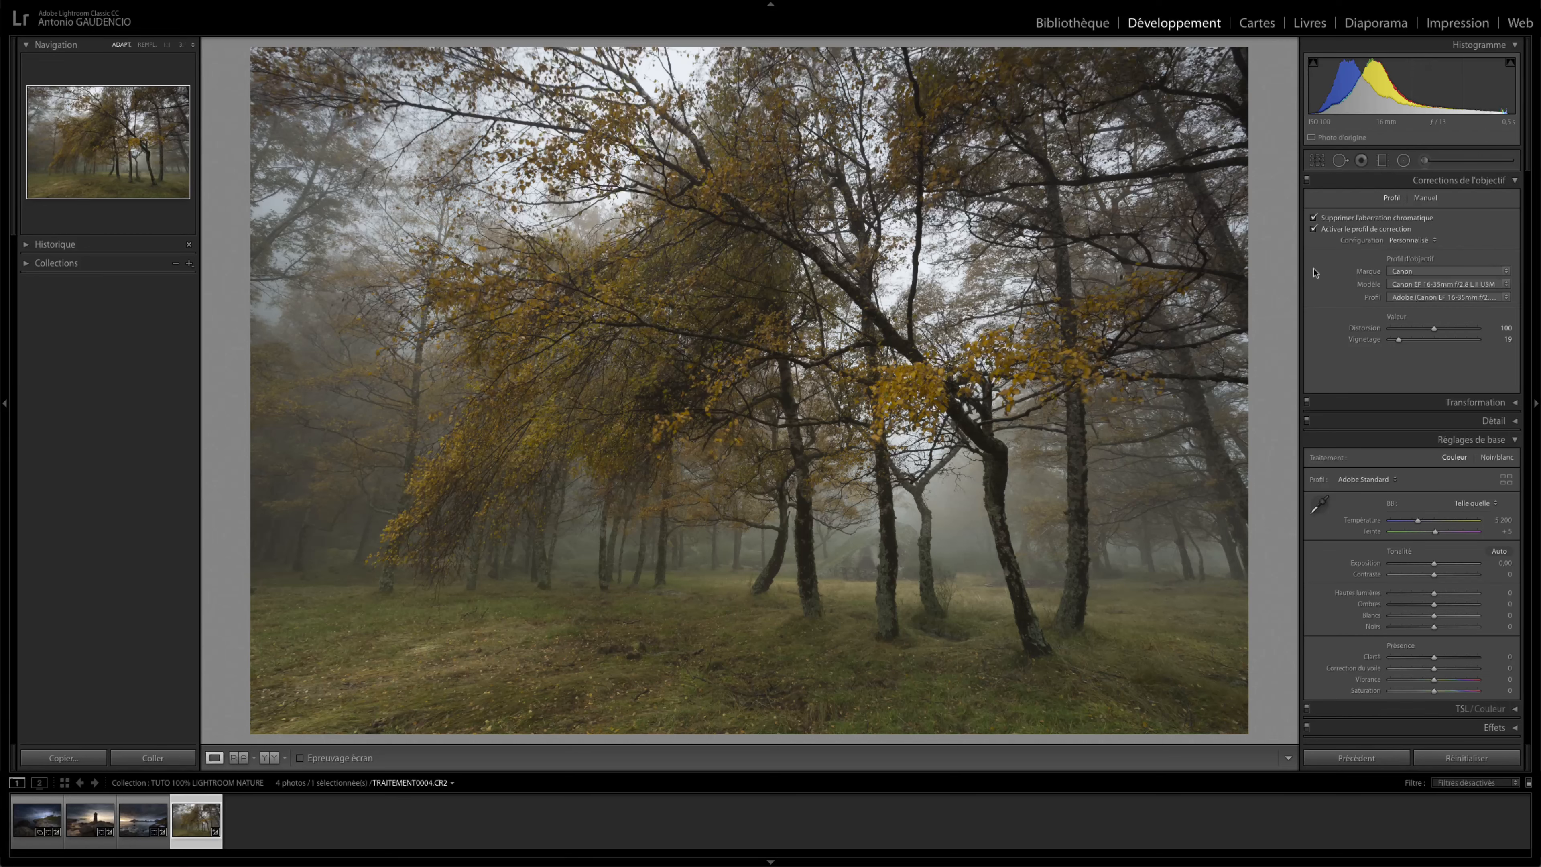
left_click(1314, 230)
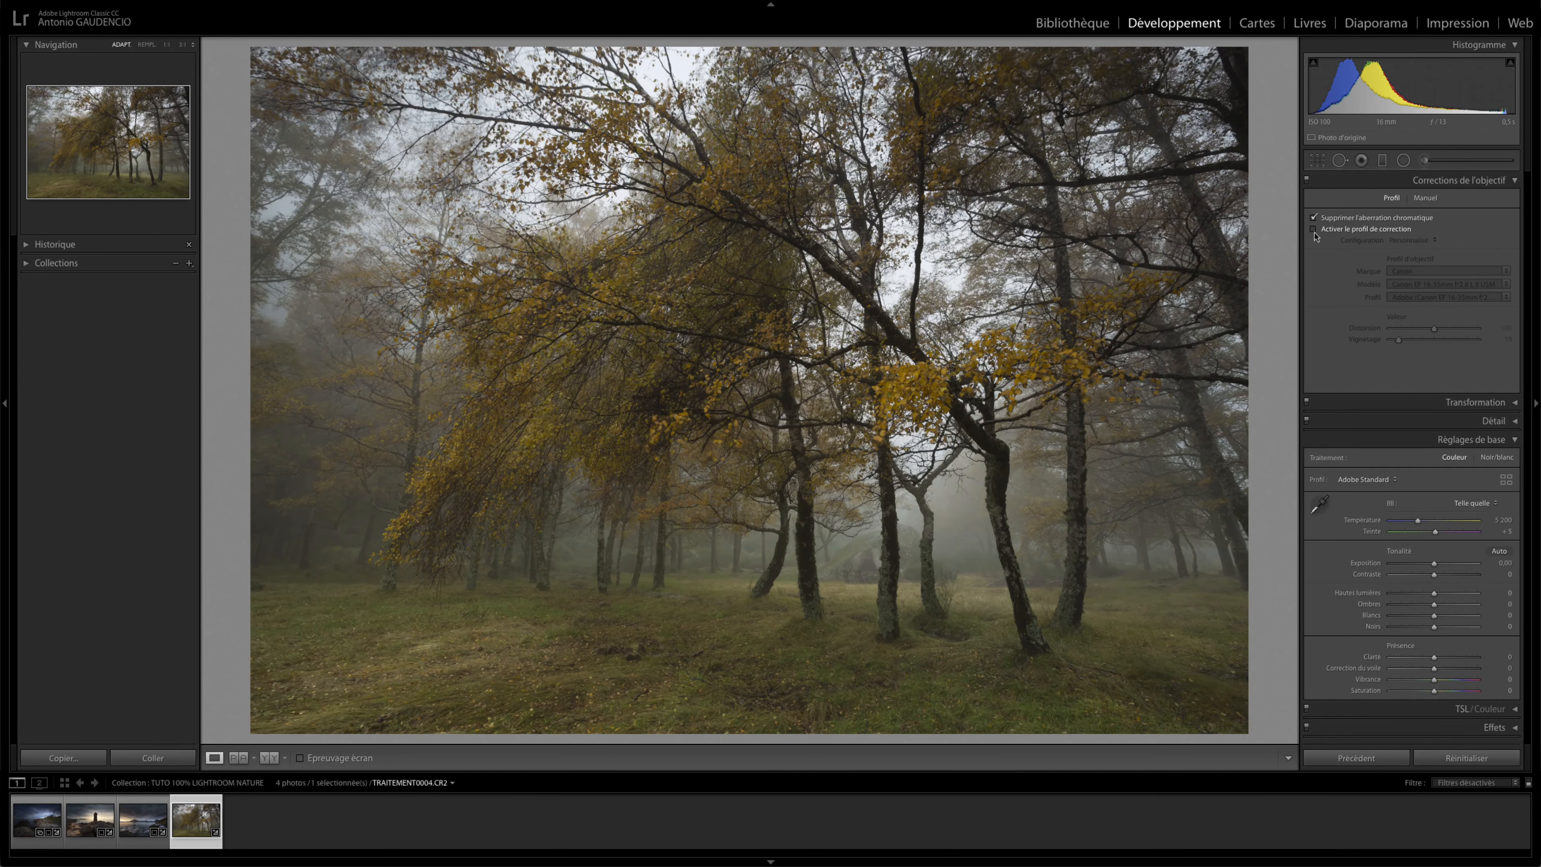
left_click(1315, 229)
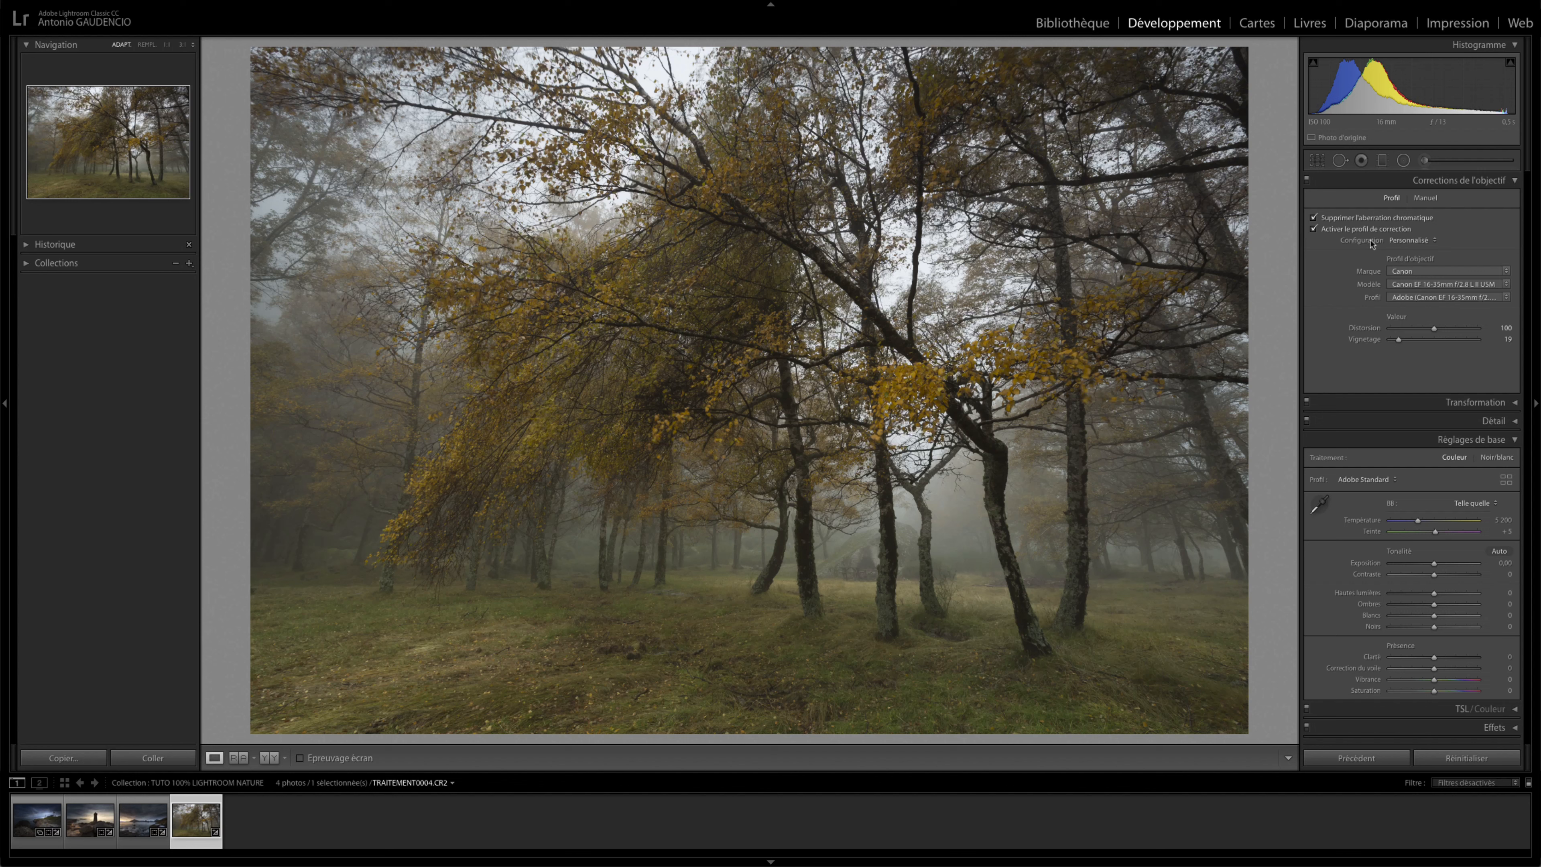
left_click(1511, 181)
Review the transformation, sharpening, noise reduction and effects settings, and compare the photo before and after its current adjustments
left_click(1514, 200)
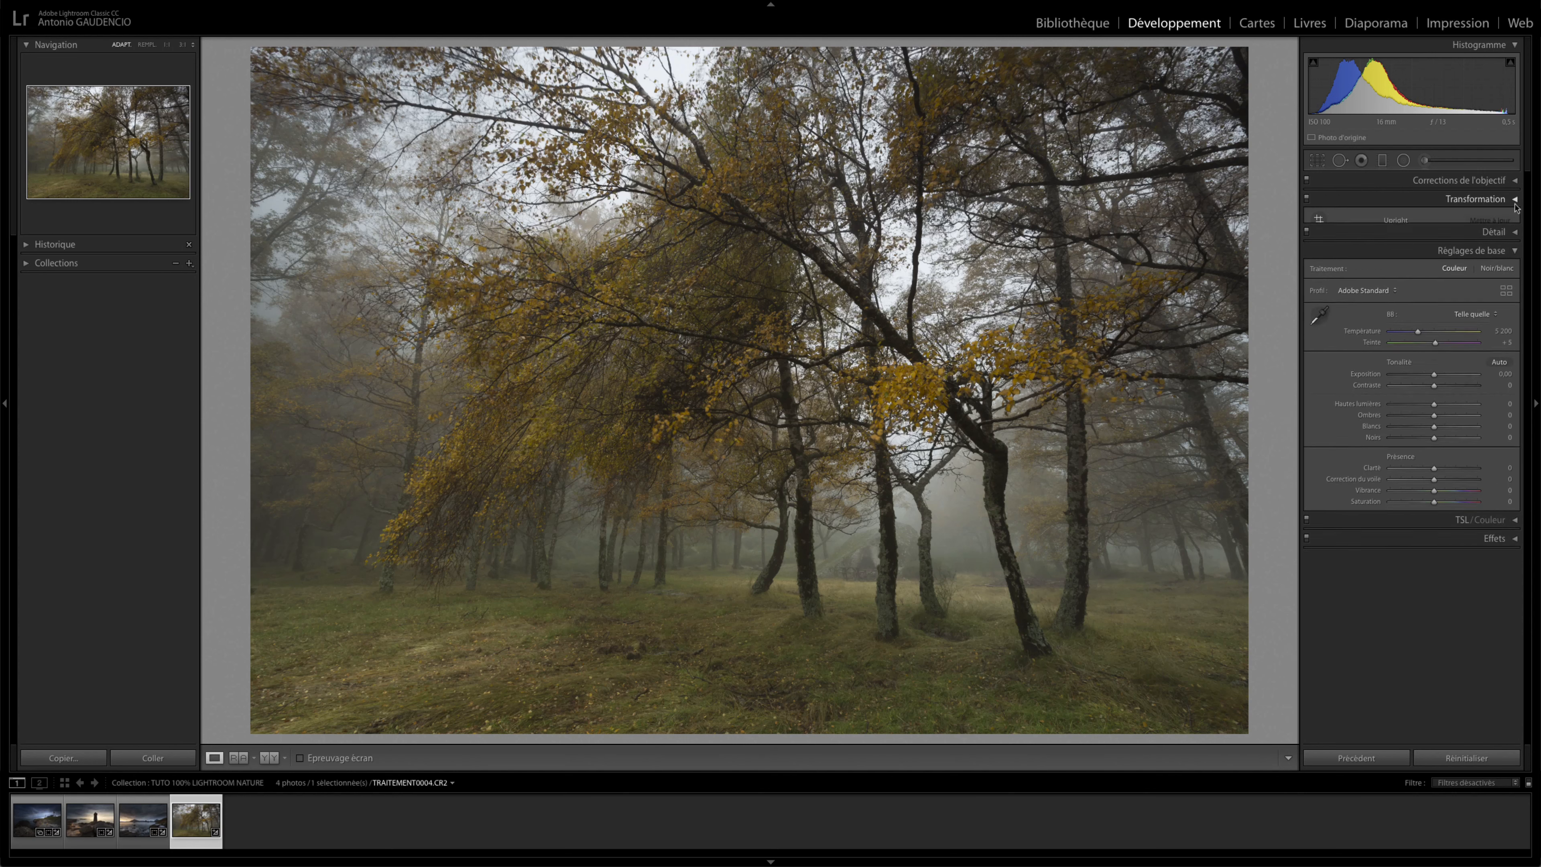
left_click(1515, 199)
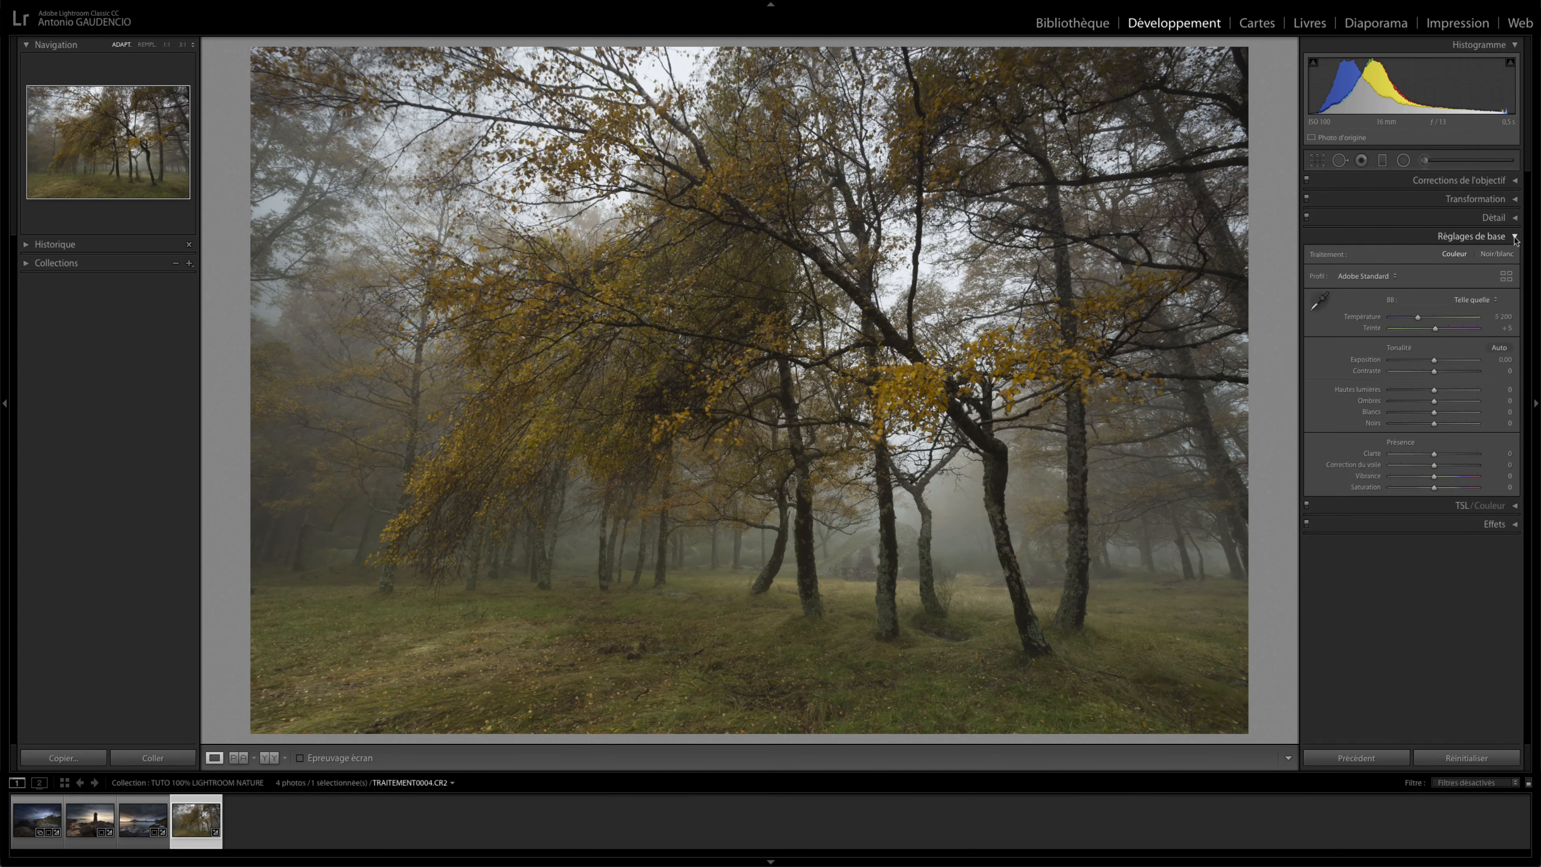
left_click(1516, 220)
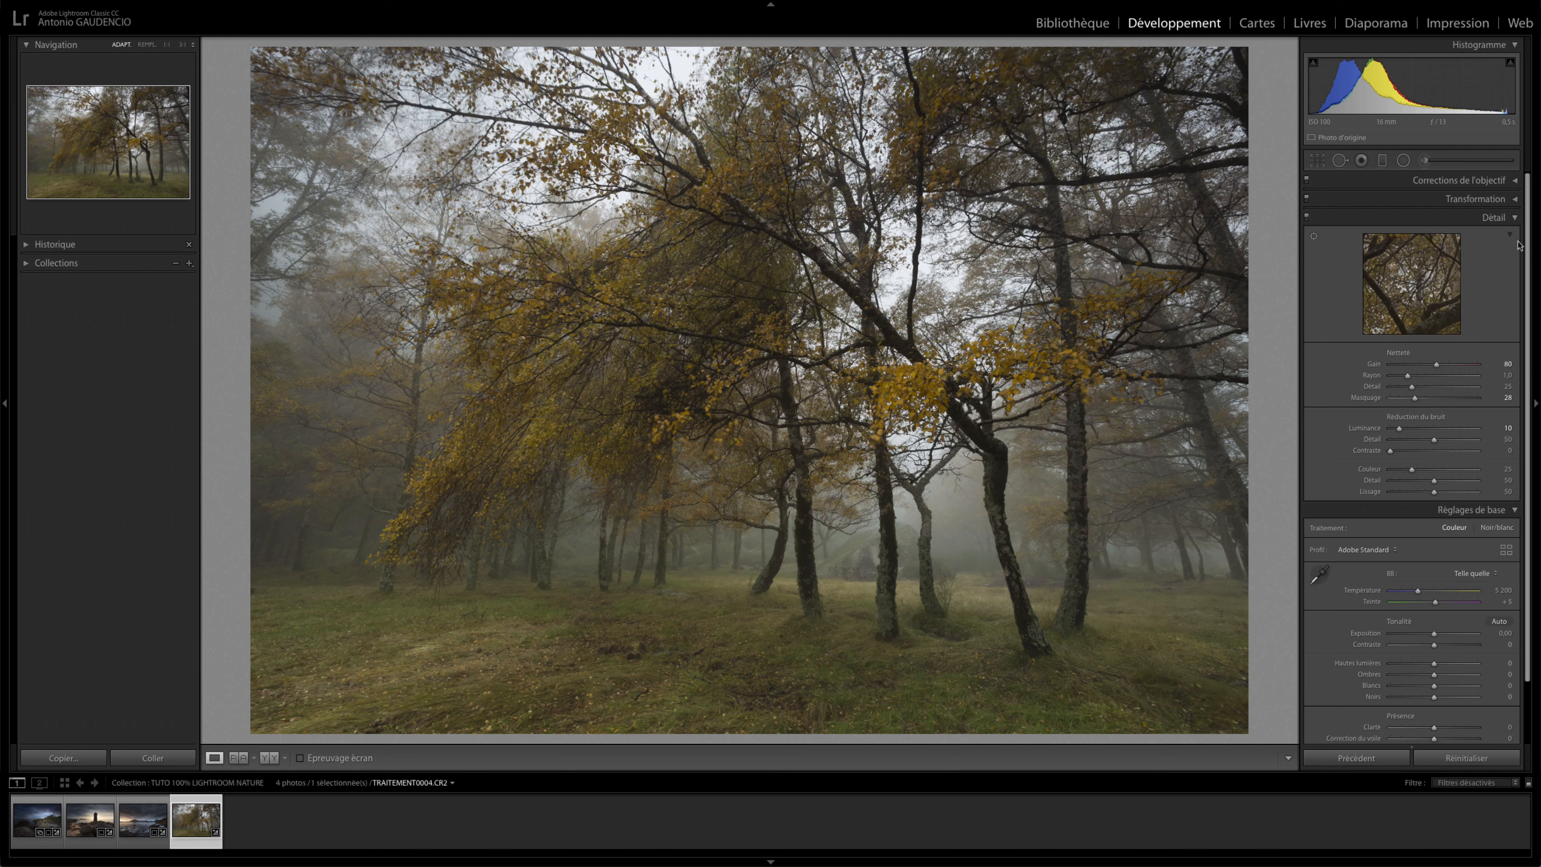
left_click(1496, 218)
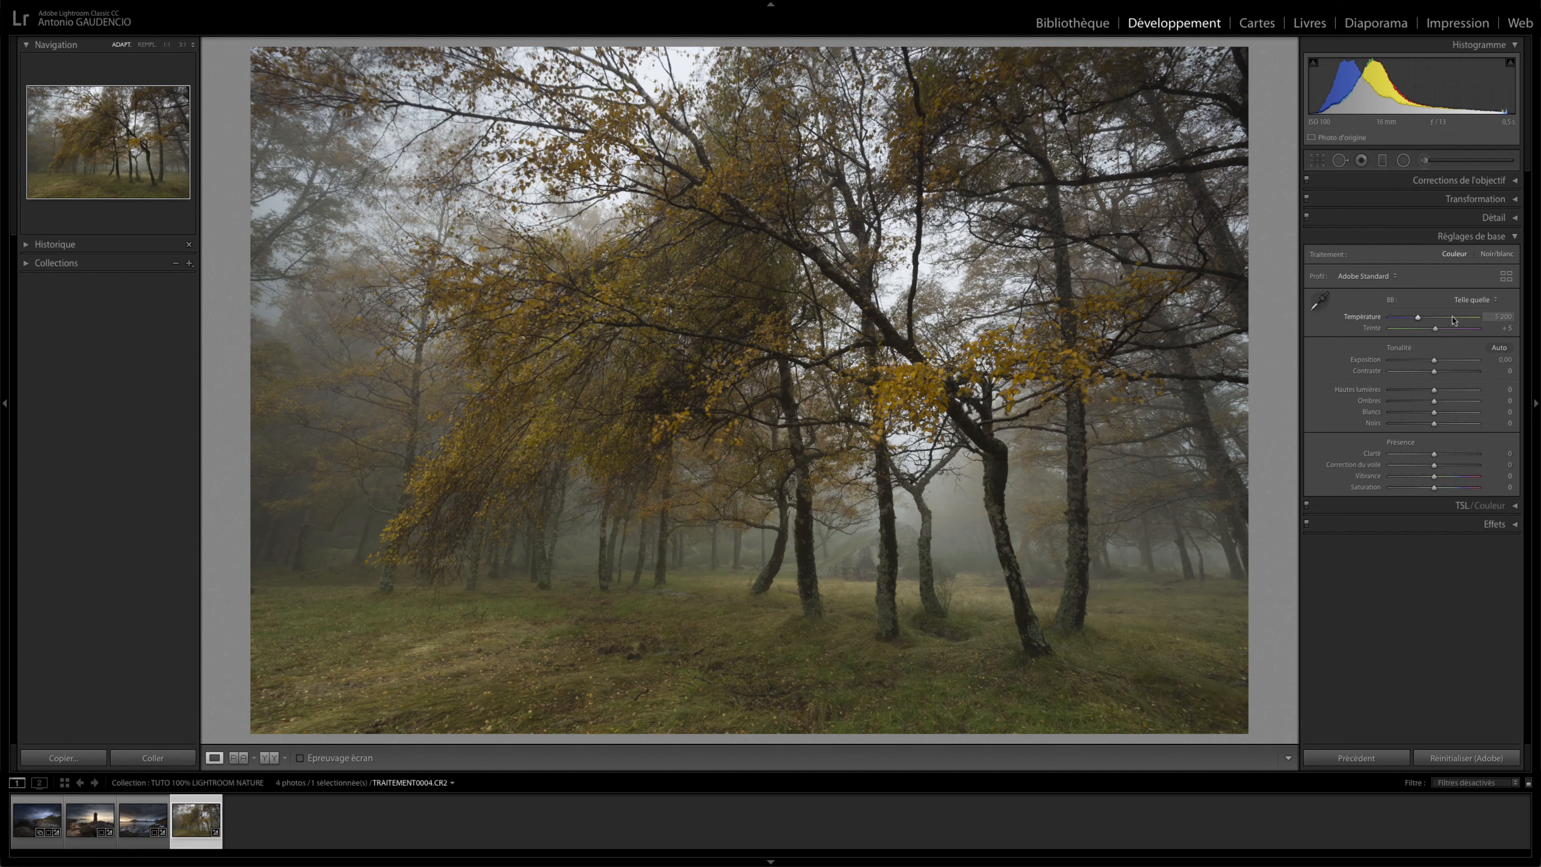
key("shift+s")
key("shift+s")
left_click(1513, 526)
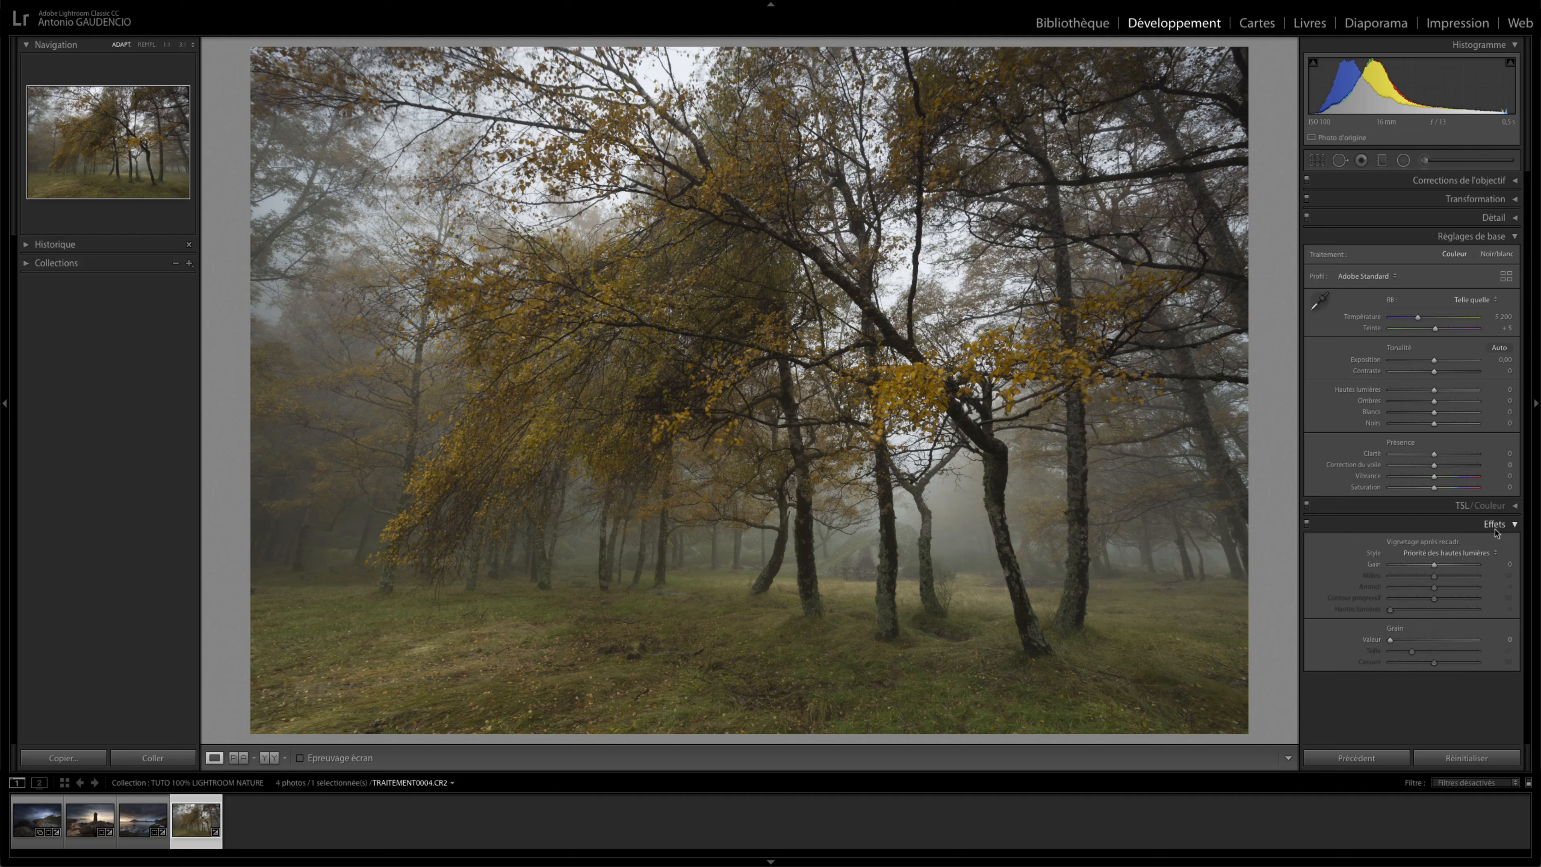
left_click(1513, 526)
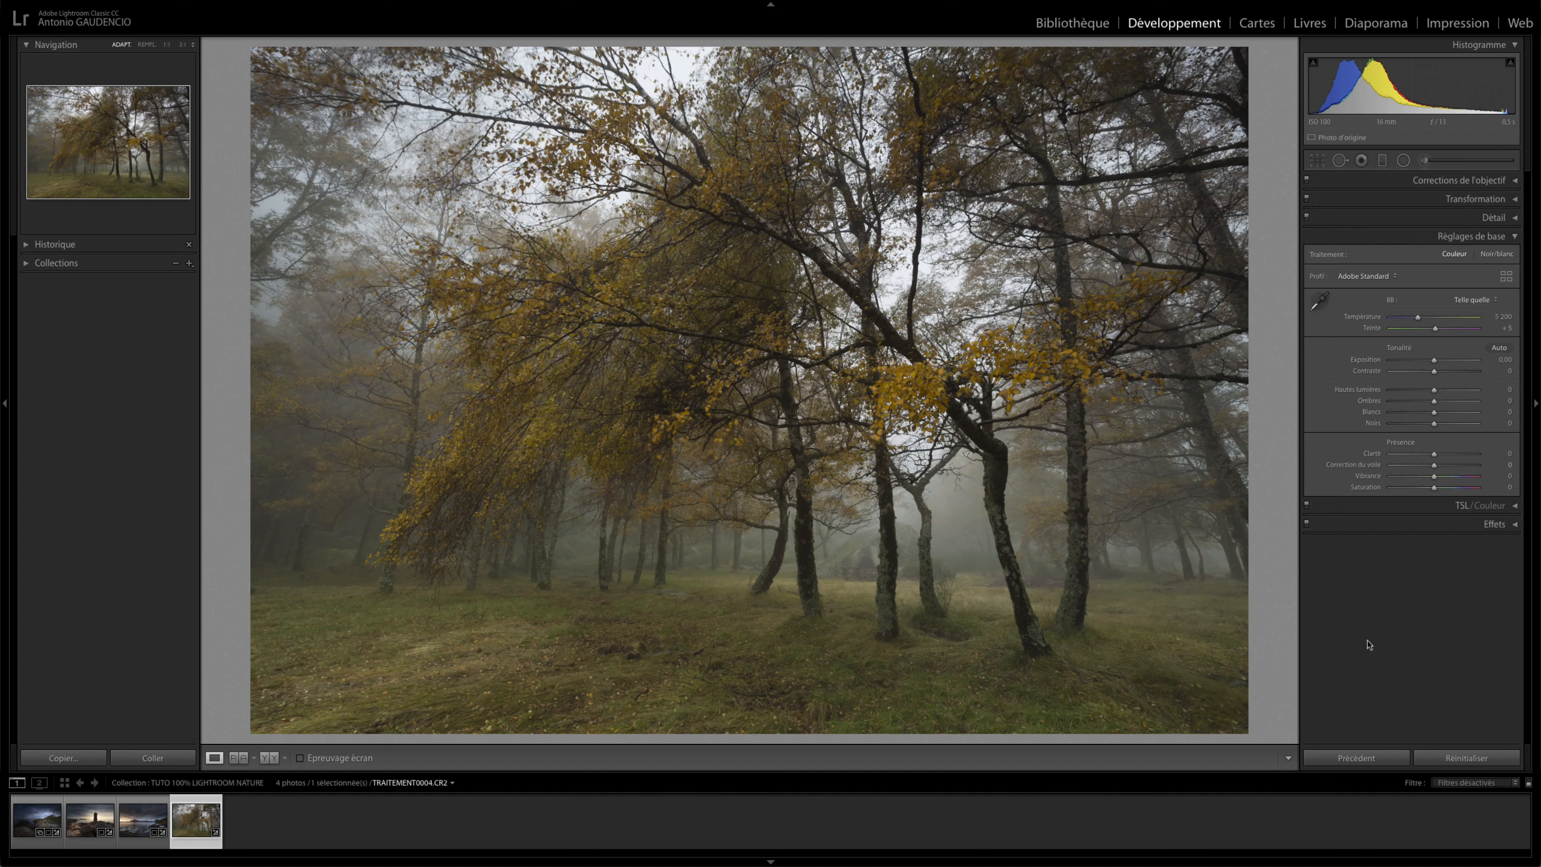
Draw a large radial filter centred on the tree trunks, spanning most of the photo's height
left_click(1404, 161)
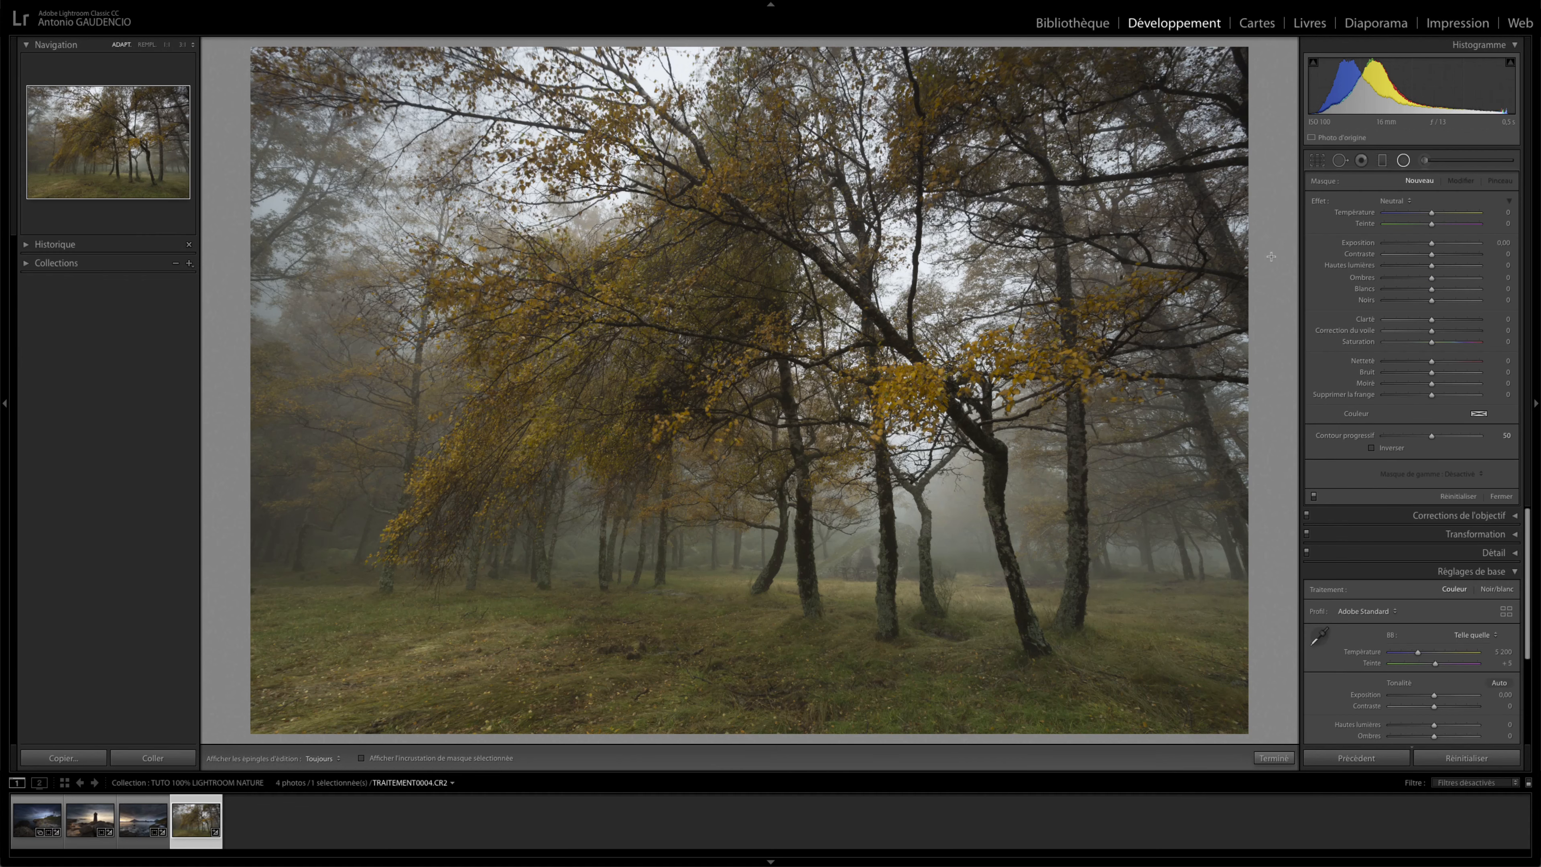
left_click_drag(846, 356, 469, 669)
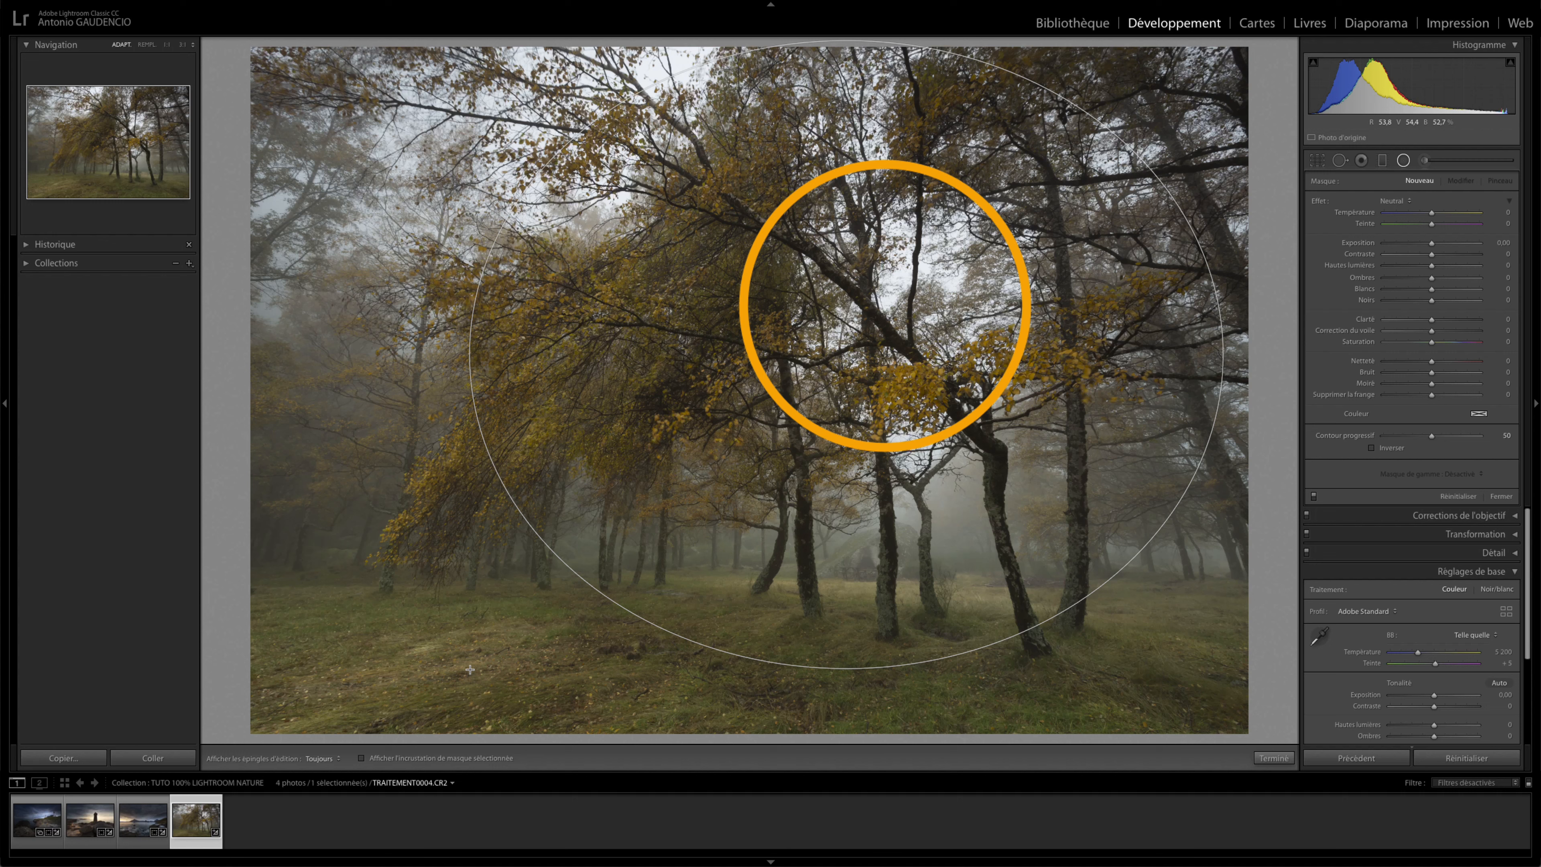
mouse_move(470, 670)
left_mouse_down()
mouse_move(445, 657)
mouse_move(444, 681)
left_mouse_up()
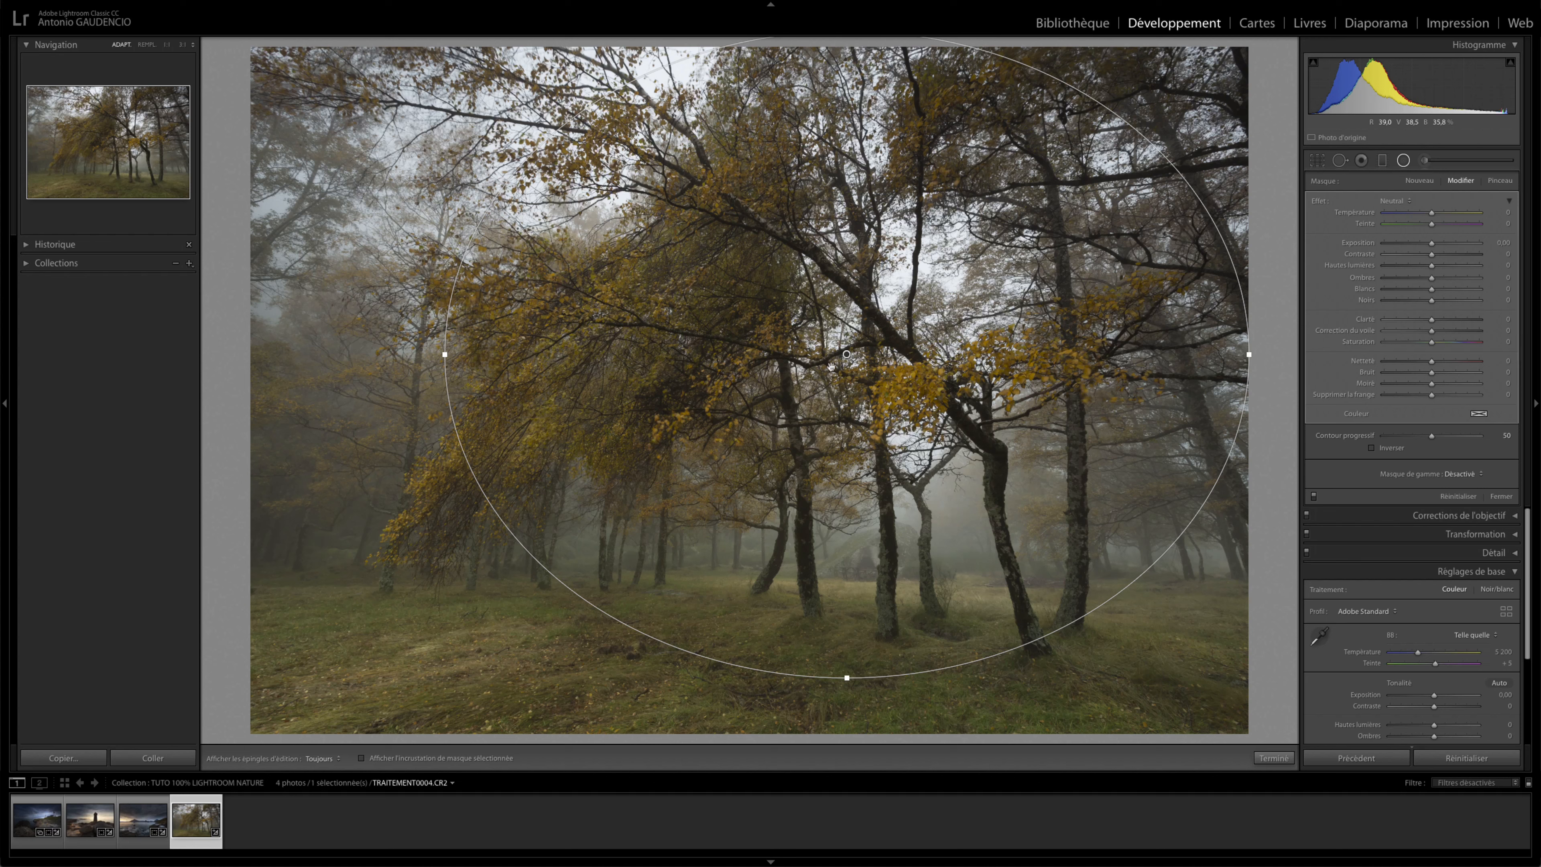
Reposition and widen the radial filter around the central trees, checking its coverage with the mask overlay and then hiding the overlay
left_click_drag(848, 356, 826, 390)
key("o")
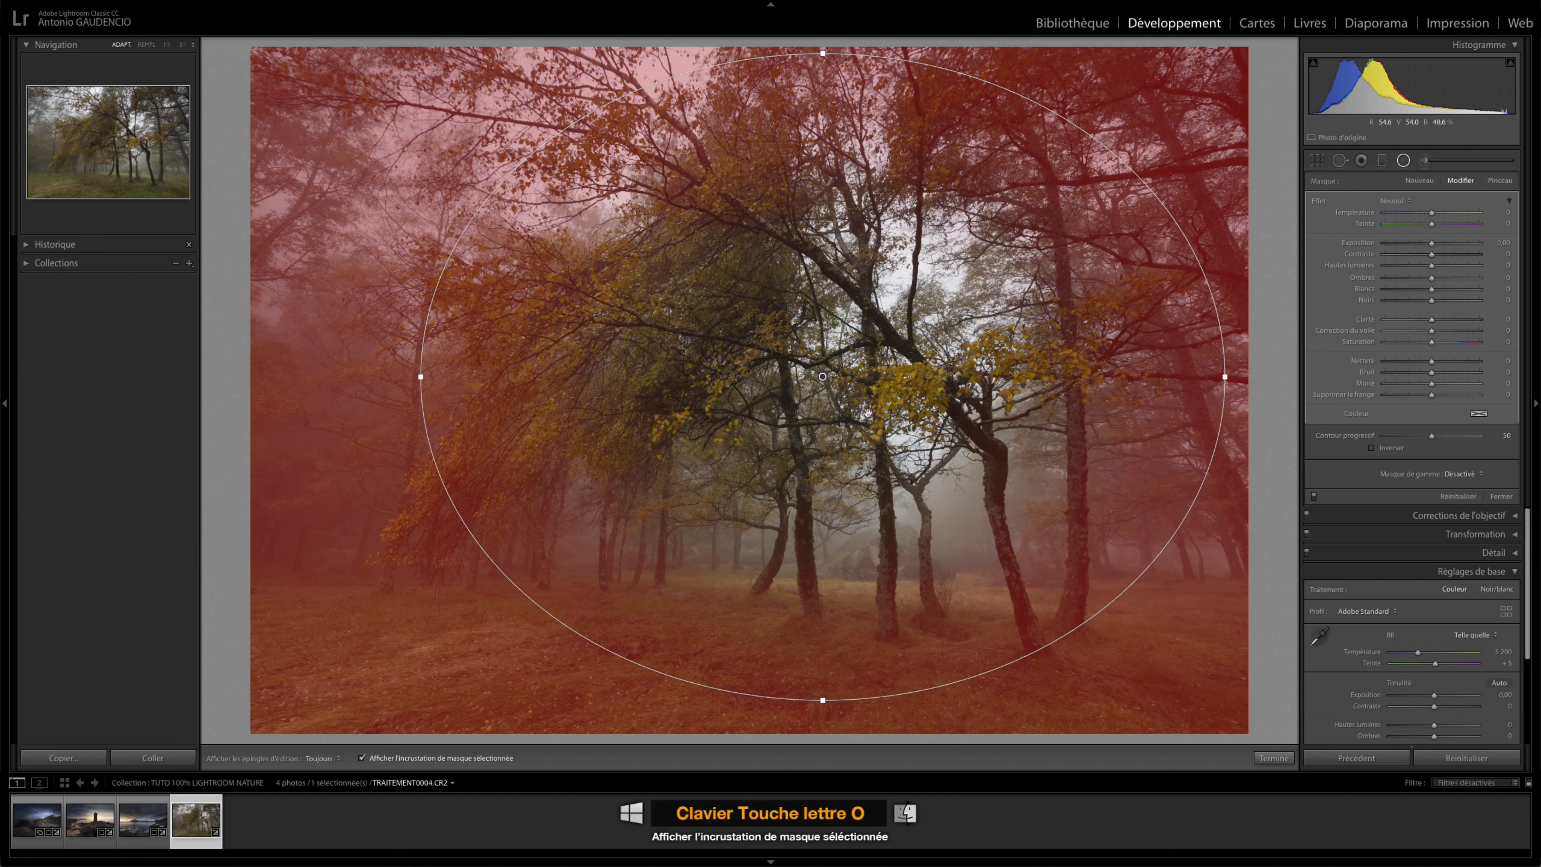
left_click_drag(824, 382, 812, 379)
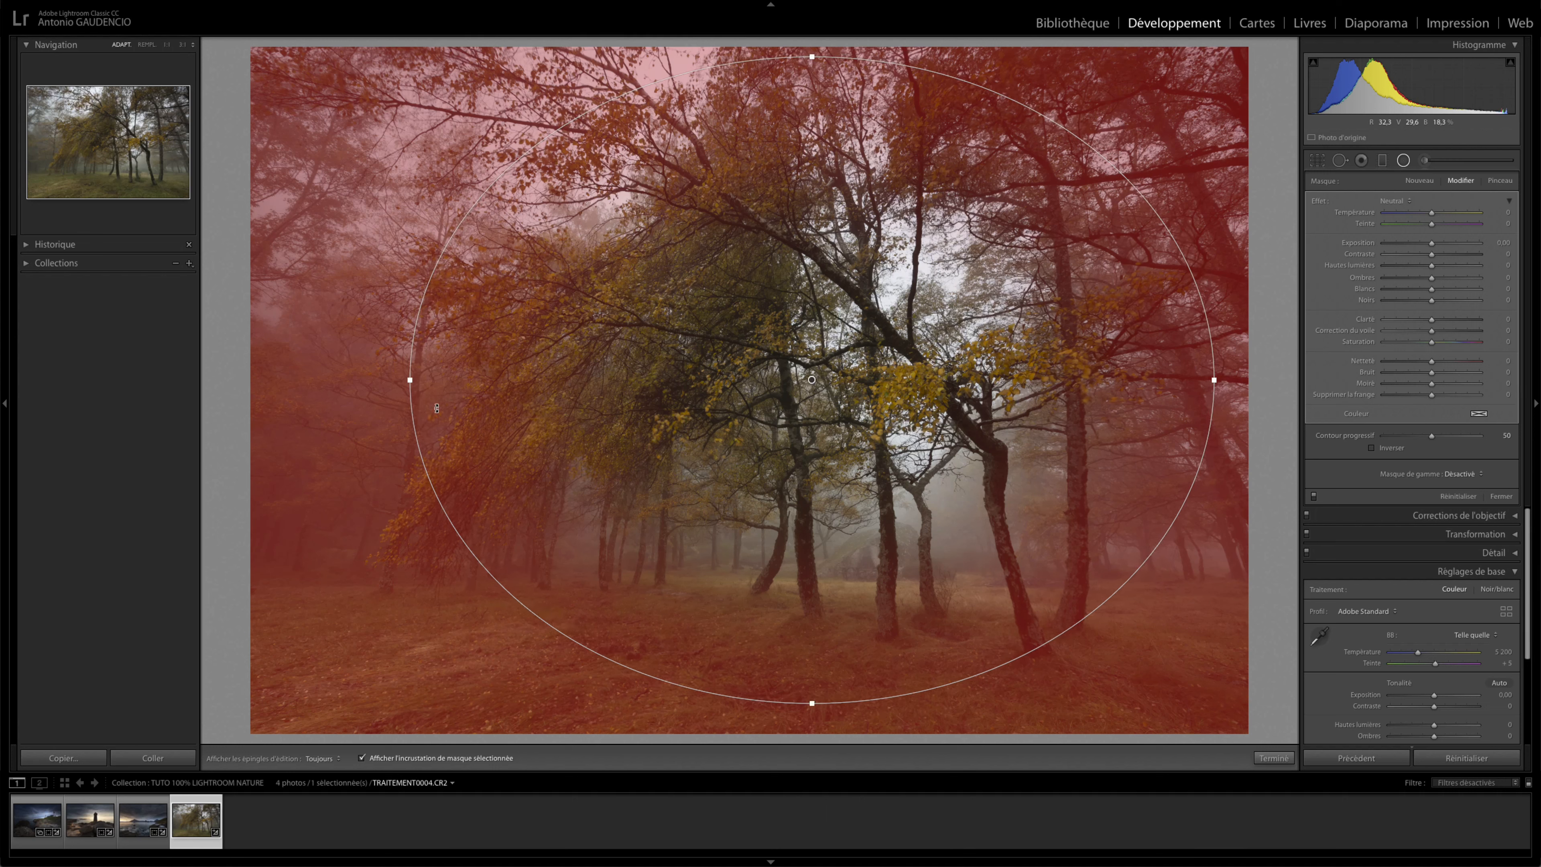
left_click_drag(407, 381, 374, 384)
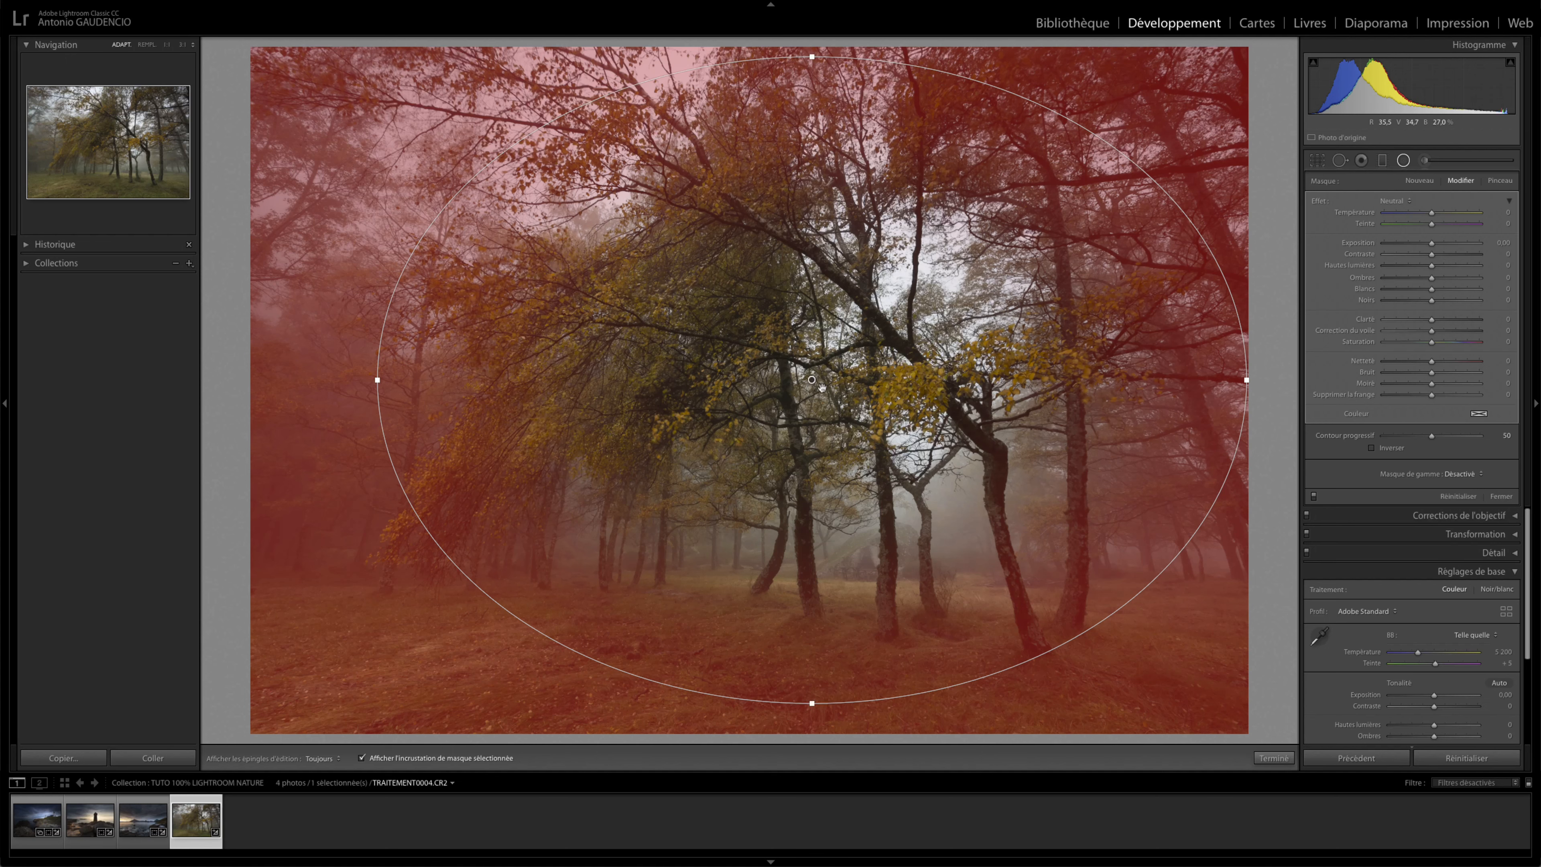
left_click_drag(816, 383, 784, 384)
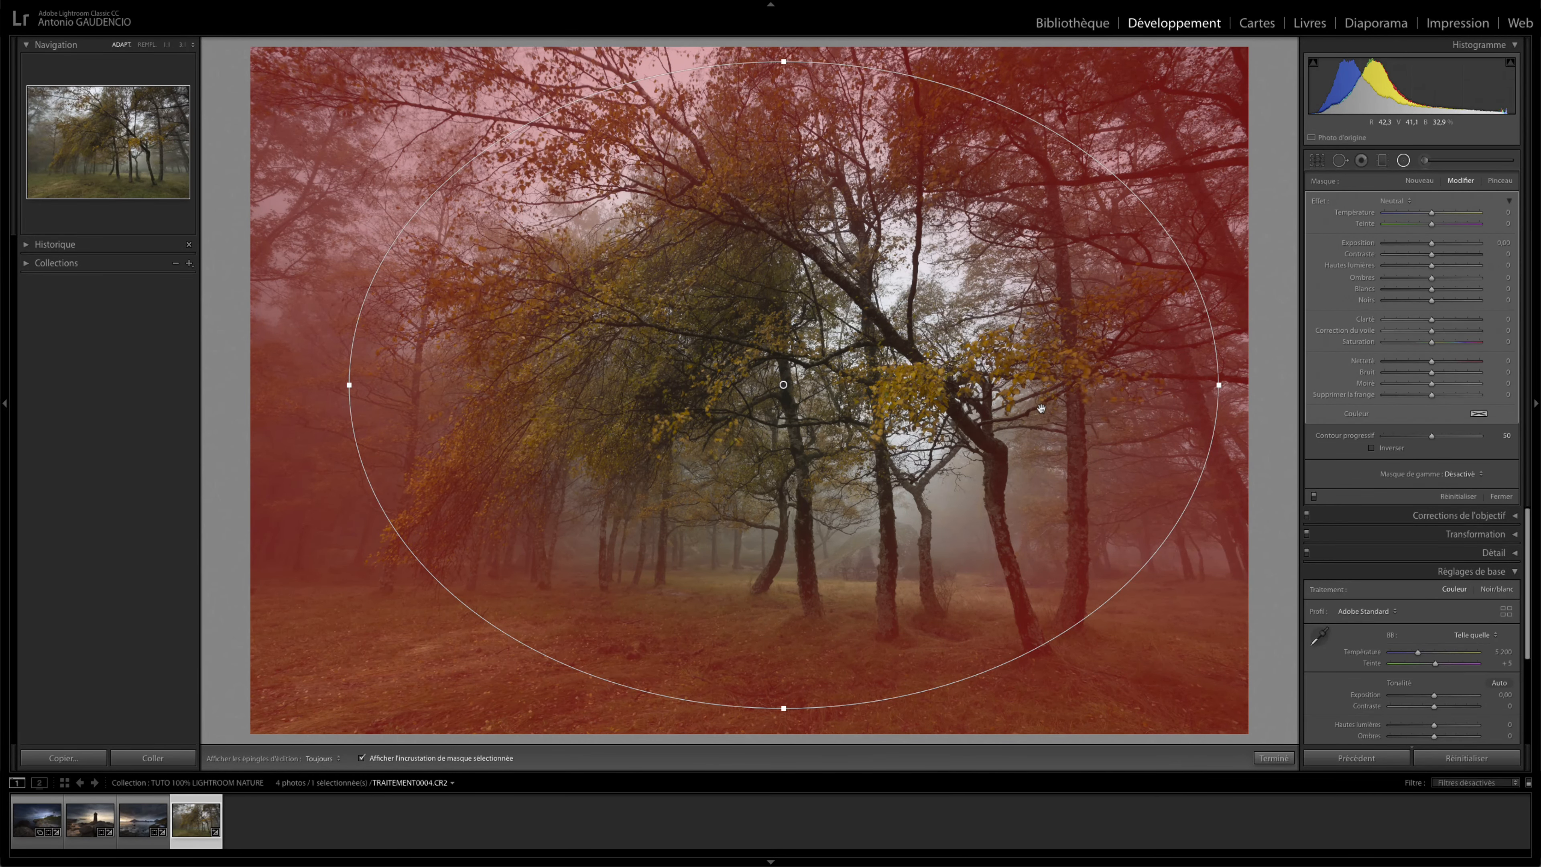
key("o")
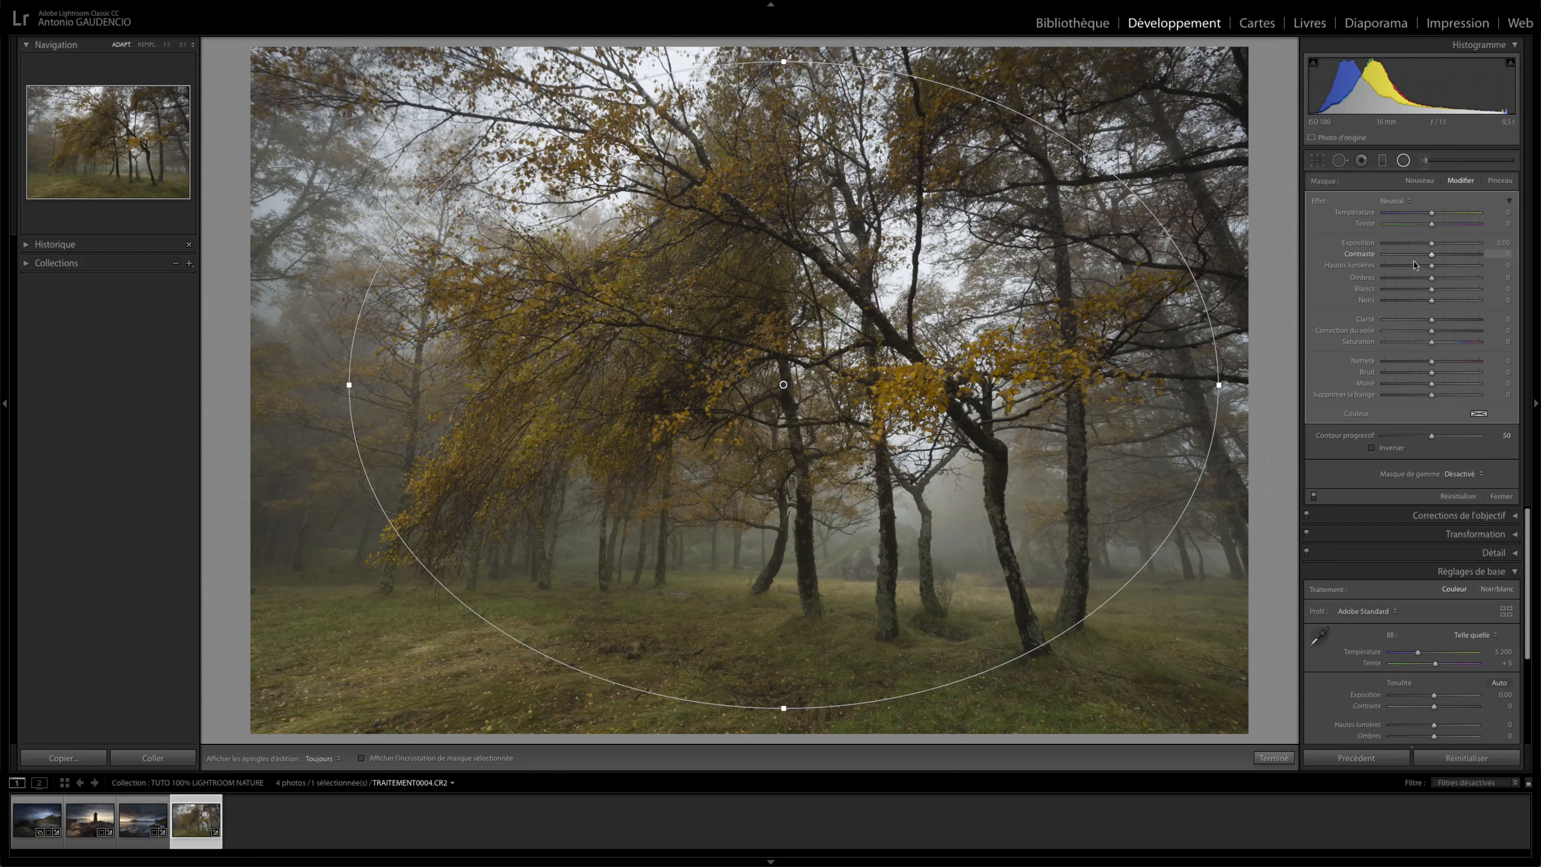
Darken the surroundings of the ellipse by setting the radial filter's exposure to -1.62
left_click_drag(1431, 243, 1424, 251)
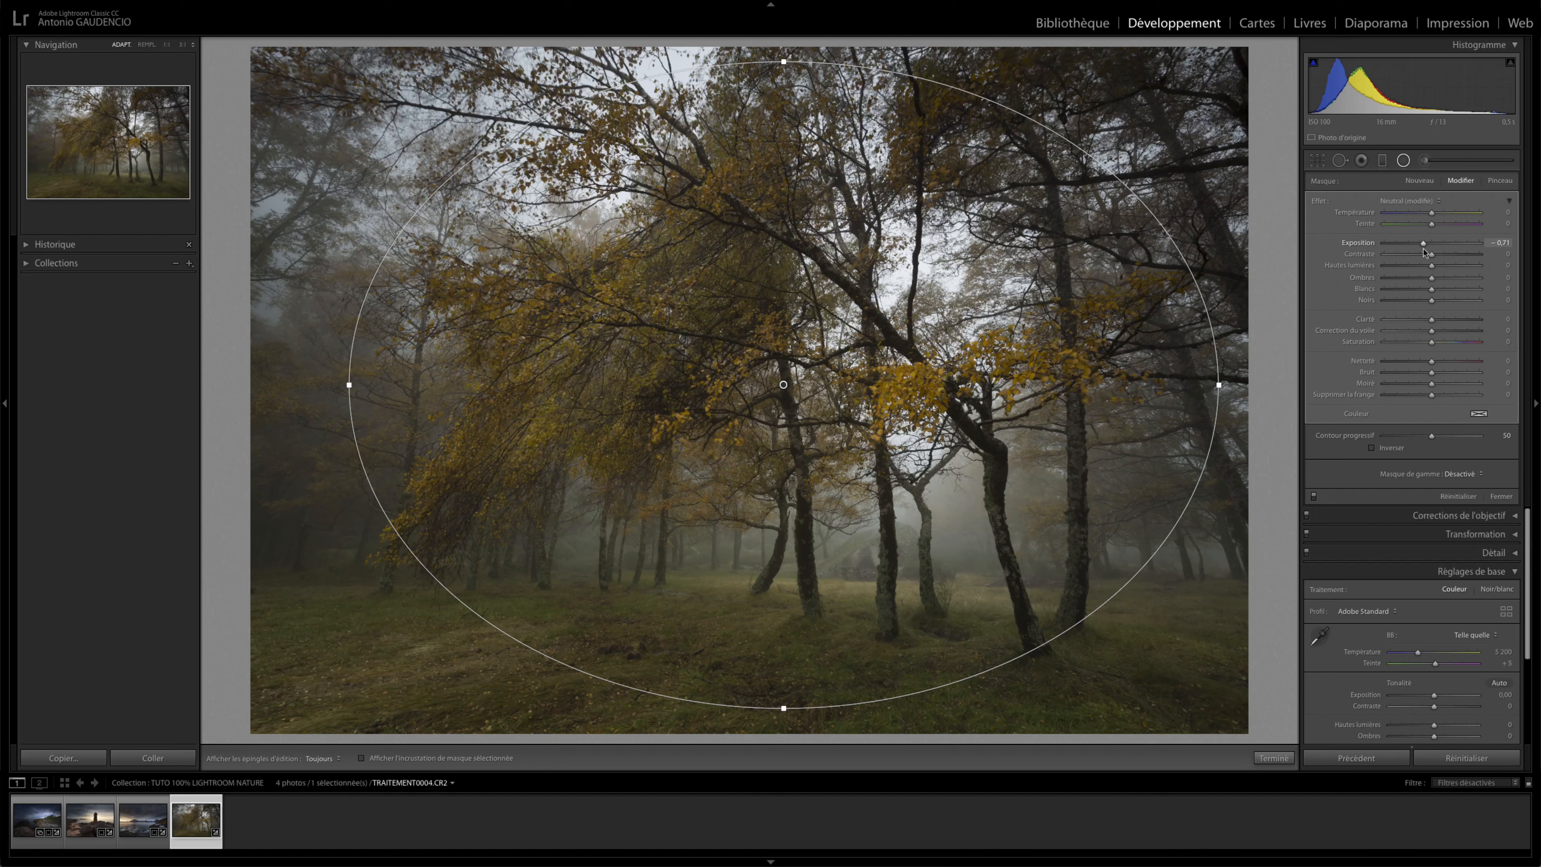
key("ctrl+z")
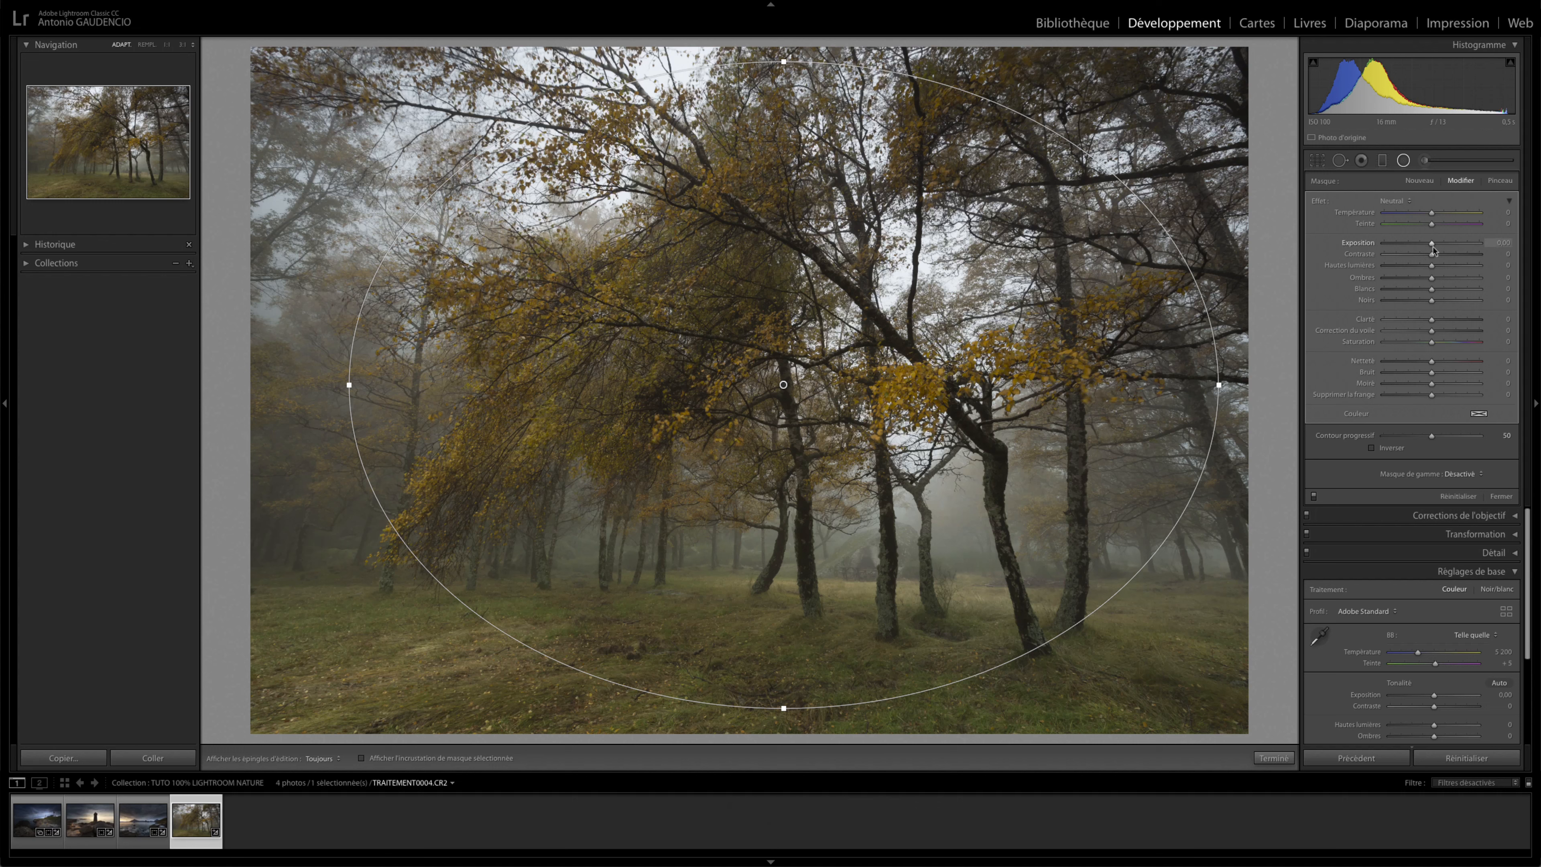
left_click_drag(1432, 245, 1420, 251)
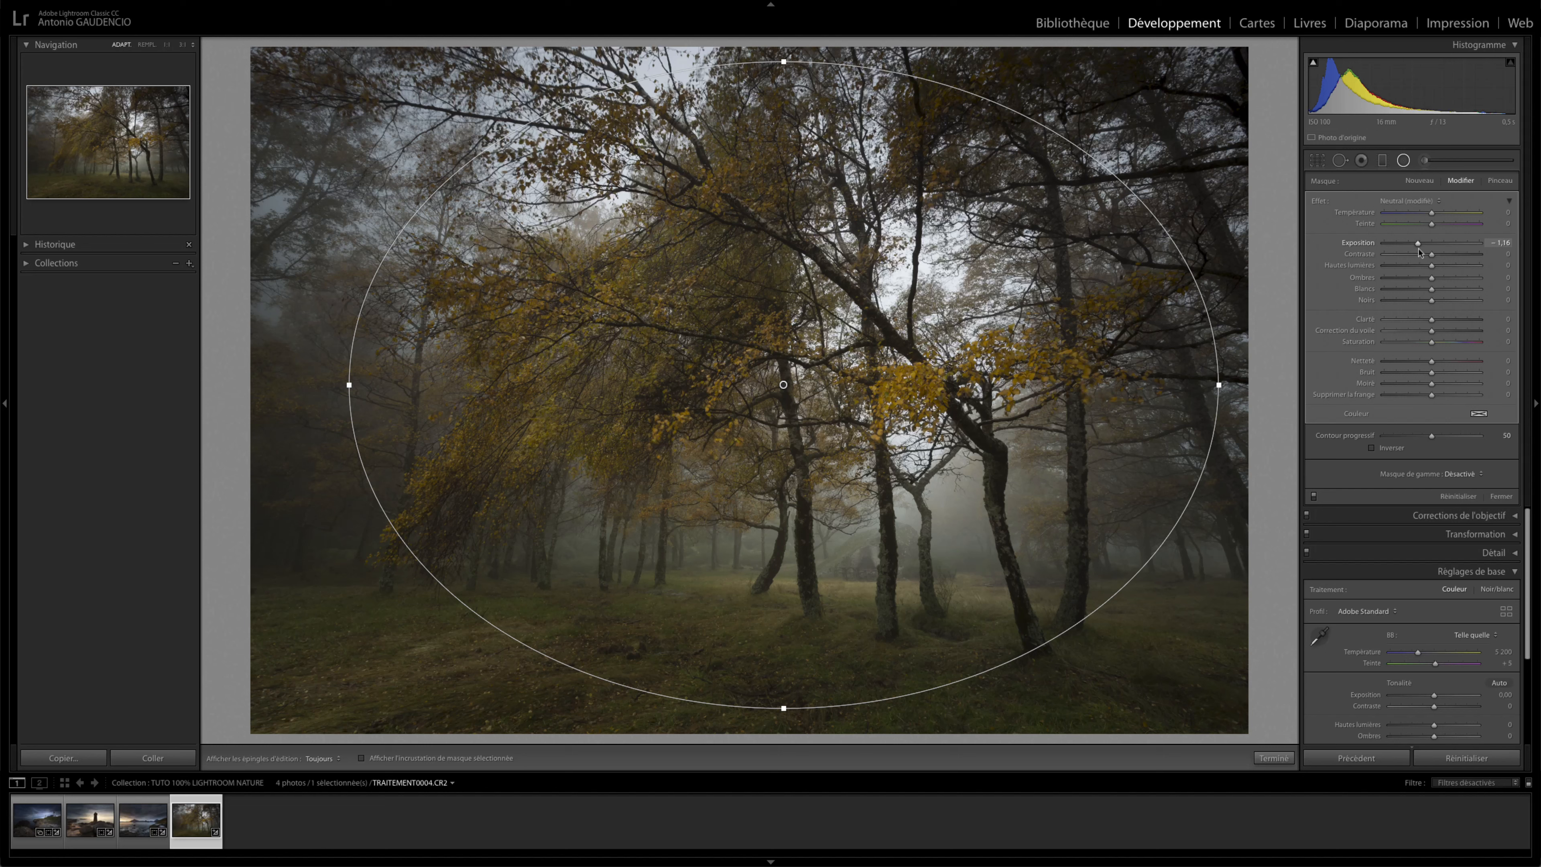
left_click_drag(1419, 252, 1415, 253)
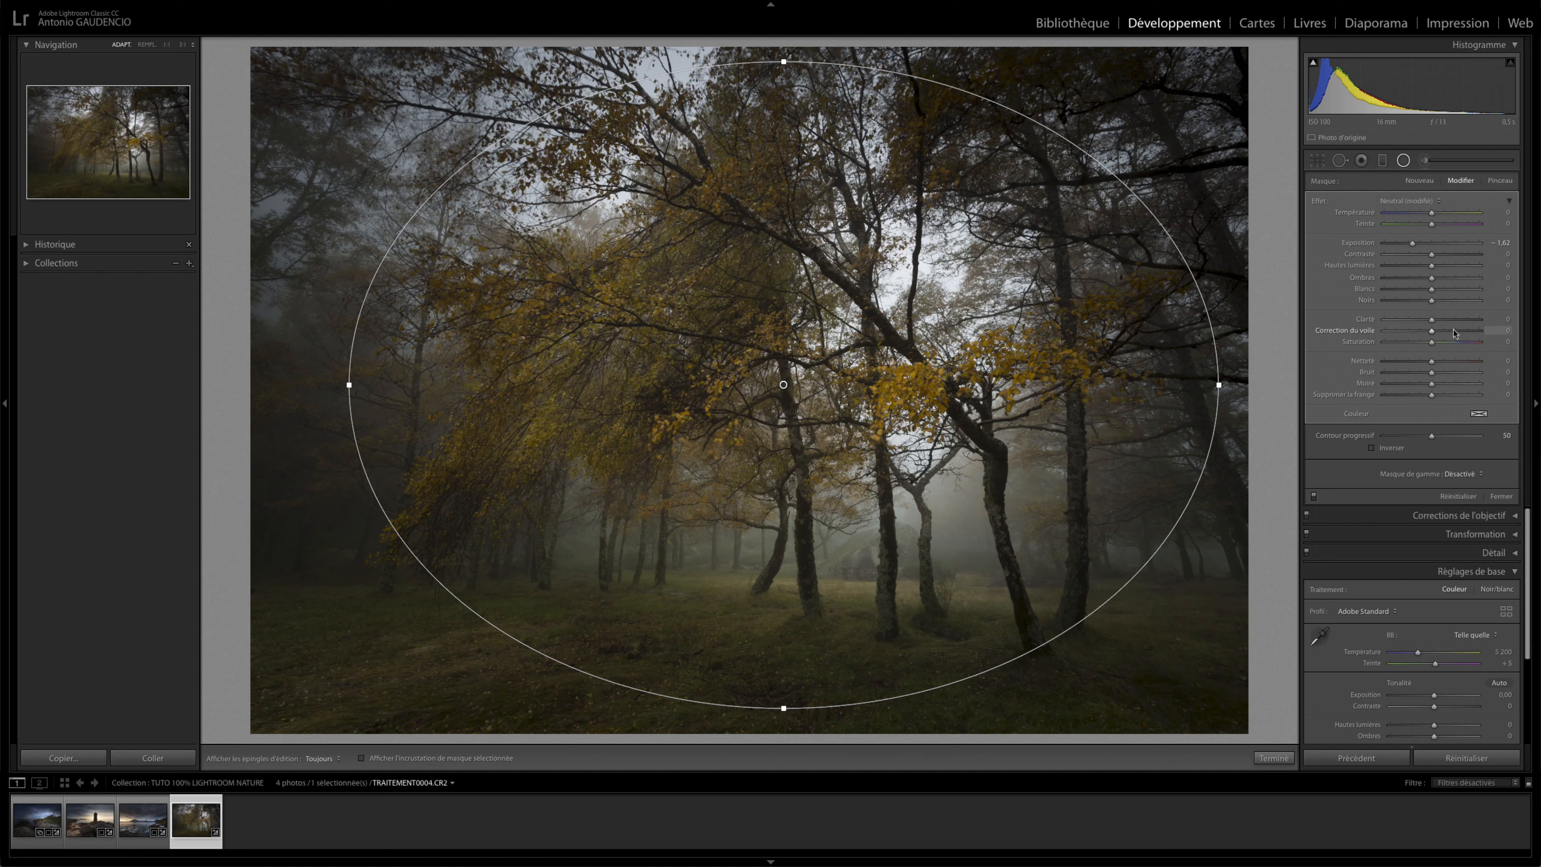
Set the radial filter's highlights to -33, whites to -19 and blacks to 3
left_click_drag(1432, 301, 1432, 302)
mouse_move(1432, 267)
left_mouse_down()
mouse_move(1417, 275)
mouse_move(1471, 274)
mouse_move(1423, 280)
left_mouse_up()
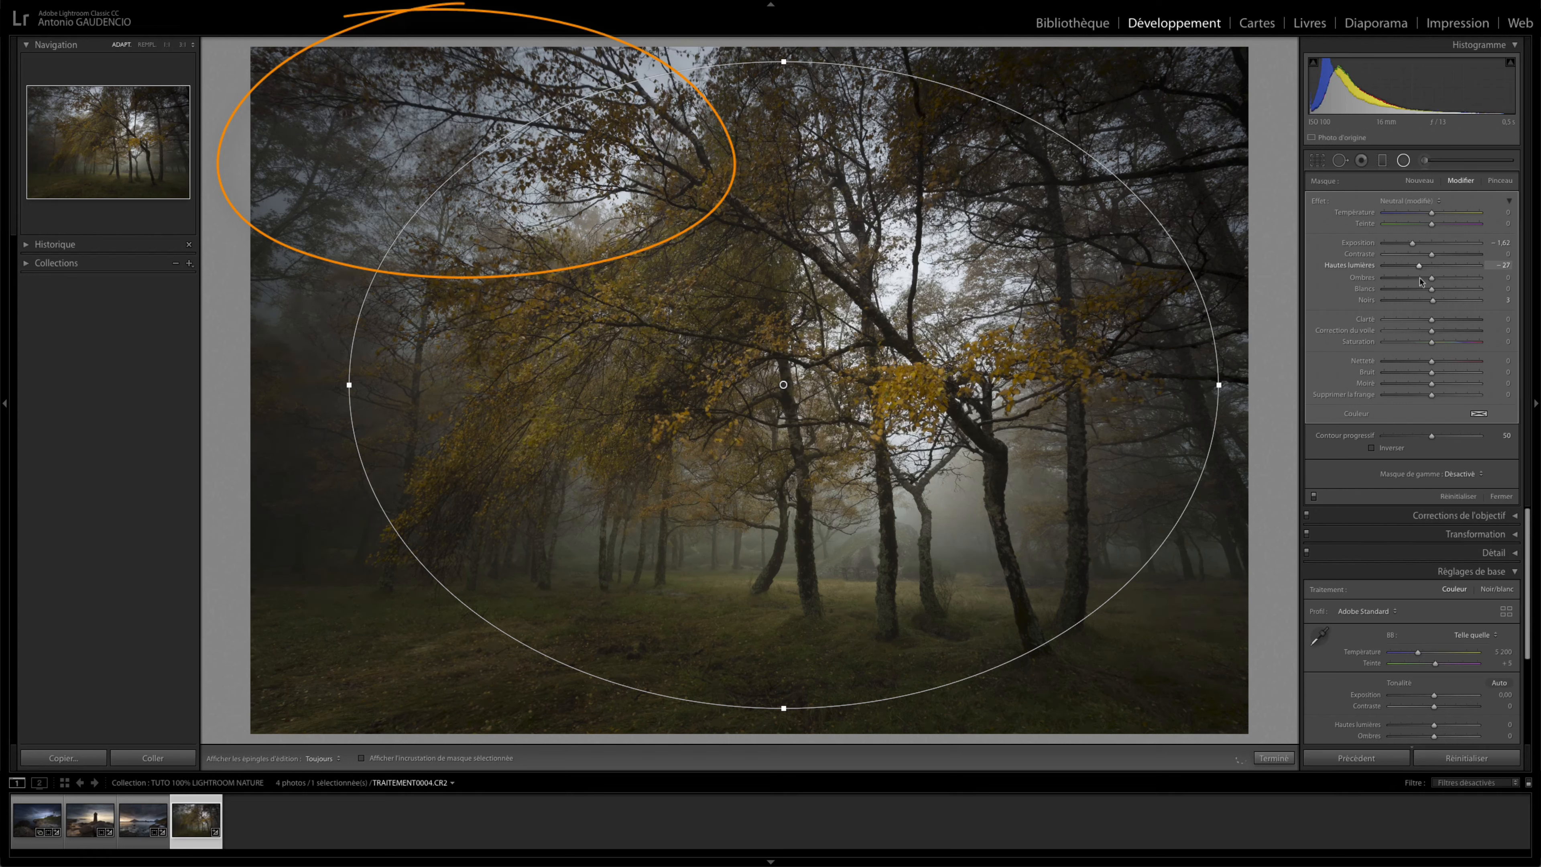
left_click_drag(1420, 281, 1426, 298)
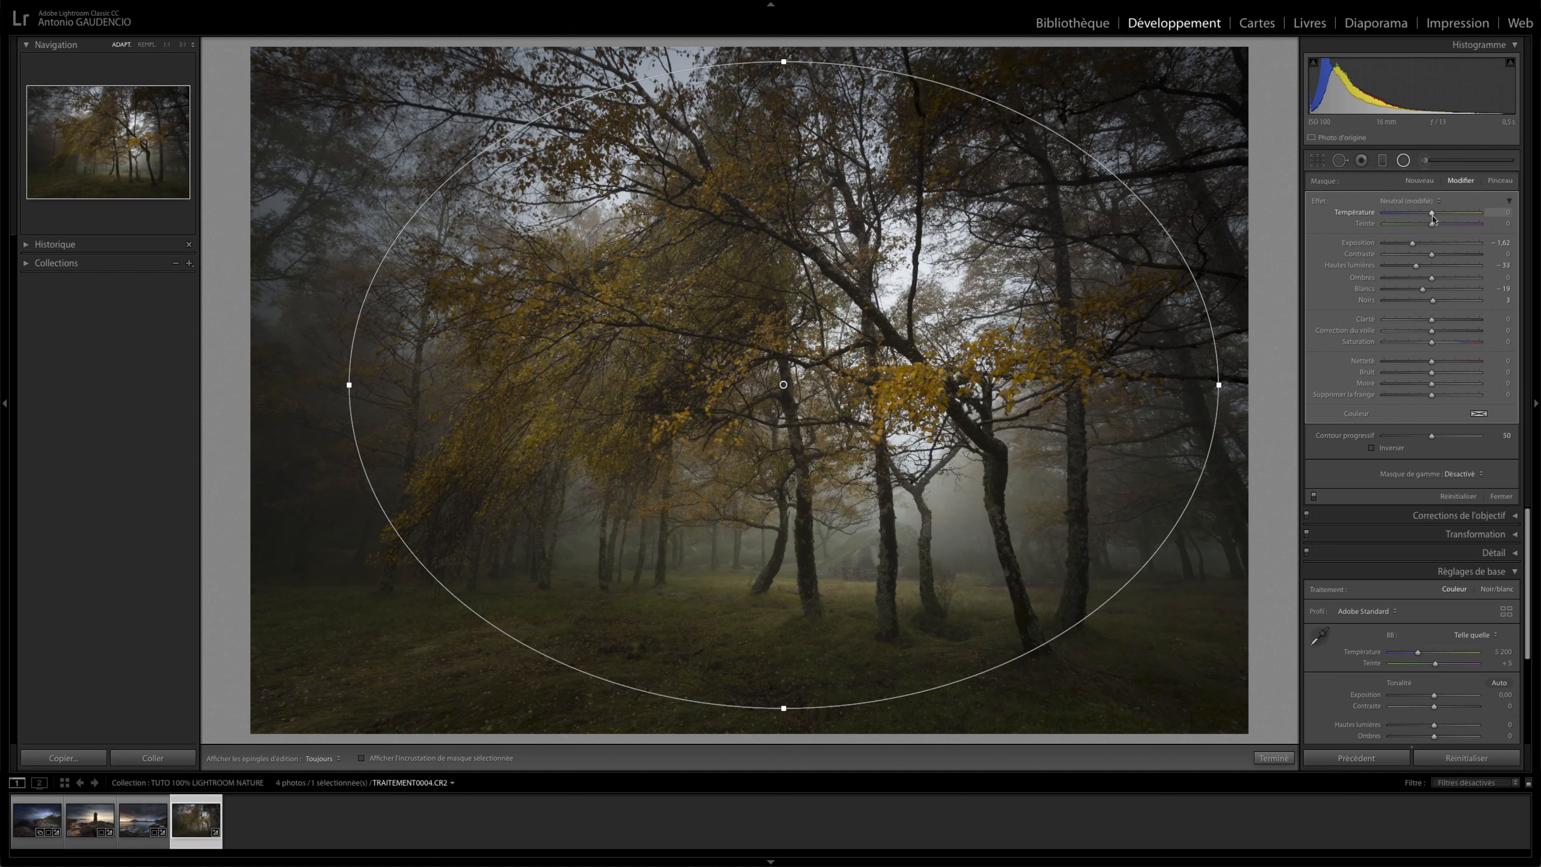
Cool the radial filter's temperature to -20, raise its blacks to slightly above 11, fine-tune its exposure and close the filter
left_click_drag(1433, 216, 1426, 222)
left_click_drag(1435, 303, 1440, 308)
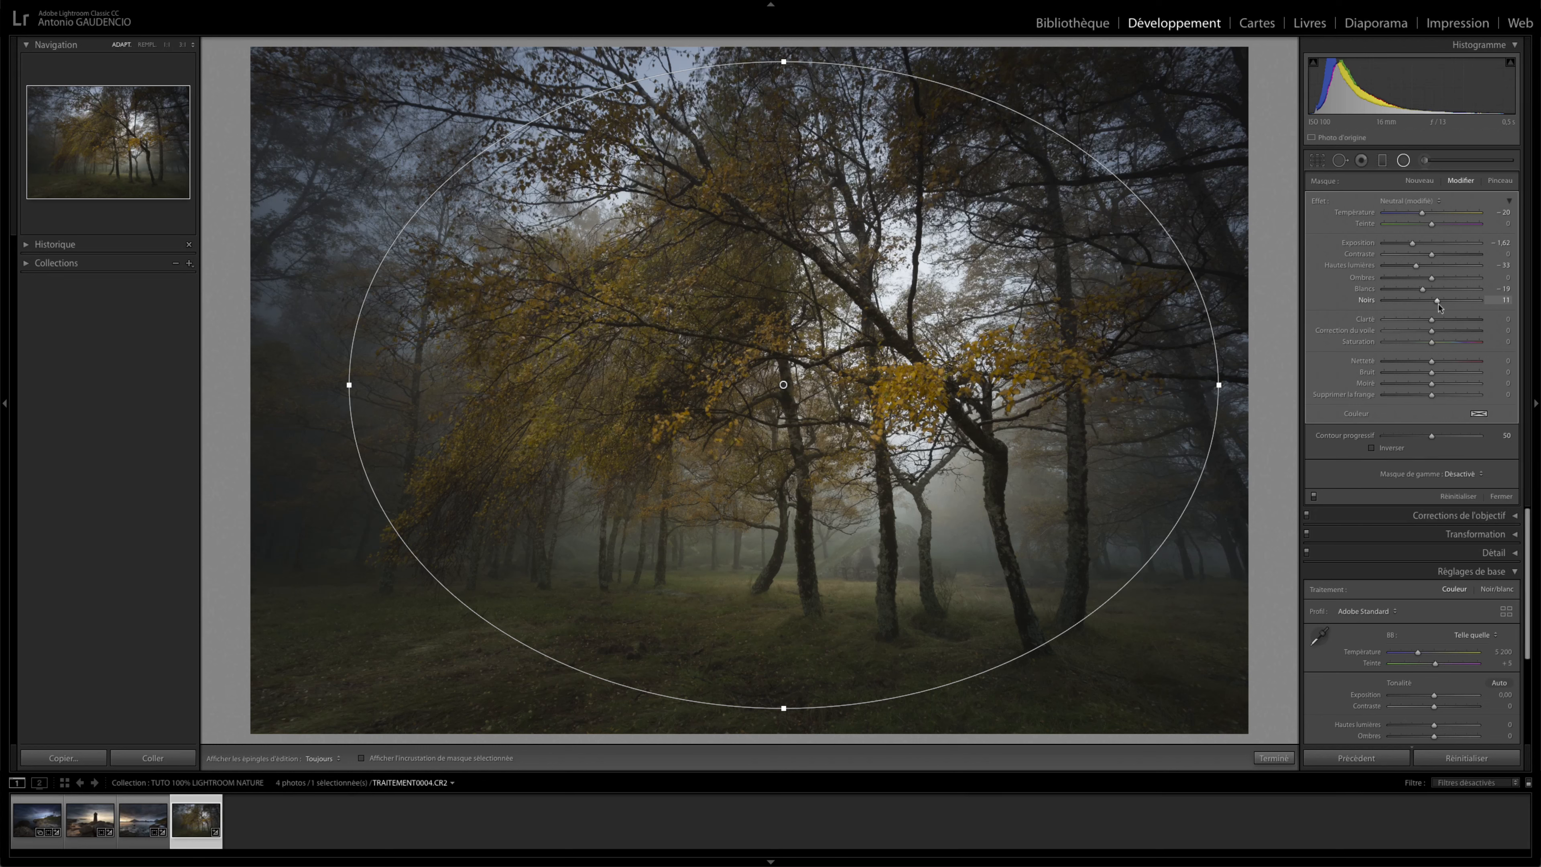
left_click_drag(1414, 252, 1411, 252)
left_click_drag(1441, 307, 1444, 306)
left_click(1403, 162)
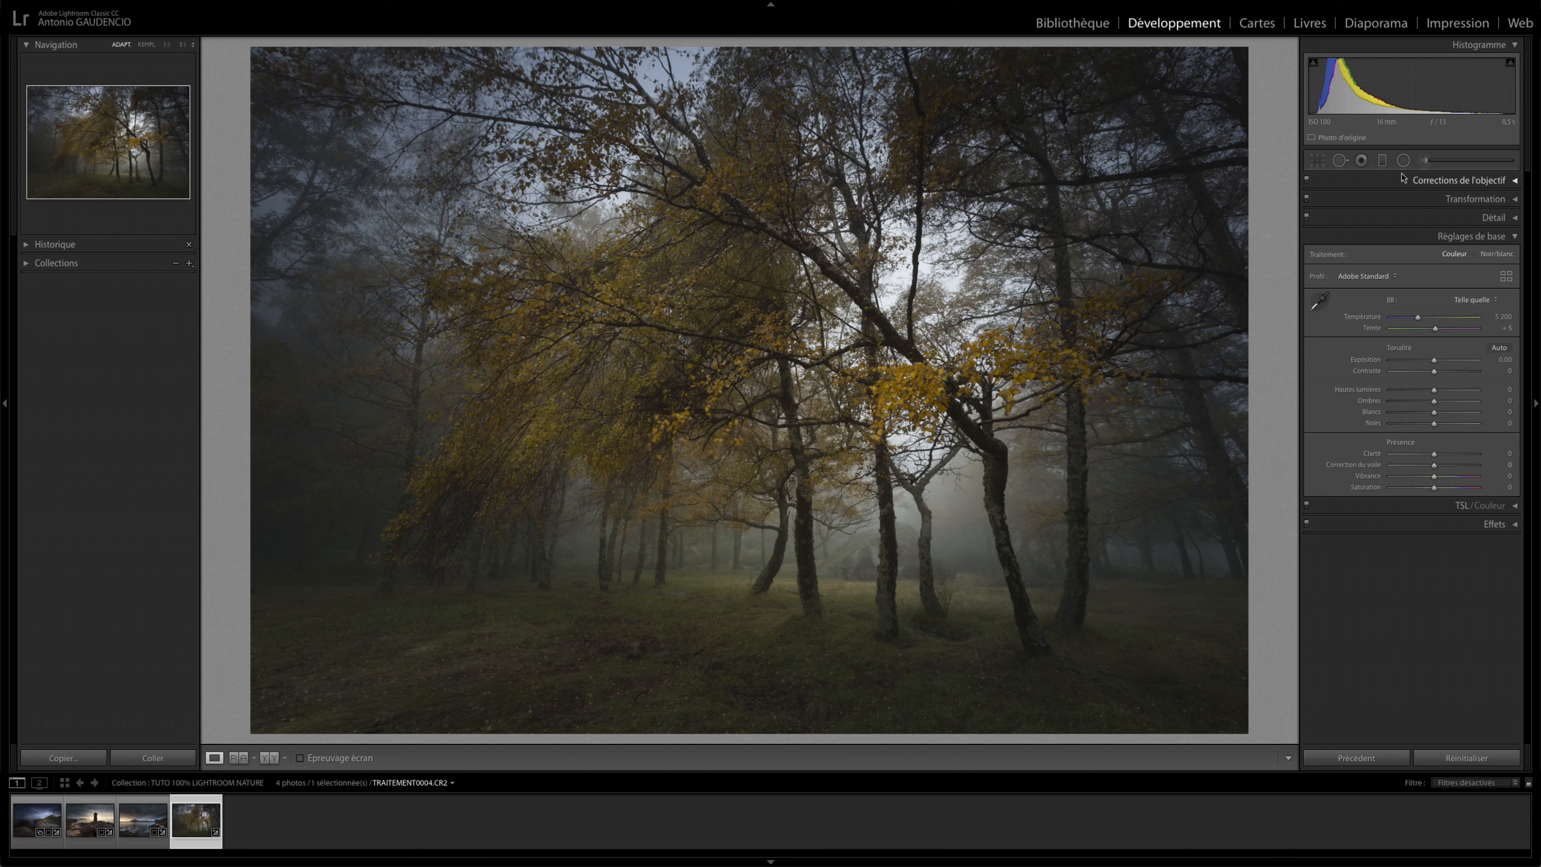
Compare the photo before and after the darkening around the central trees
key("shift")
key("shift+s")
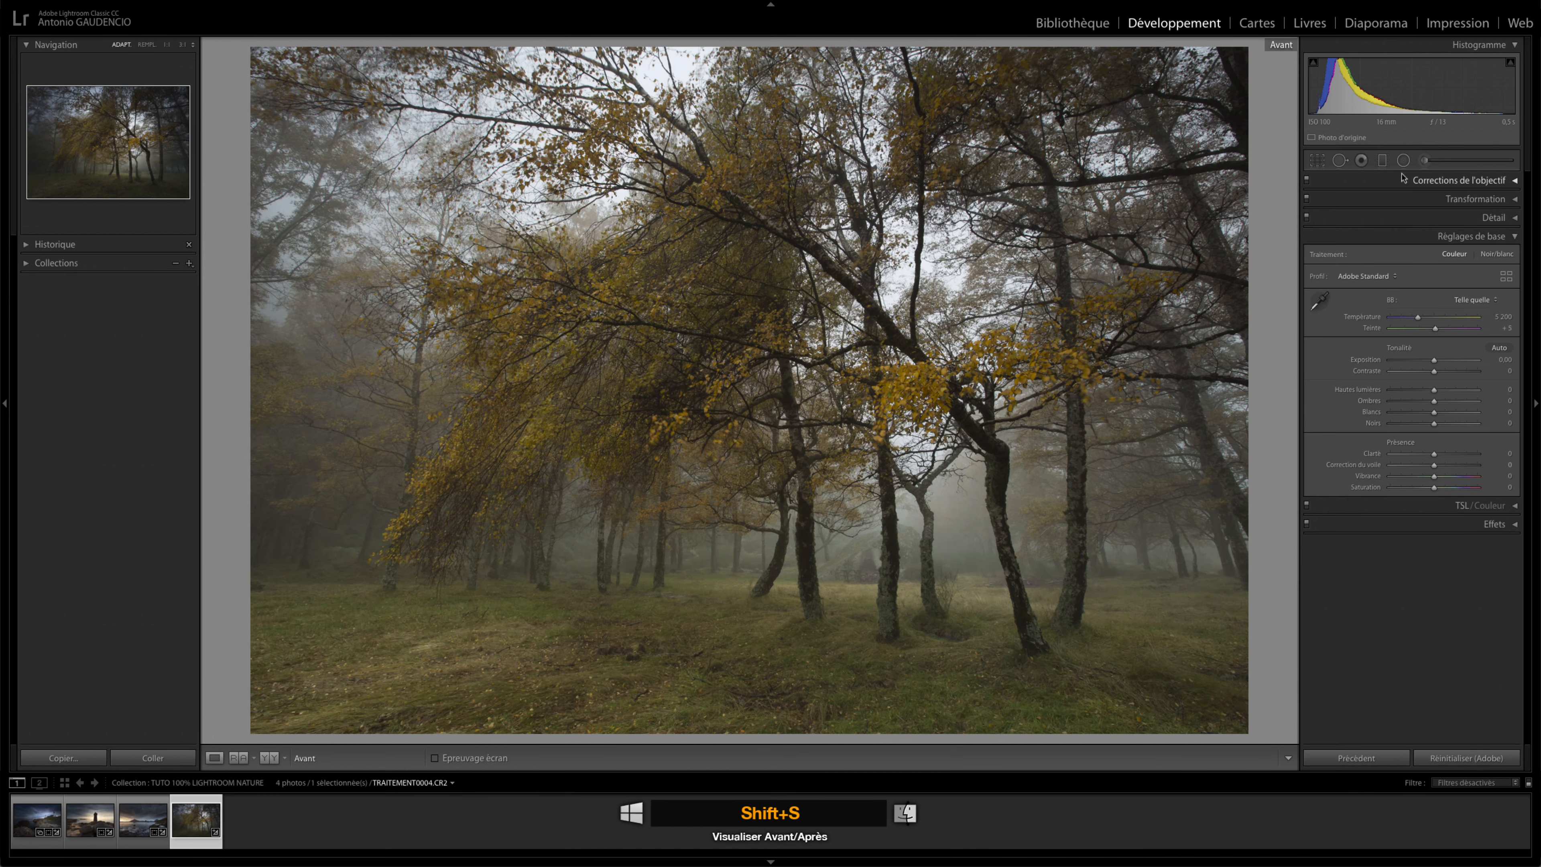
key("shift+s")
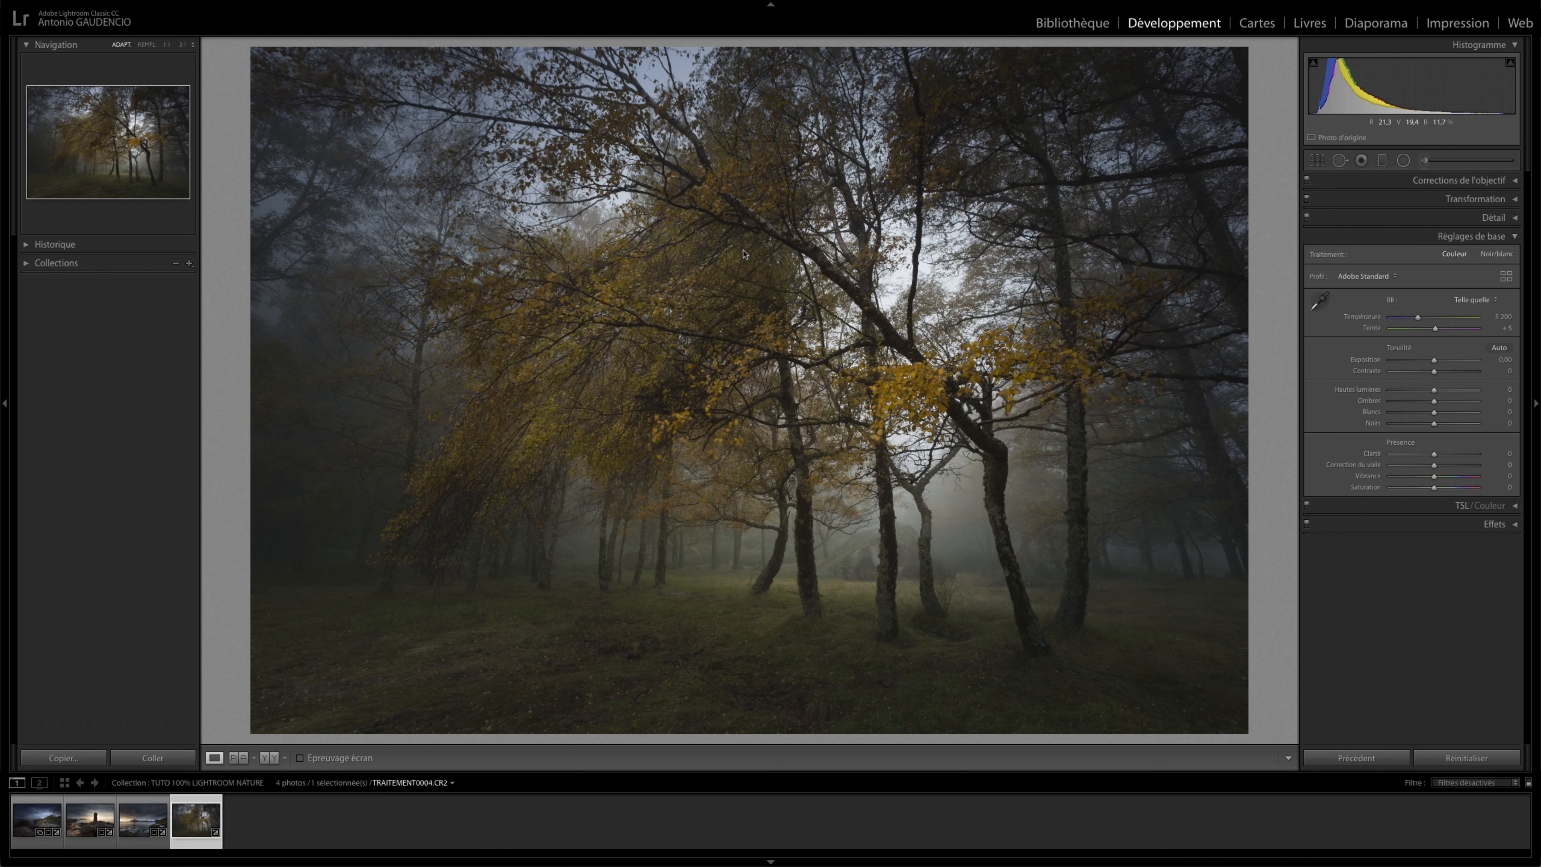
Draw a second radial filter over the left golden foliage, invert it, set its feather to 99 and show the mask overlay
left_click(1404, 161)
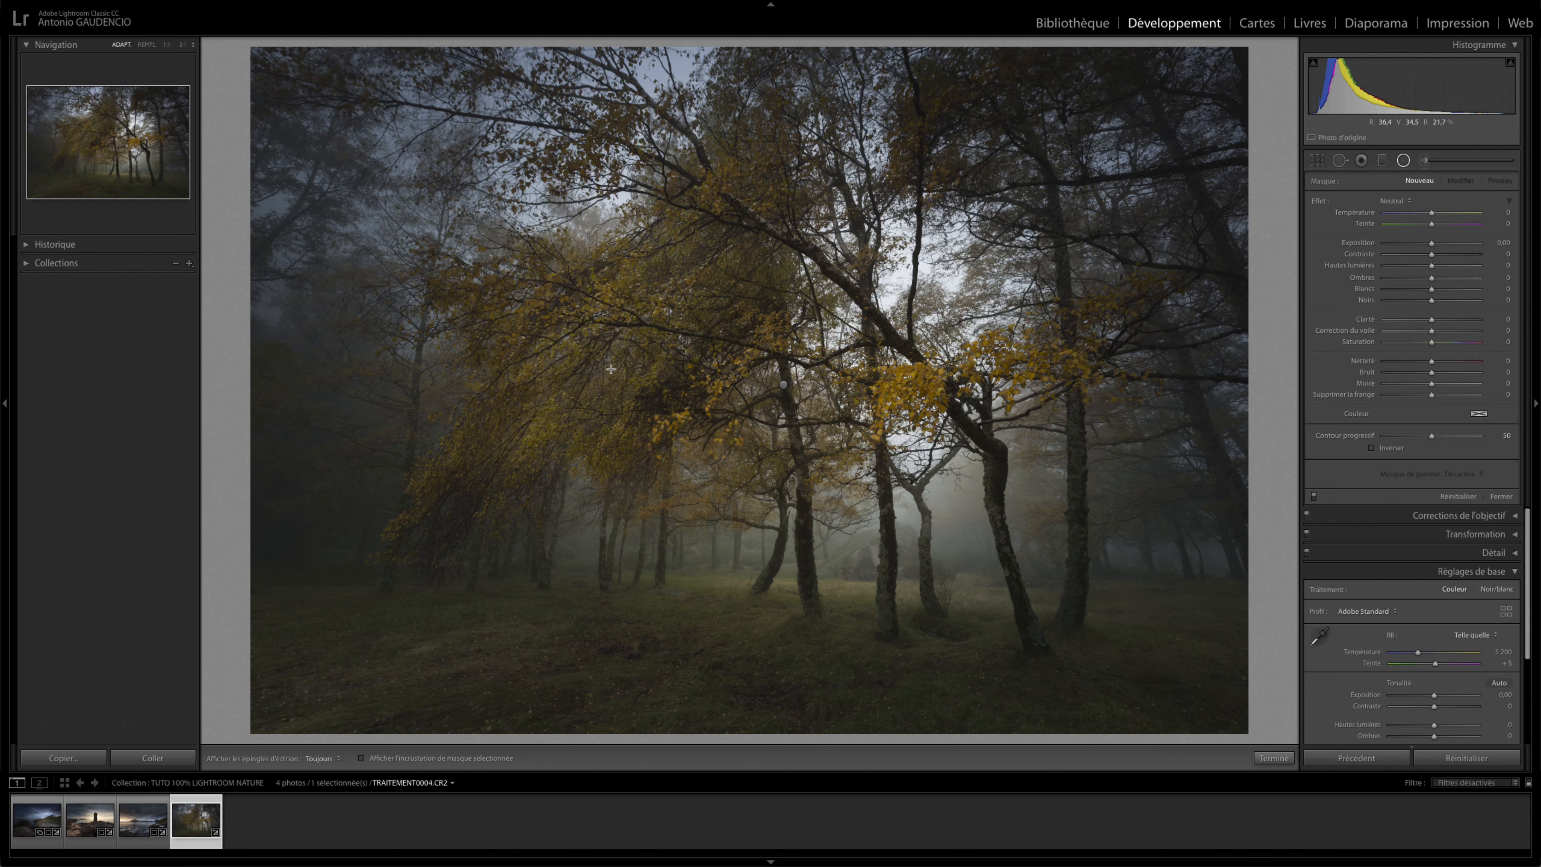
left_click_drag(596, 362, 885, 520)
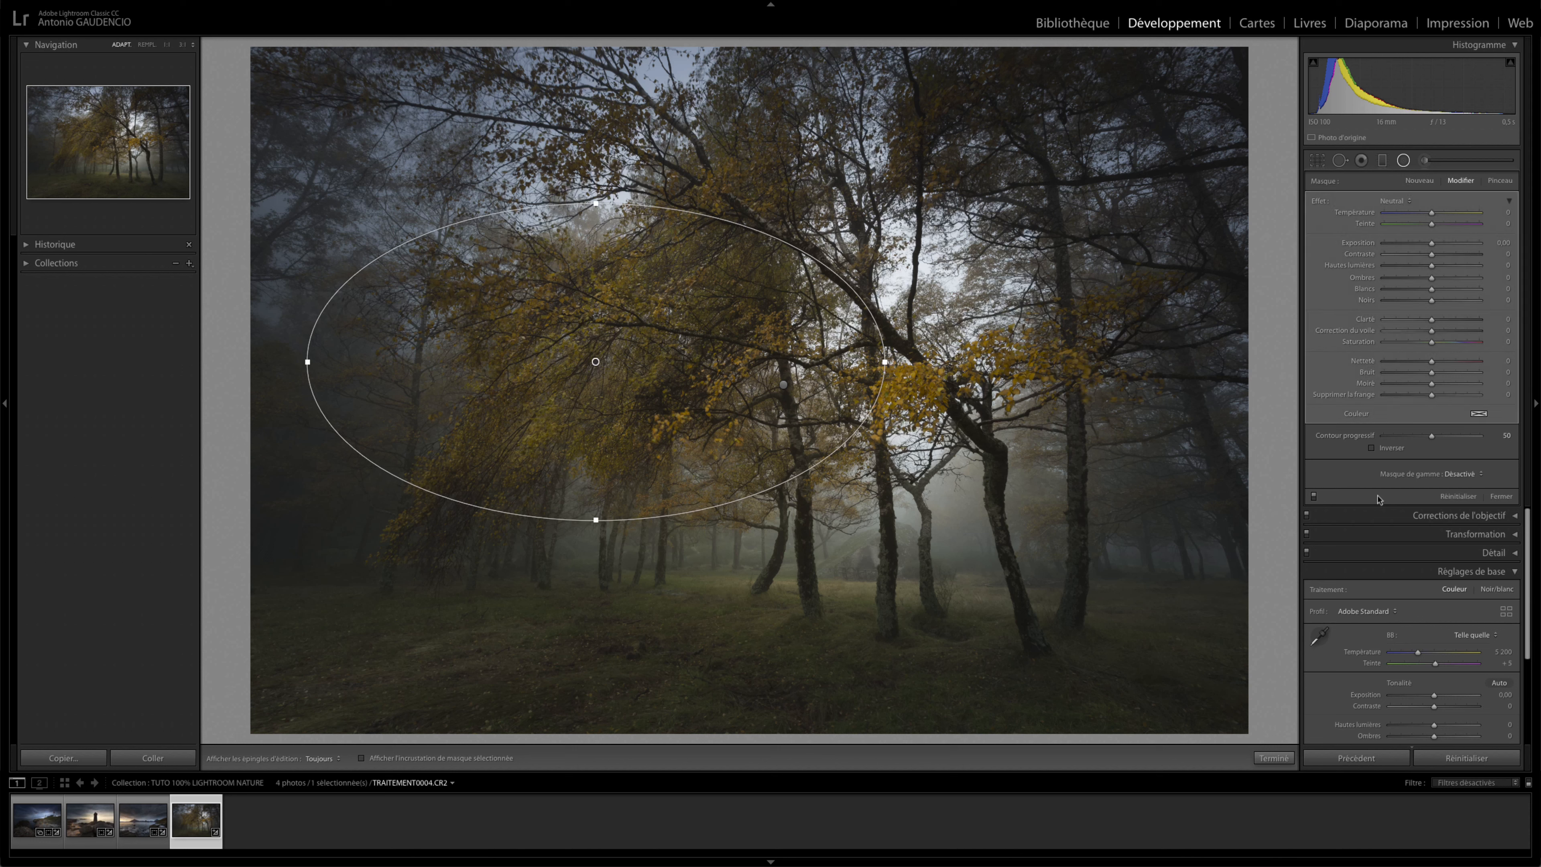
left_click(1372, 449)
left_click_drag(1432, 435, 1479, 436)
key("o")
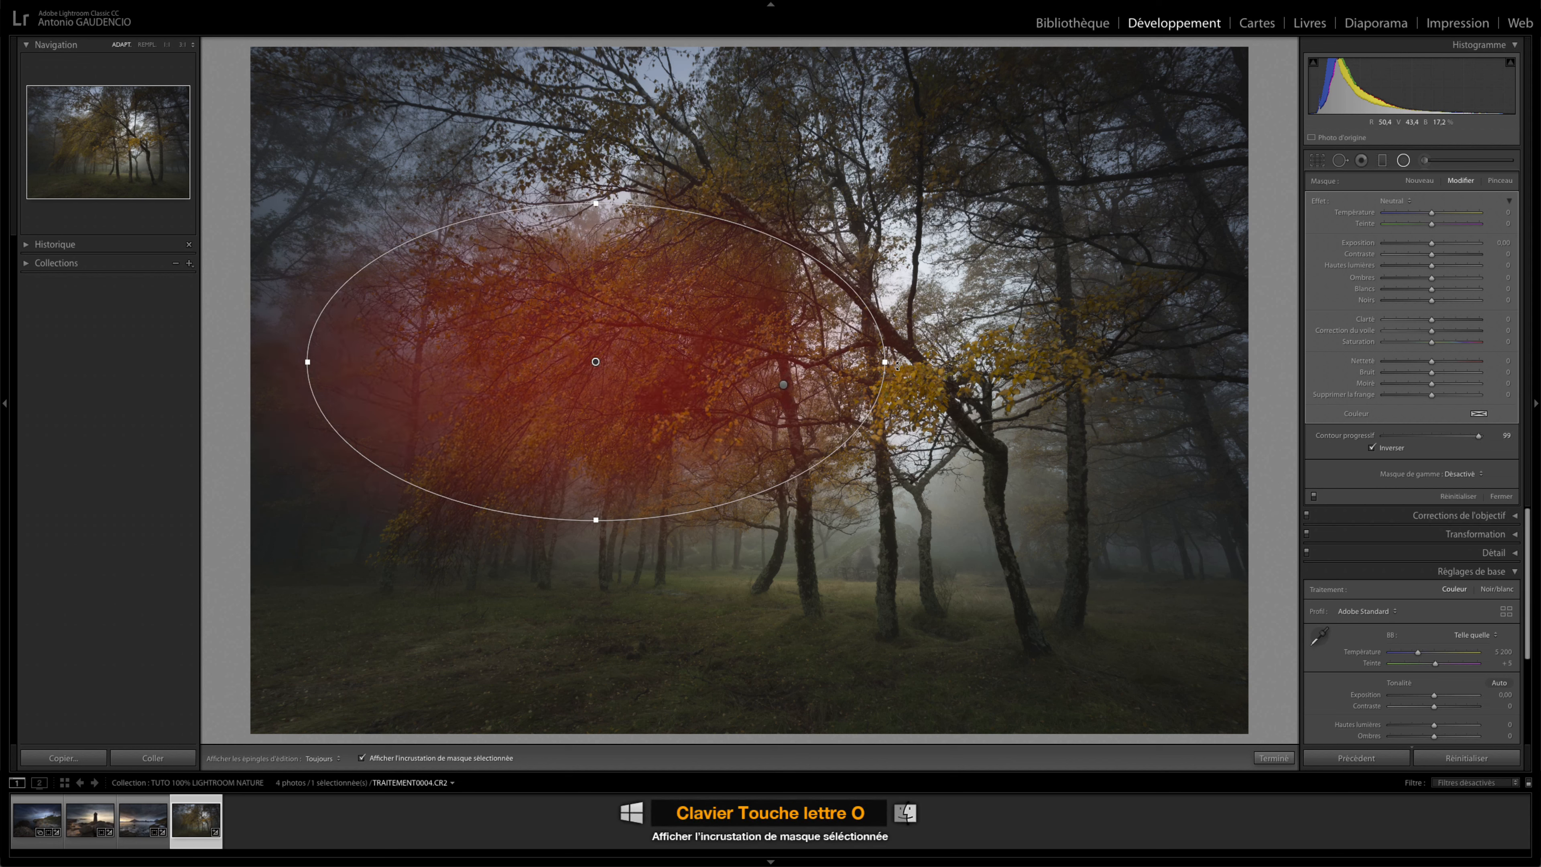
Rotate, move and resize the second radial filter so its ellipse follows the slanting golden foliage
left_click_drag(898, 365, 833, 203)
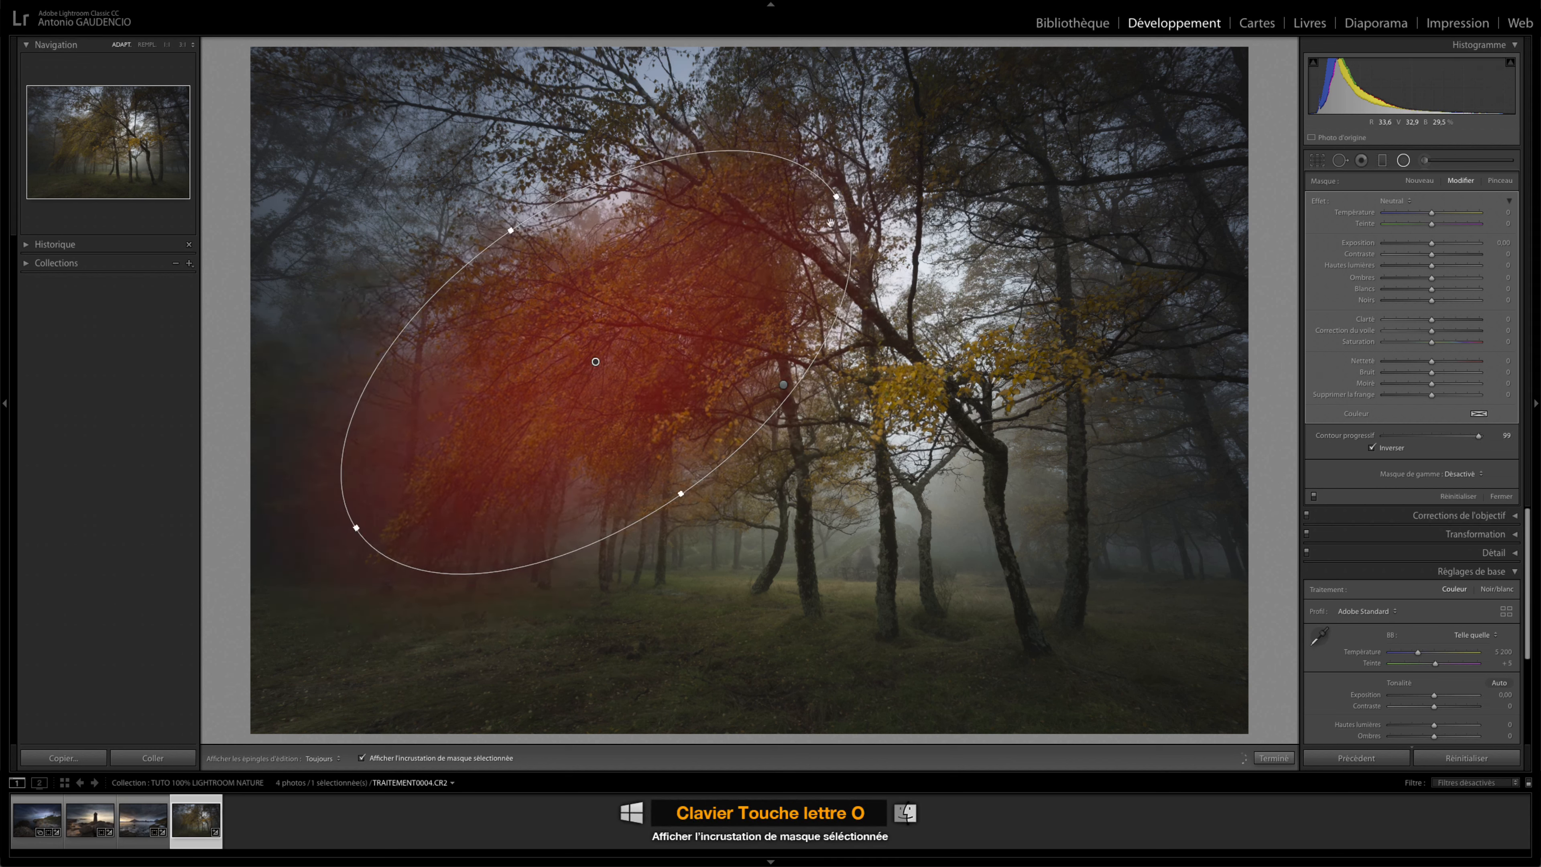
left_click_drag(596, 364, 571, 401)
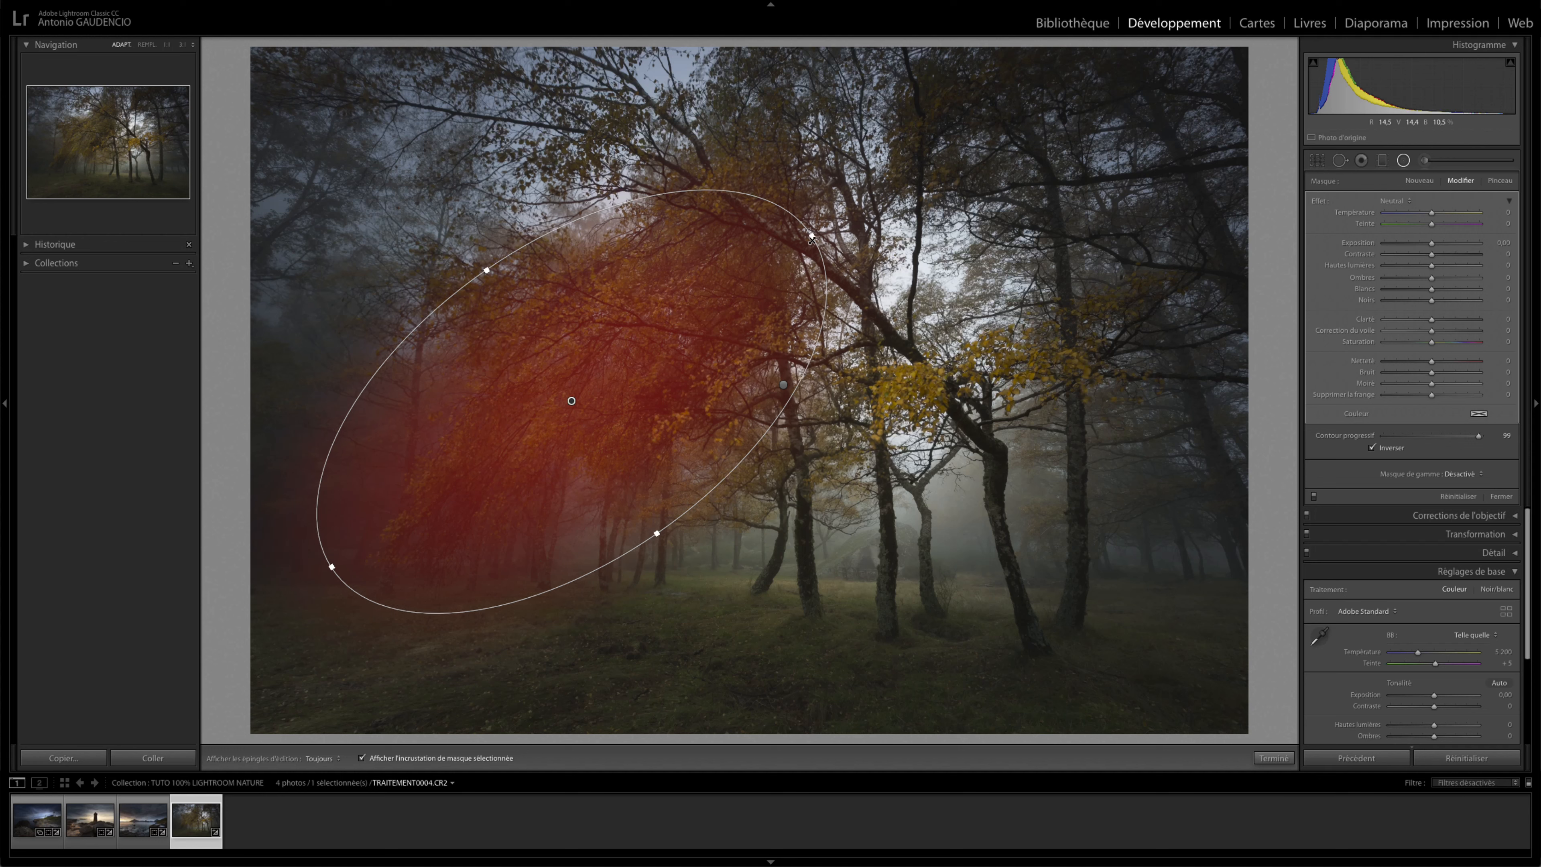
left_click_drag(812, 236, 850, 206)
mouse_move(564, 387)
left_mouse_down()
mouse_move(571, 402)
mouse_move(594, 384)
left_mouse_up()
left_click_drag(872, 188, 872, 167)
left_click_drag(689, 512, 664, 556)
left_click_drag(337, 602, 368, 558)
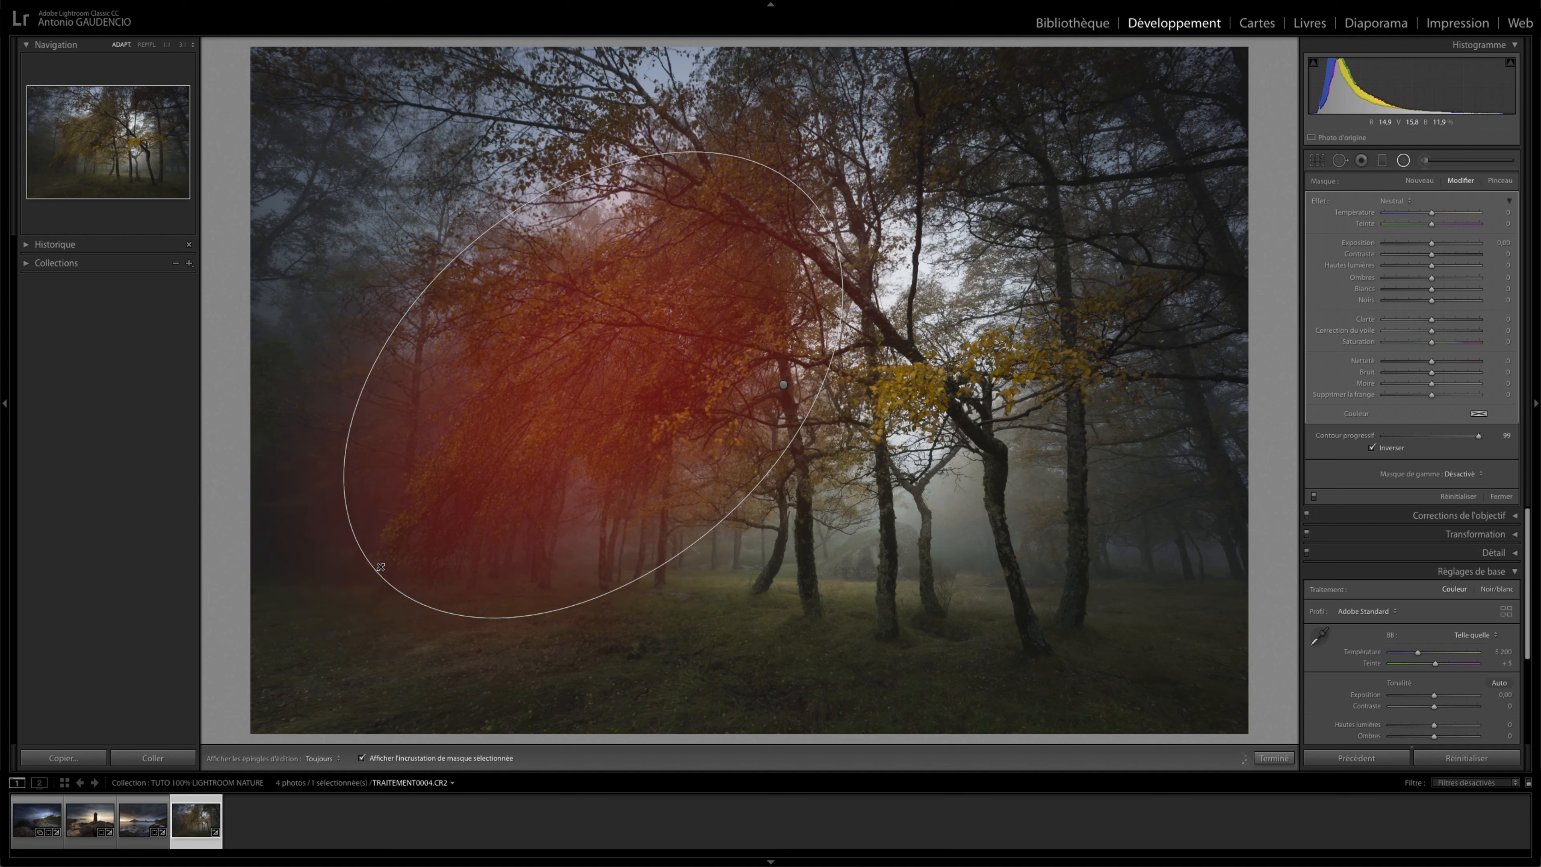
Shift the foliage filter's ellipse slightly toward the central trees, widen it a little and hide the mask overlay
left_click_drag(595, 399, 605, 405)
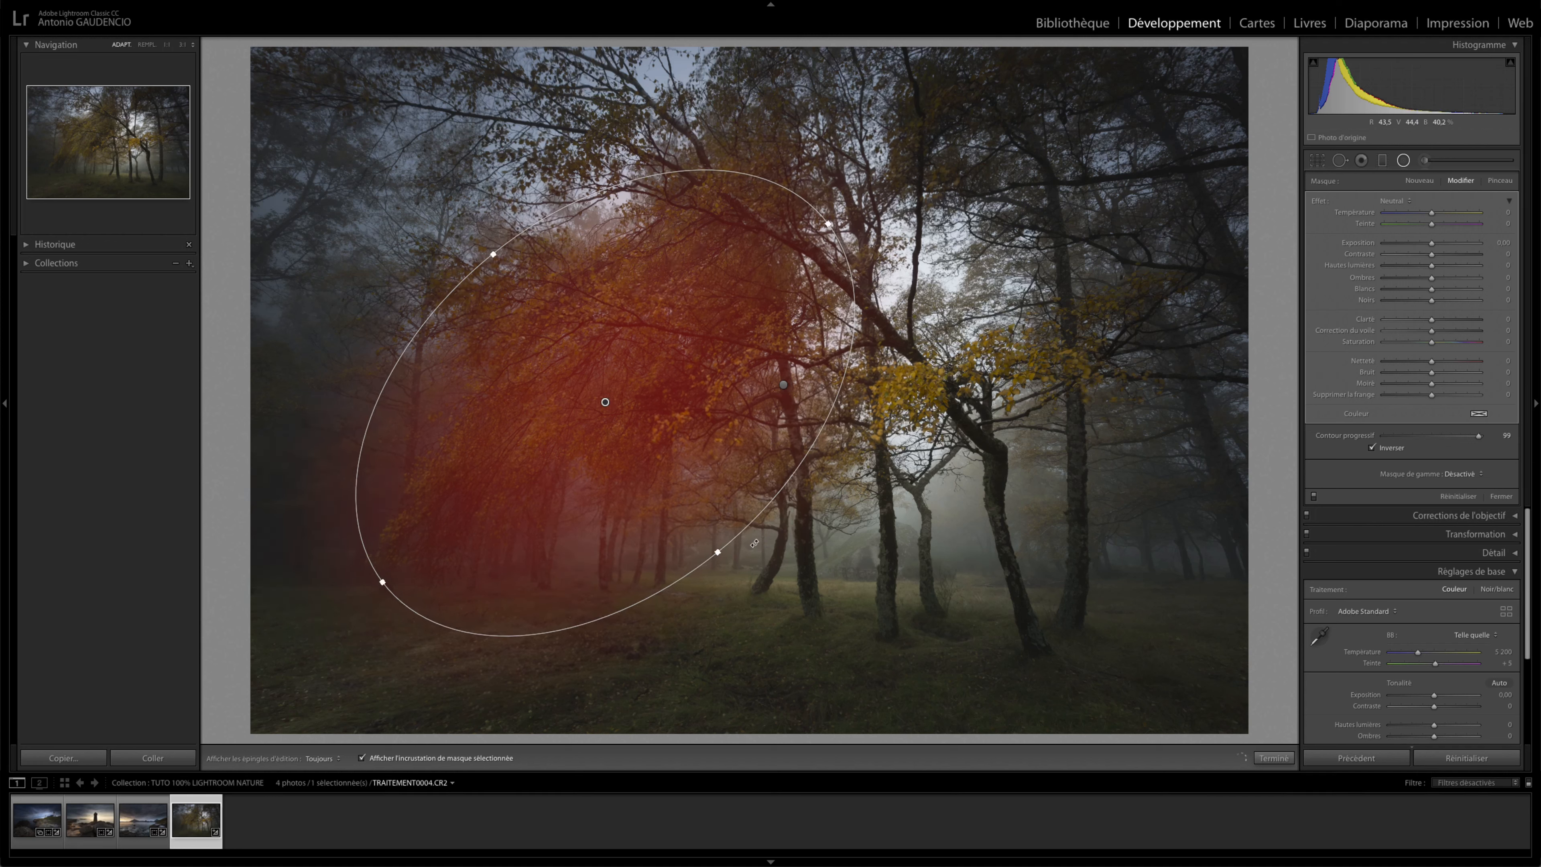
left_click_drag(719, 554, 722, 554)
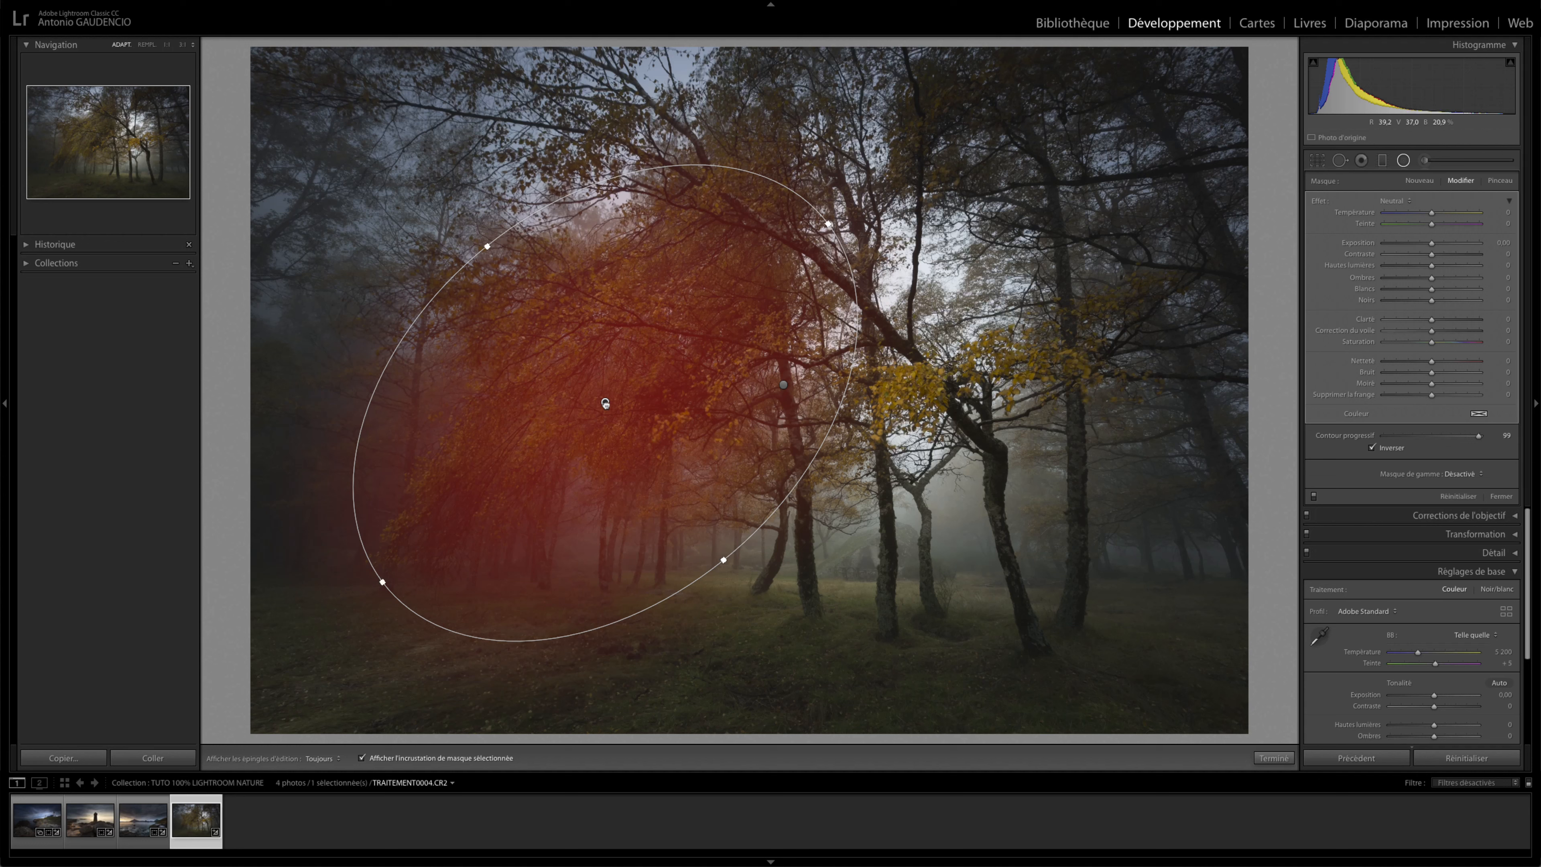
left_click_drag(606, 419, 614, 412)
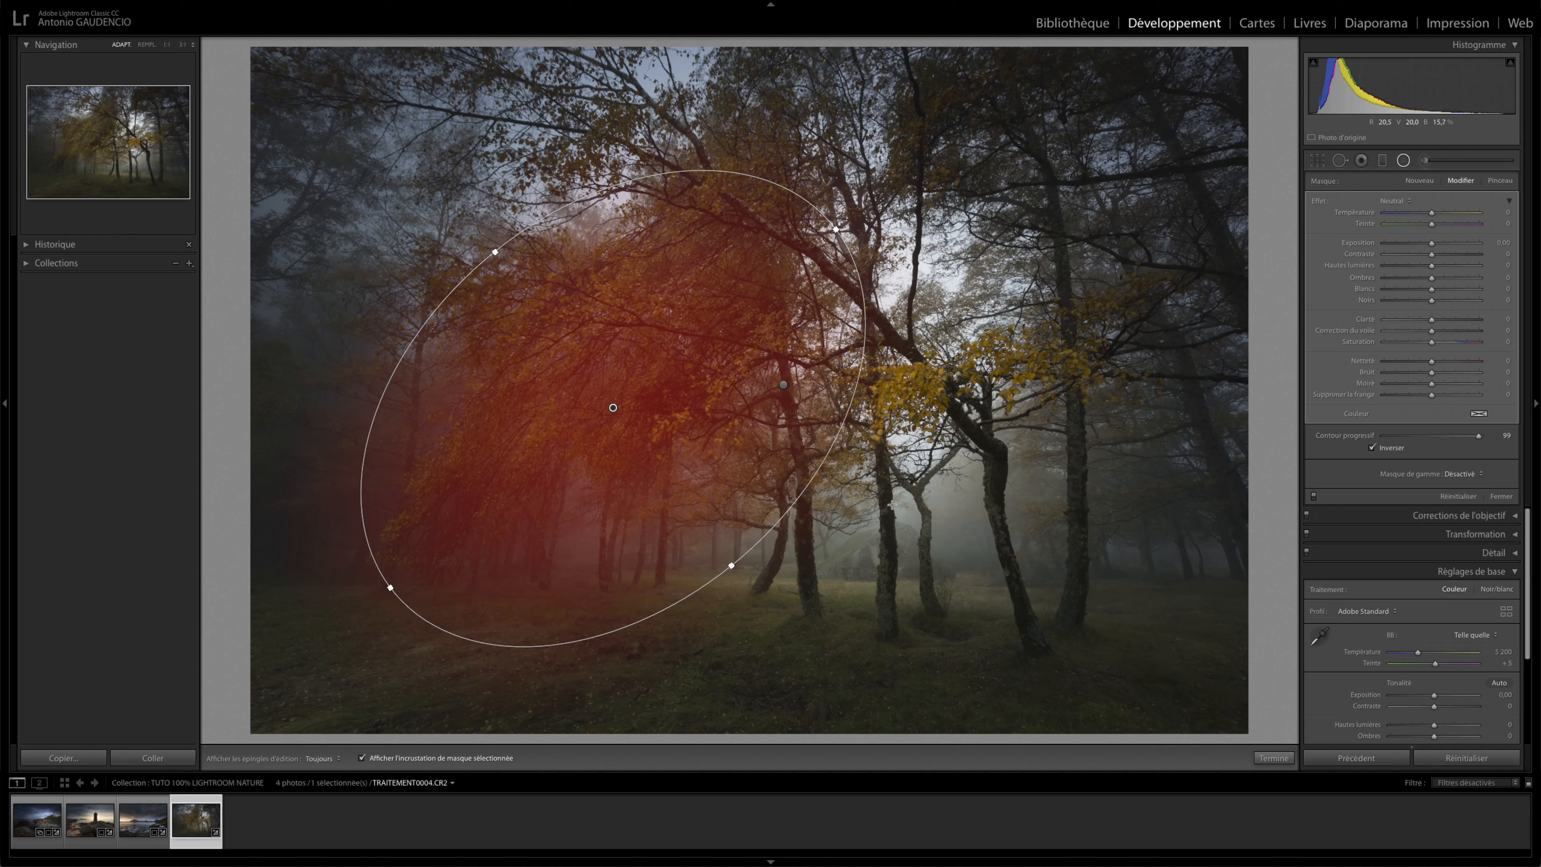
key("o")
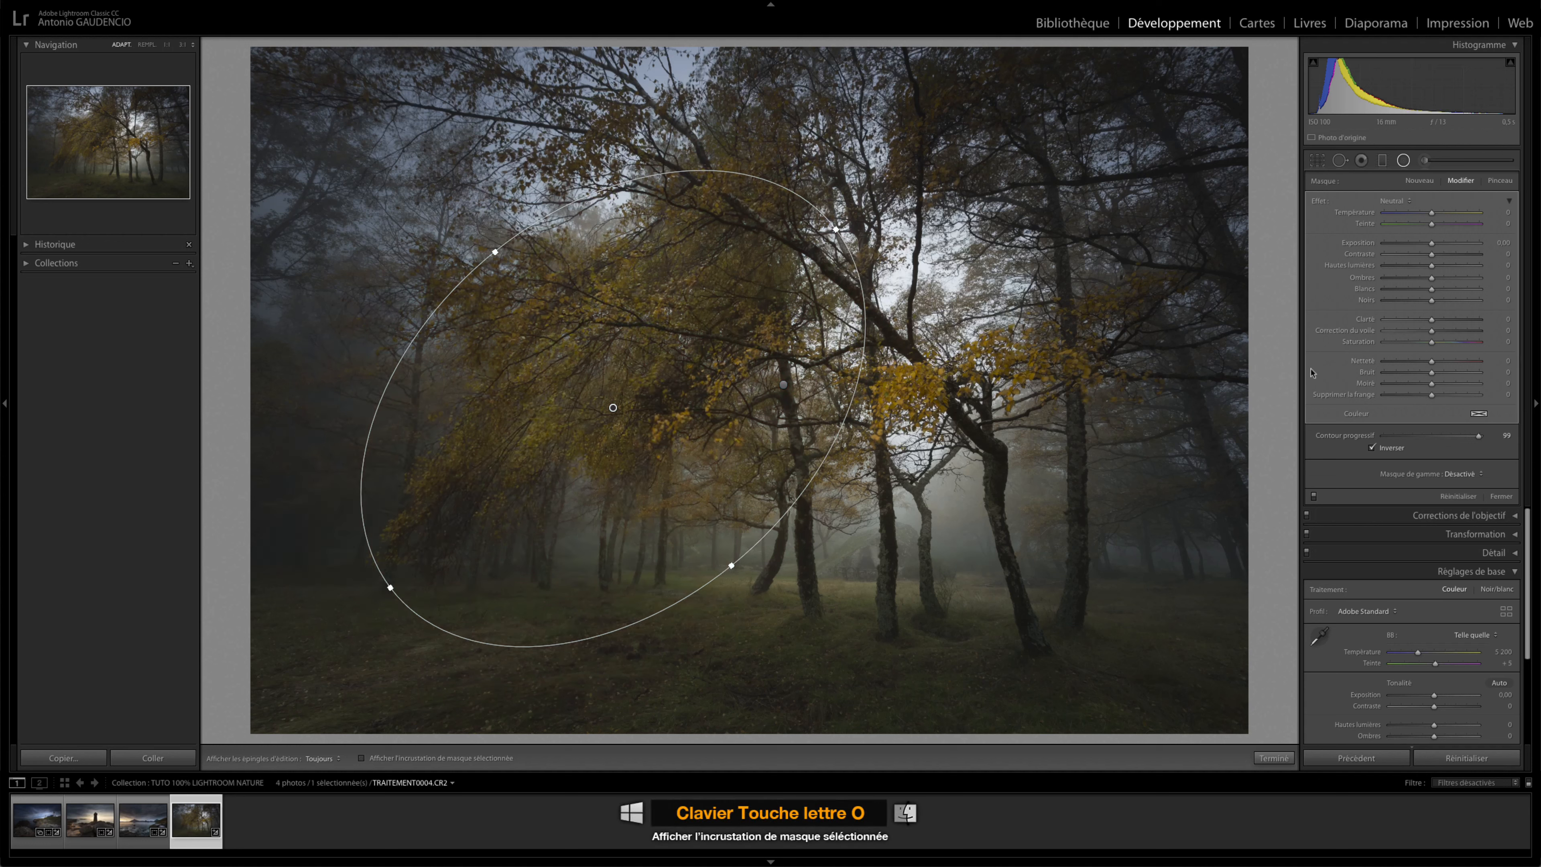
Set the foliage filter's exposure to 0.54, highlights to 71, whites to 75, blacks to -5 and temperature to 37, shifting its tint slightly toward magenta
left_click_drag(1431, 243, 1436, 244)
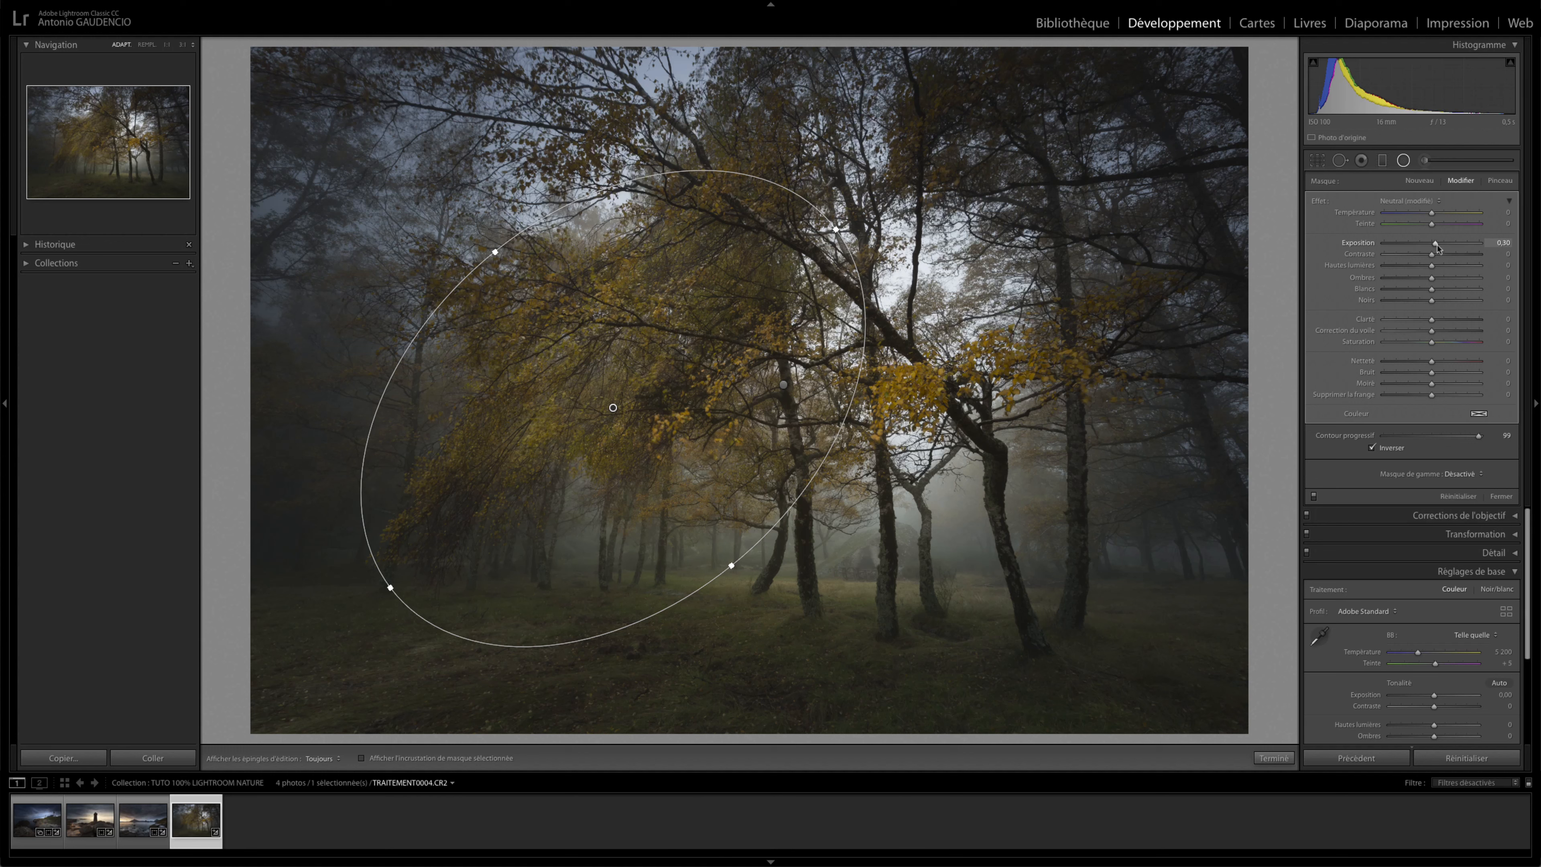
left_click_drag(1434, 292, 1465, 267)
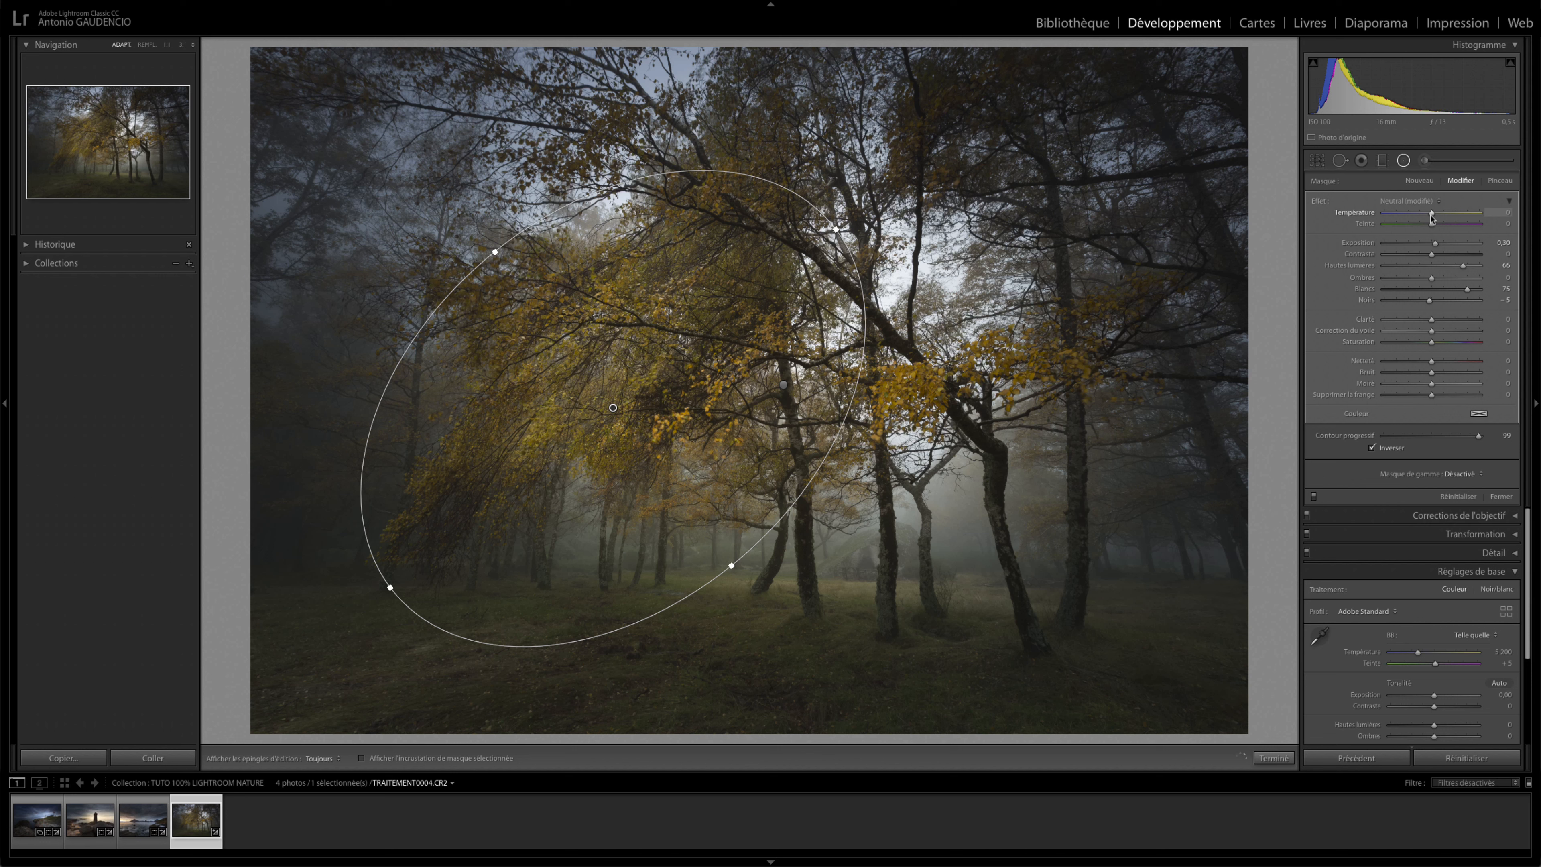
left_click_drag(1431, 216, 1440, 214)
left_click_drag(1433, 225, 1427, 225)
mouse_move(1427, 228)
left_mouse_down()
mouse_move(1405, 232)
mouse_move(1439, 225)
left_mouse_up()
left_click_drag(1442, 213, 1452, 216)
left_click_drag(1463, 267, 1442, 246)
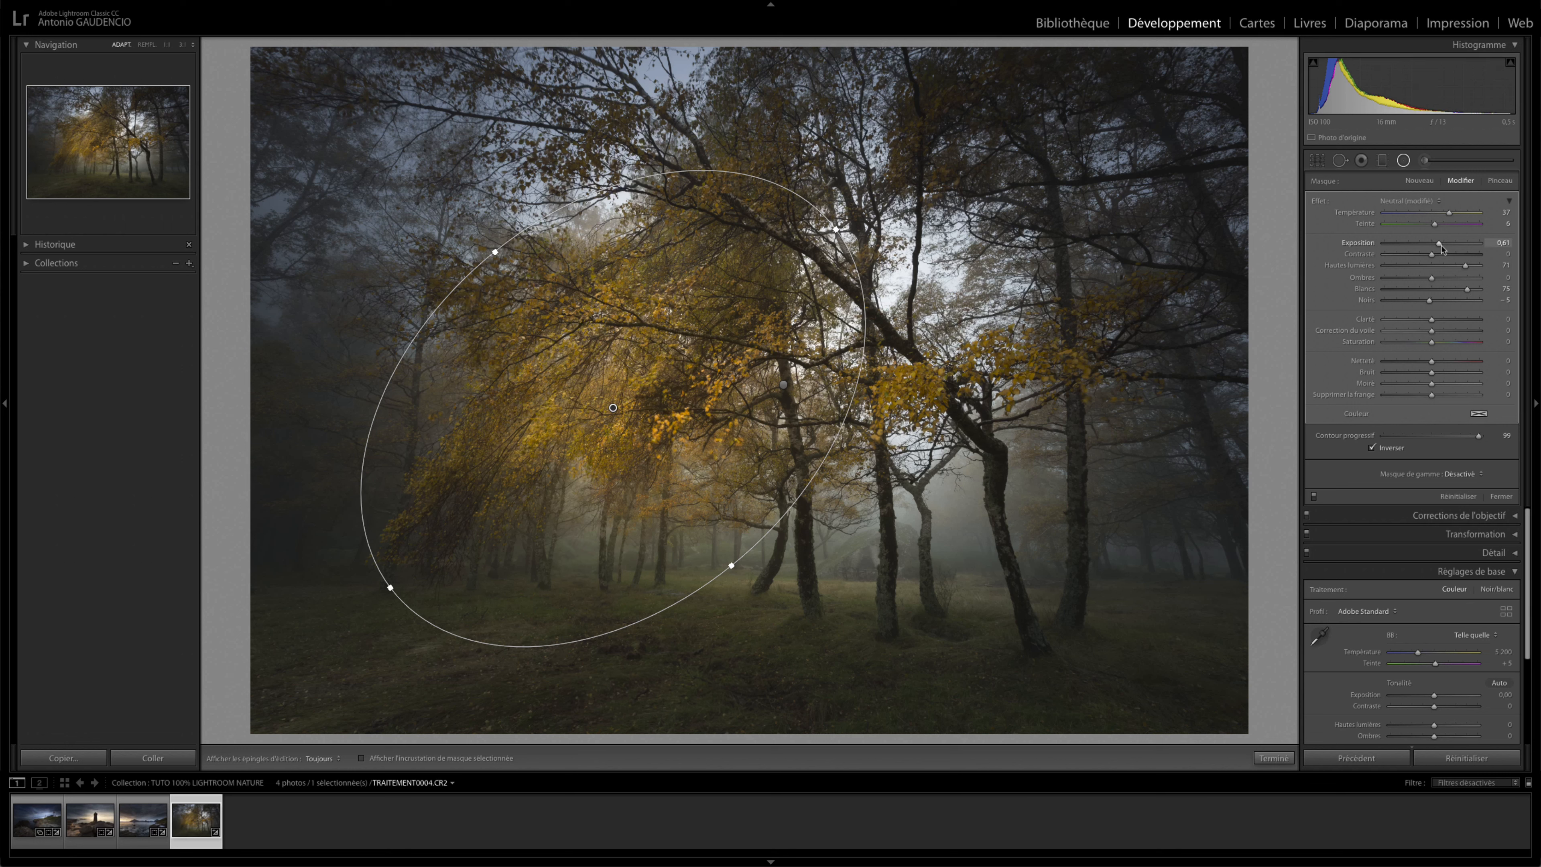
left_click_drag(1442, 248, 1437, 250)
Compare the photo with and without the foliage filter by deleting and restoring it, and close the radial filter
key("Delete")
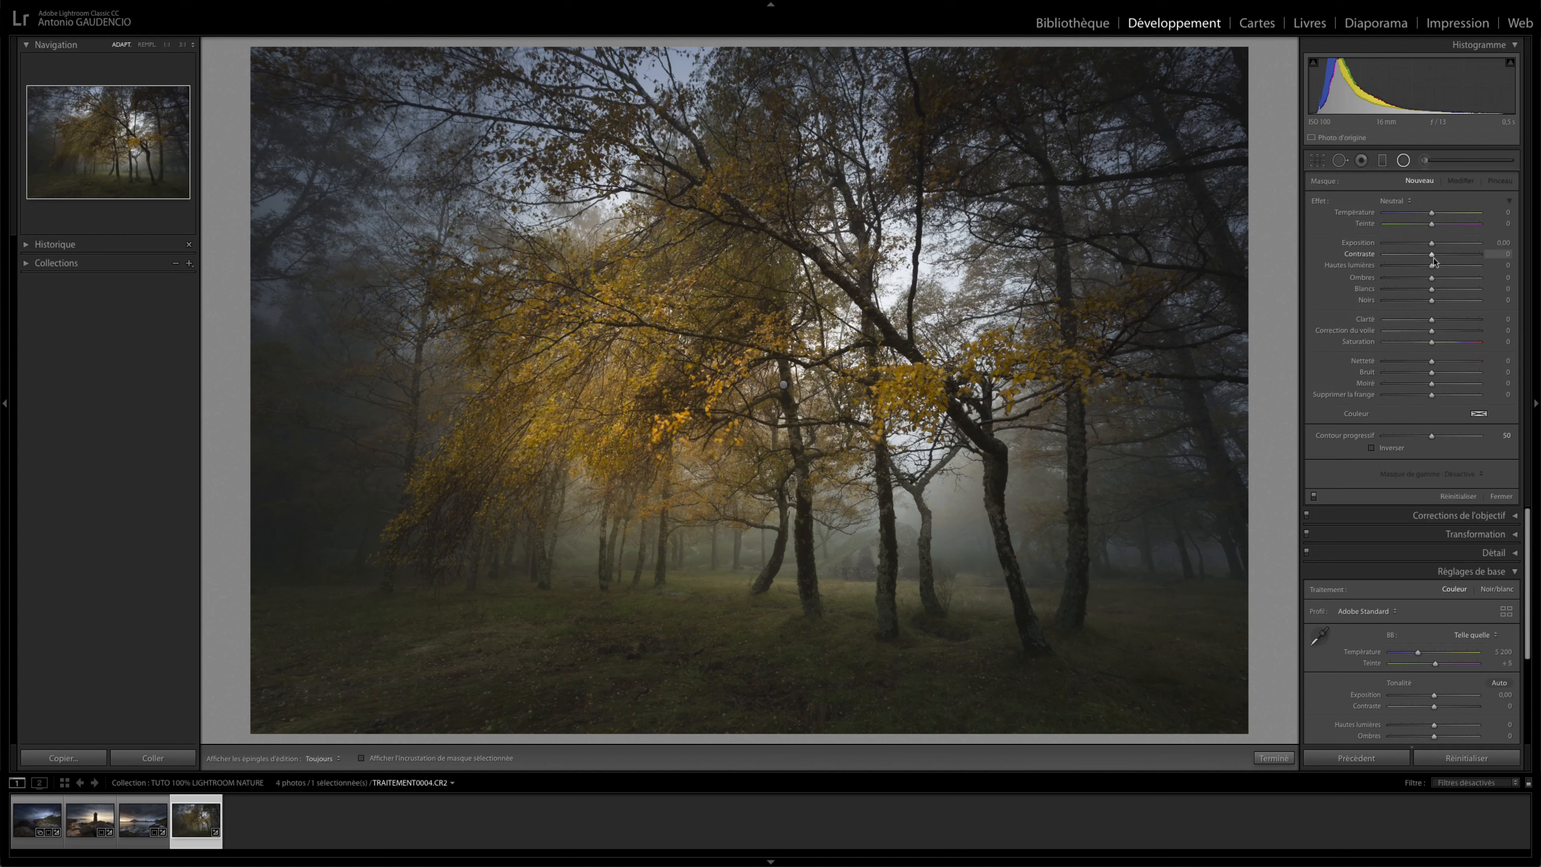
key("ctrl+z")
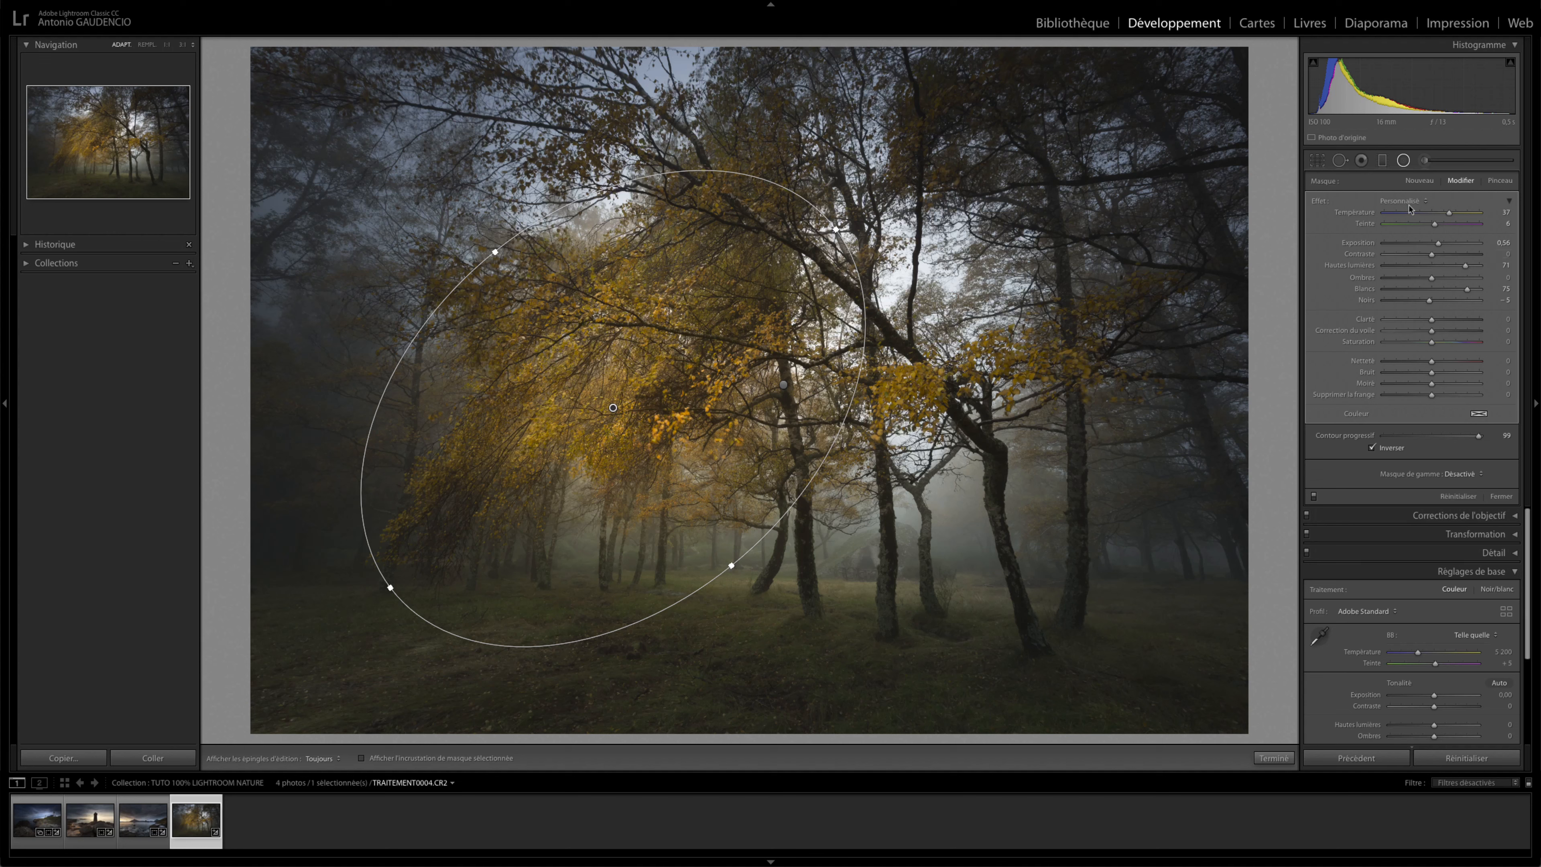
left_click(1405, 162)
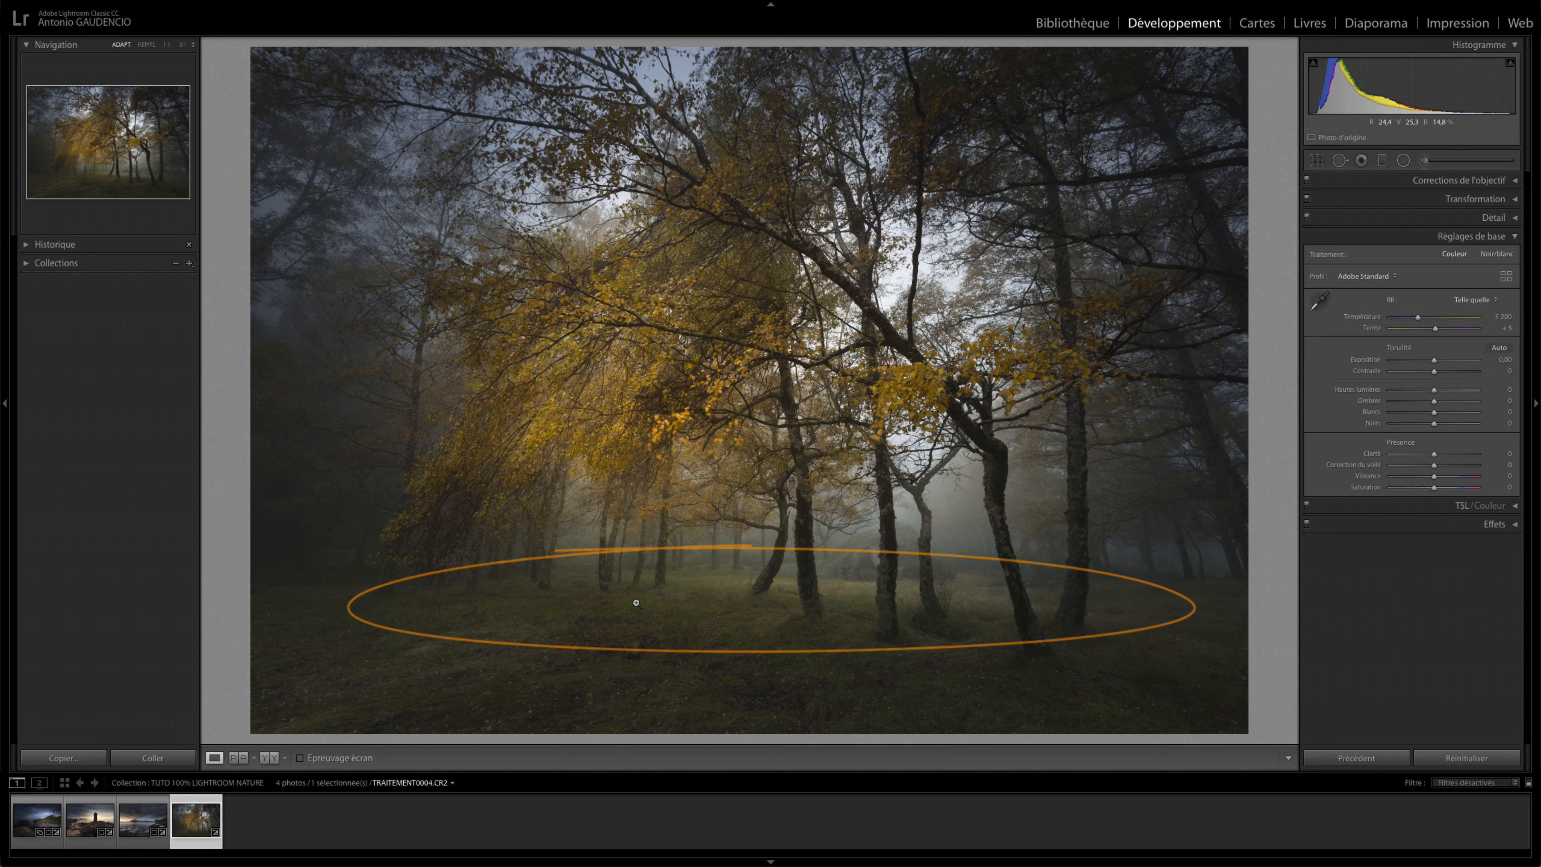
Draw a flat, wide radial filter over the grass beneath the trees, invert it, set its feather to 94 and show the mask overlay
left_click(1403, 160)
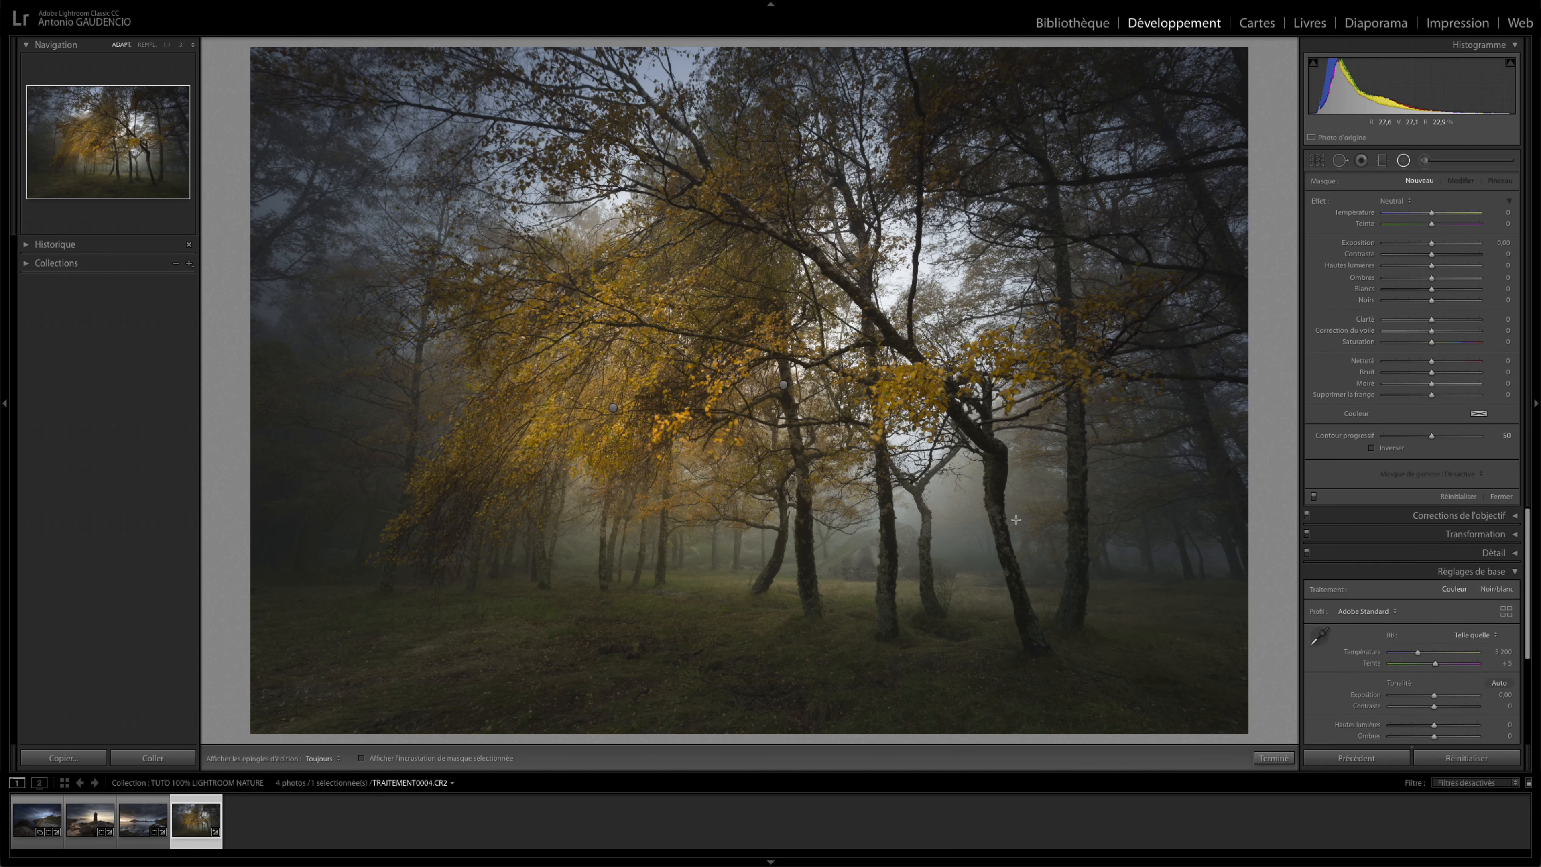
left_click_drag(576, 582, 950, 631)
left_click_drag(577, 580, 763, 595)
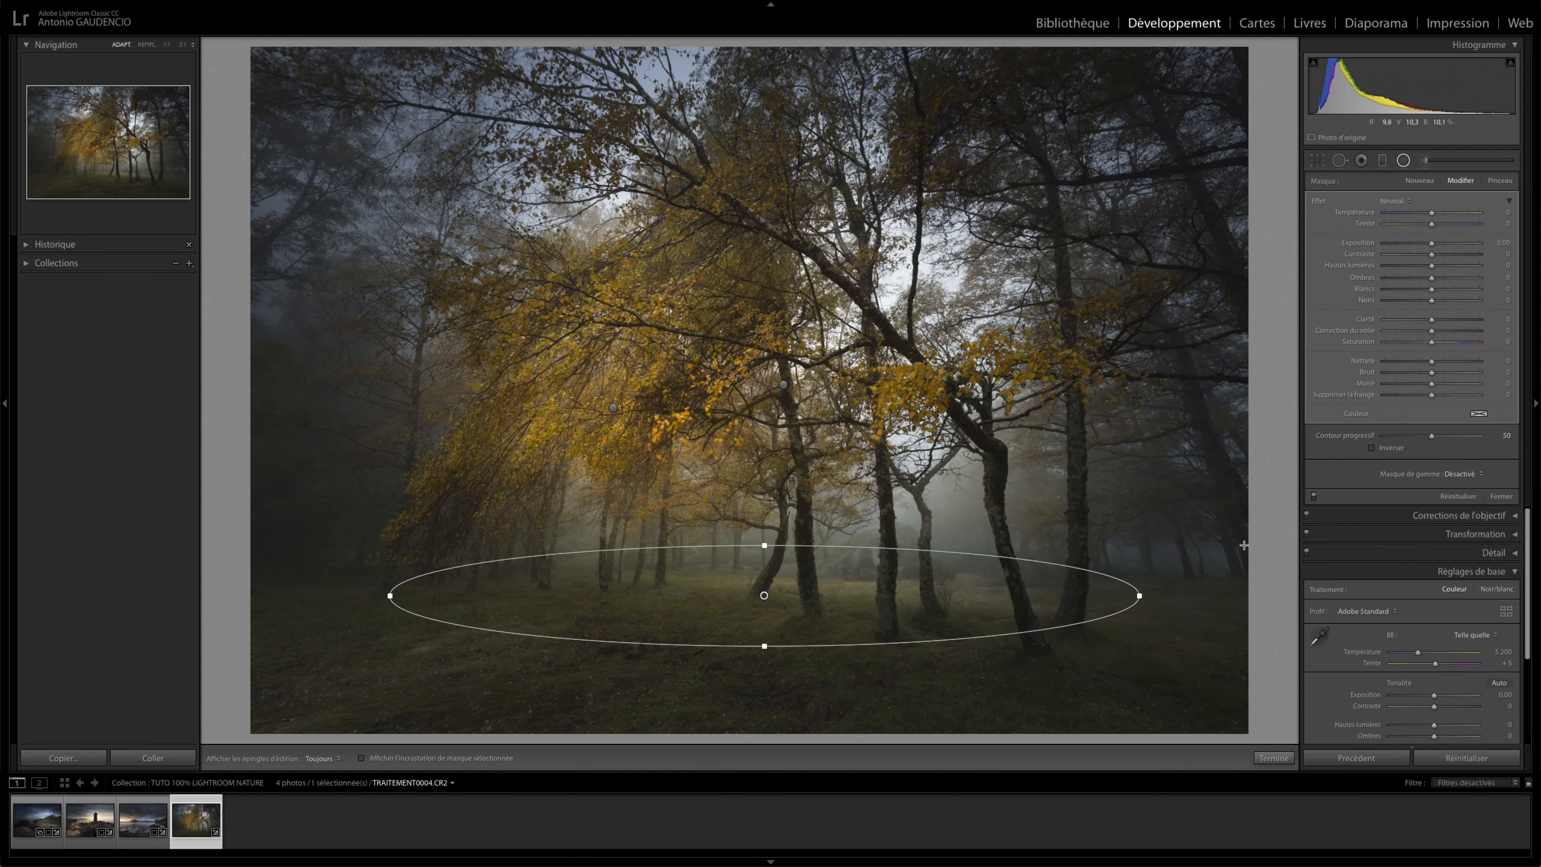
key("o")
left_click(1373, 448)
left_click_drag(1434, 445, 1475, 446)
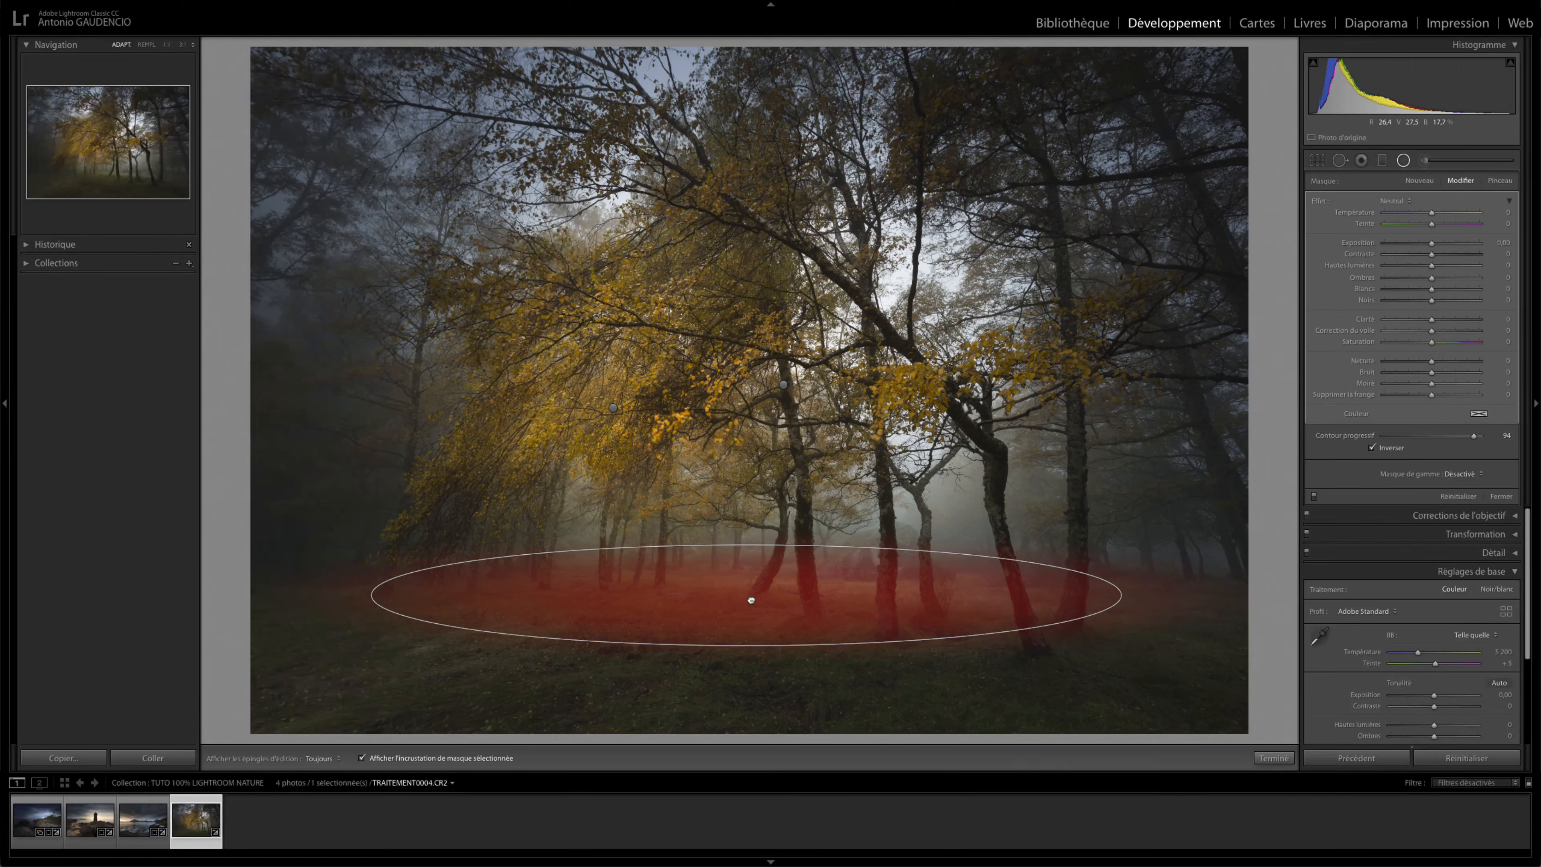
Widen the ground filter's ellipse, recentre it on the grassy clearing and hide the mask overlay
left_click_drag(1139, 595, 1176, 592)
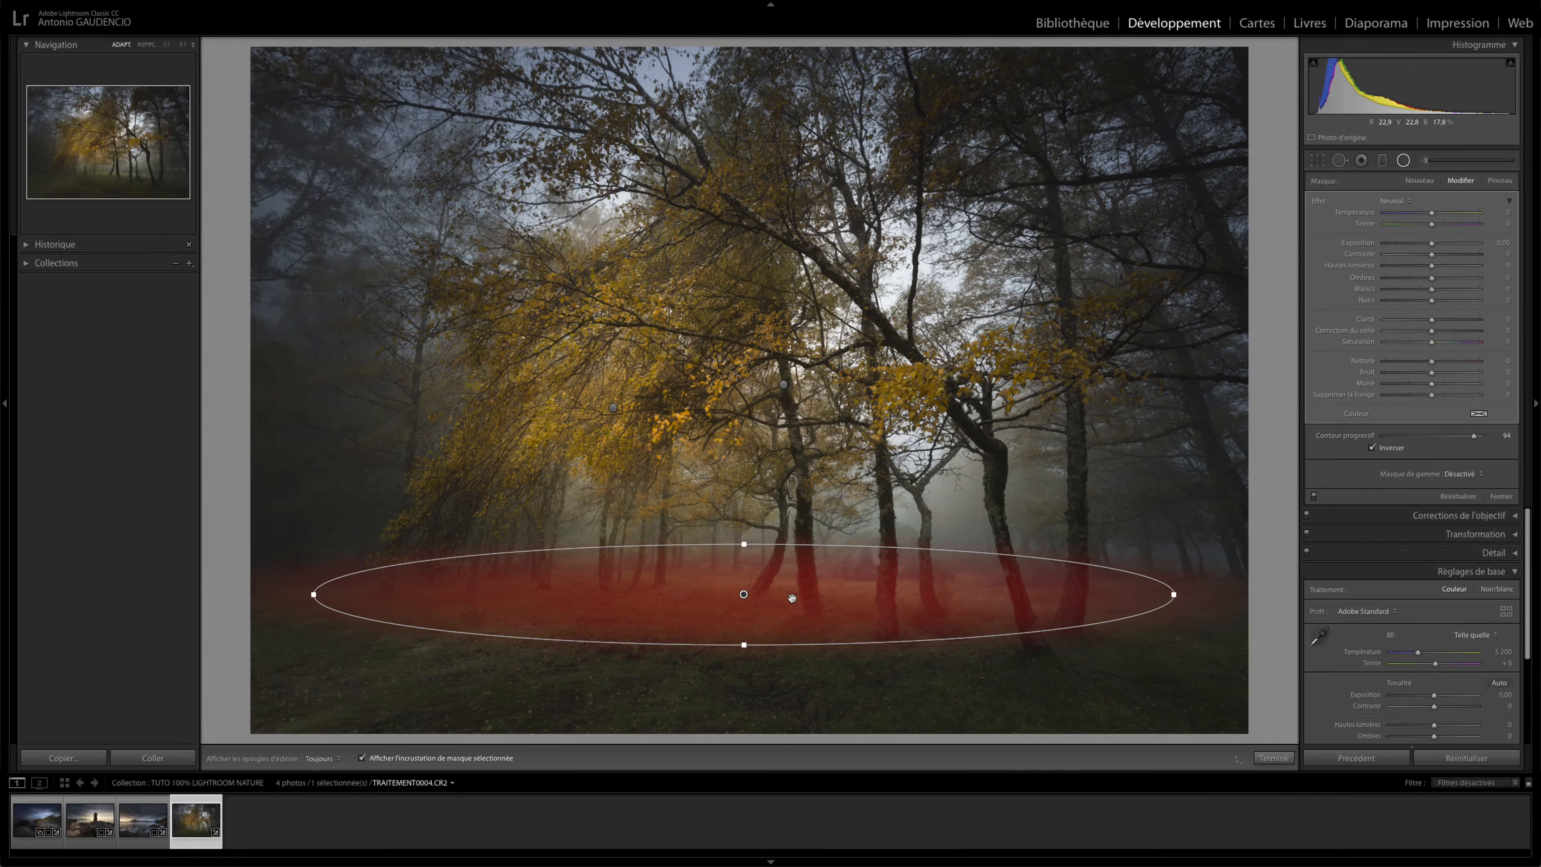
left_click_drag(750, 597, 781, 603)
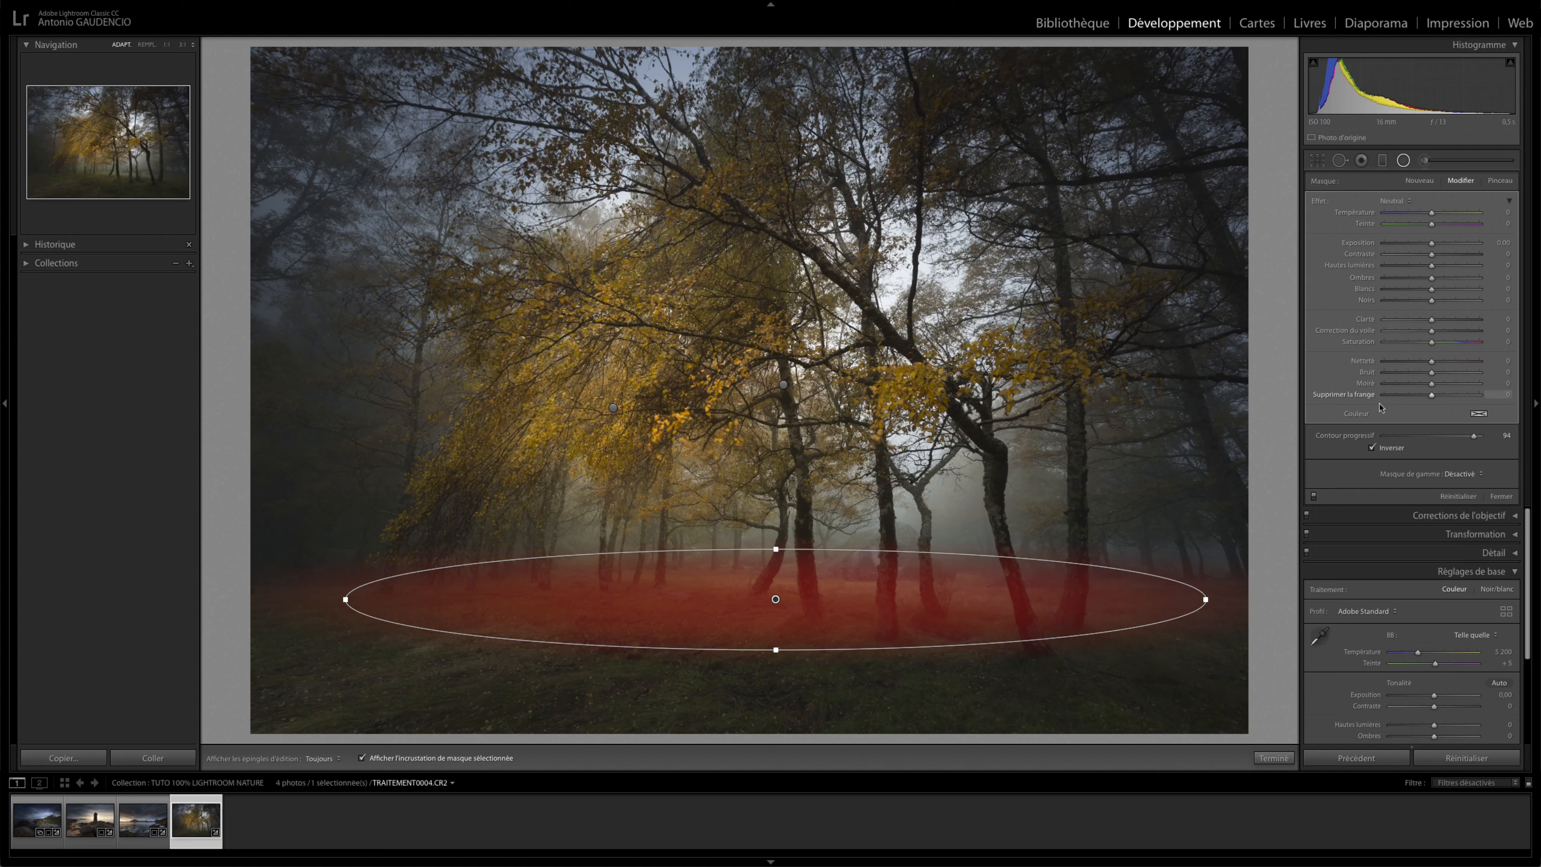
key("o")
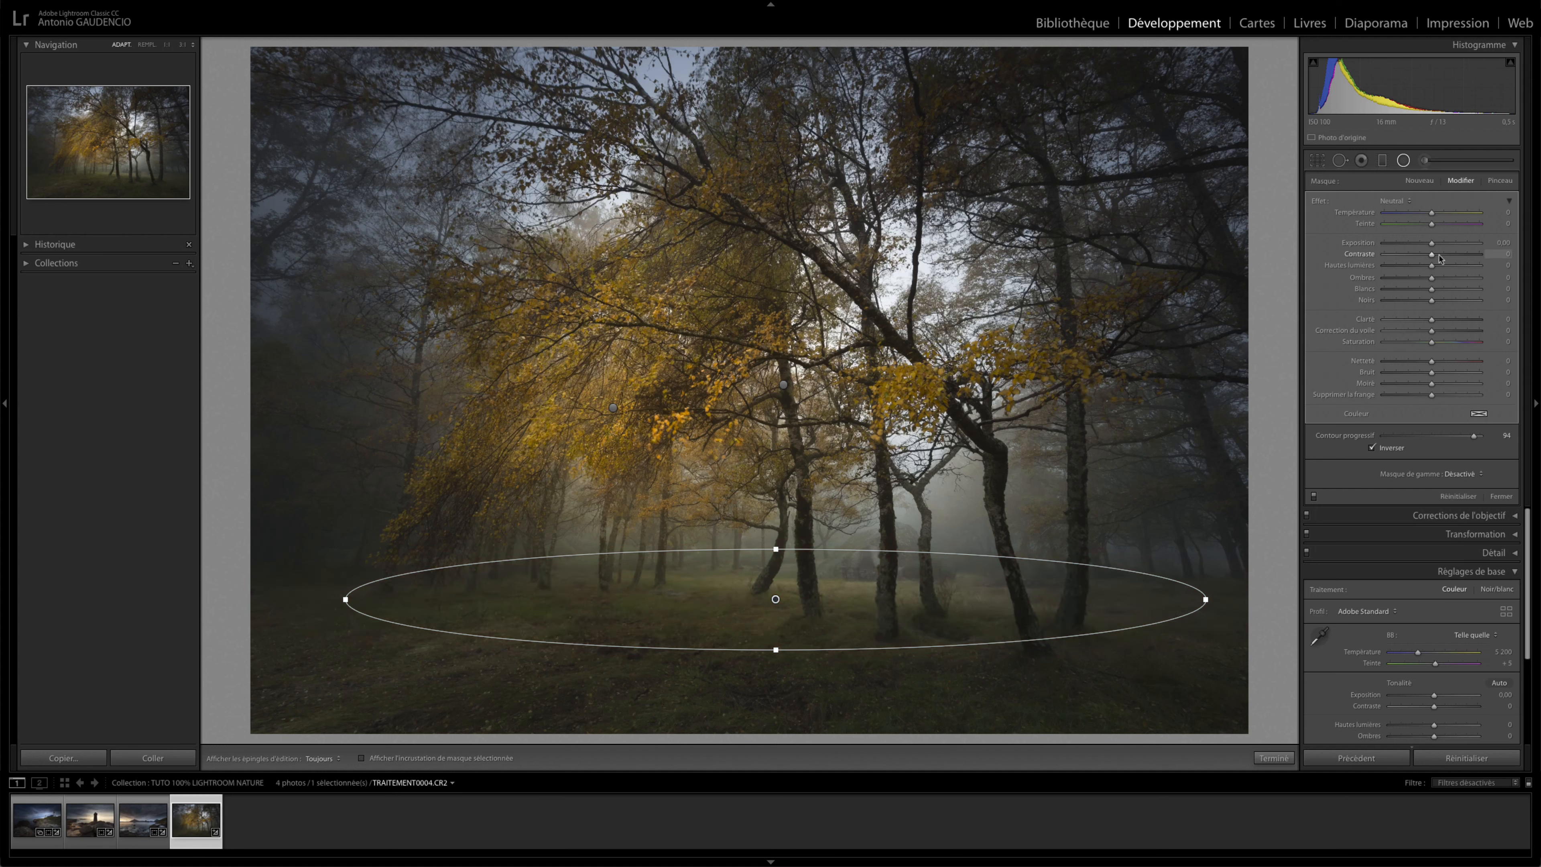
Set the ground filter's exposure to 0.41, highlights to 70 and whites to 71, make its ellipse taller and recentre it under the central trunks
left_click_drag(1432, 243, 1437, 245)
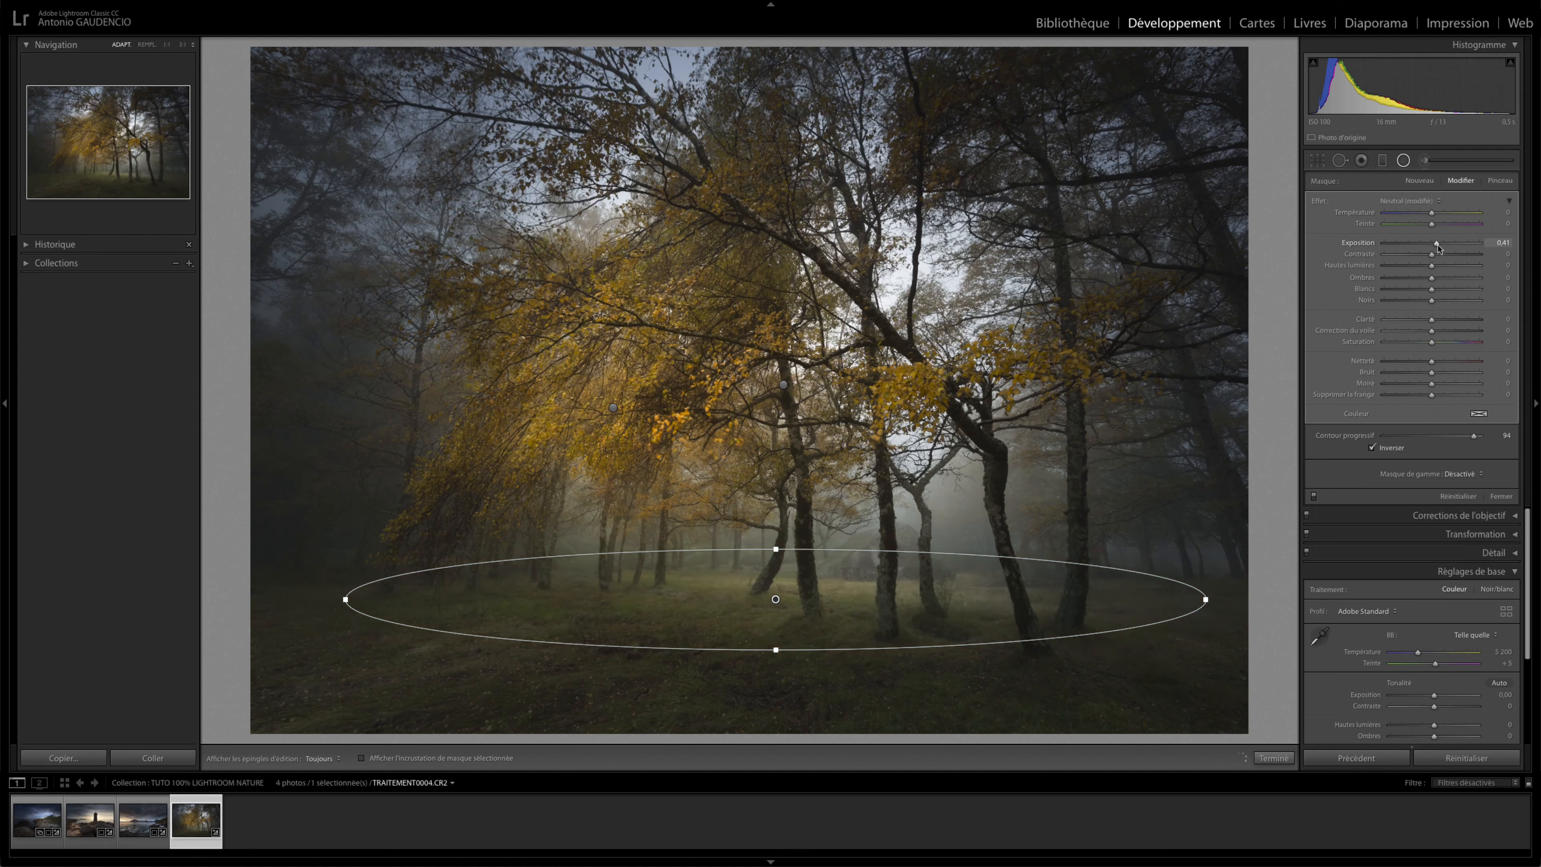
left_click(1433, 291)
left_click_drag(1433, 293, 1467, 272)
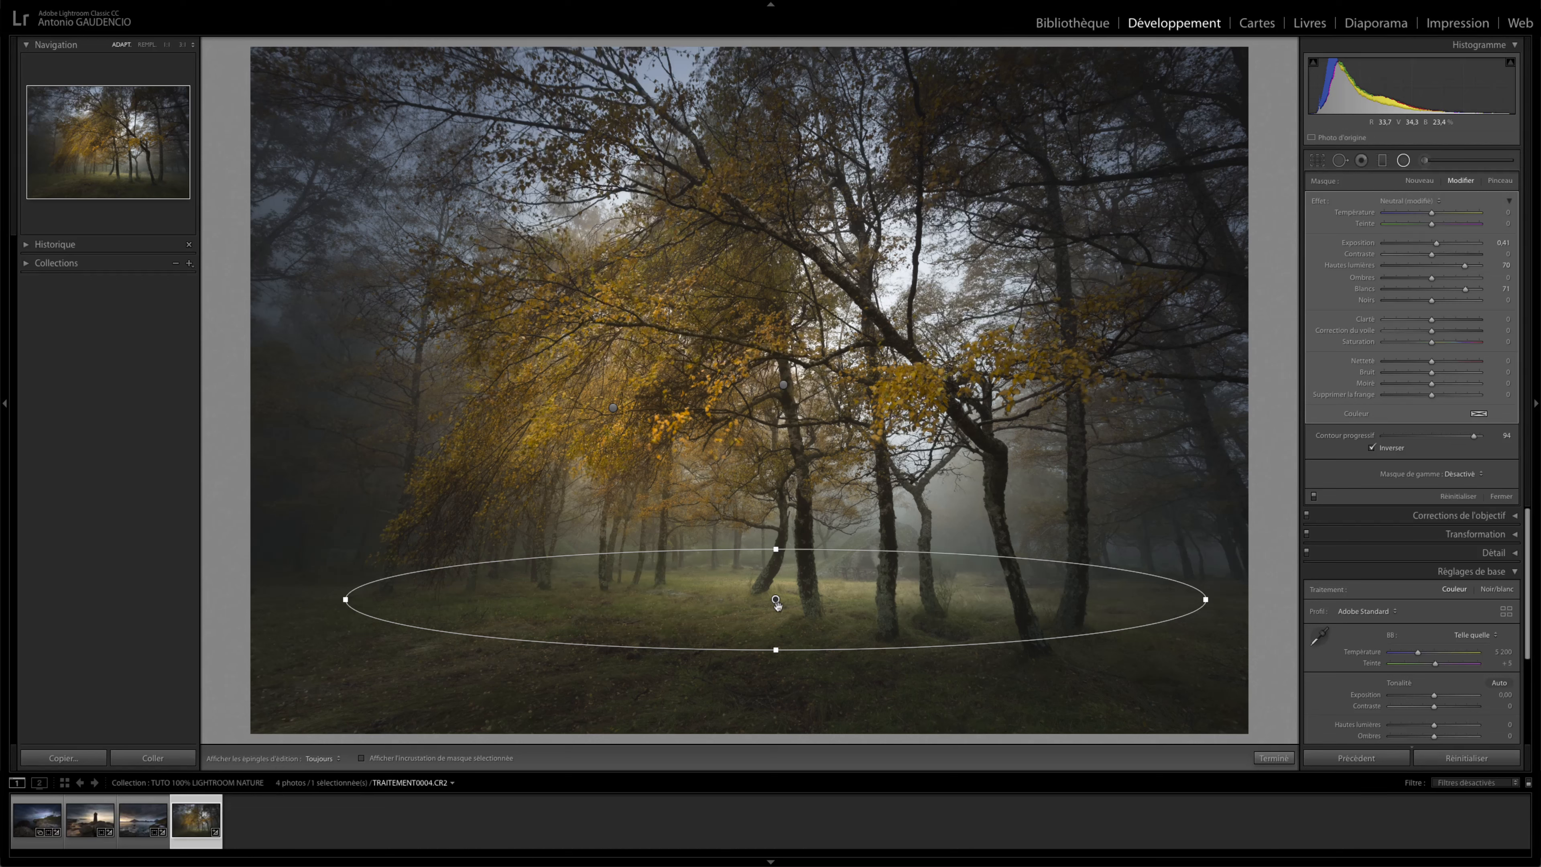
left_click_drag(787, 639, 822, 670)
left_click_drag(820, 599, 816, 594)
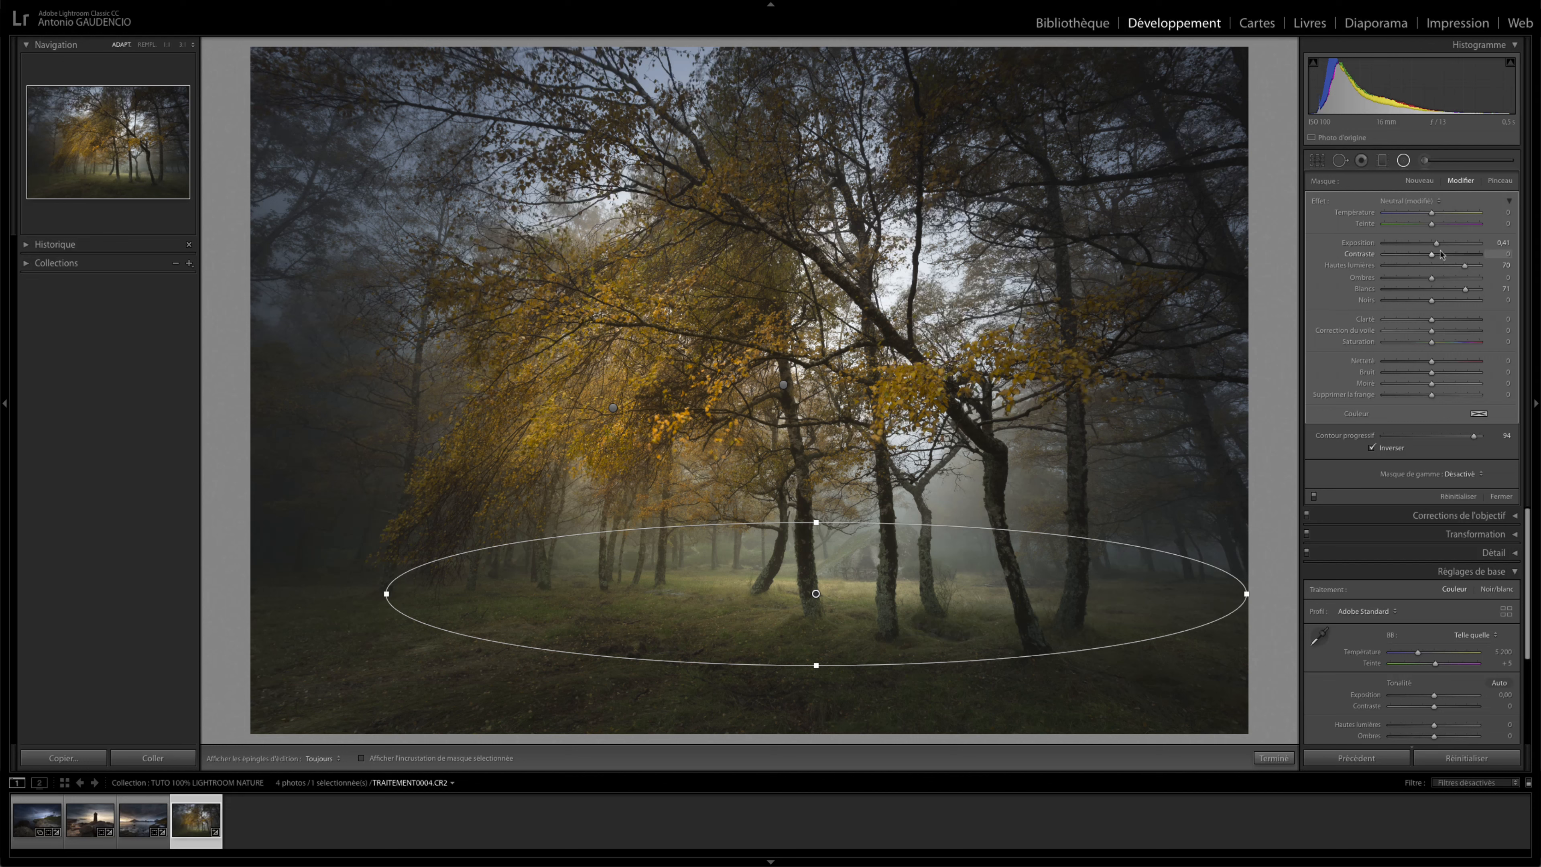
Set the ground filter's temperature to -19, dehaze to 24 and exposure to 0.76, lower its blacks slightly and nudge the ellipse left
left_click_drag(1432, 213, 1449, 218)
left_click_drag(1447, 214, 1424, 218)
left_click_drag(1432, 331, 1443, 331)
left_click_drag(1436, 243, 1441, 243)
left_click_drag(1432, 300, 1429, 300)
left_click_drag(827, 608, 814, 608)
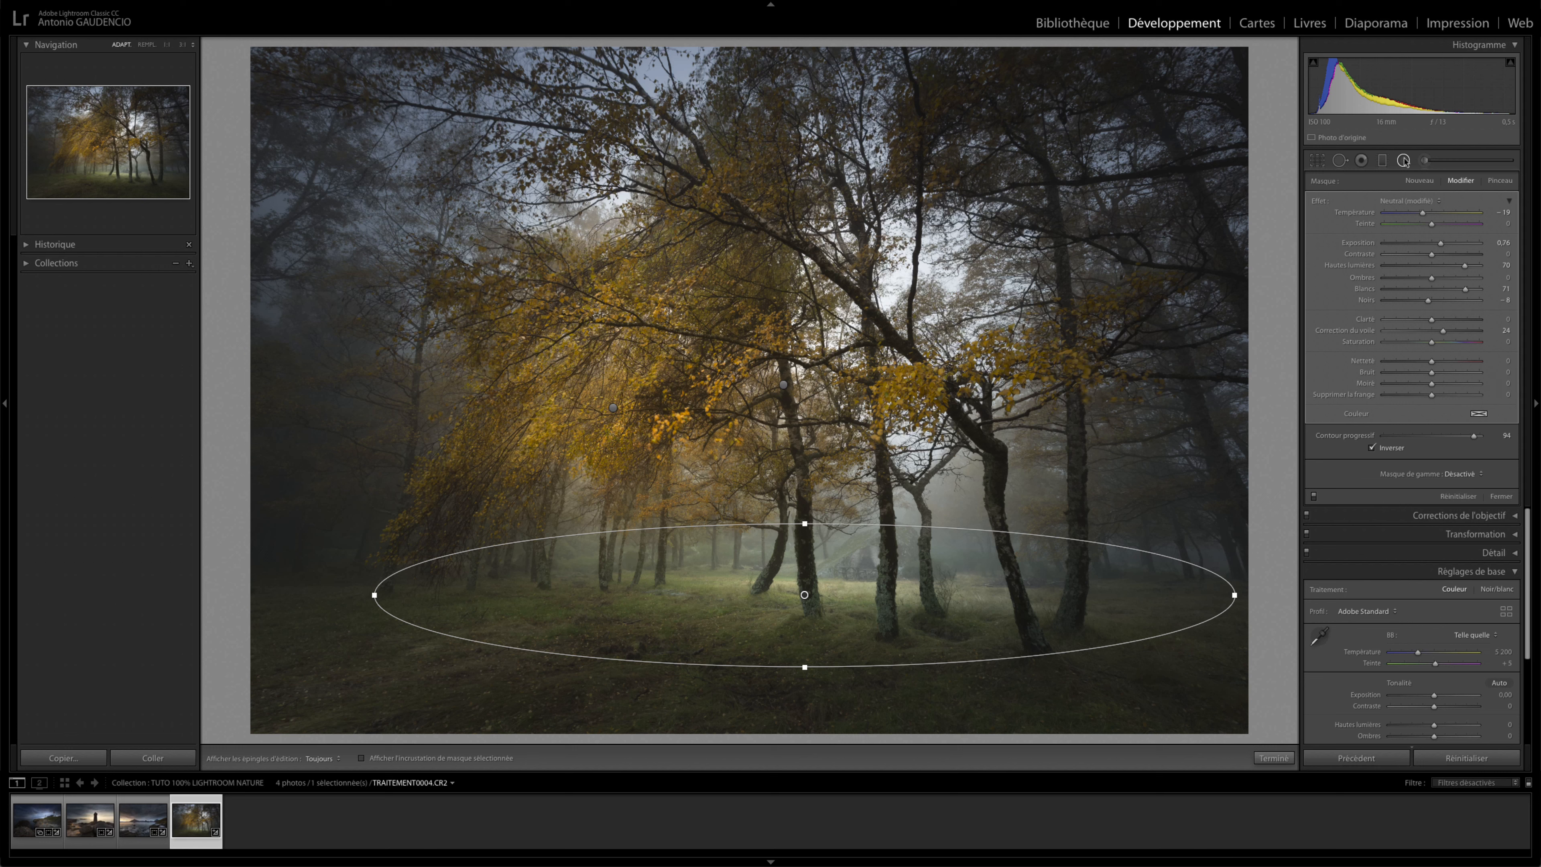
Compare the photo with and without the ground filter, close the radial filter and compare the edit with the original
key("Delete")
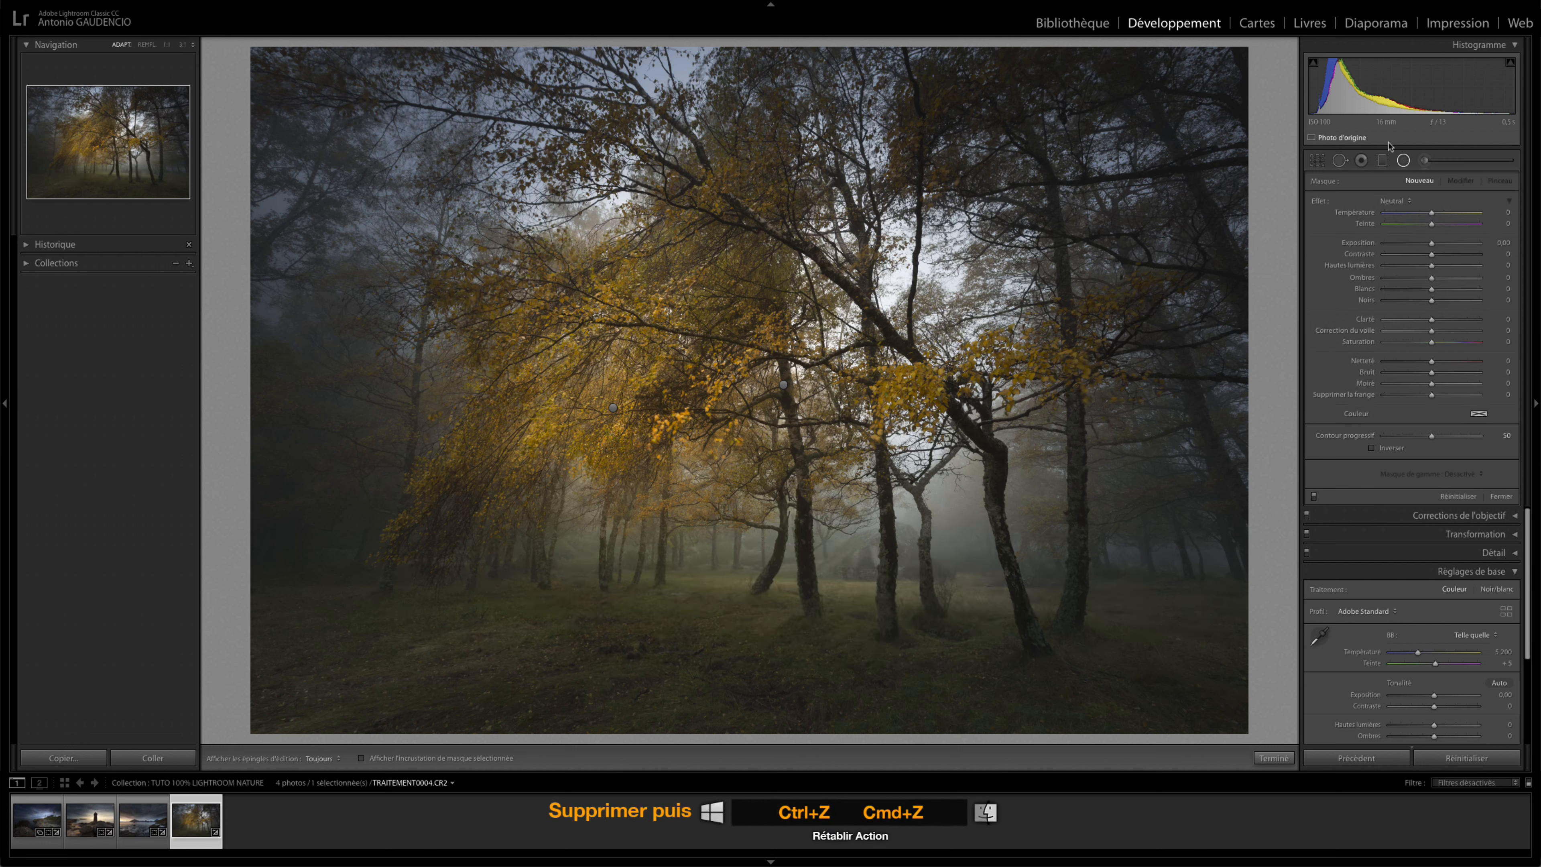
key("ctrl+z")
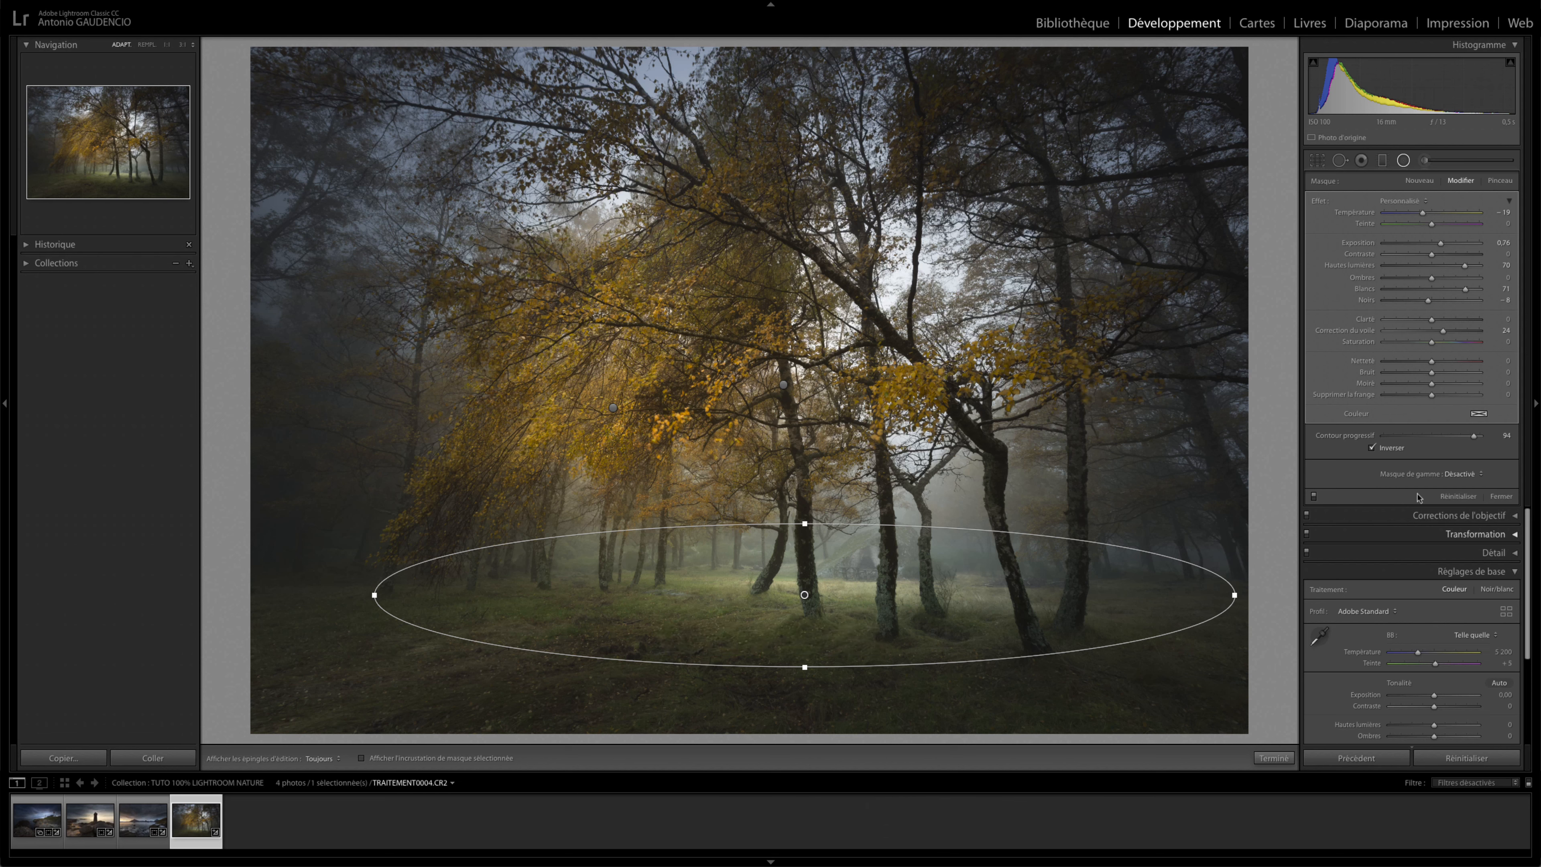
left_click(1403, 161)
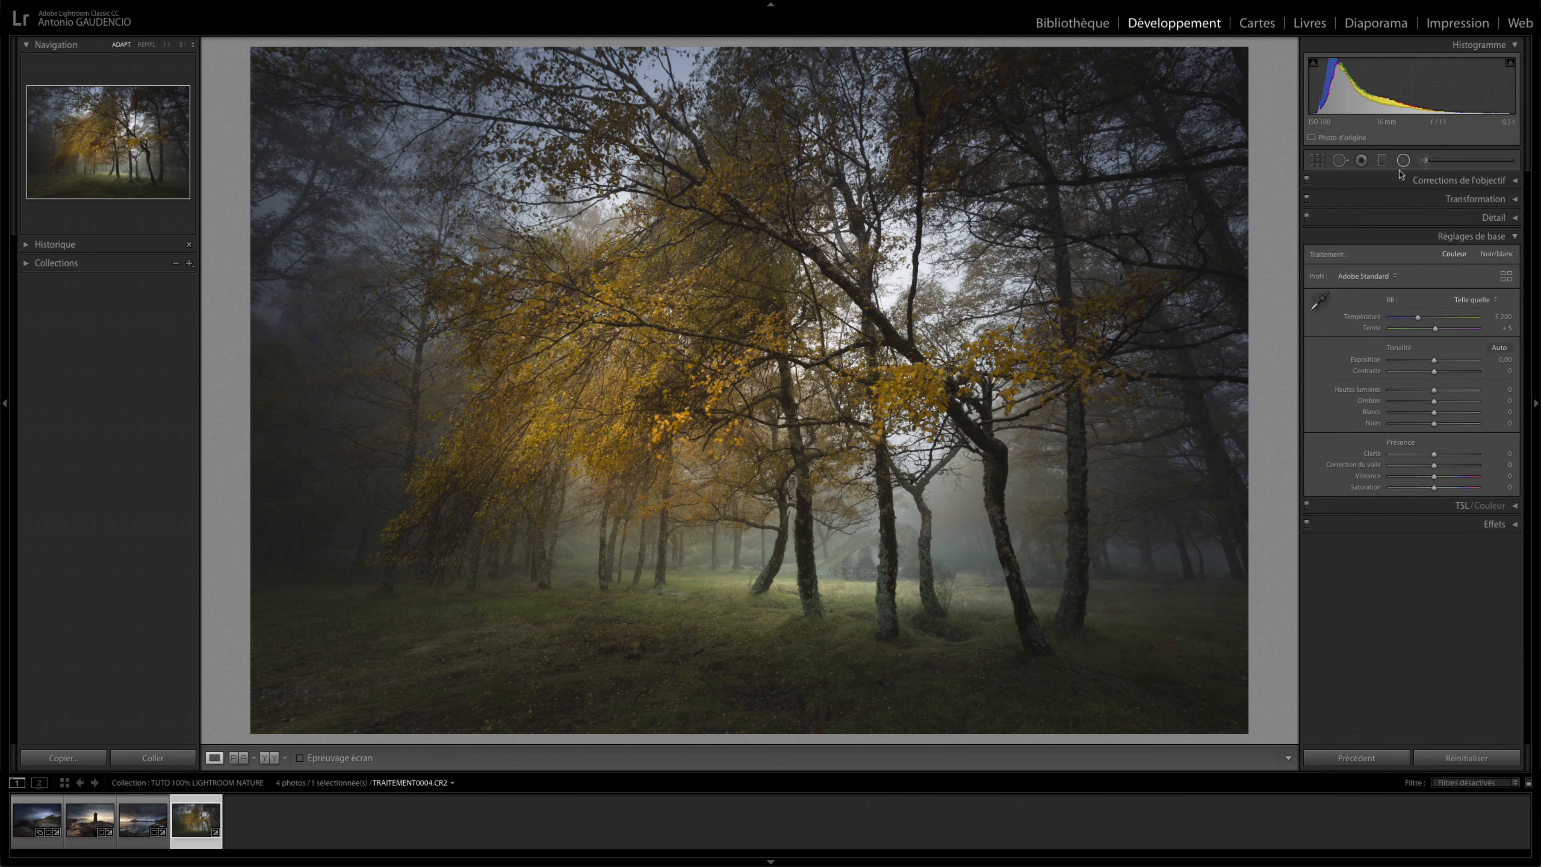
key("shift+s")
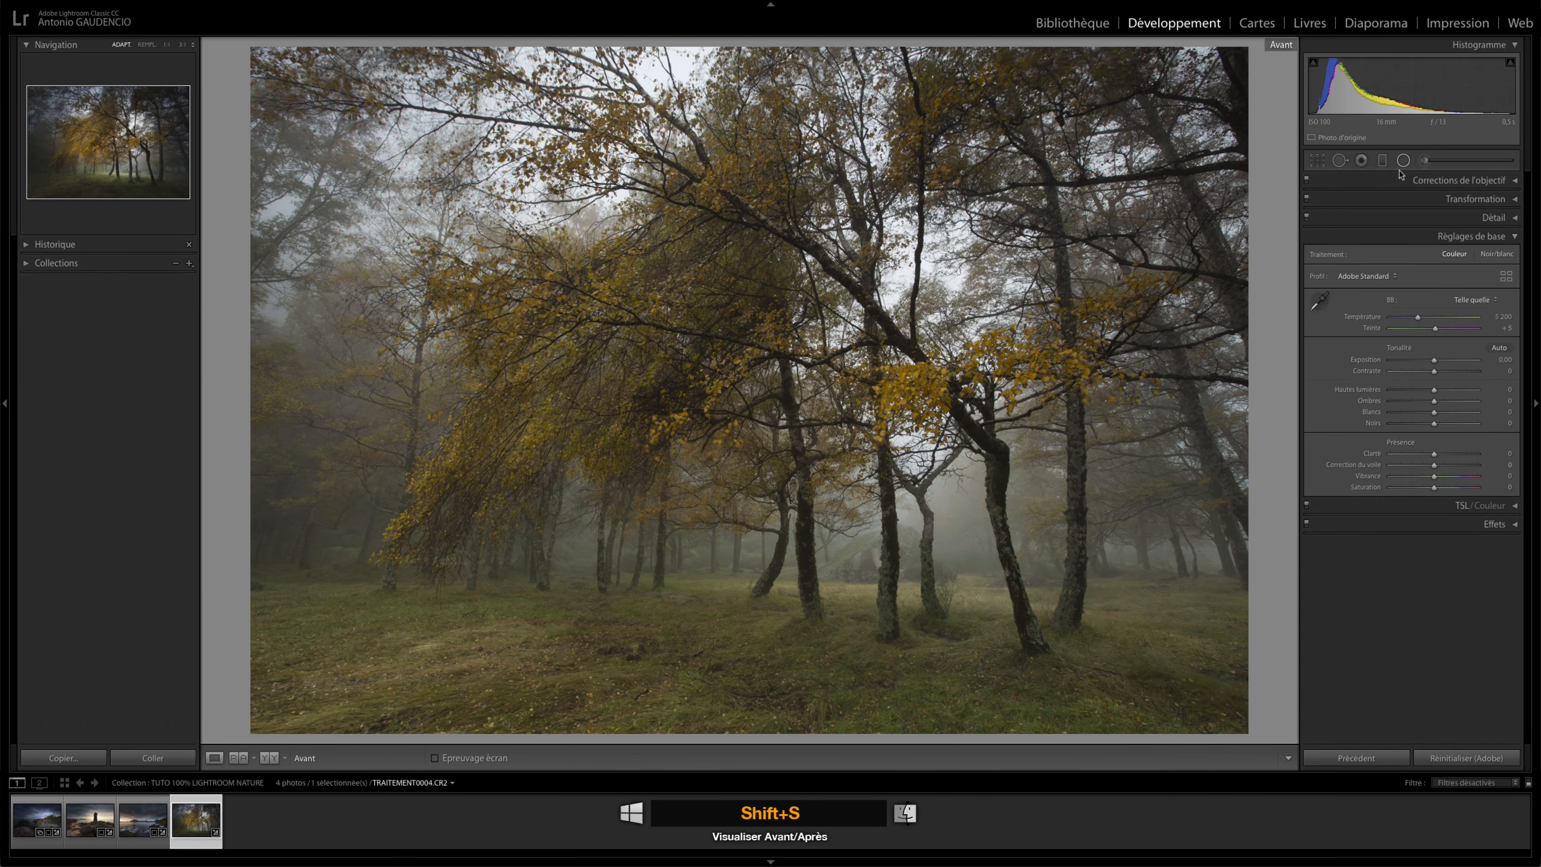
key("shift+s")
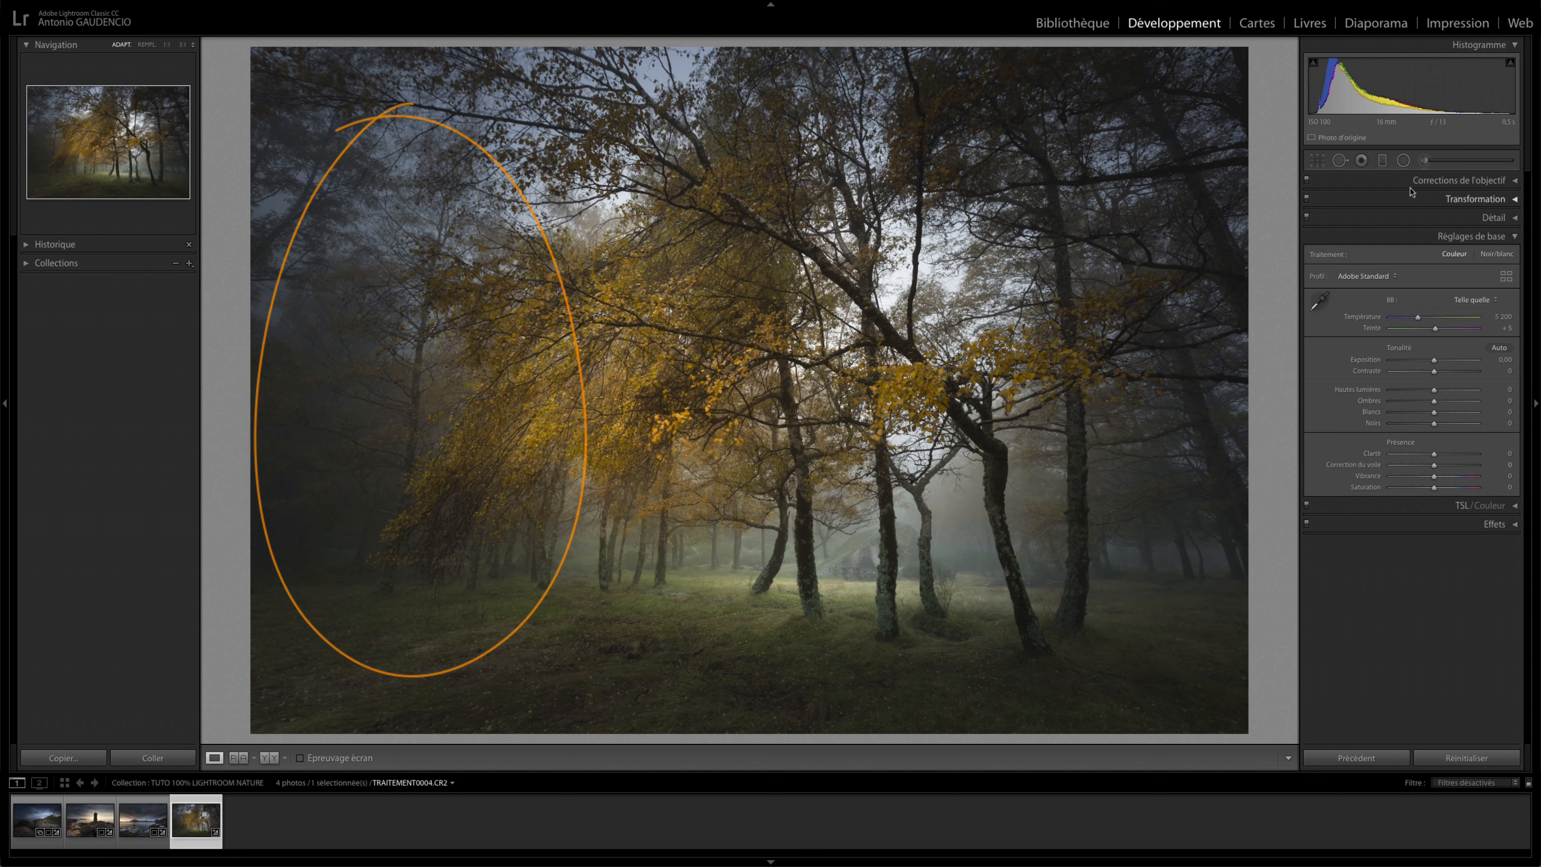
Draw a radial filter over the misty trees at the photo's lower right, invert it, set its feather to 100 and check its mask overlay
left_click(1404, 160)
left_click_drag(1121, 505, 1323, 638)
left_click_drag(1120, 503, 1129, 526)
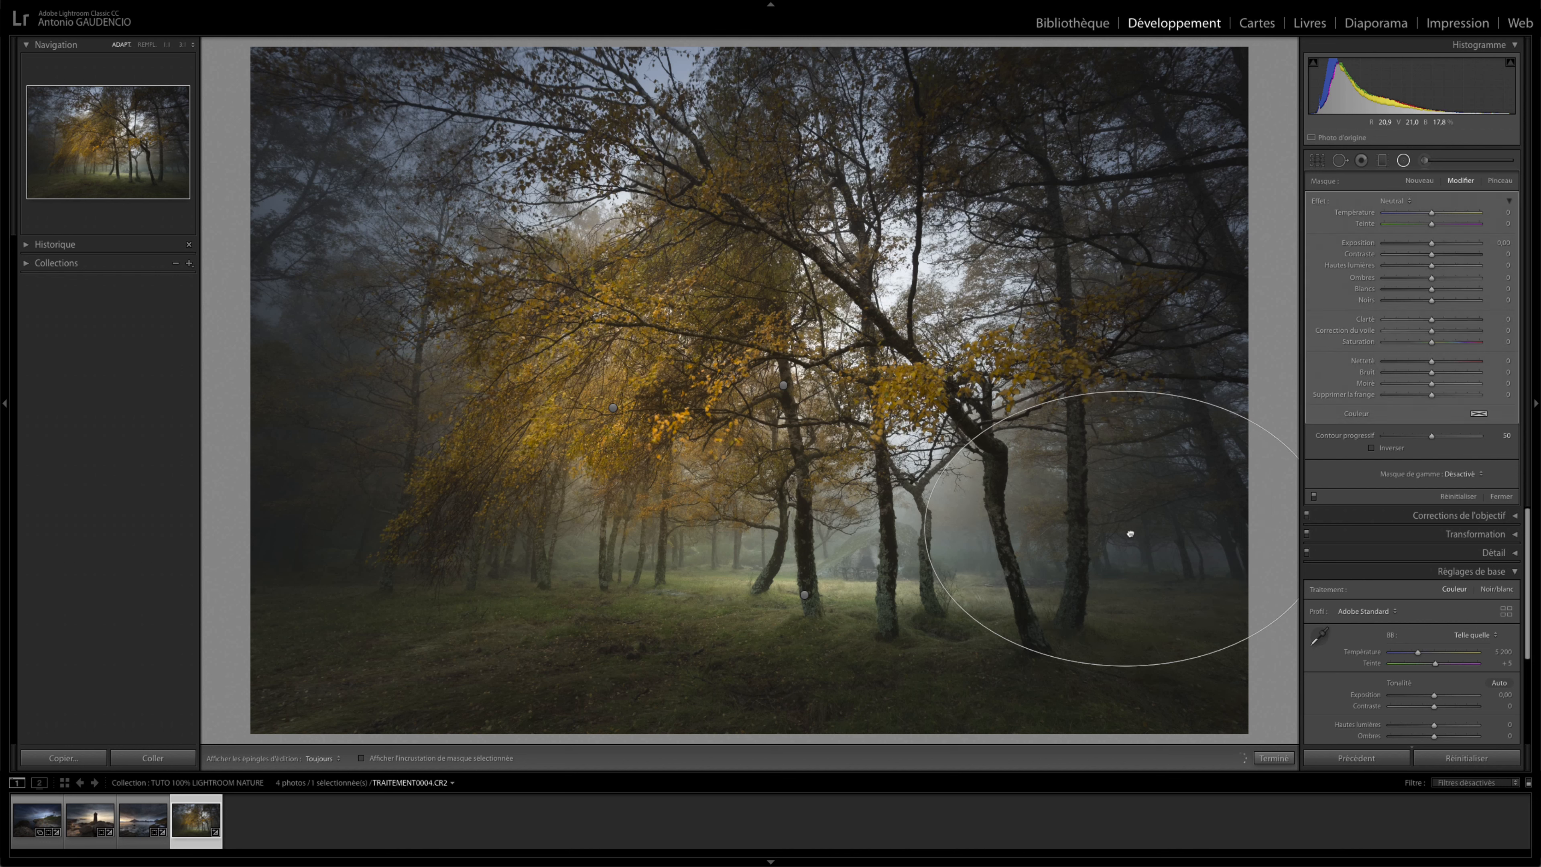
left_click(1372, 447)
left_click_drag(1440, 445, 1486, 444)
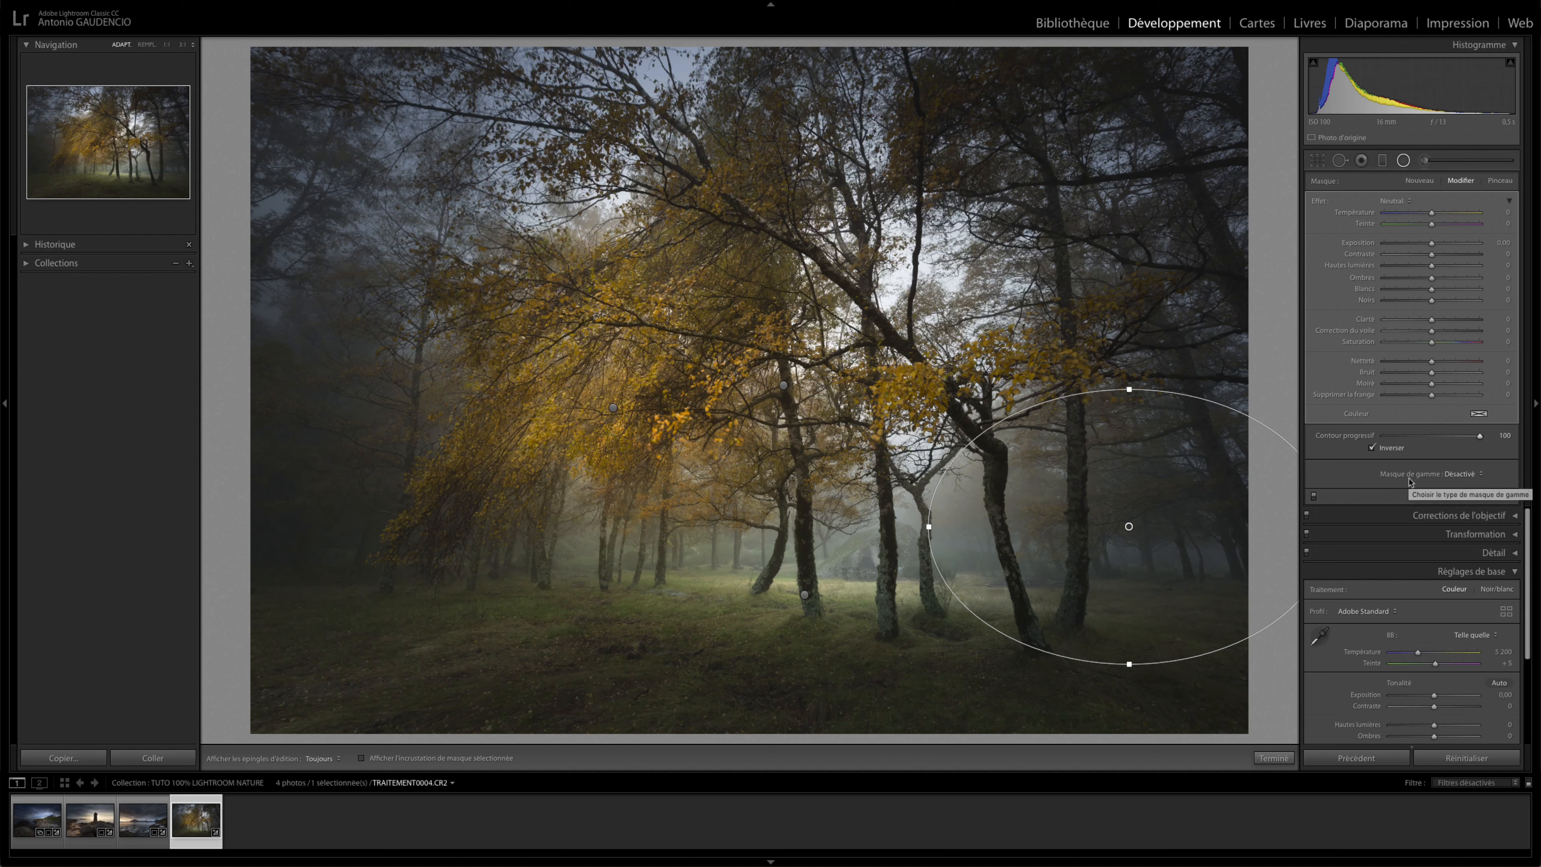
key("o")
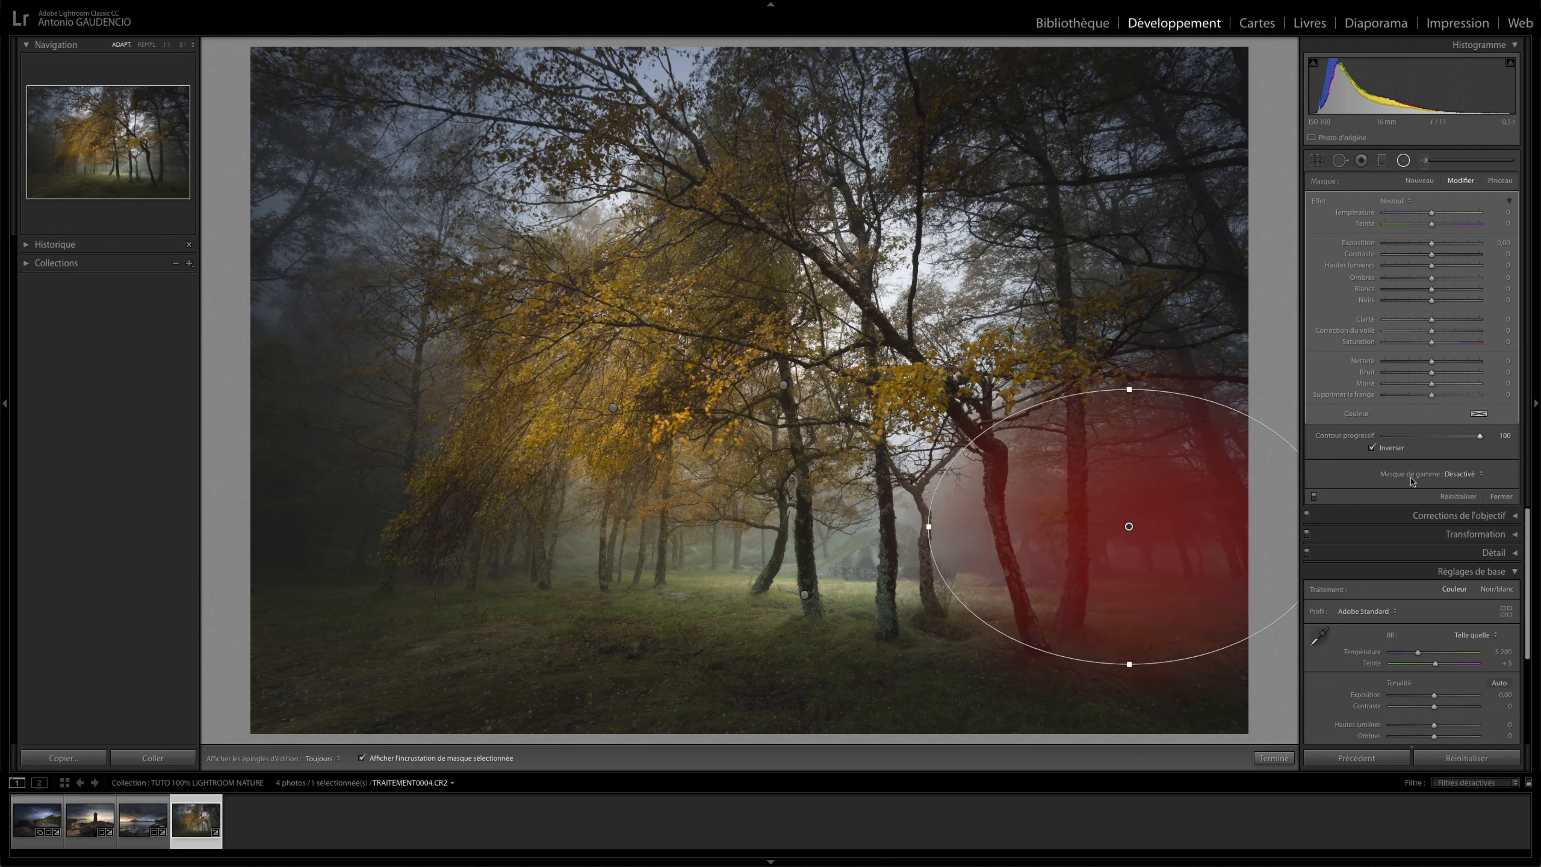
key("o")
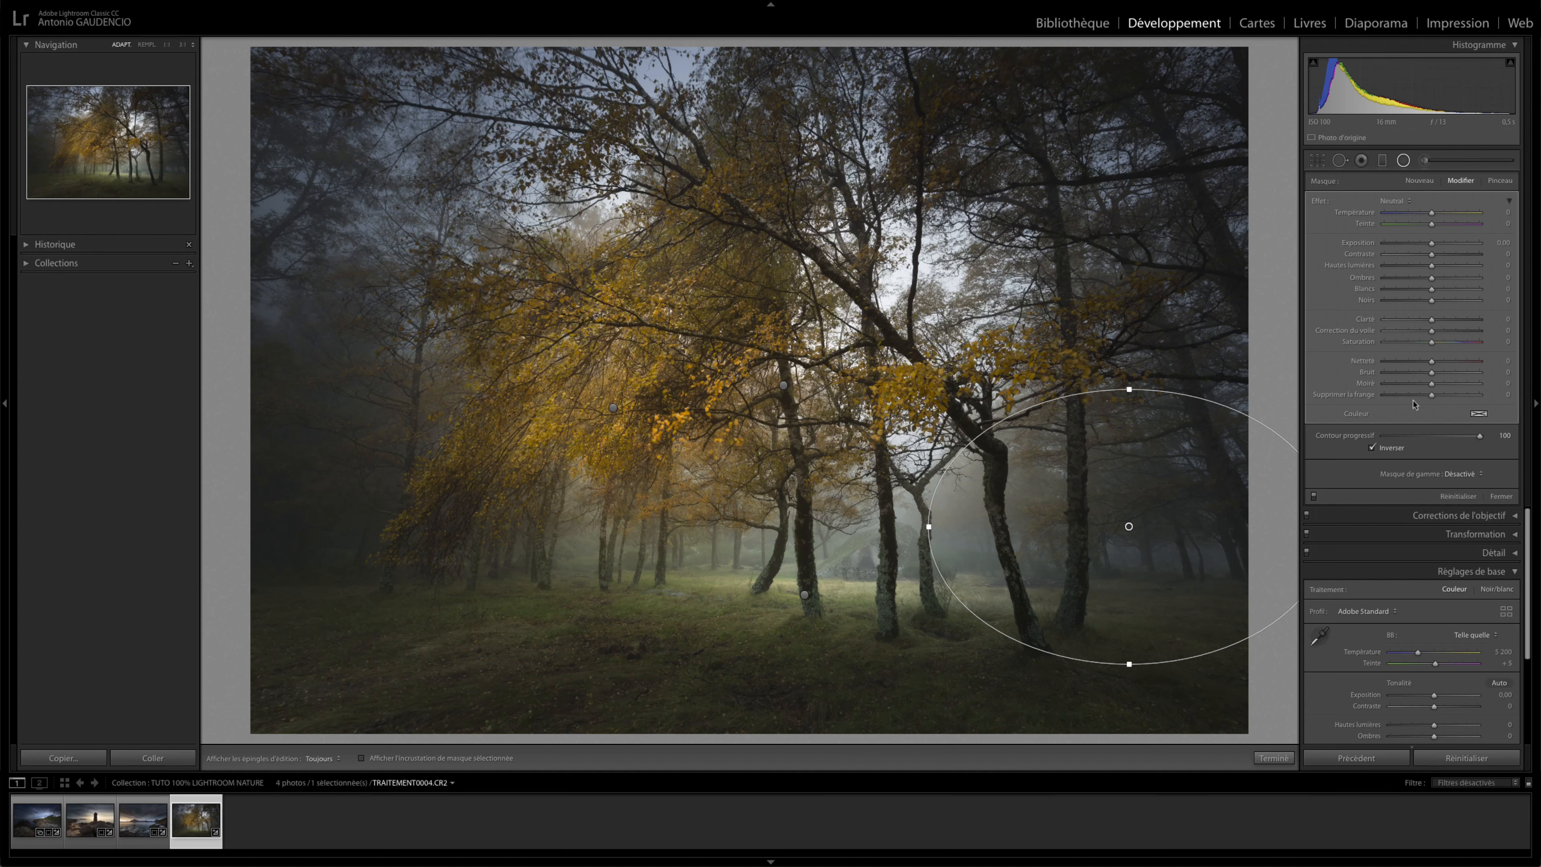
Set the mist filter's exposure to 1.27, whites to 48 and blacks to -6, move it down and left over the right trunks and close it
left_click_drag(1431, 248, 1443, 245)
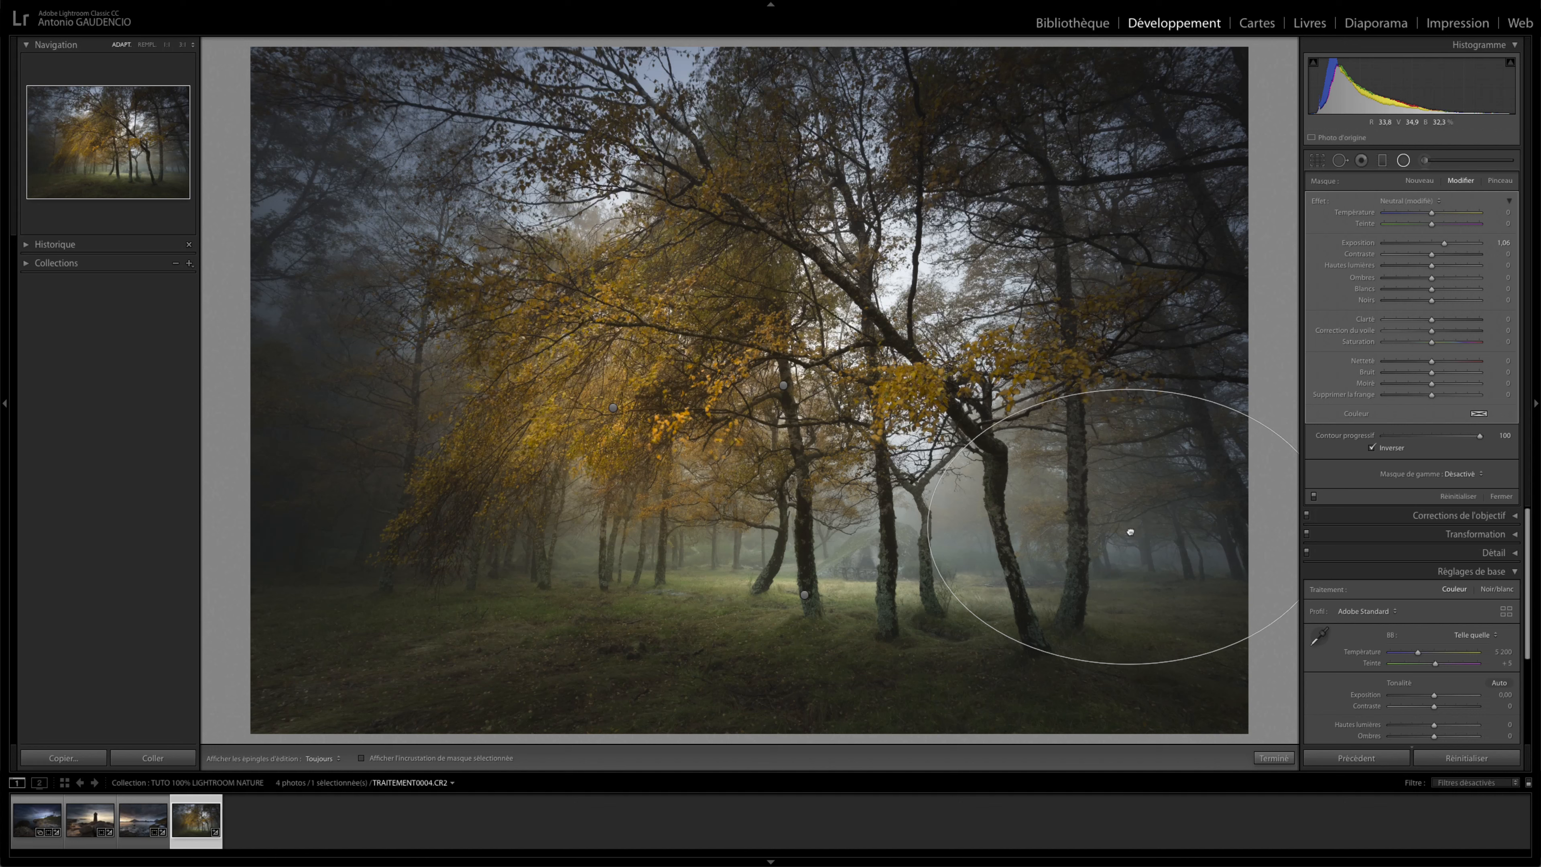
left_click_drag(1129, 533, 1117, 546)
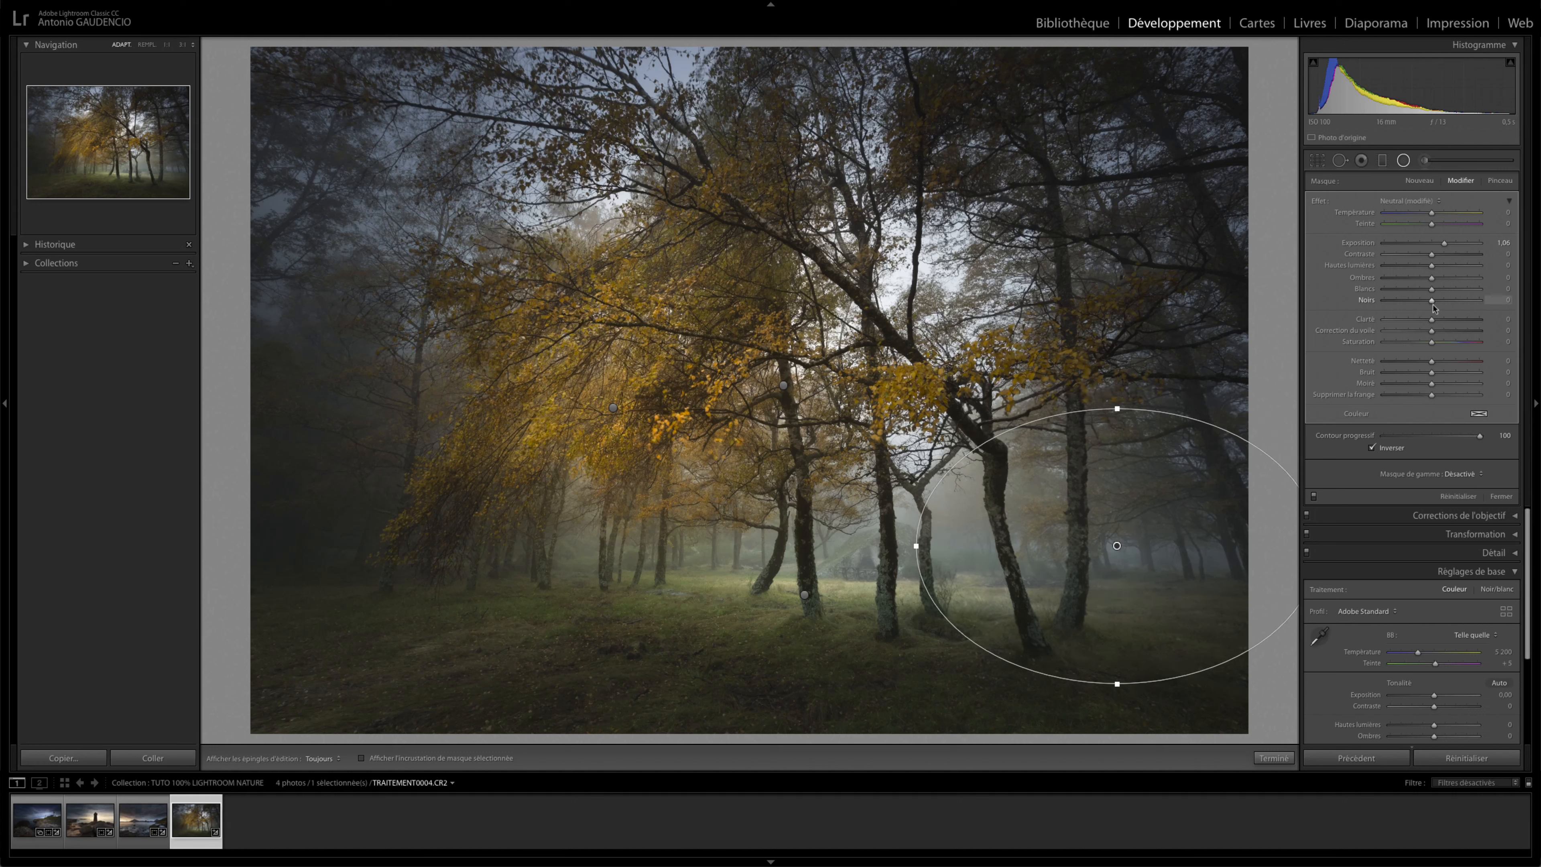
left_click_drag(1437, 290, 1455, 290)
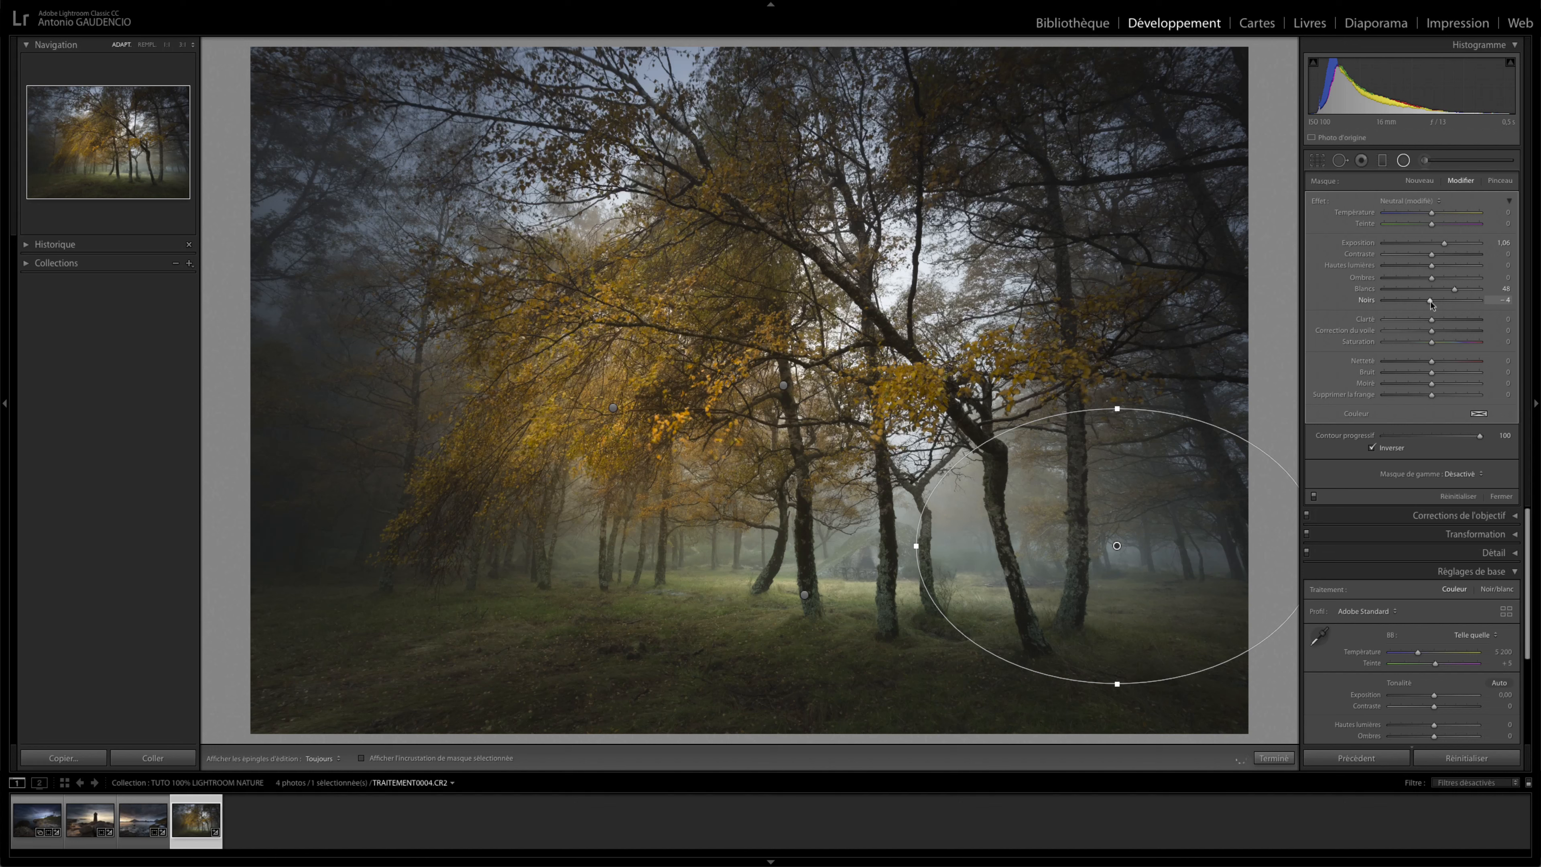
left_click_drag(1431, 302, 1430, 303)
left_click_drag(1445, 243, 1448, 246)
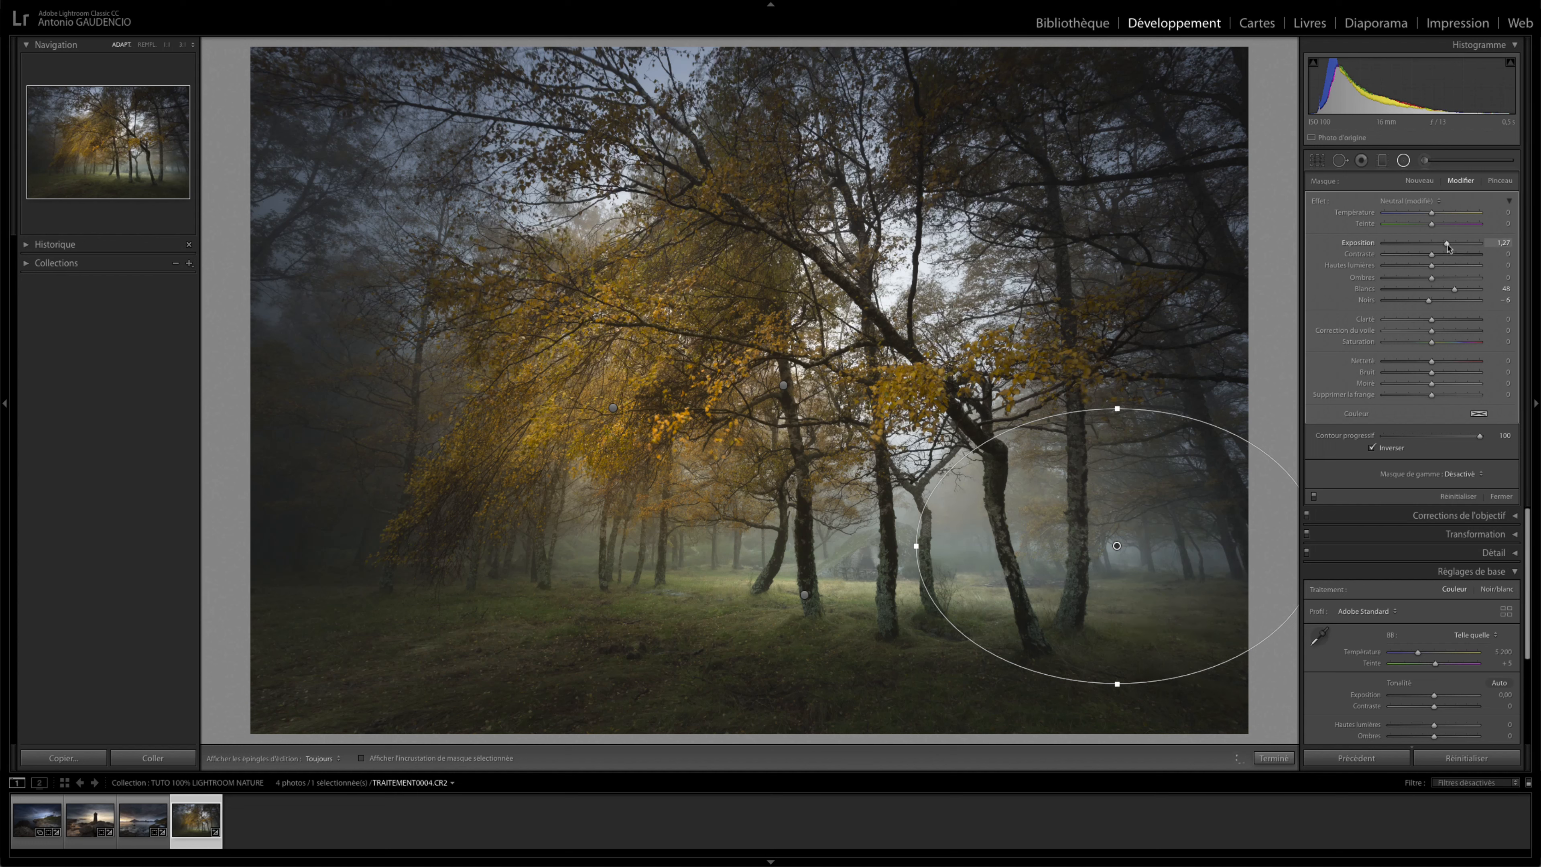
left_click_drag(1117, 547, 1099, 548)
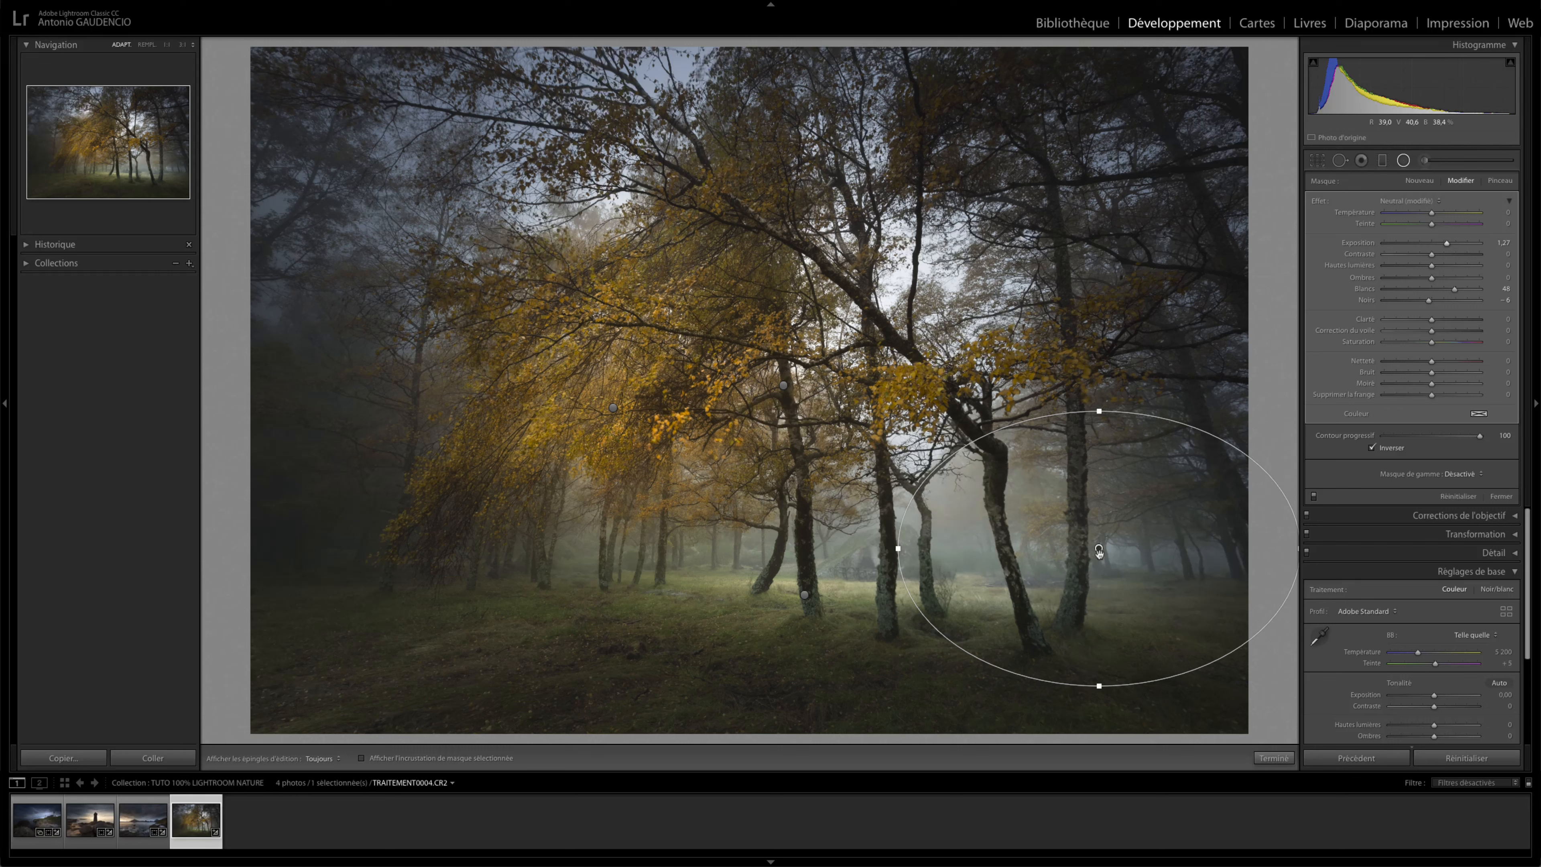
left_click(1408, 164)
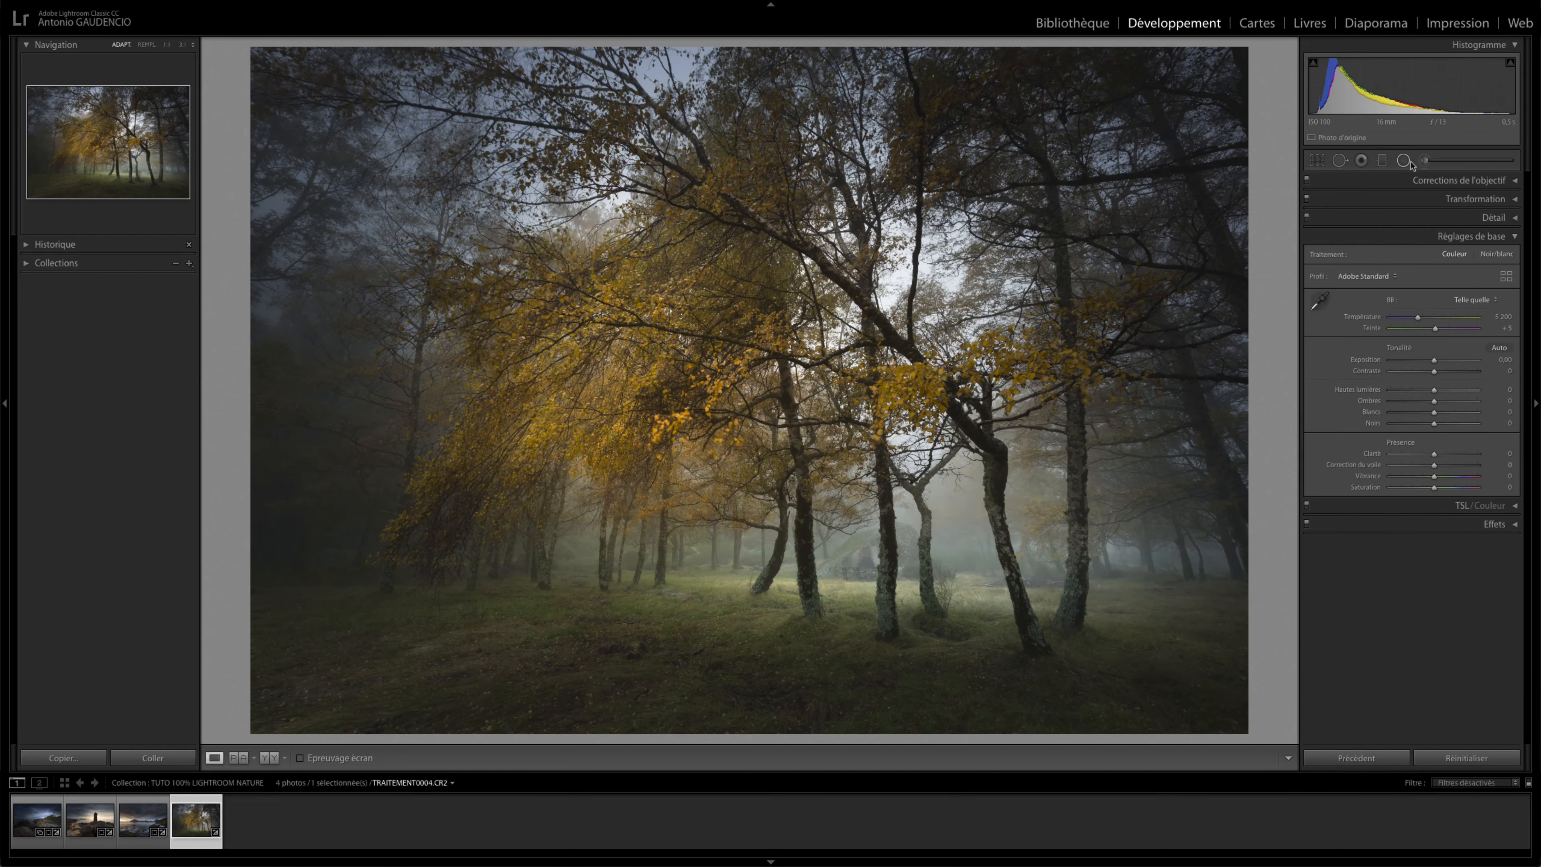
Compare the photo with and without the mist filter over the right trunks, restore it and close the radial filter
key("ctrl+z")
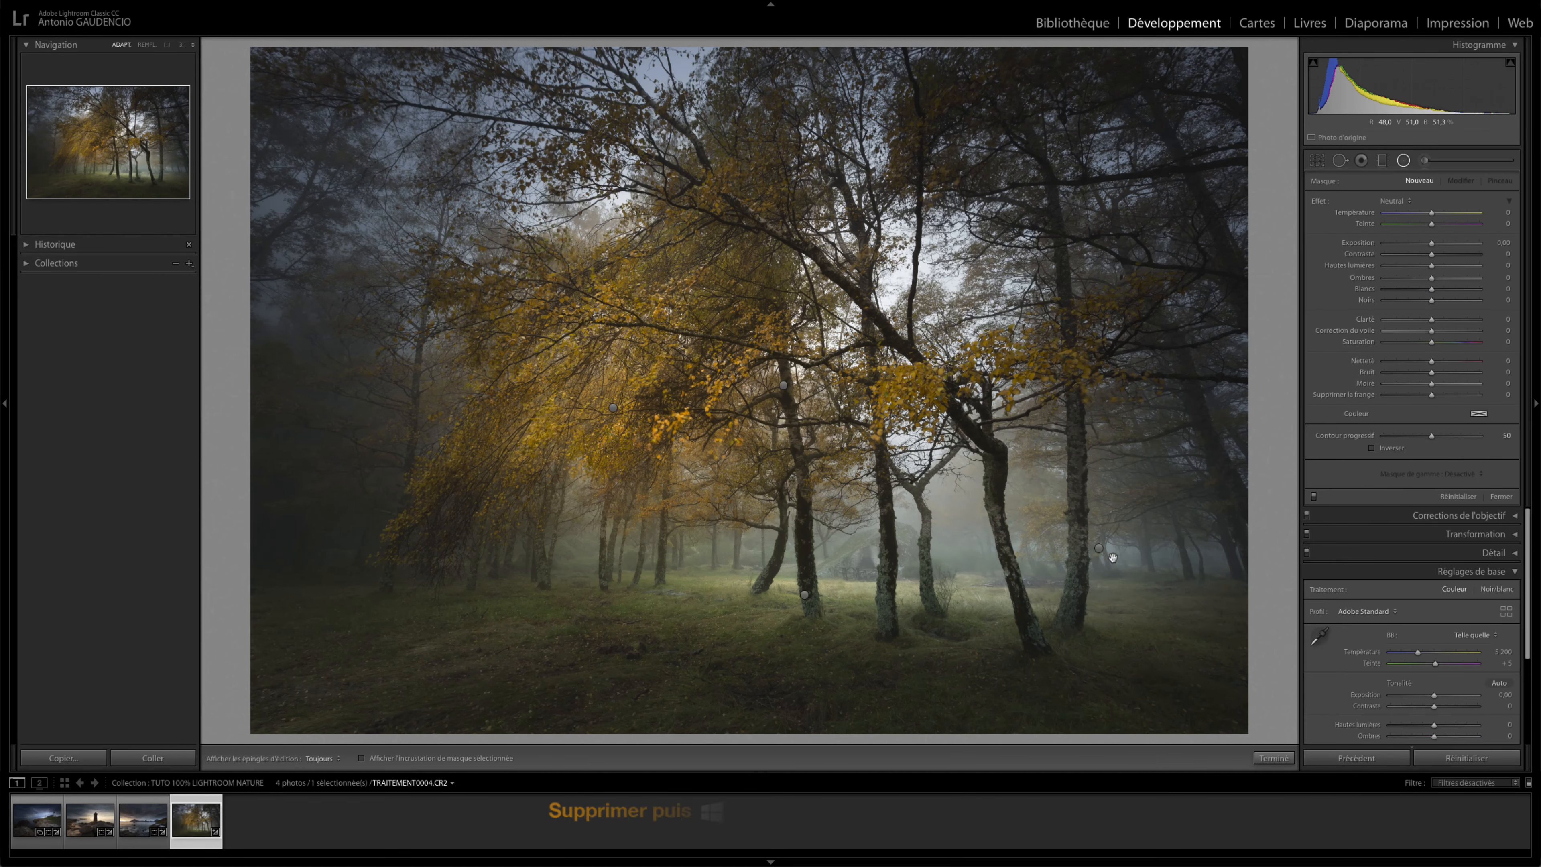
key("Delete")
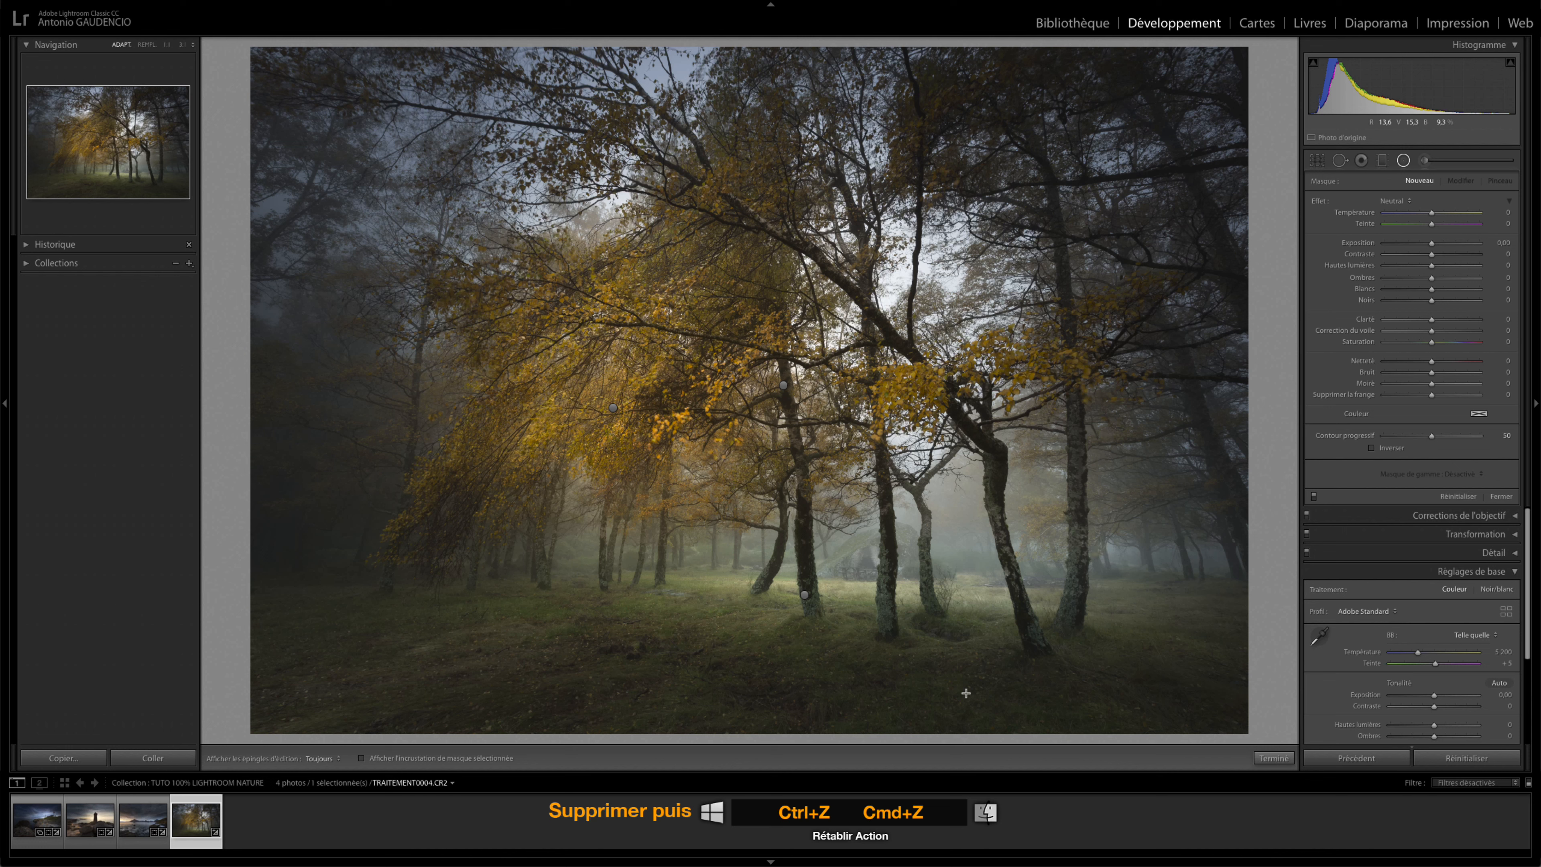
key("ctrl+z")
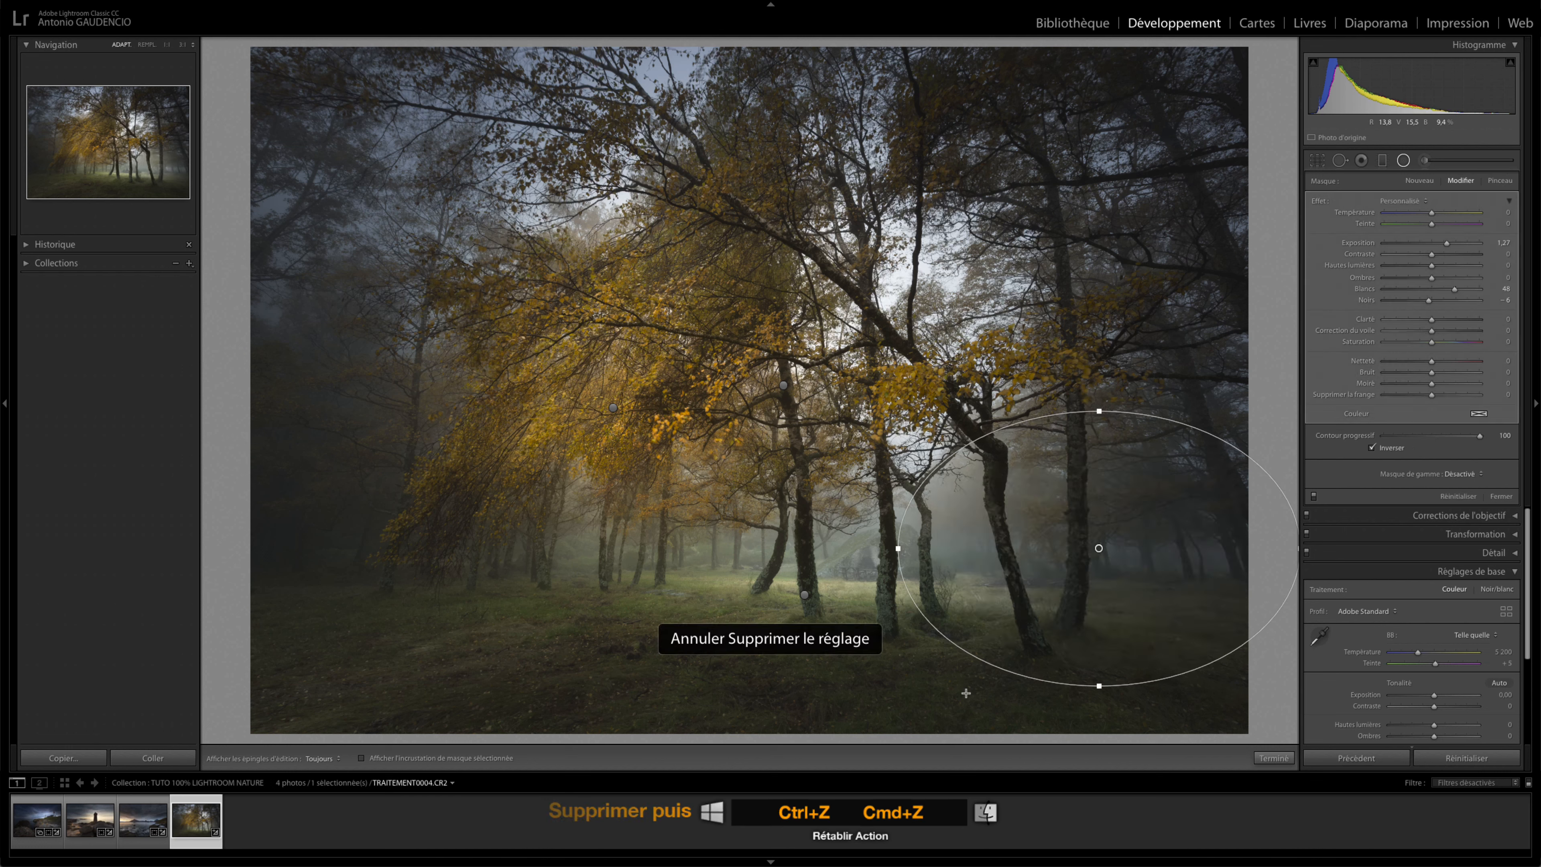
left_click(1404, 161)
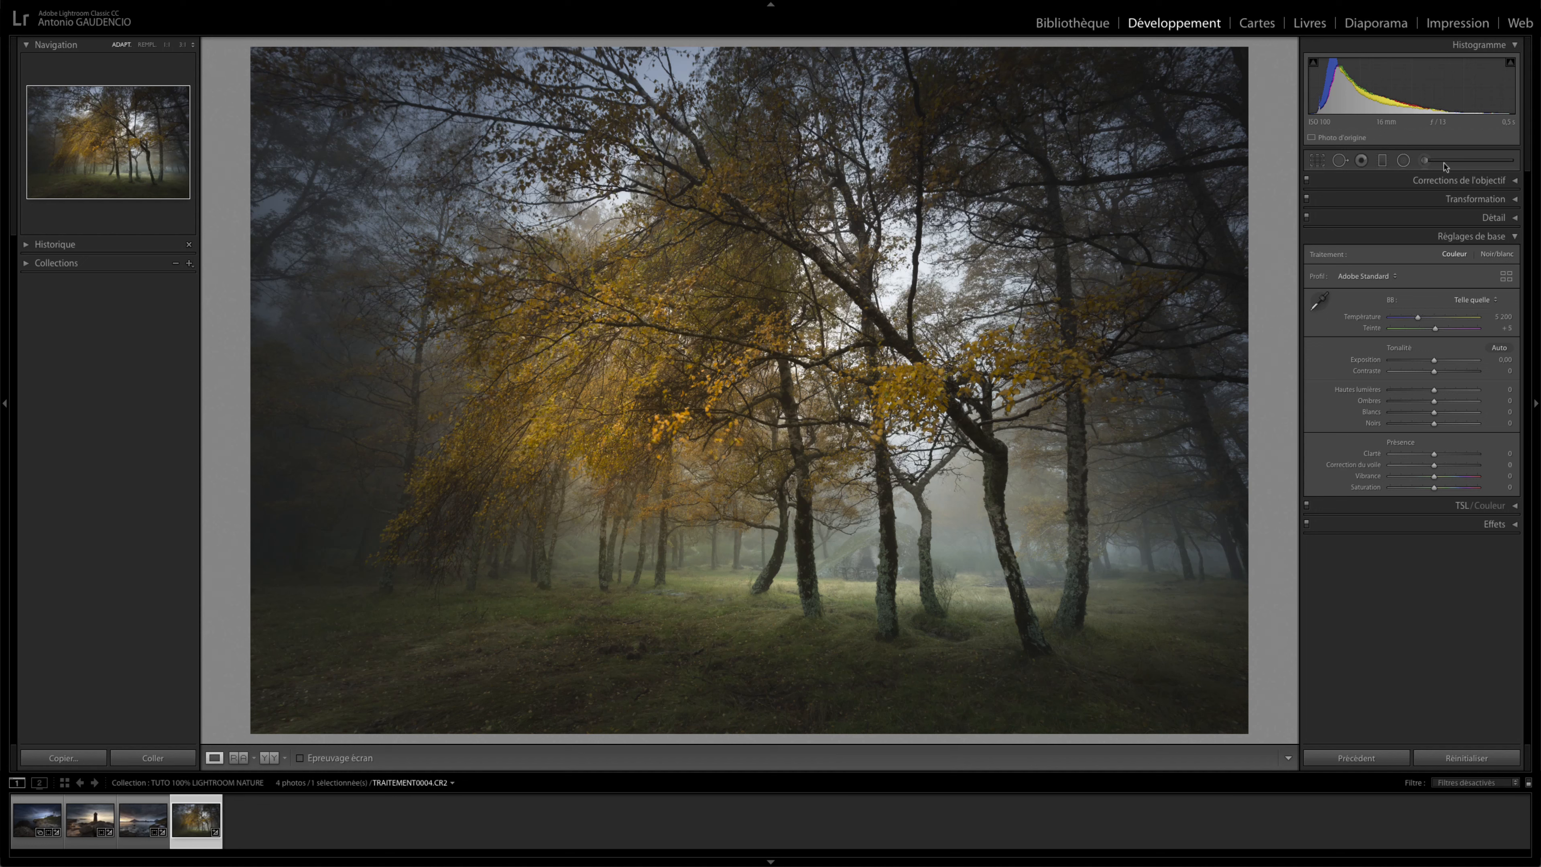
Draw a tall radial filter over the dark trees at the photo's left, invert it, set its feather to 100 and check its mask overlay
mouse_move(454, 114)
left_mouse_down()
mouse_move(327, 276)
mouse_move(503, 527)
mouse_move(393, 129)
left_mouse_up()
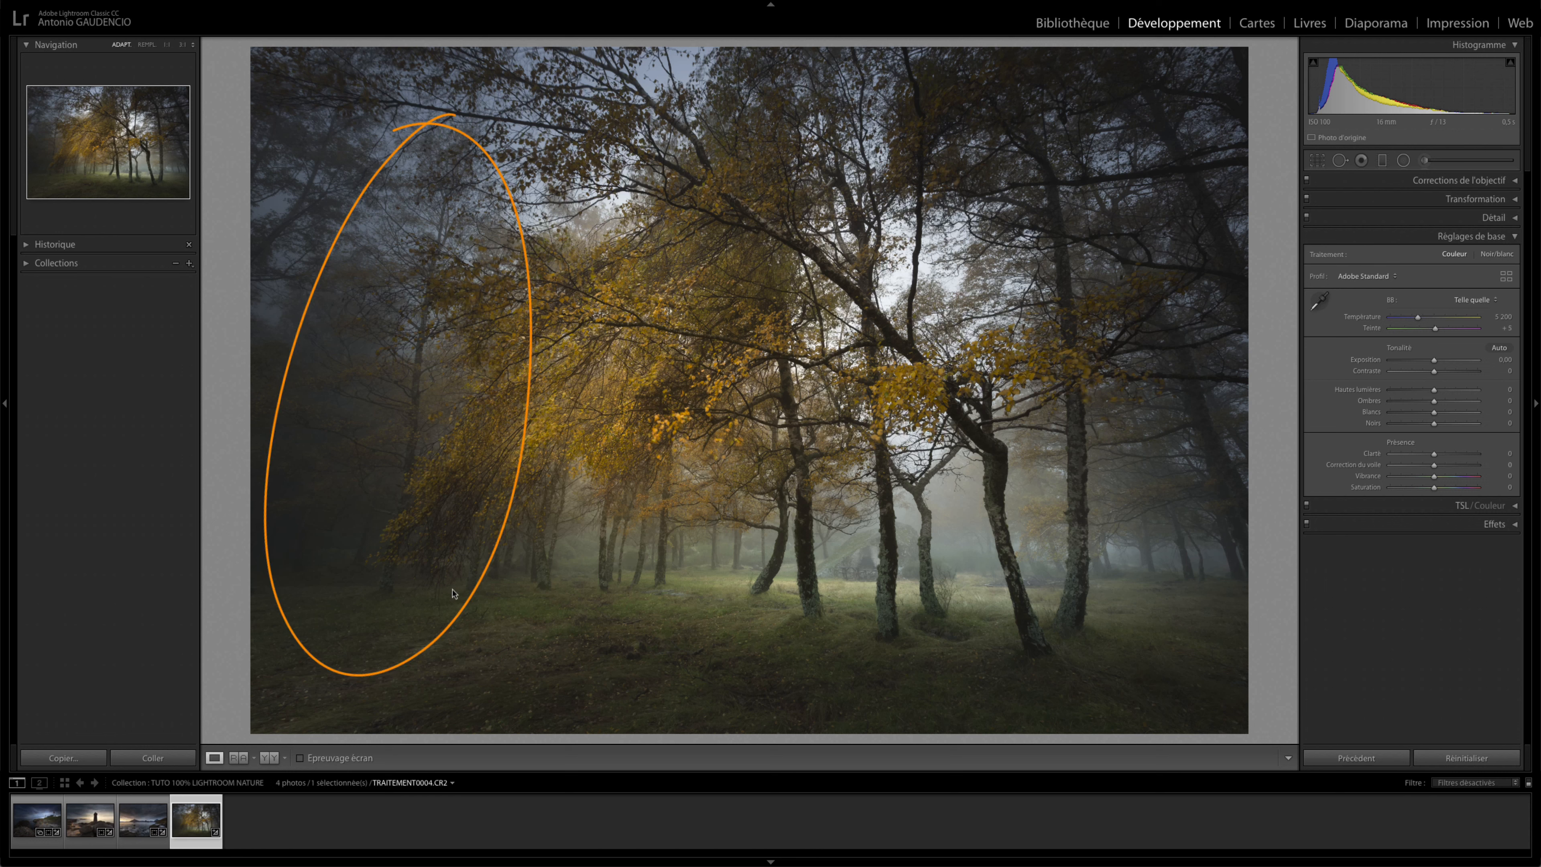
left_click(1404, 160)
left_click_drag(408, 323, 576, 593)
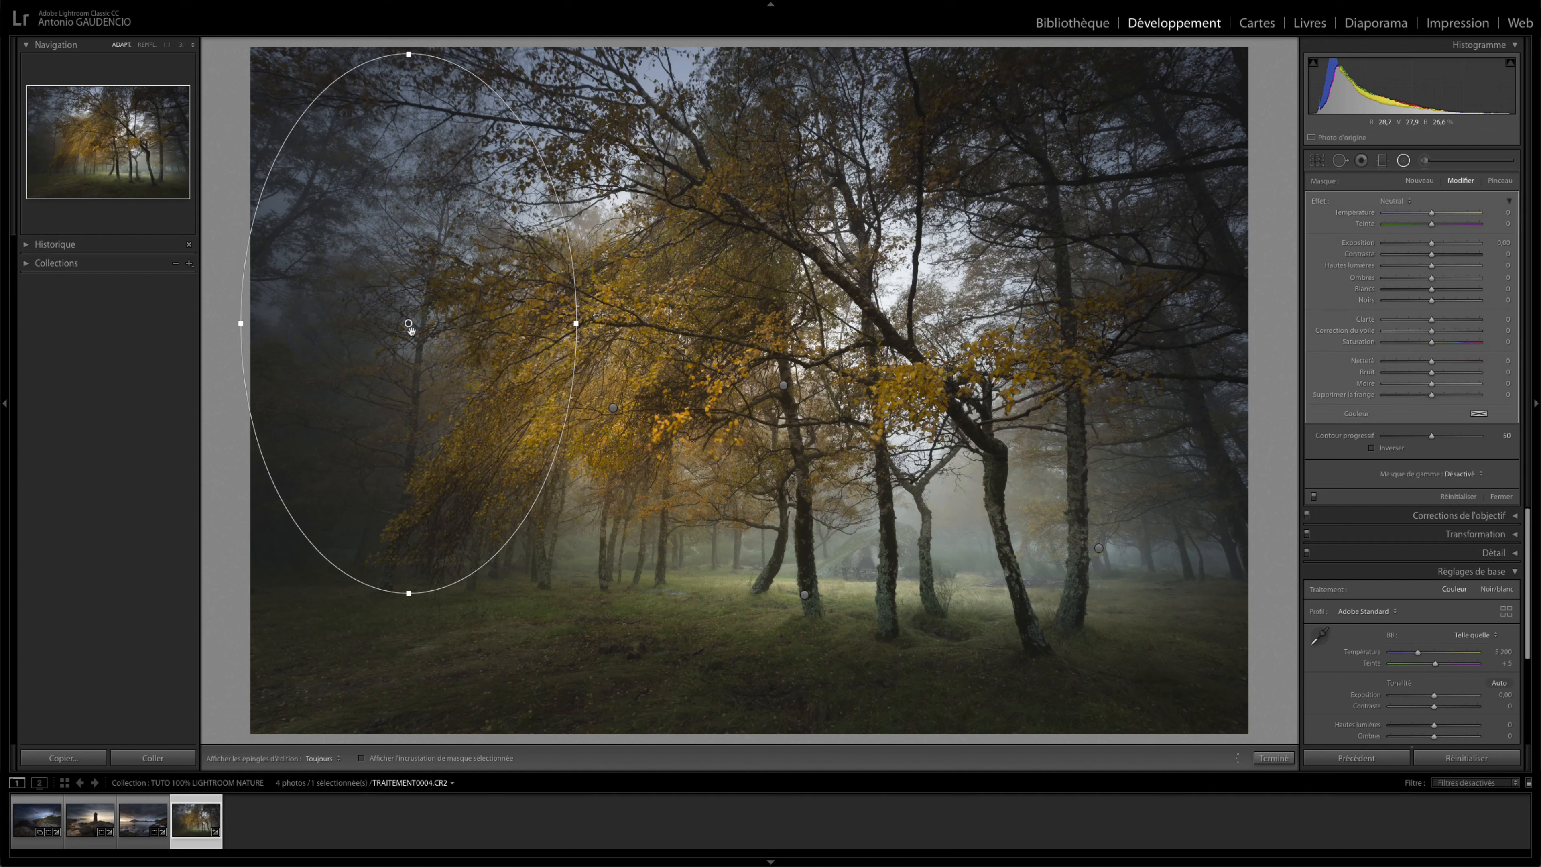
left_click_drag(409, 324, 416, 388)
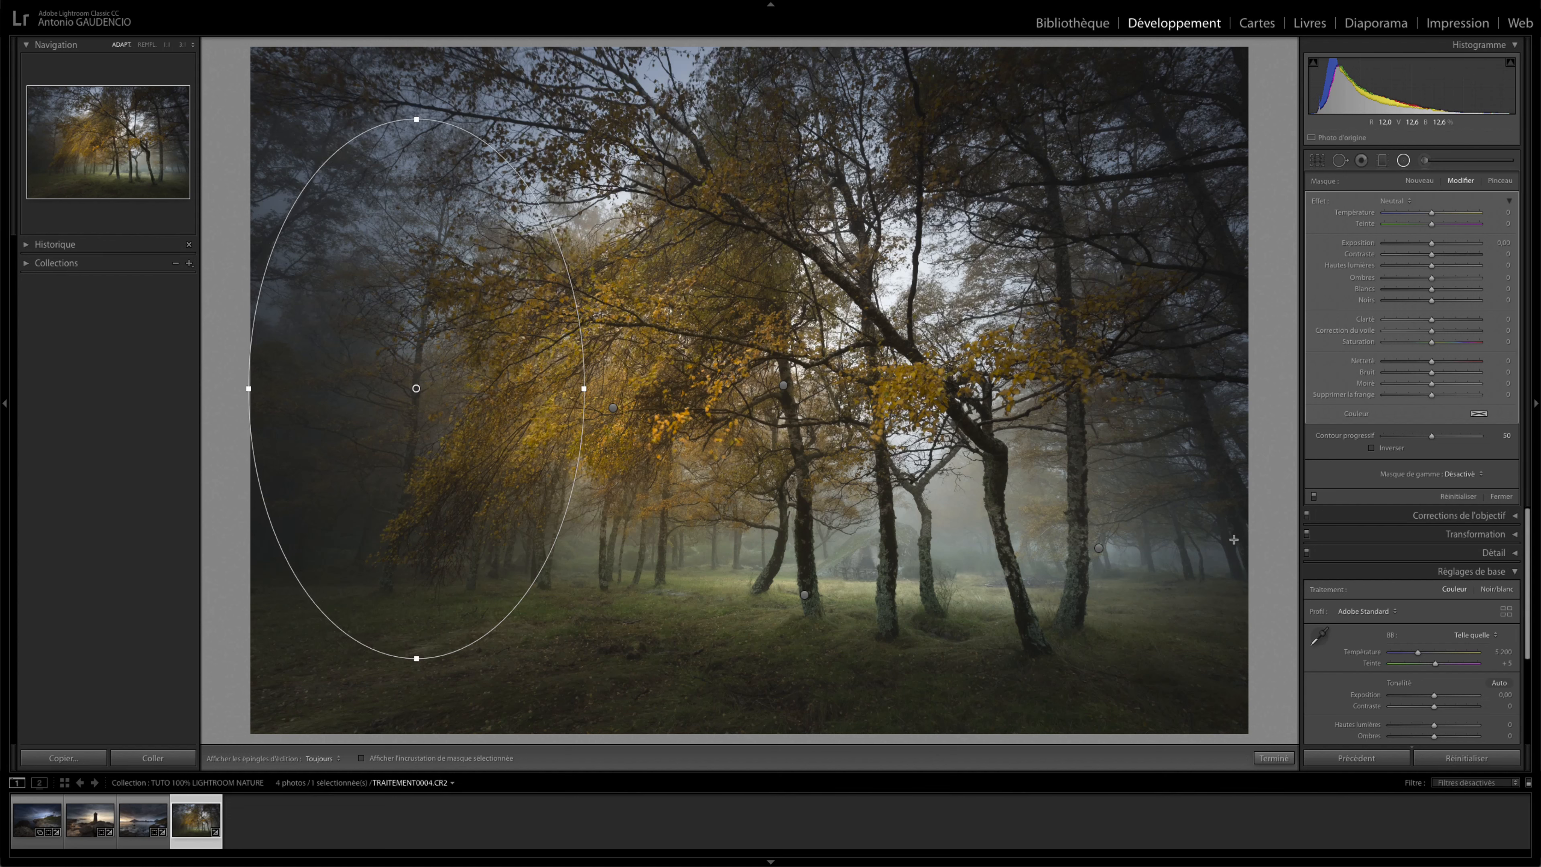
left_click(1371, 447)
left_click_drag(1432, 435, 1480, 437)
key("o")
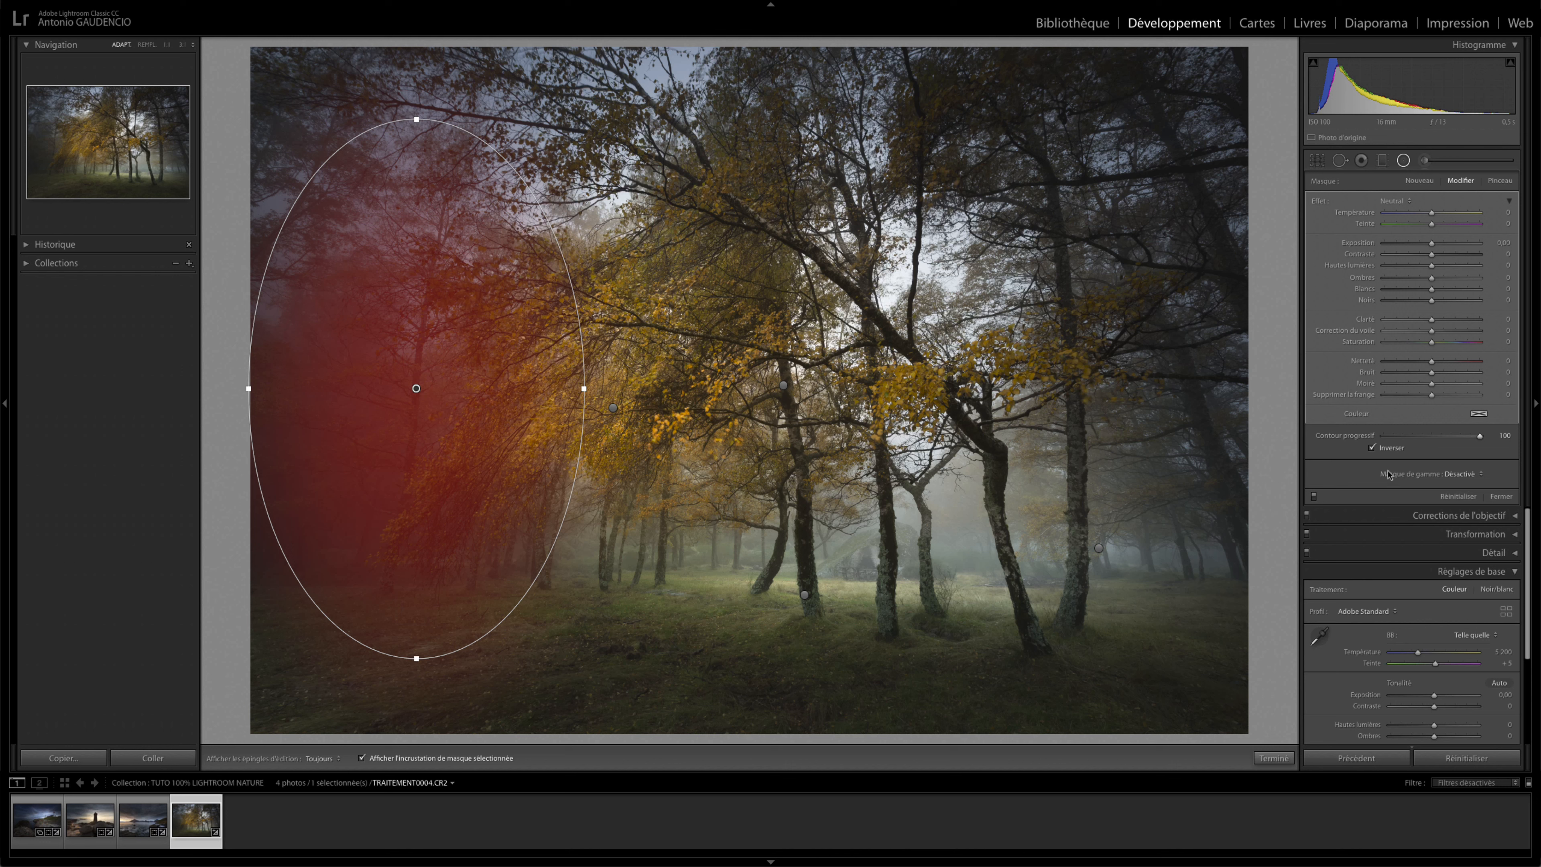
key("o")
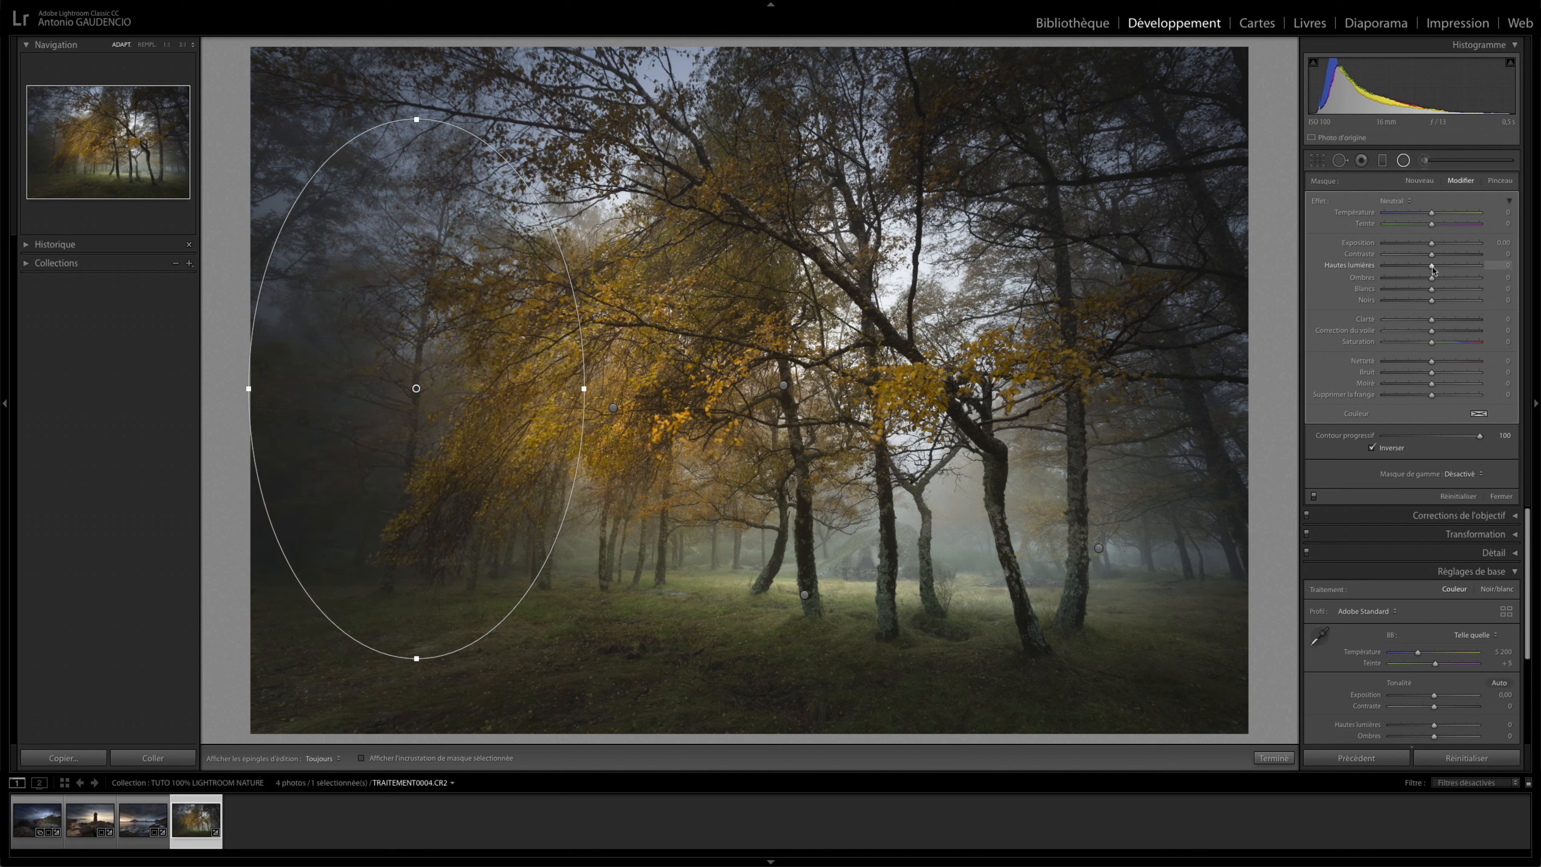
Set the left tree filter's highlights to 71, whites to 63, exposure to 0.25 and blacks to -16
left_click_drag(1437, 266, 1467, 268)
mouse_move(1433, 291)
left_mouse_down()
mouse_move(1468, 287)
mouse_move(1427, 302)
left_mouse_up()
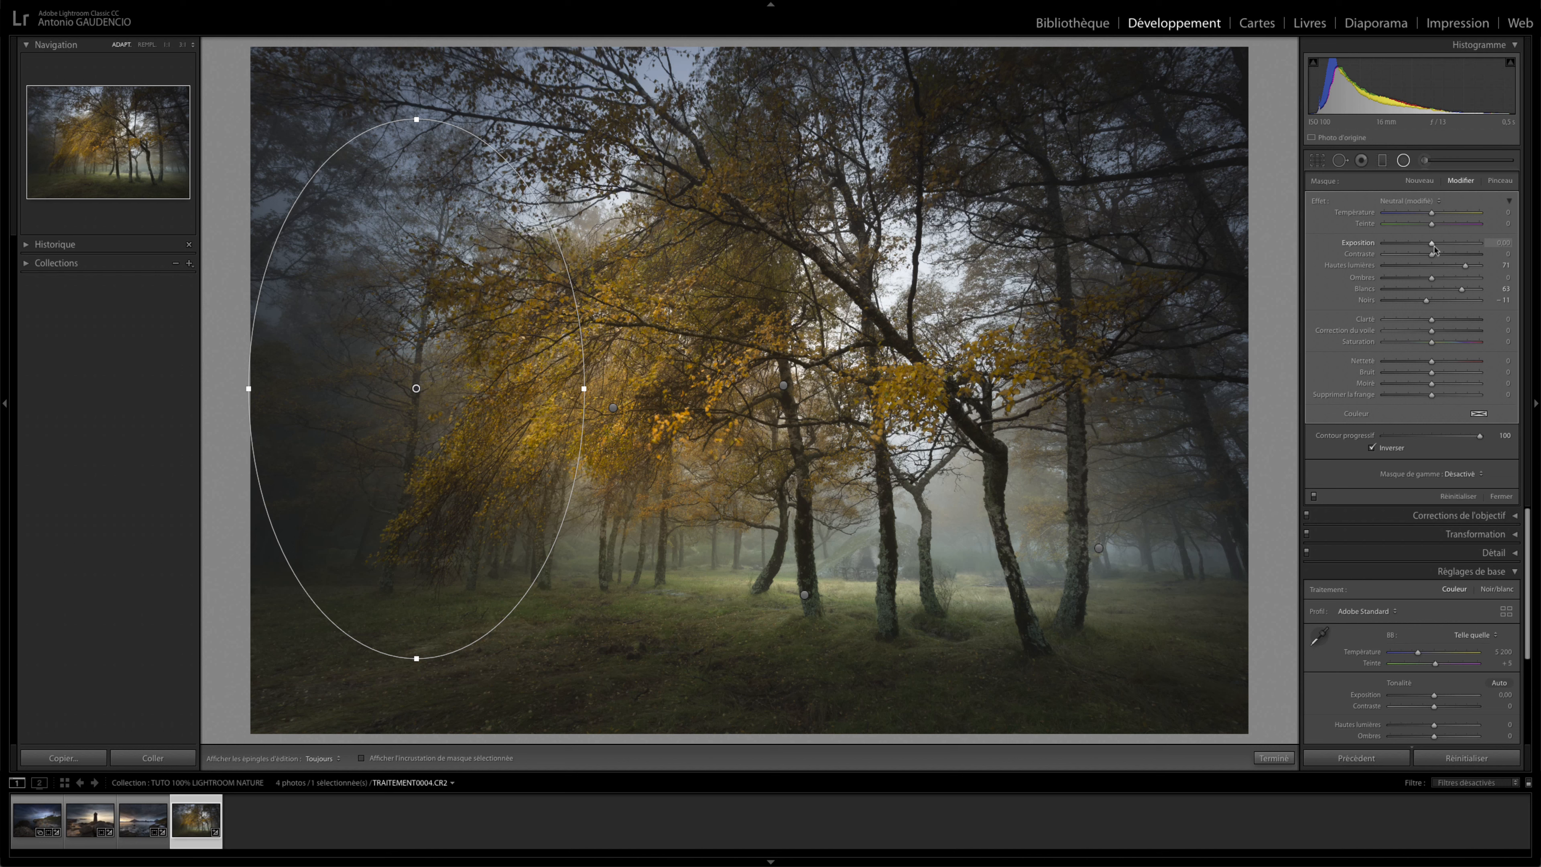
left_click_drag(1435, 250, 1438, 250)
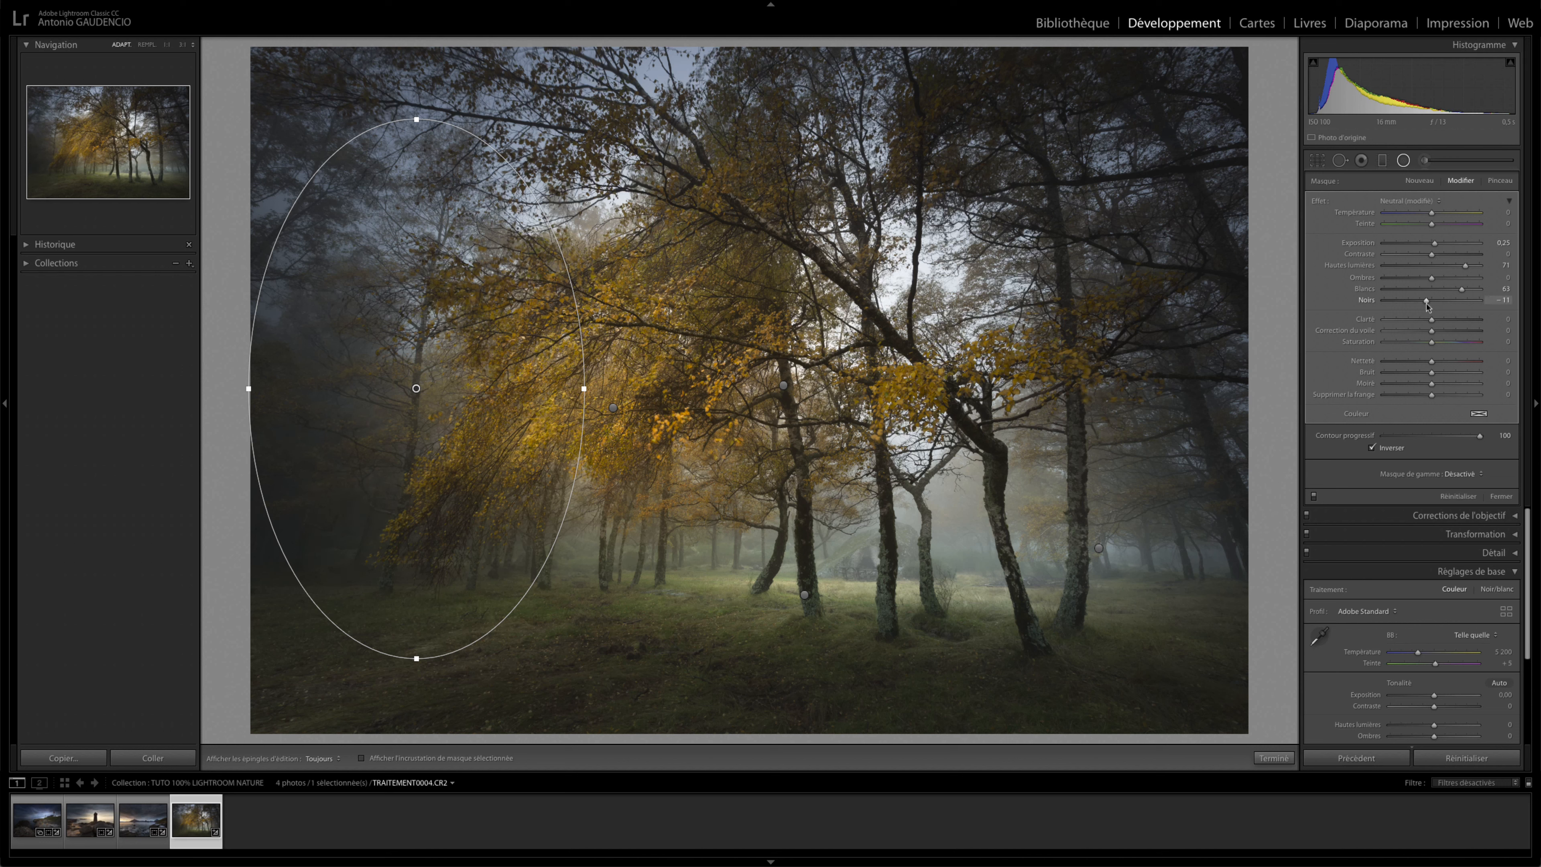
left_click_drag(1426, 306, 1424, 305)
Tilt the left tree filter's ellipse slightly clockwise, move it down and right, and compare the photo with and without it
left_click_drag(417, 110, 449, 124)
left_click_drag(416, 386, 425, 411)
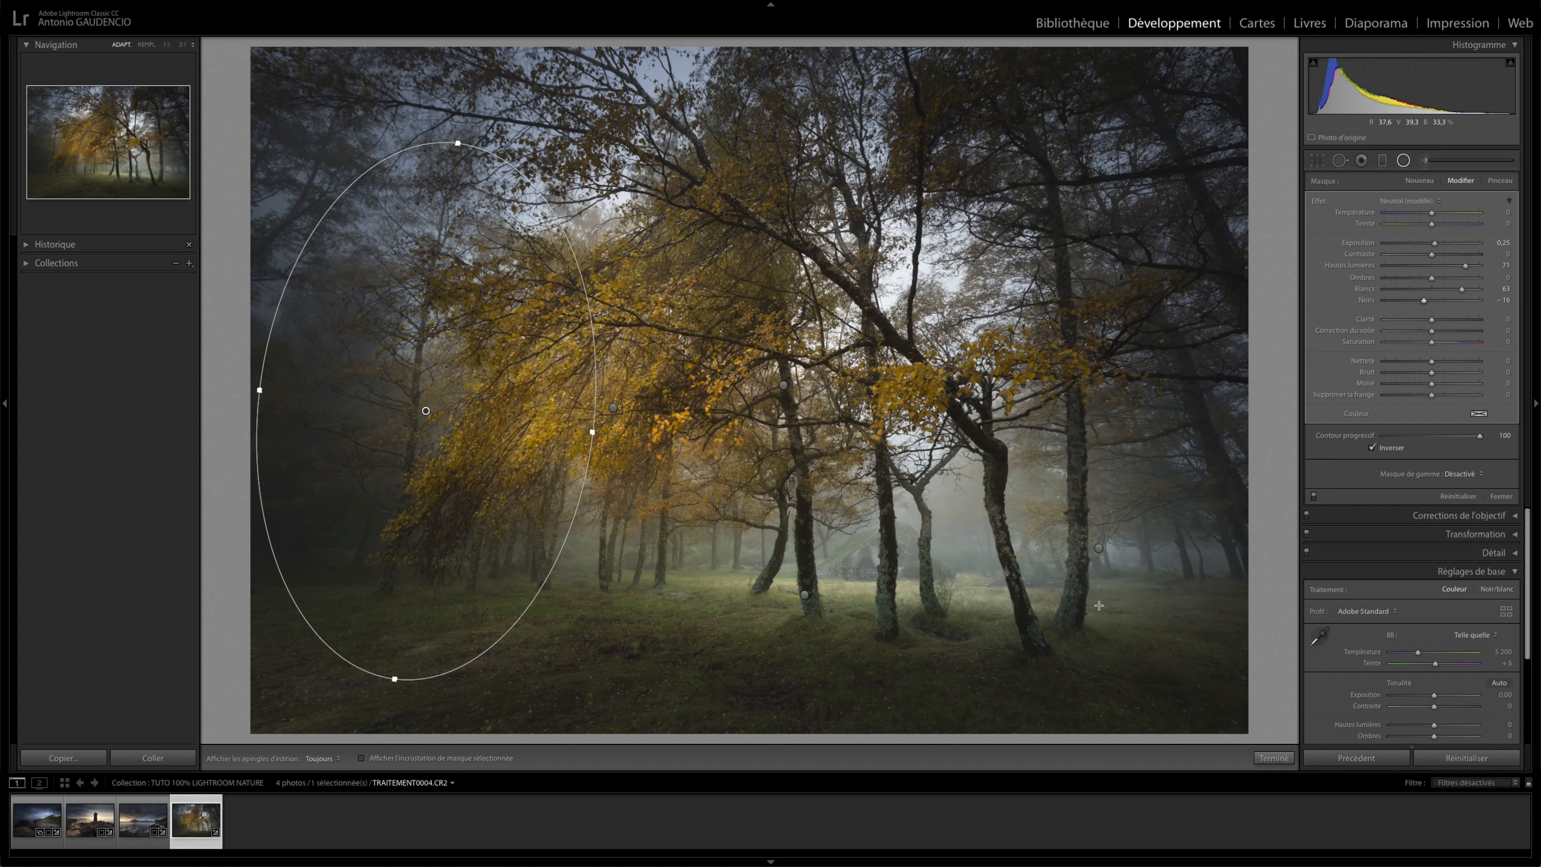
key("Delete")
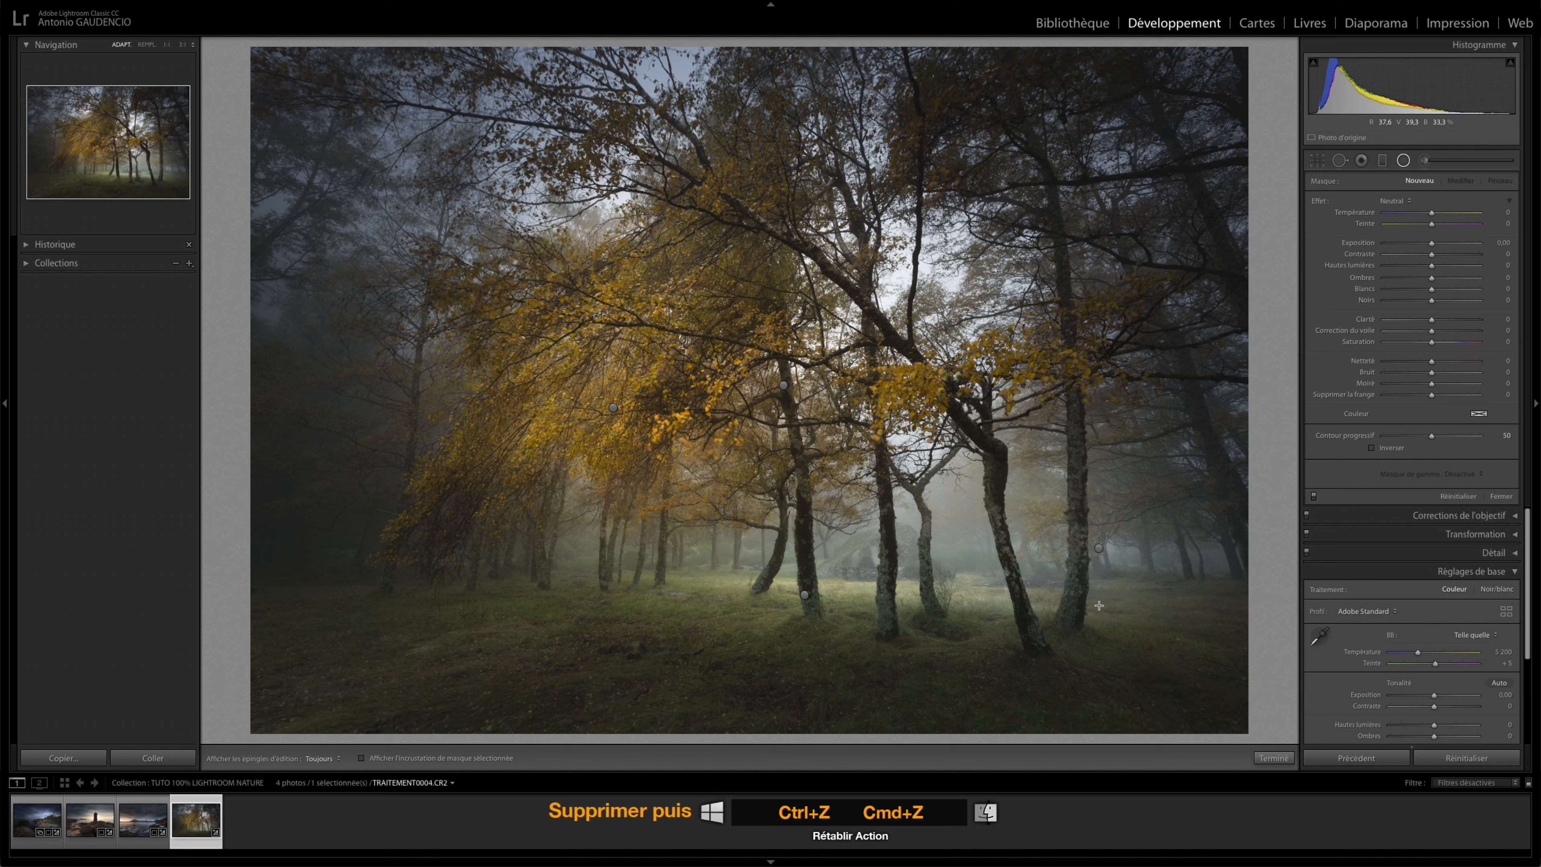
key("ctrl+z")
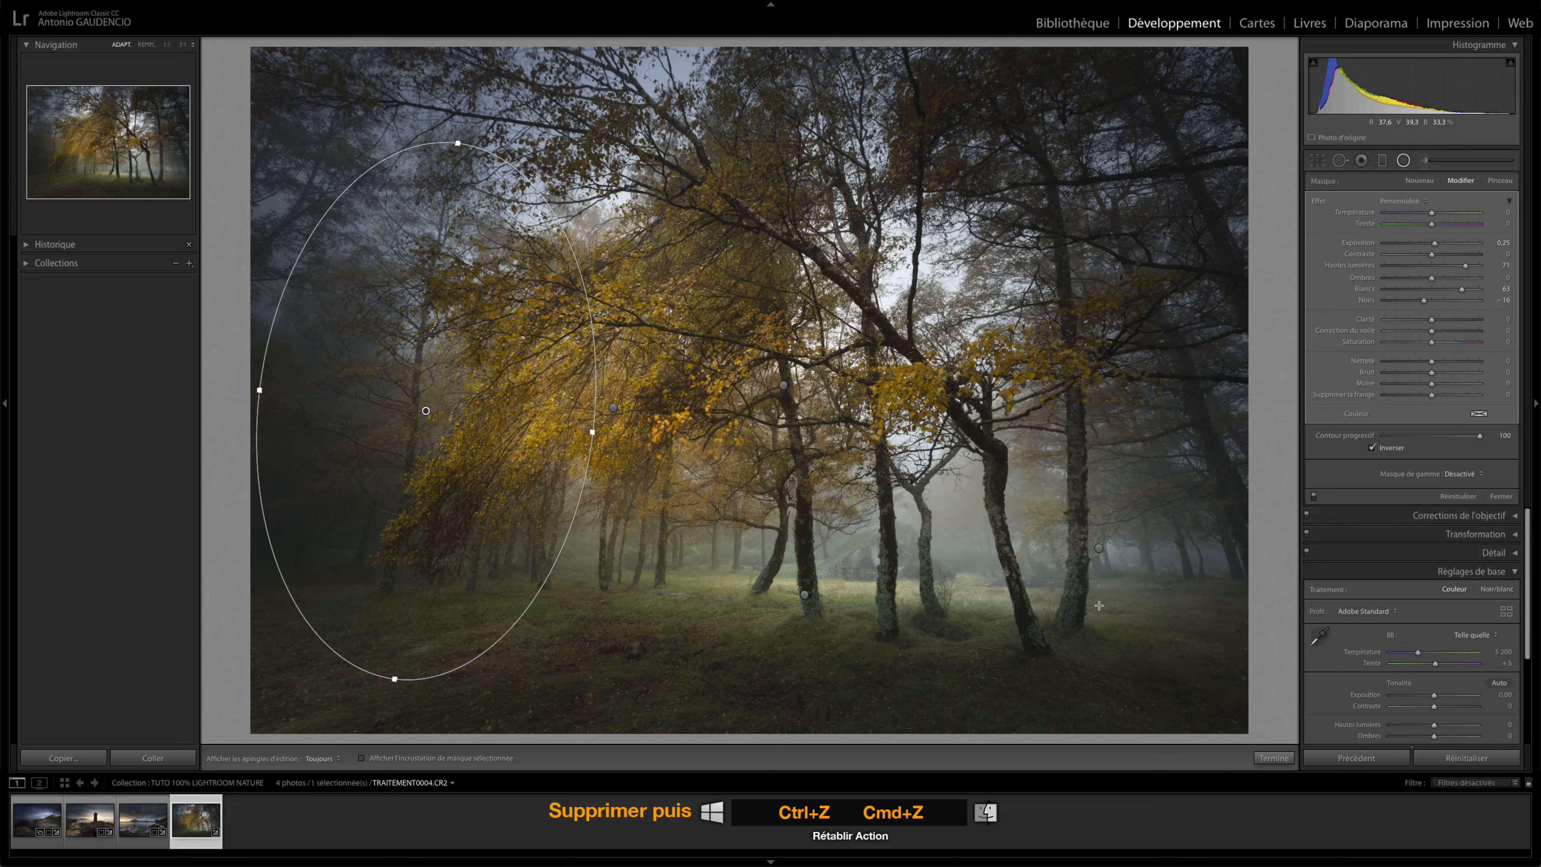
Nudge the left tree filter down and left, set its exposure to 0.46, fine-tune its blacks, close it and compare with the original
left_click_drag(426, 410, 420, 418)
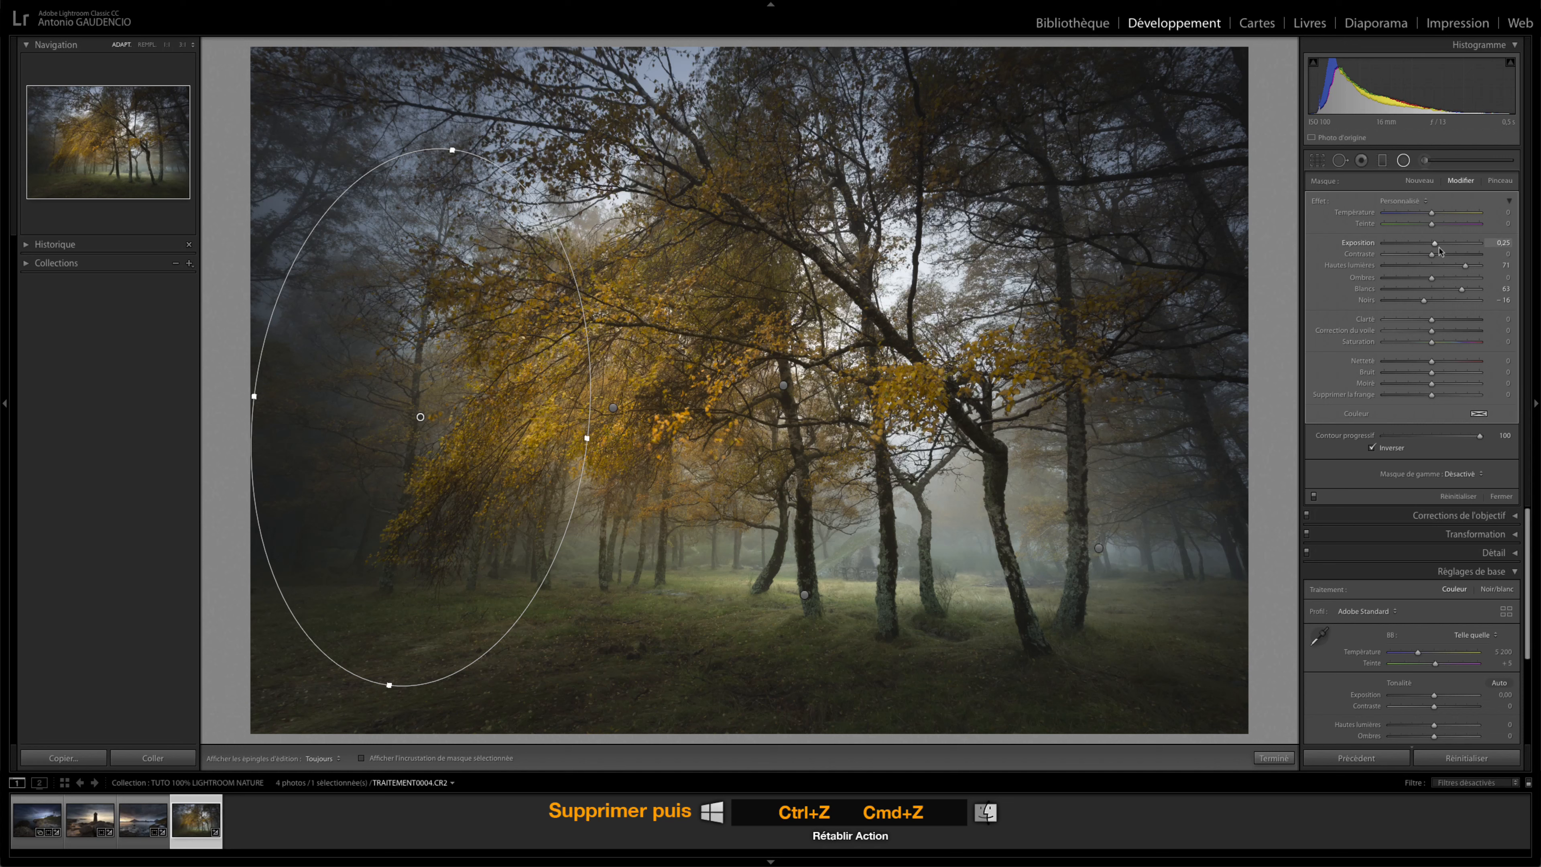
left_click_drag(1435, 244, 1440, 245)
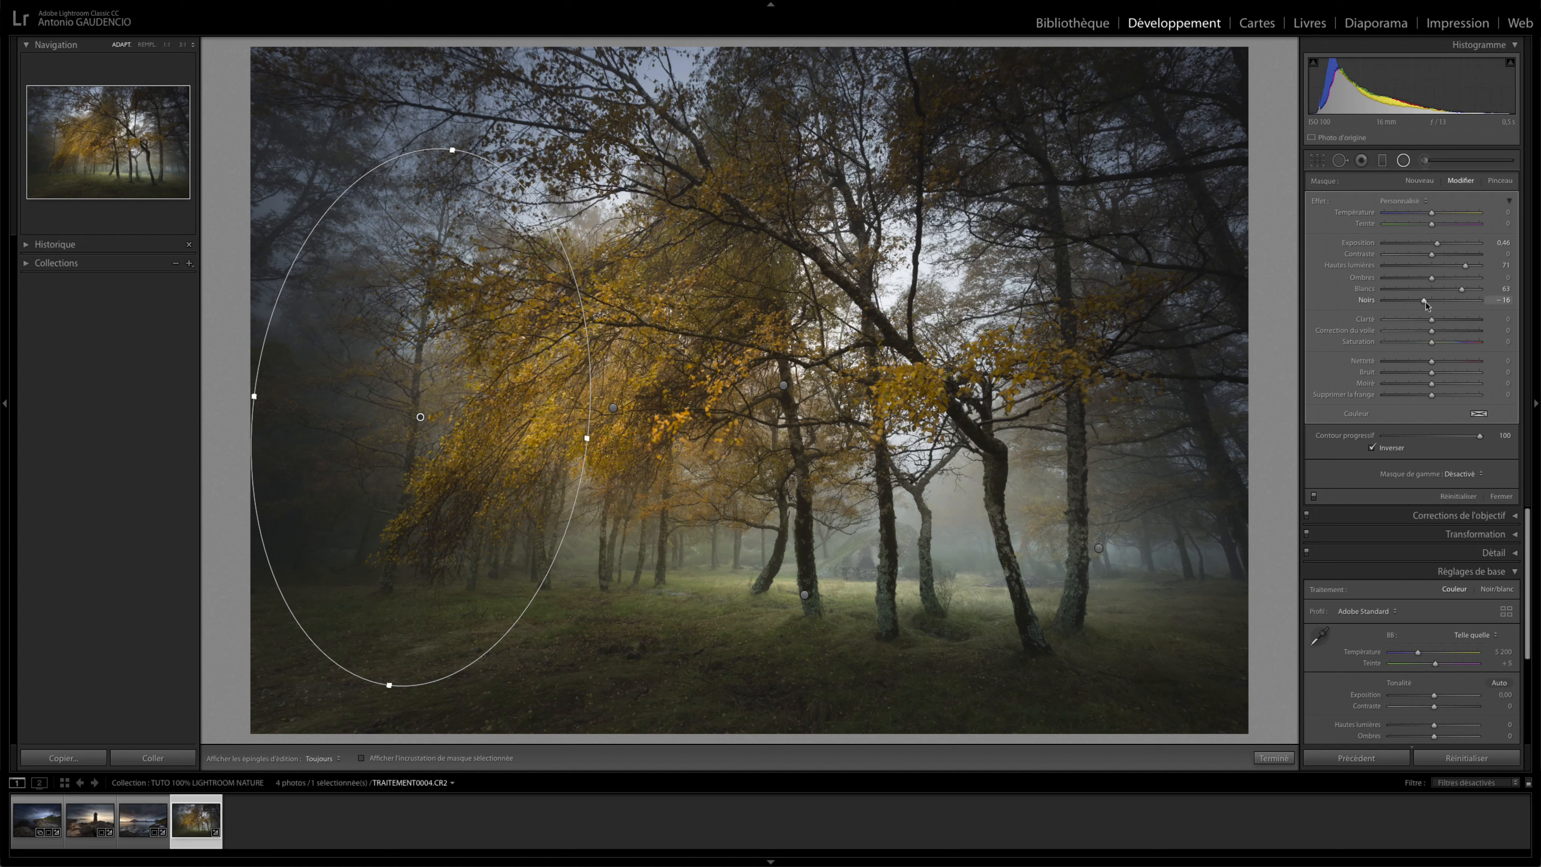
left_click_drag(1425, 301, 1423, 305)
left_click(1403, 161)
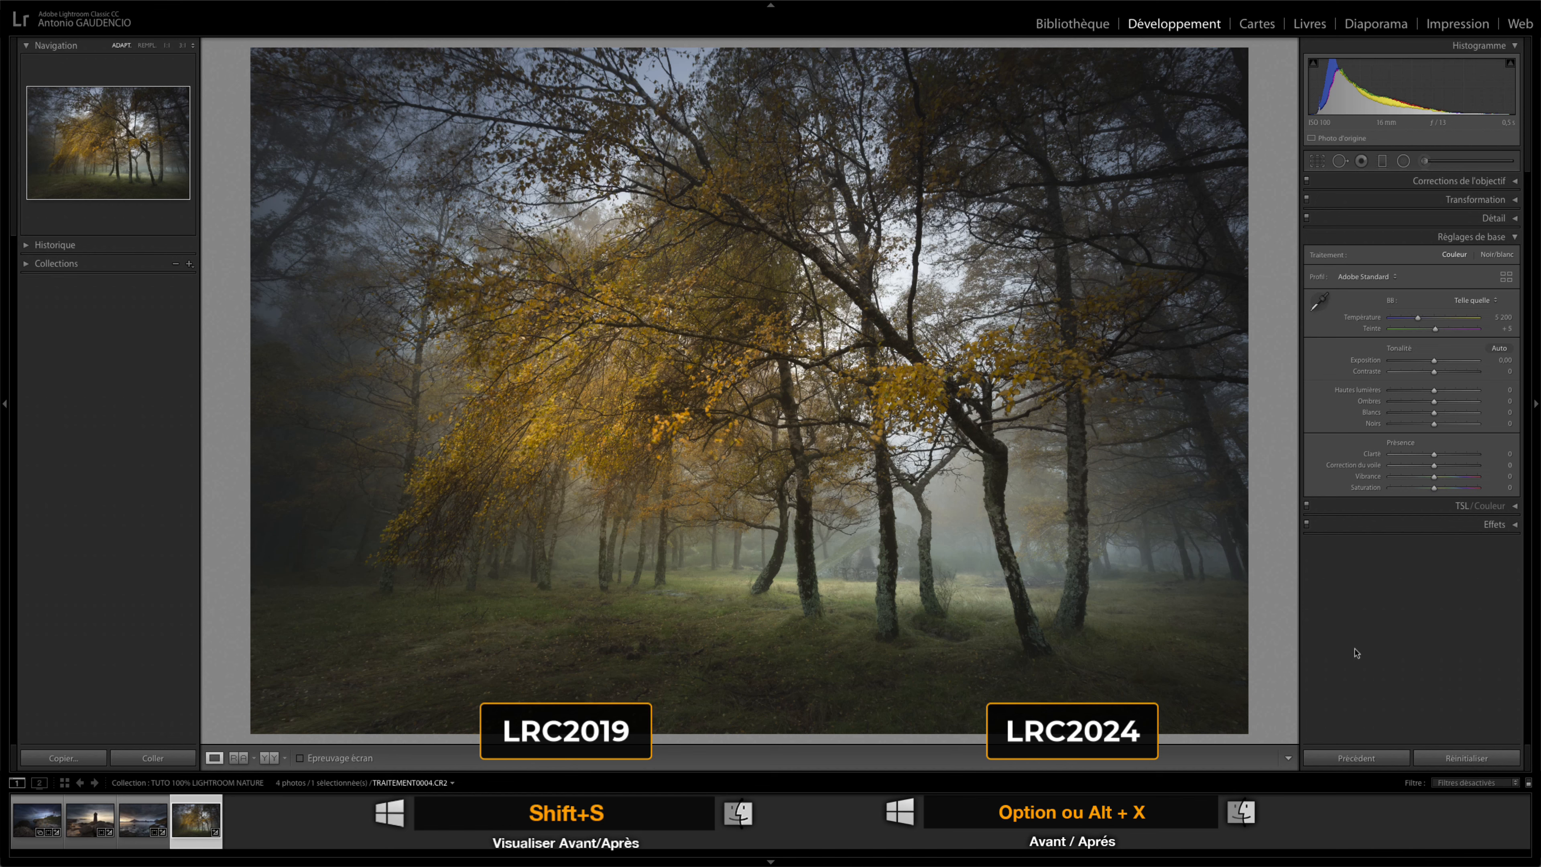
key("alt+x")
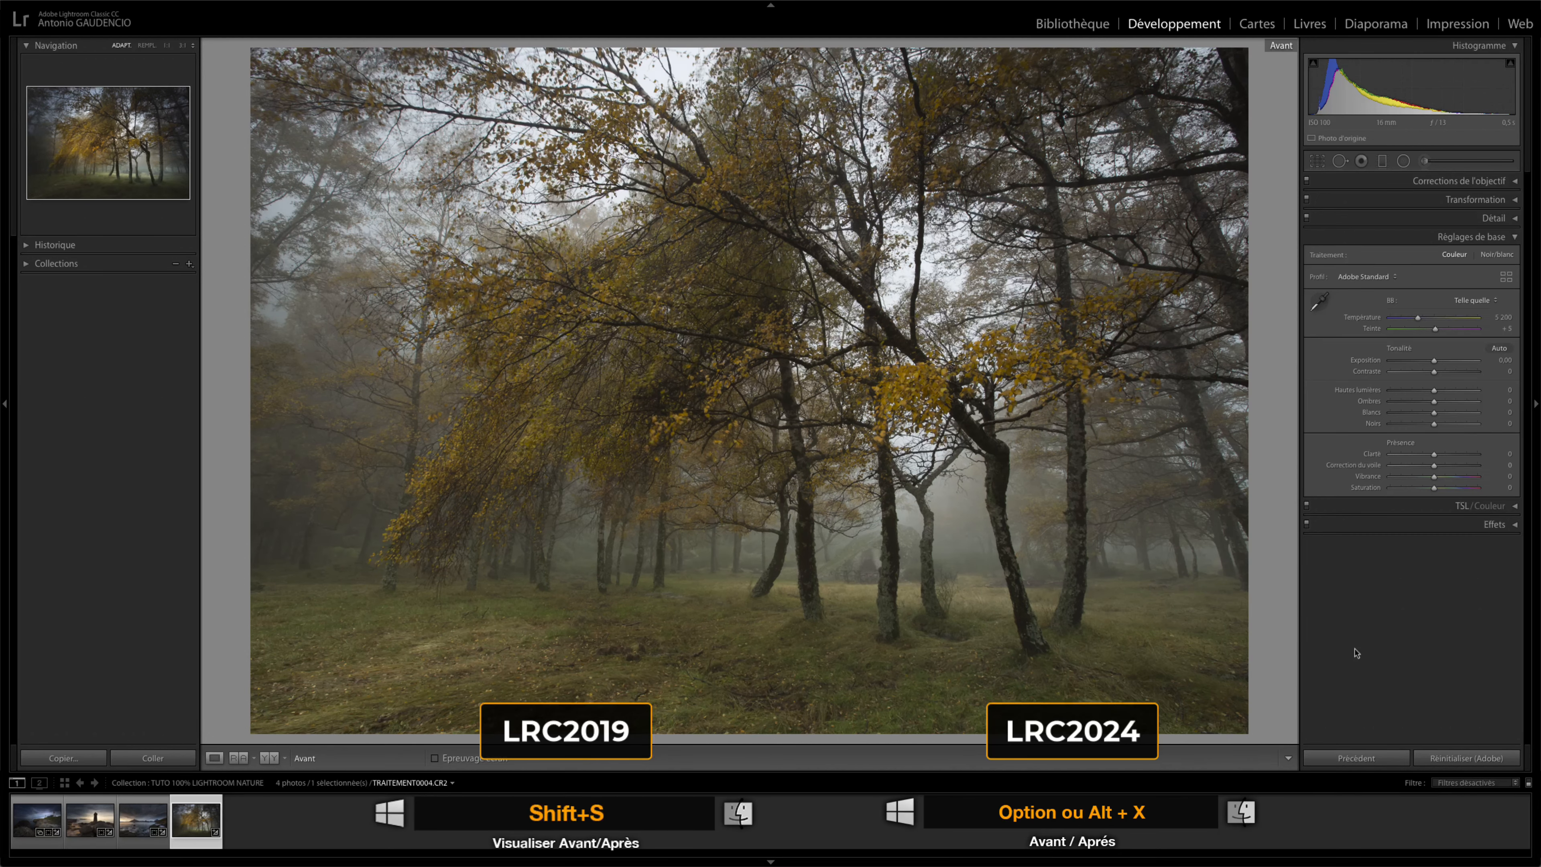
key("alt+x")
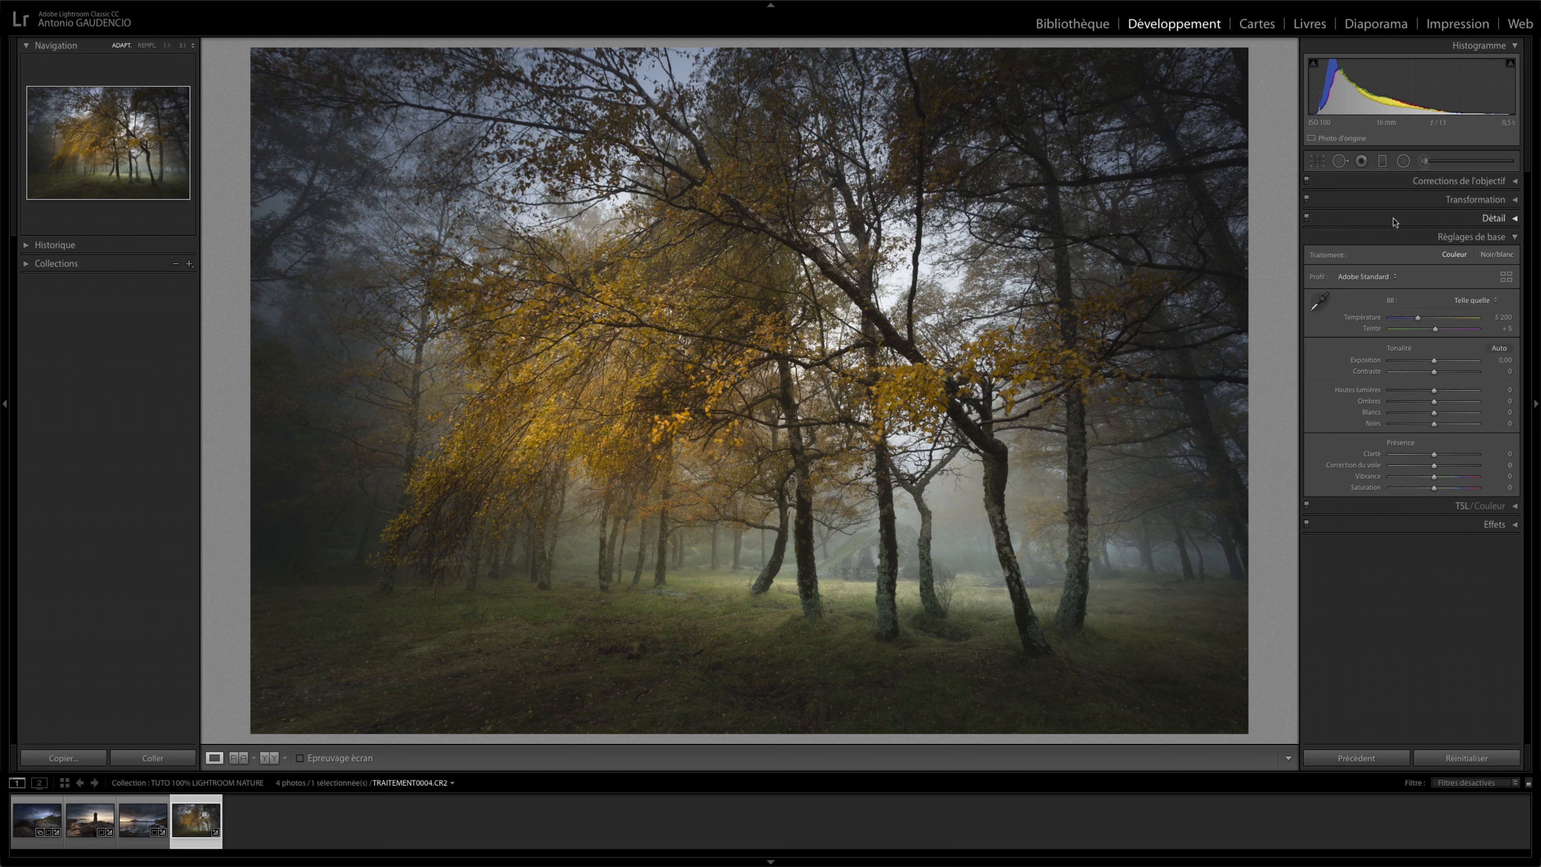
Select the central edge-darkening filter, cool its temperature slightly, try a temperature of -100 and undo that extreme
left_click(1404, 163)
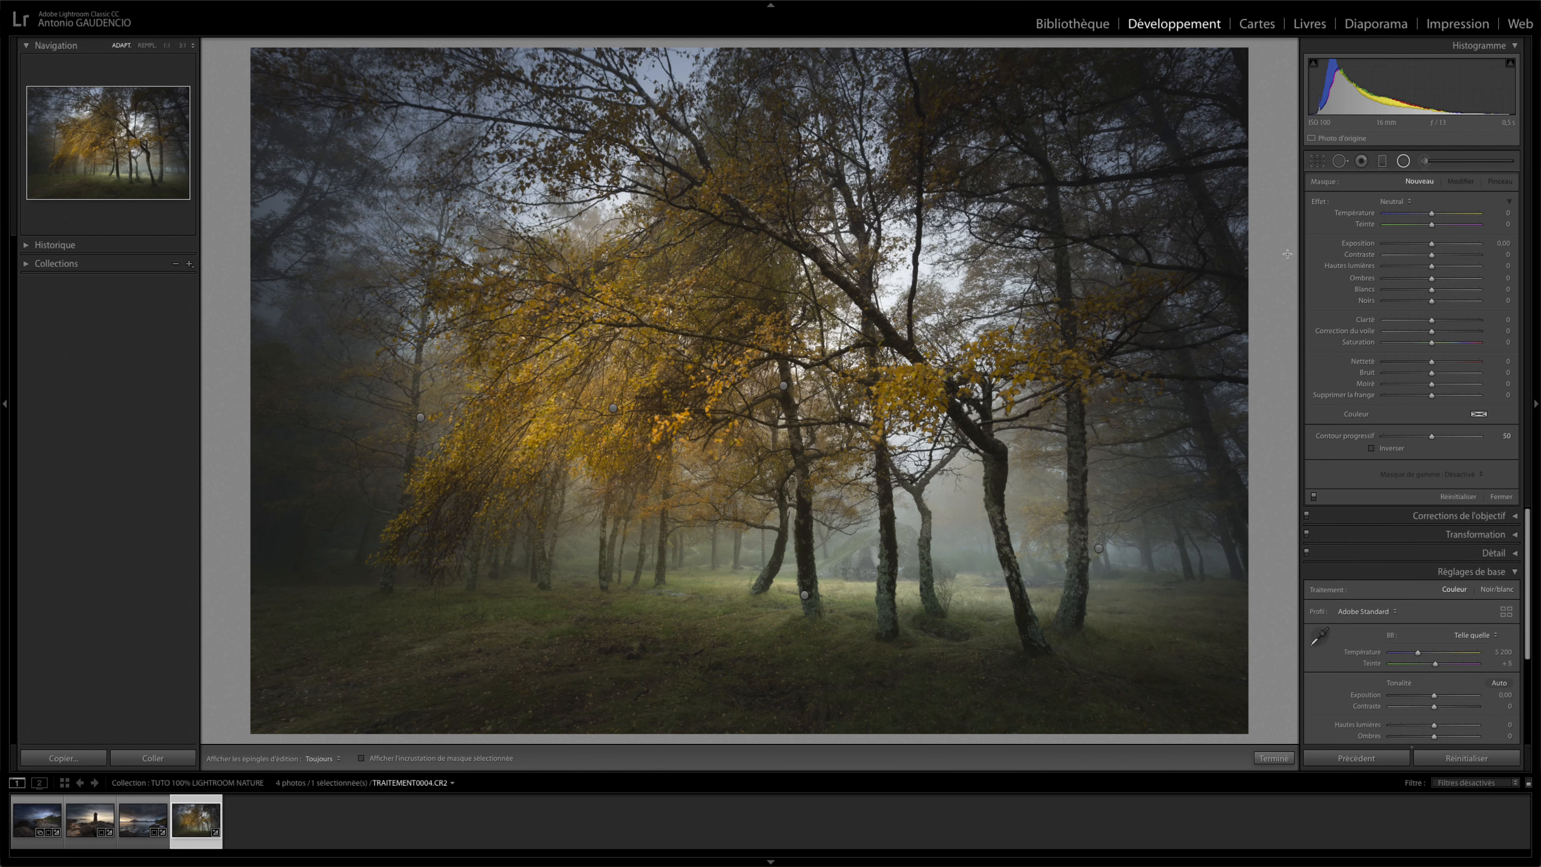
left_click(784, 388)
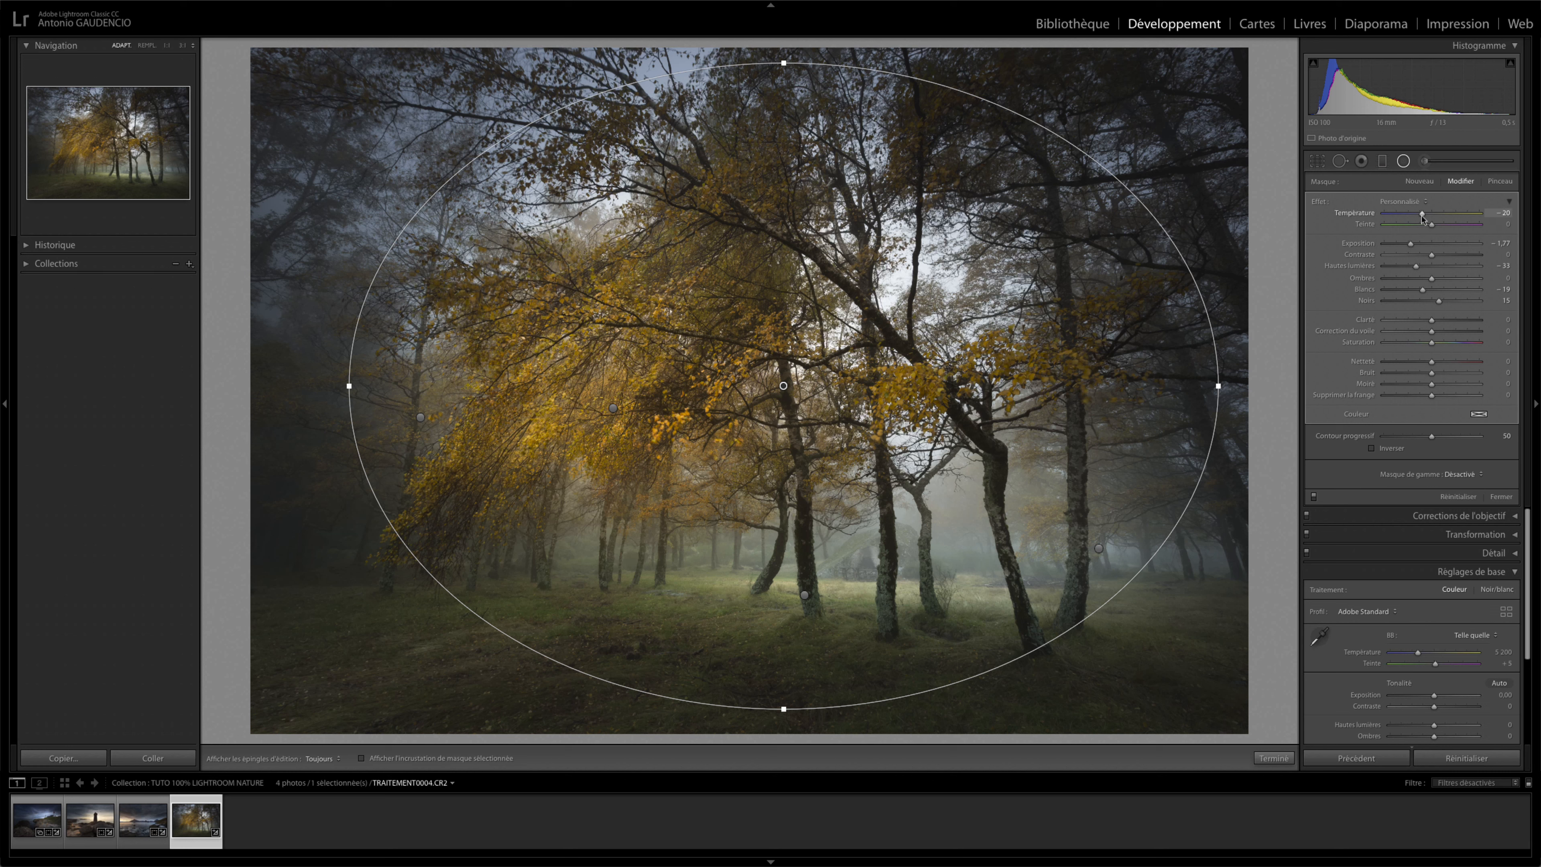
left_click_drag(1421, 216, 1416, 219)
left_click_drag(1415, 220, 1384, 223)
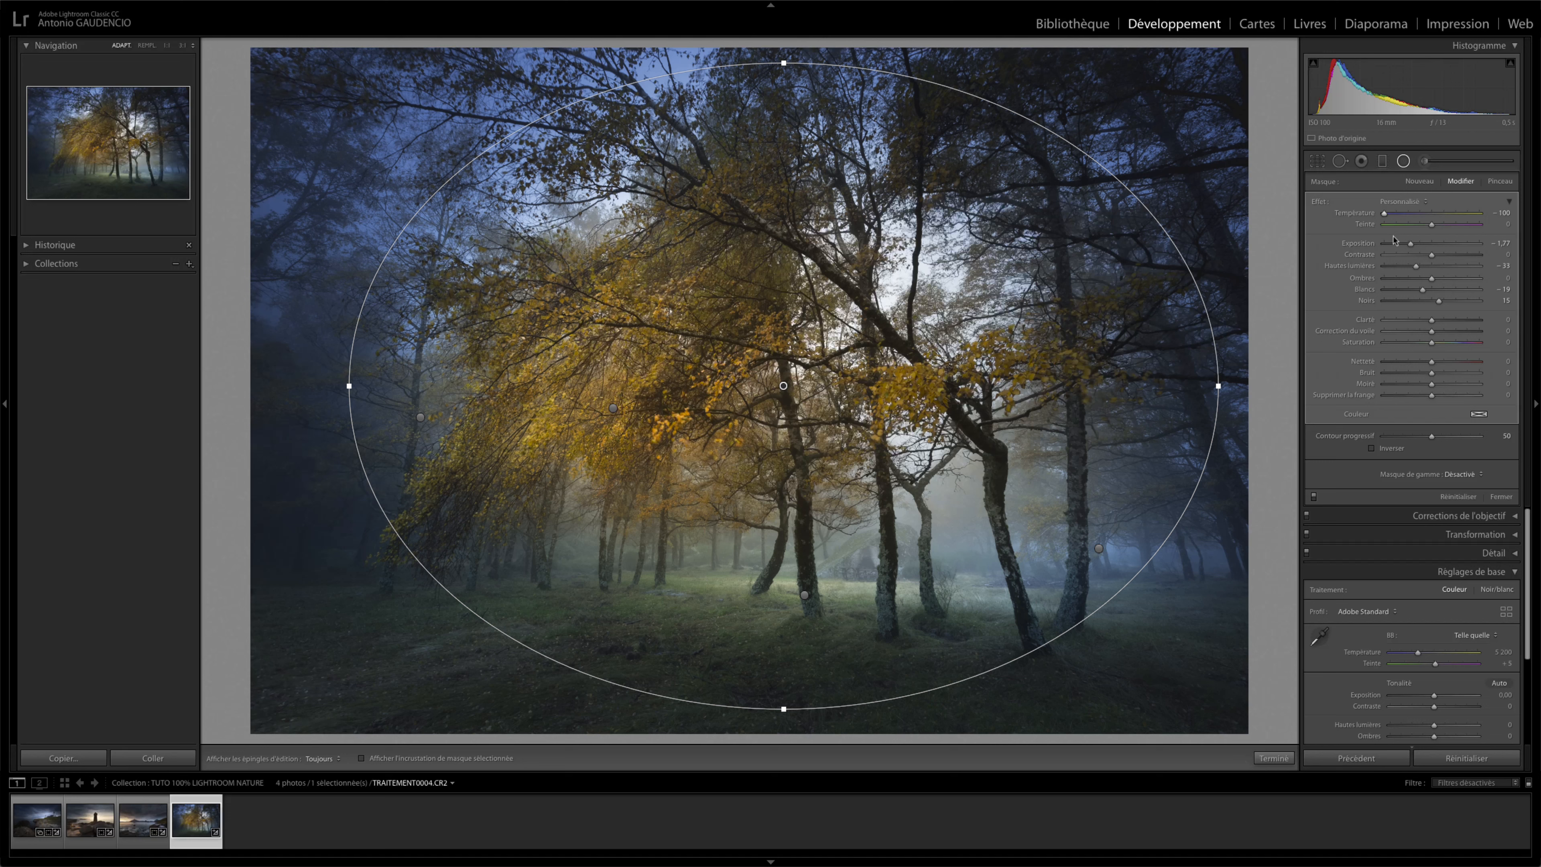
key("ctrl+z")
Shift the edge-darkening filter's tint slightly toward green, try a strong magenta shift, undo it and close the filter
left_click_drag(1432, 229, 1429, 230)
left_click_drag(1429, 227, 1465, 227)
key("ctrl+z")
left_click(1404, 163)
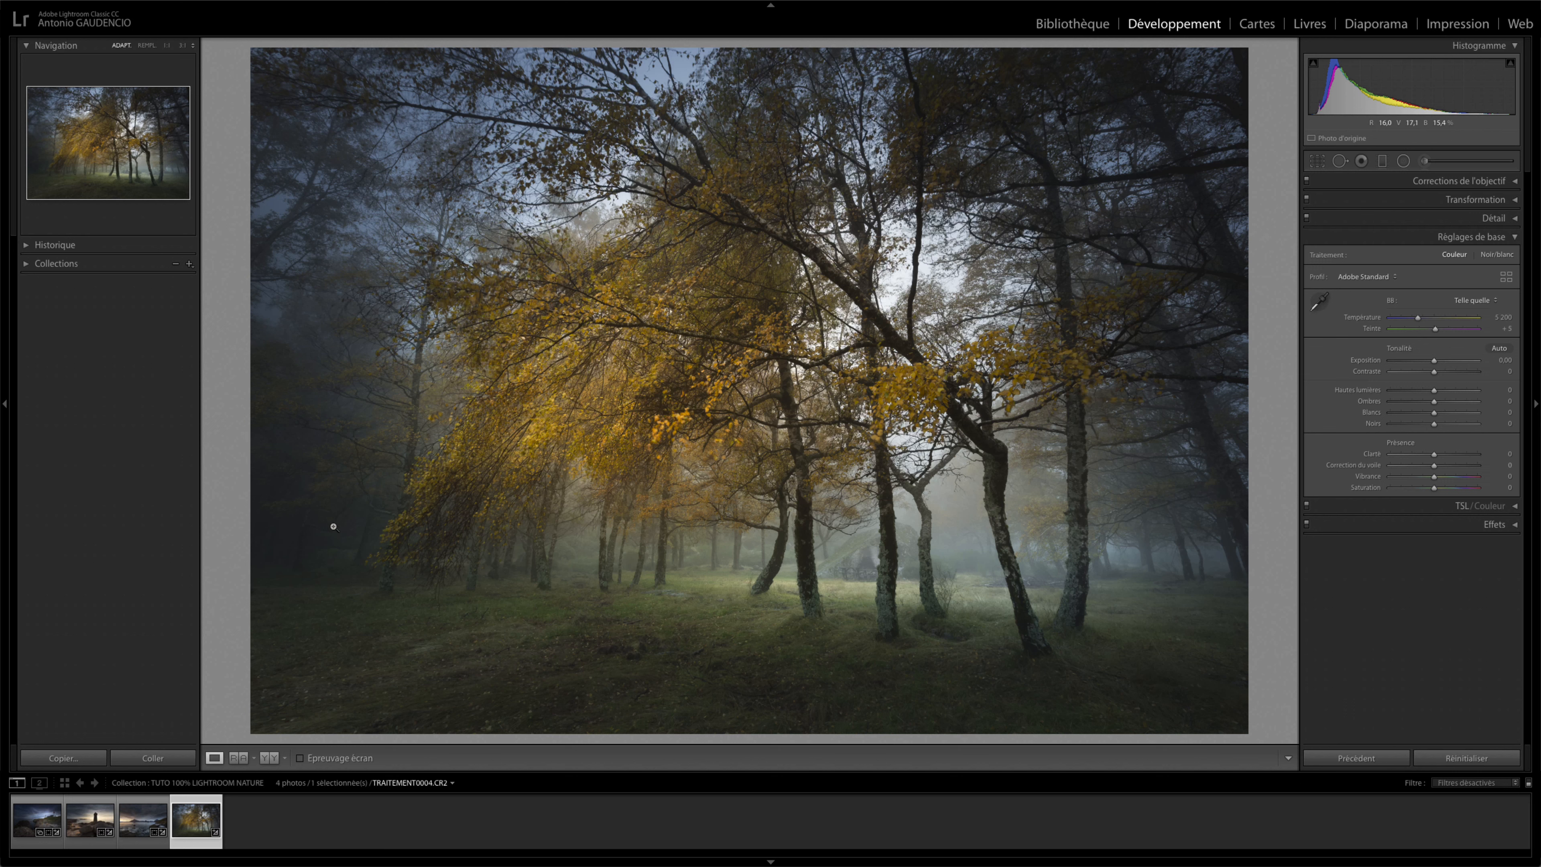
Draw a radial filter over the low-hanging foliage at the photo's lower left, invert it, set its feather to 95 and check its mask overlay
left_click(1404, 160)
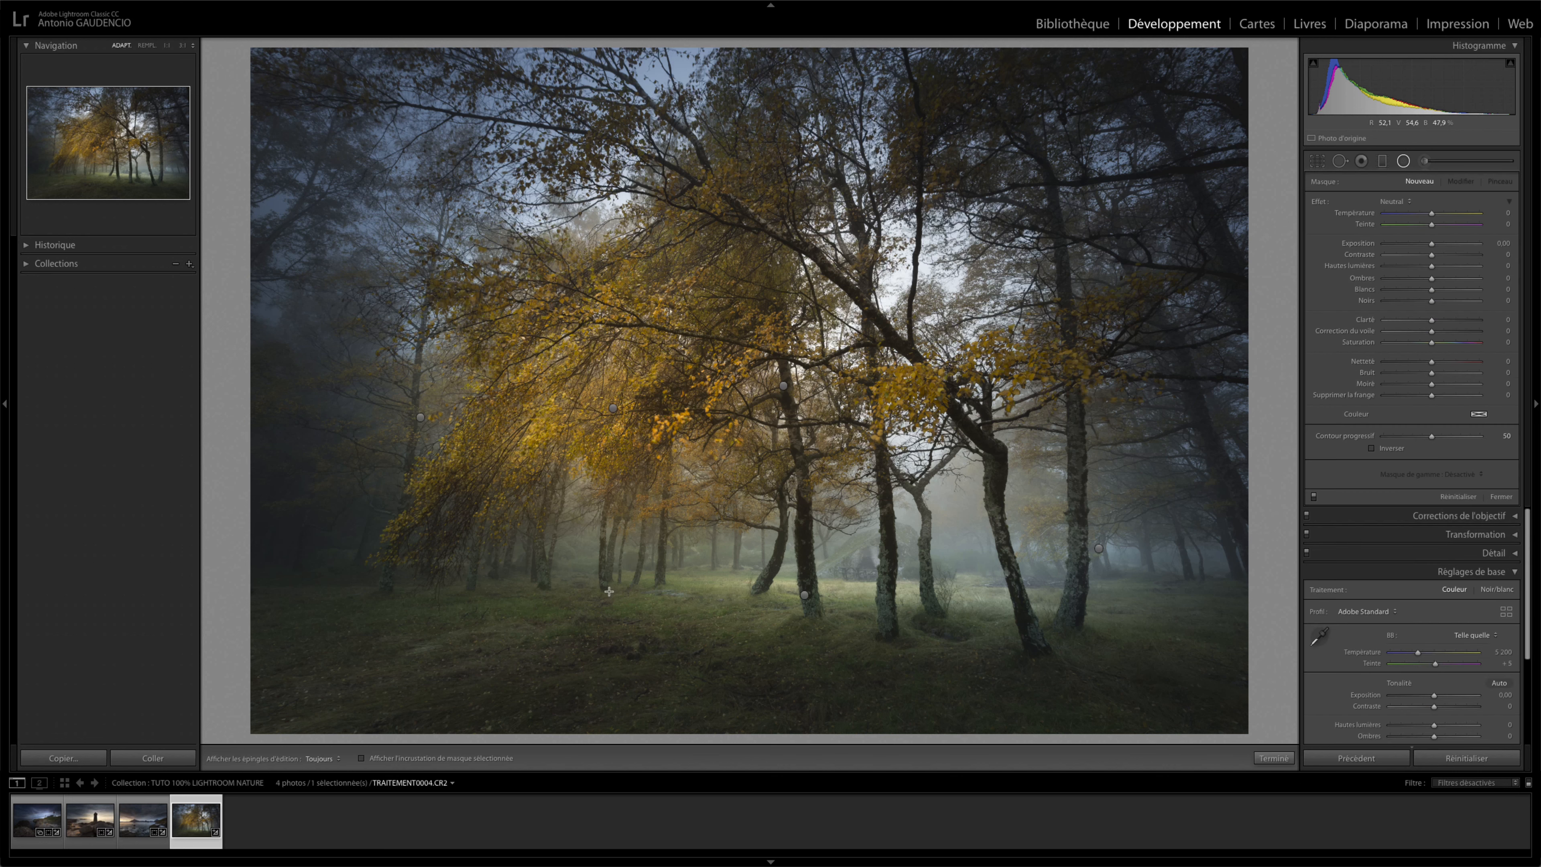
left_click_drag(427, 573, 472, 544)
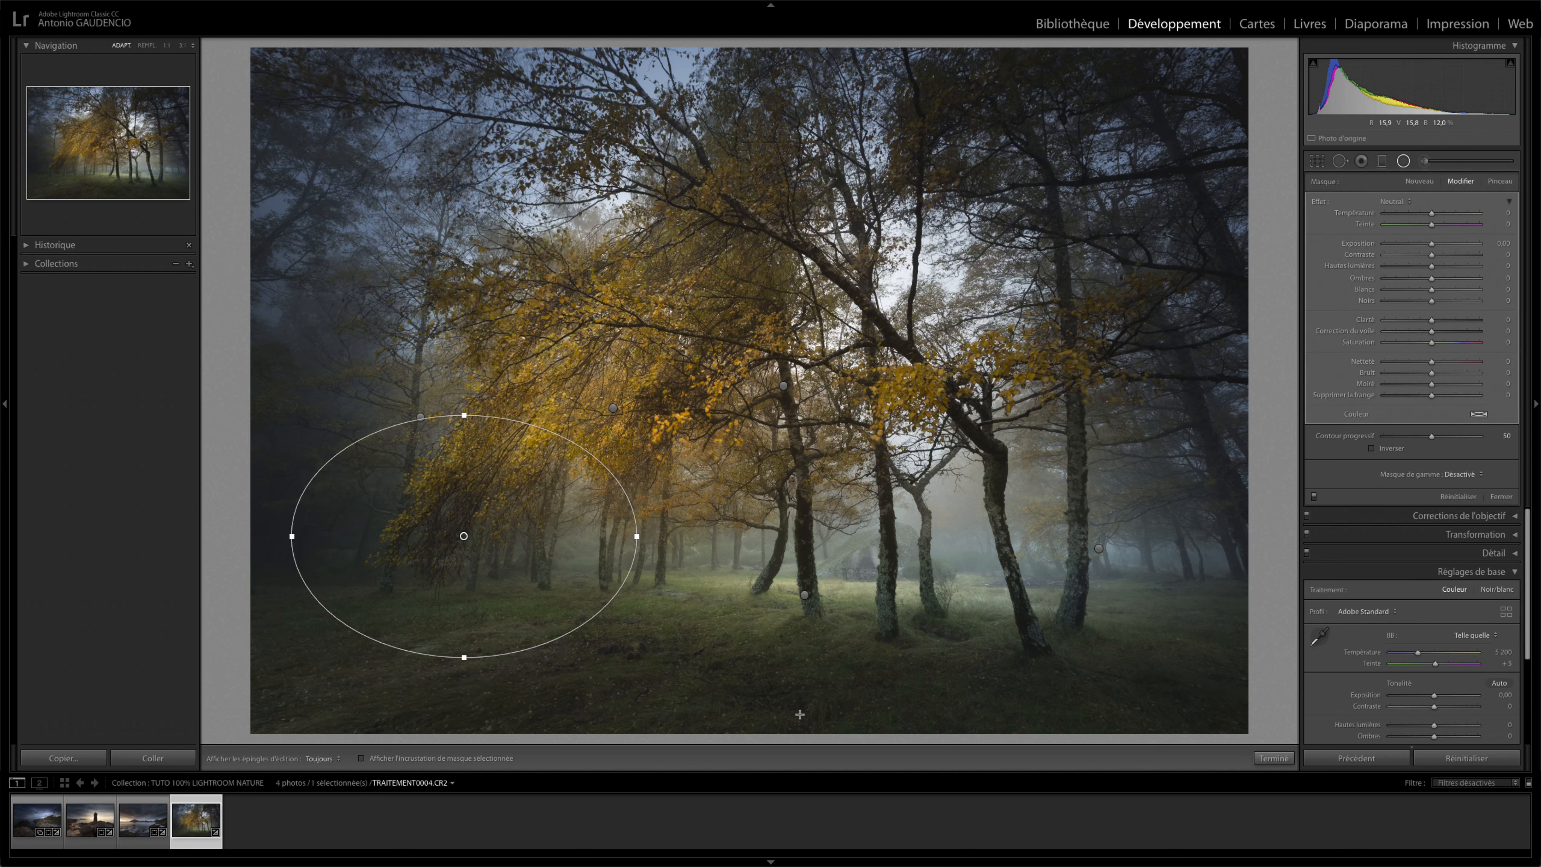
key("o")
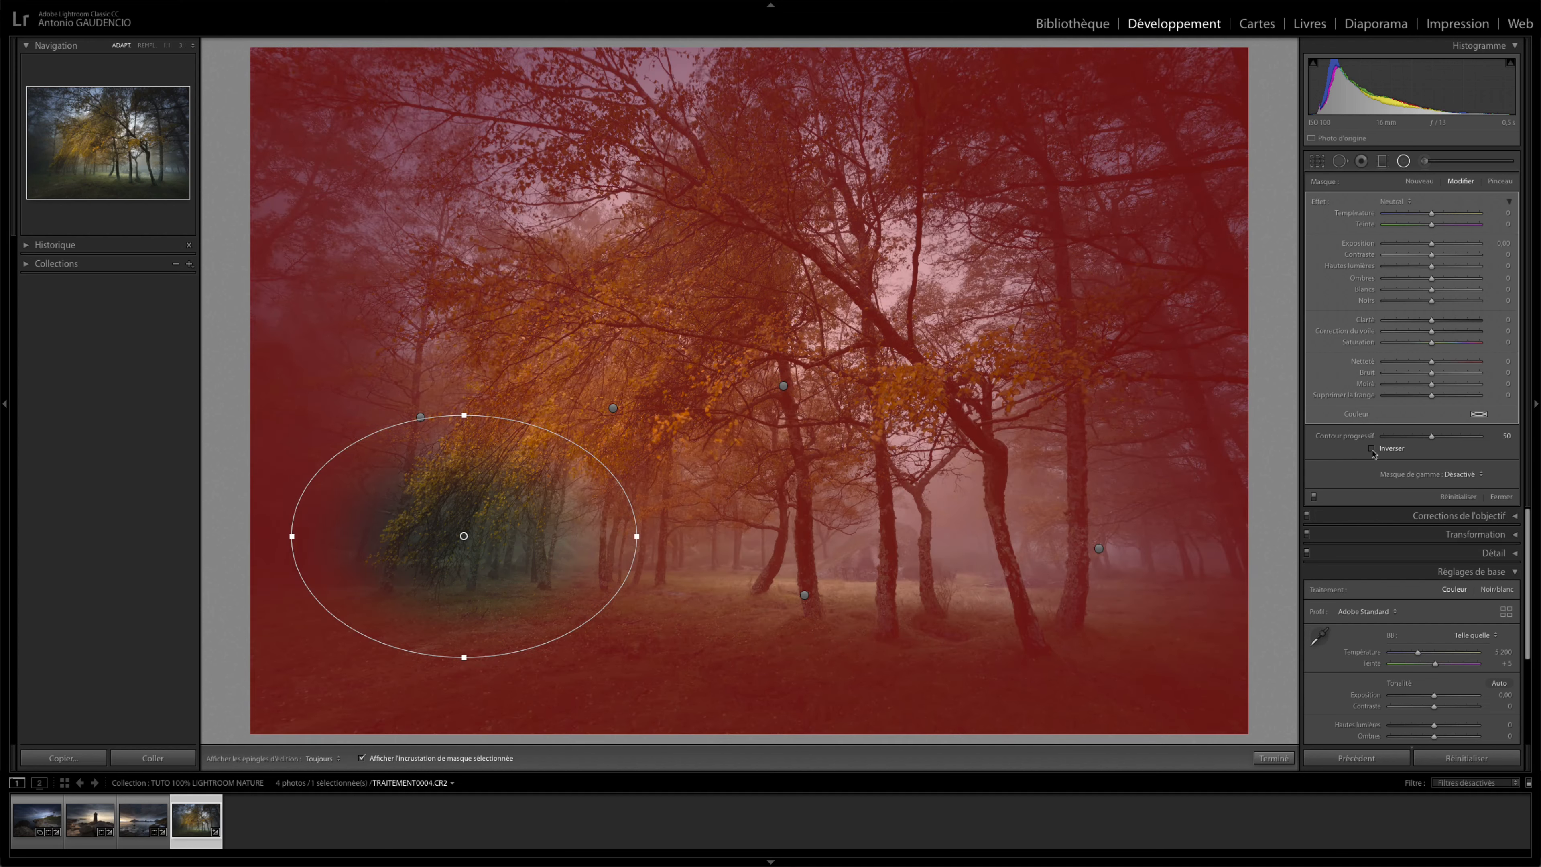
left_click(1373, 448)
left_click_drag(1431, 448, 1476, 448)
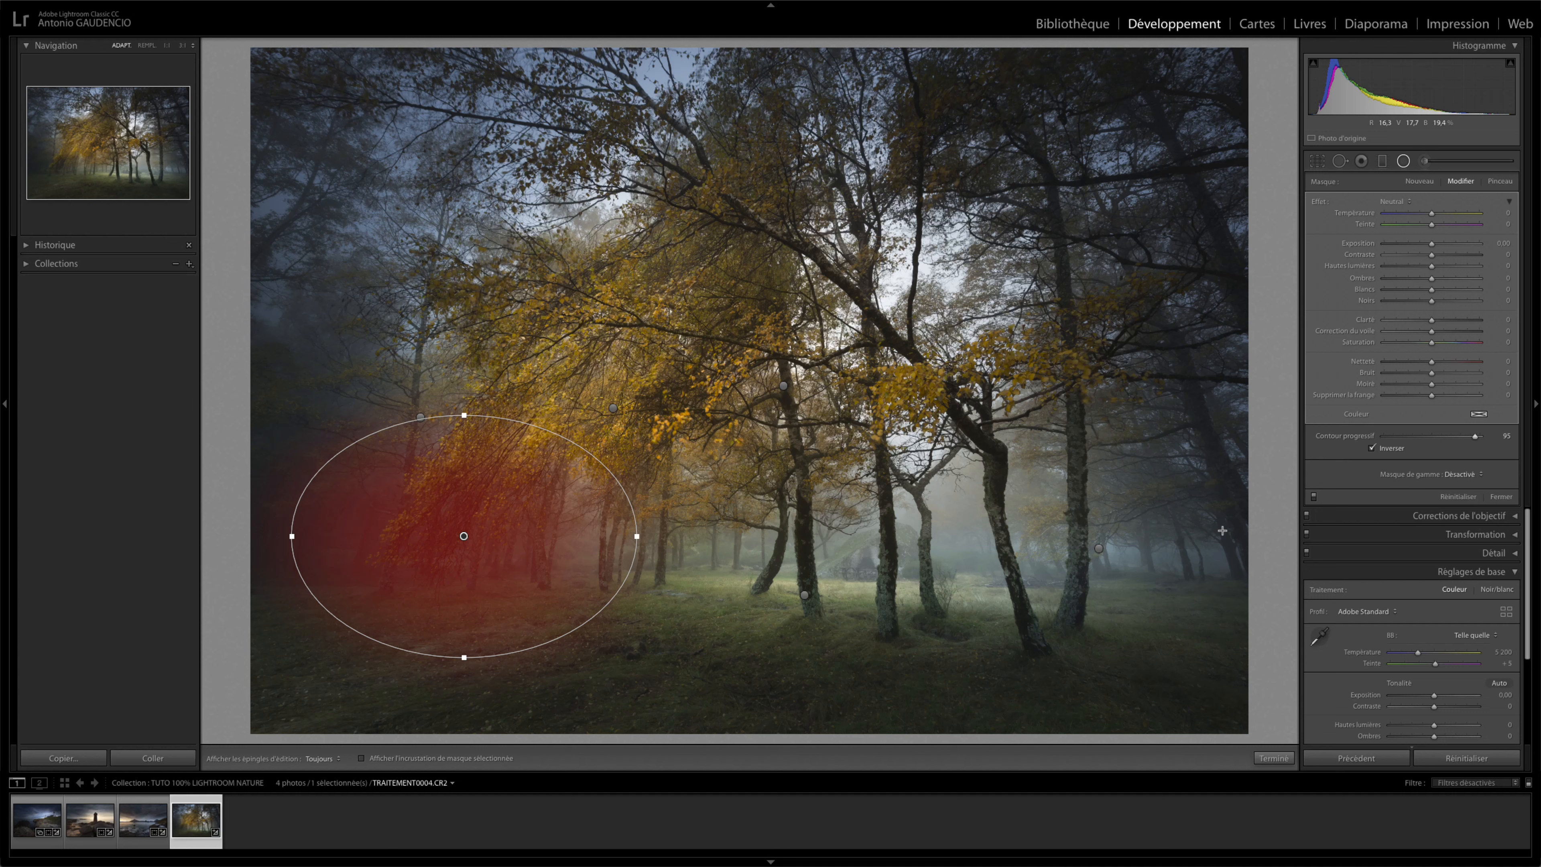
key("o")
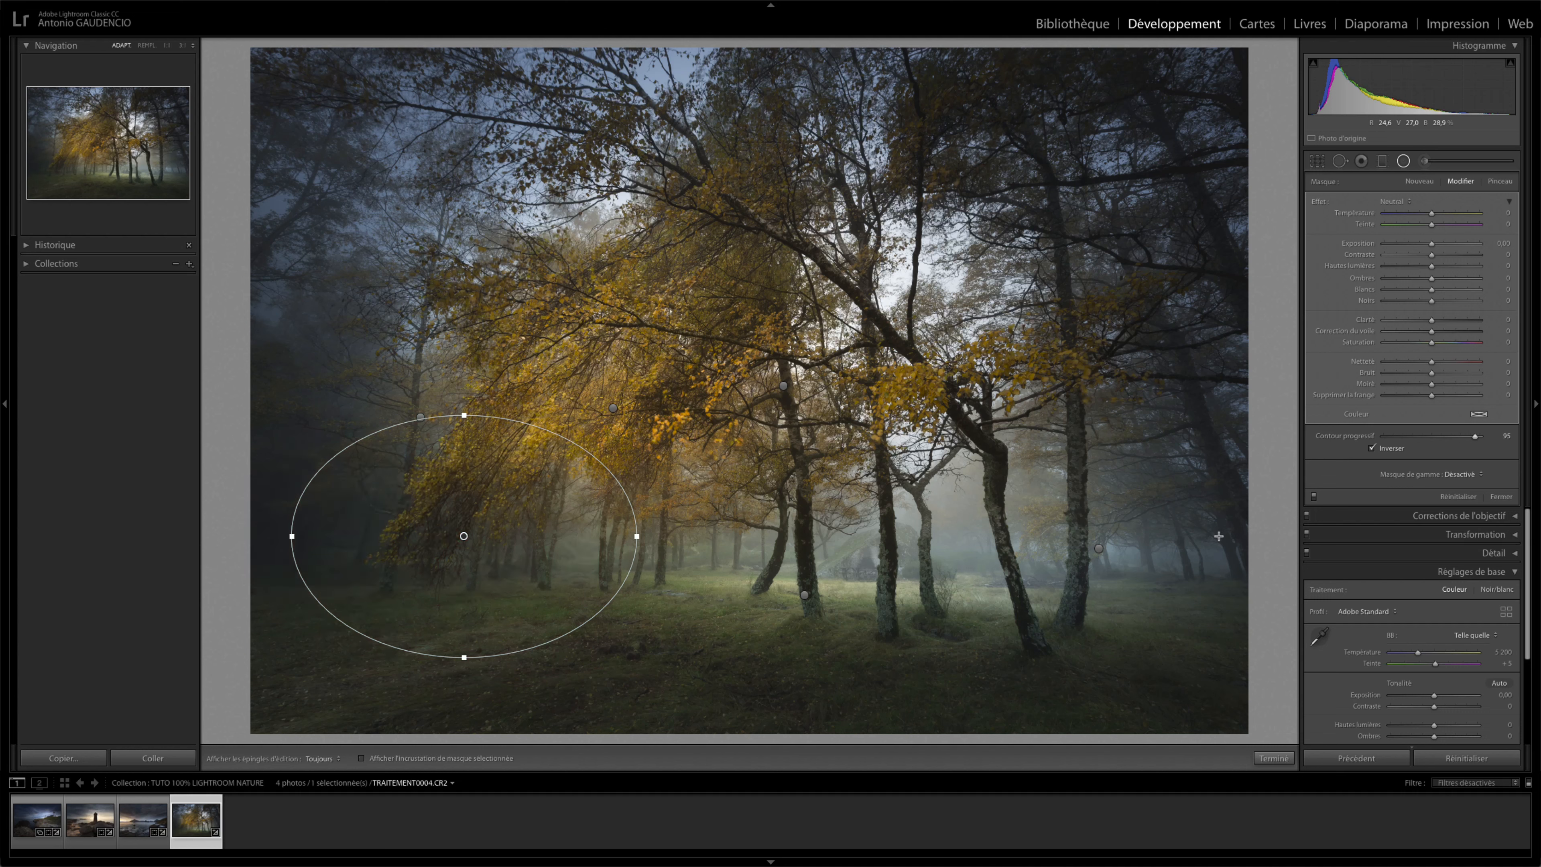
Set the low foliage filter's whites to 73, exposure to 0.20, highlights to 52 and blacks to -4, moving its ellipse slightly down and right
left_click_drag(463, 536, 481, 542)
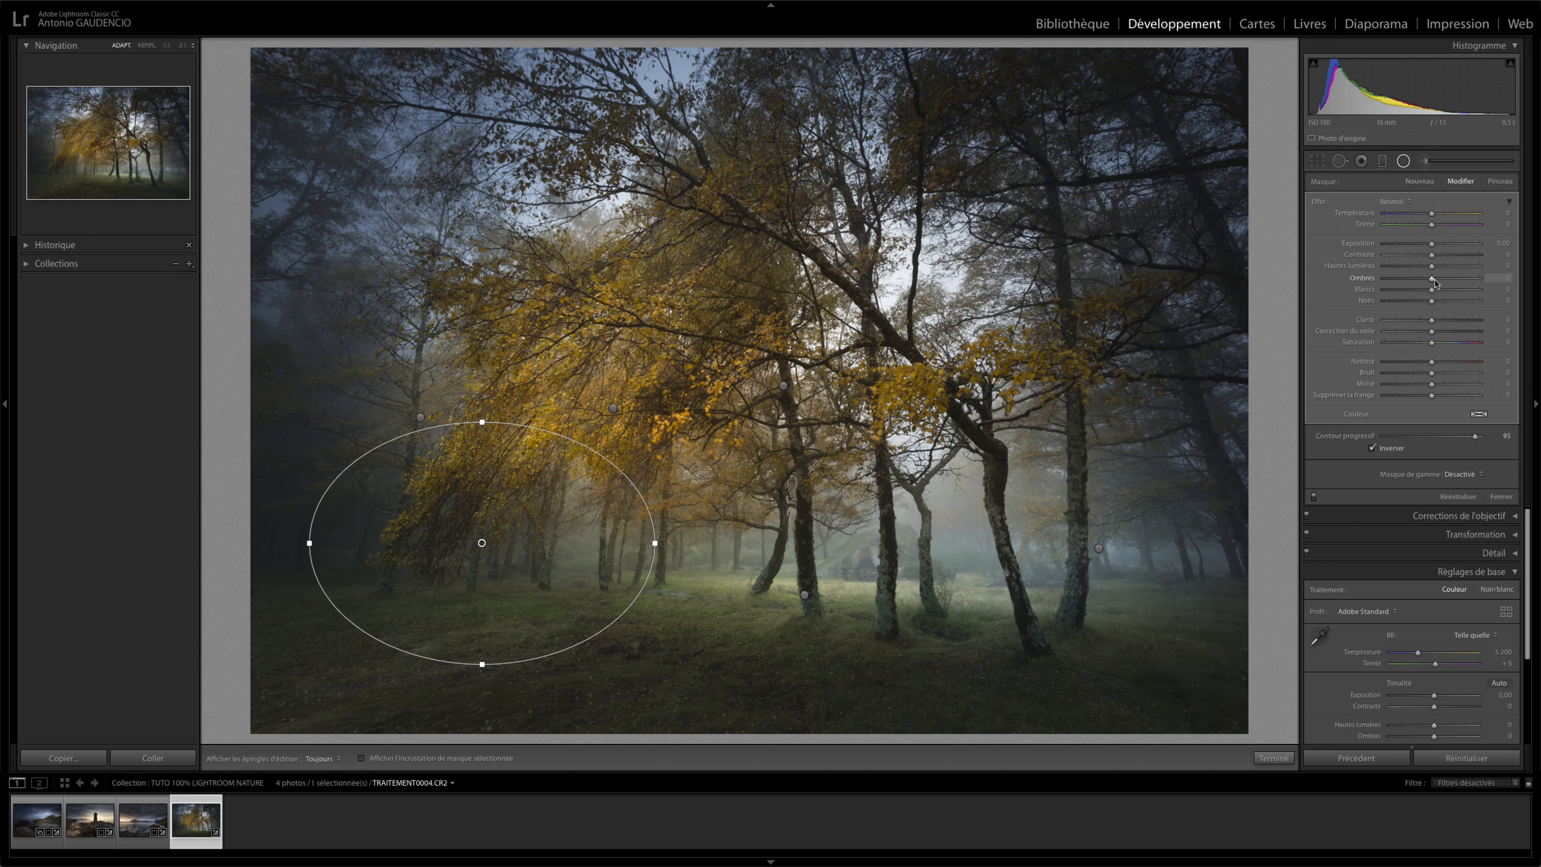
left_click_drag(1433, 290, 1471, 291)
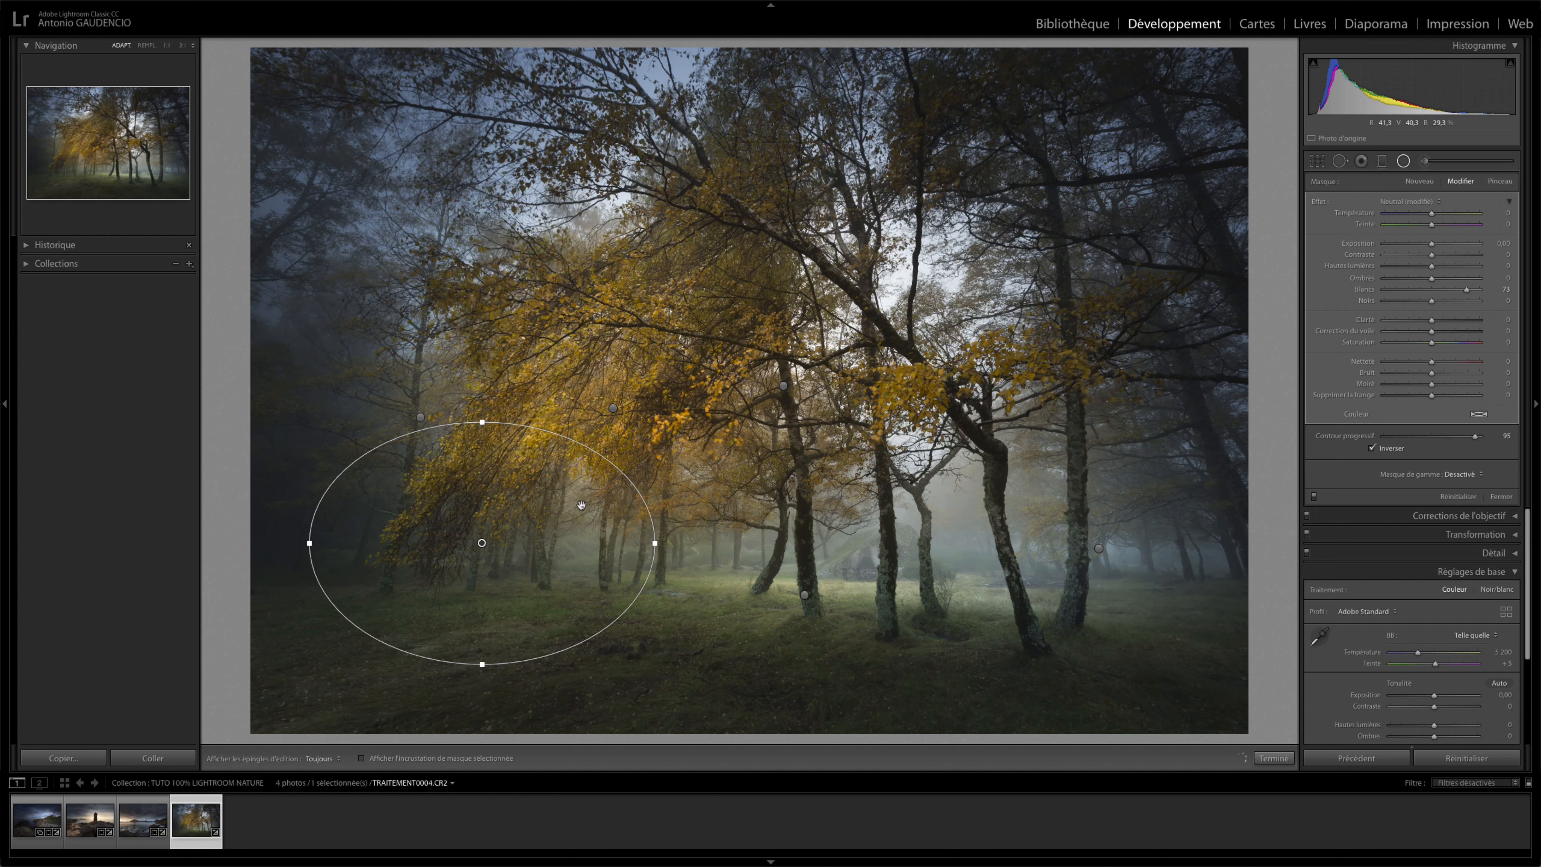
mouse_move(503, 544)
left_mouse_down()
mouse_move(748, 345)
mouse_move(502, 554)
mouse_move(485, 550)
mouse_move(498, 548)
left_mouse_up()
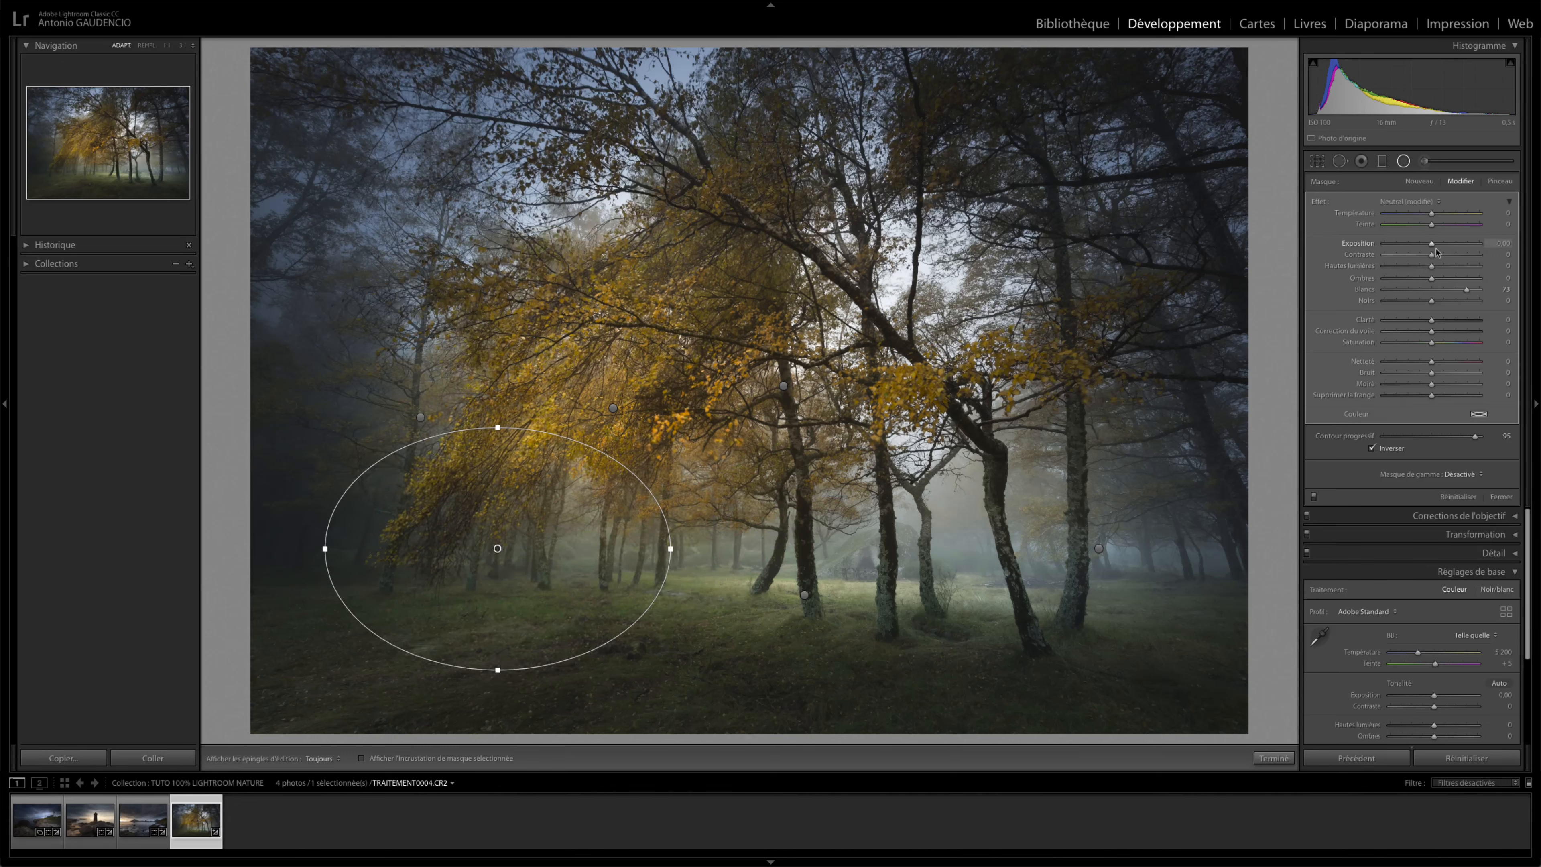
left_click_drag(1436, 251, 1436, 247)
left_click_drag(497, 548, 475, 563)
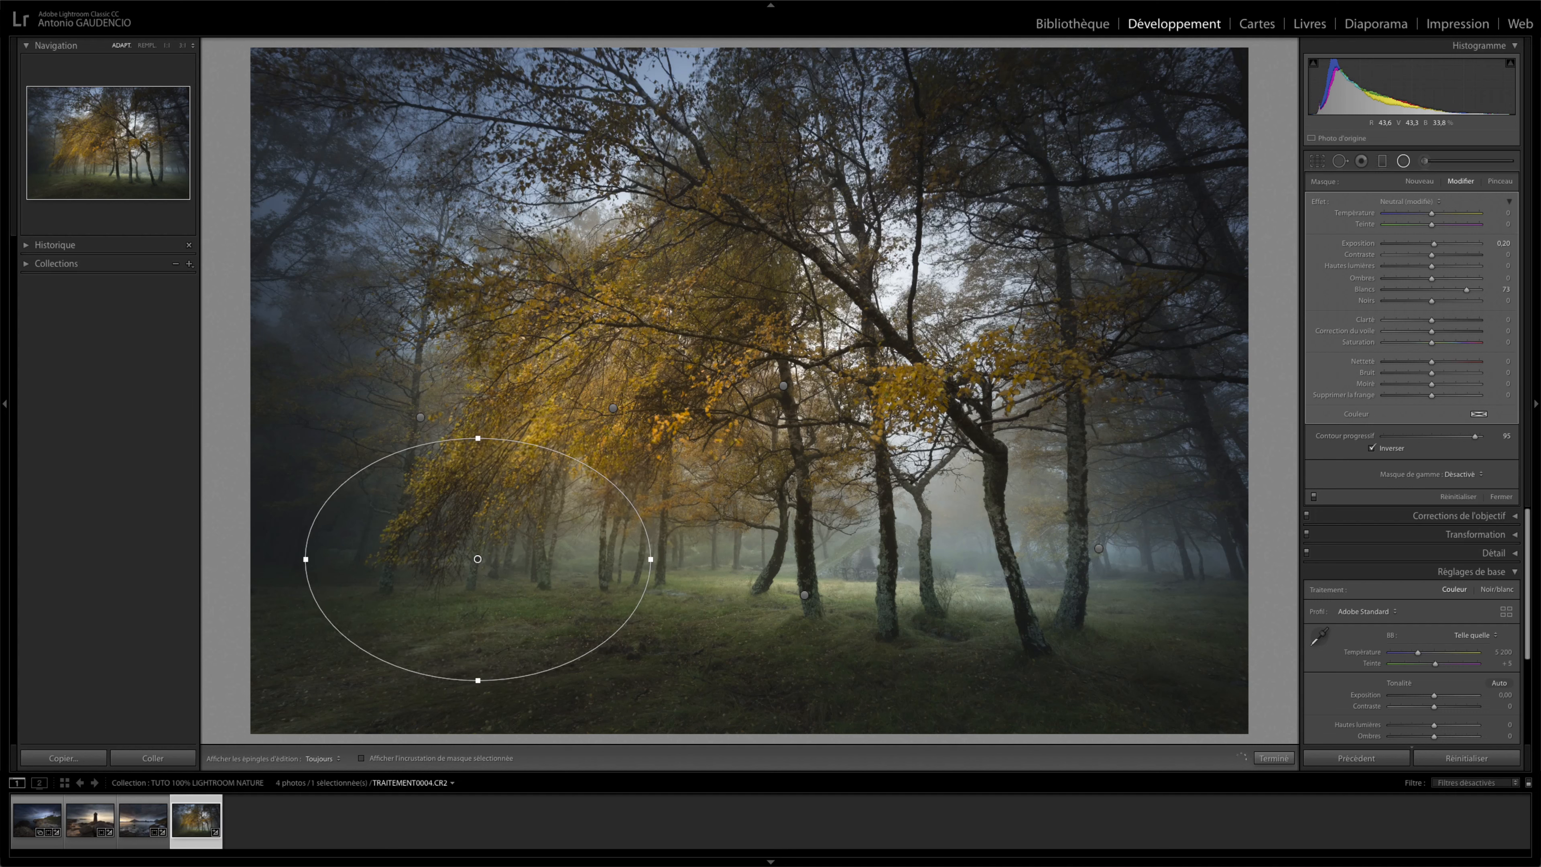
left_click_drag(1433, 268, 1433, 305)
Reshape the low foliage filter into a compact circle centred on the hanging branches and the thin trunks beneath them
left_click_drag(483, 437, 482, 383)
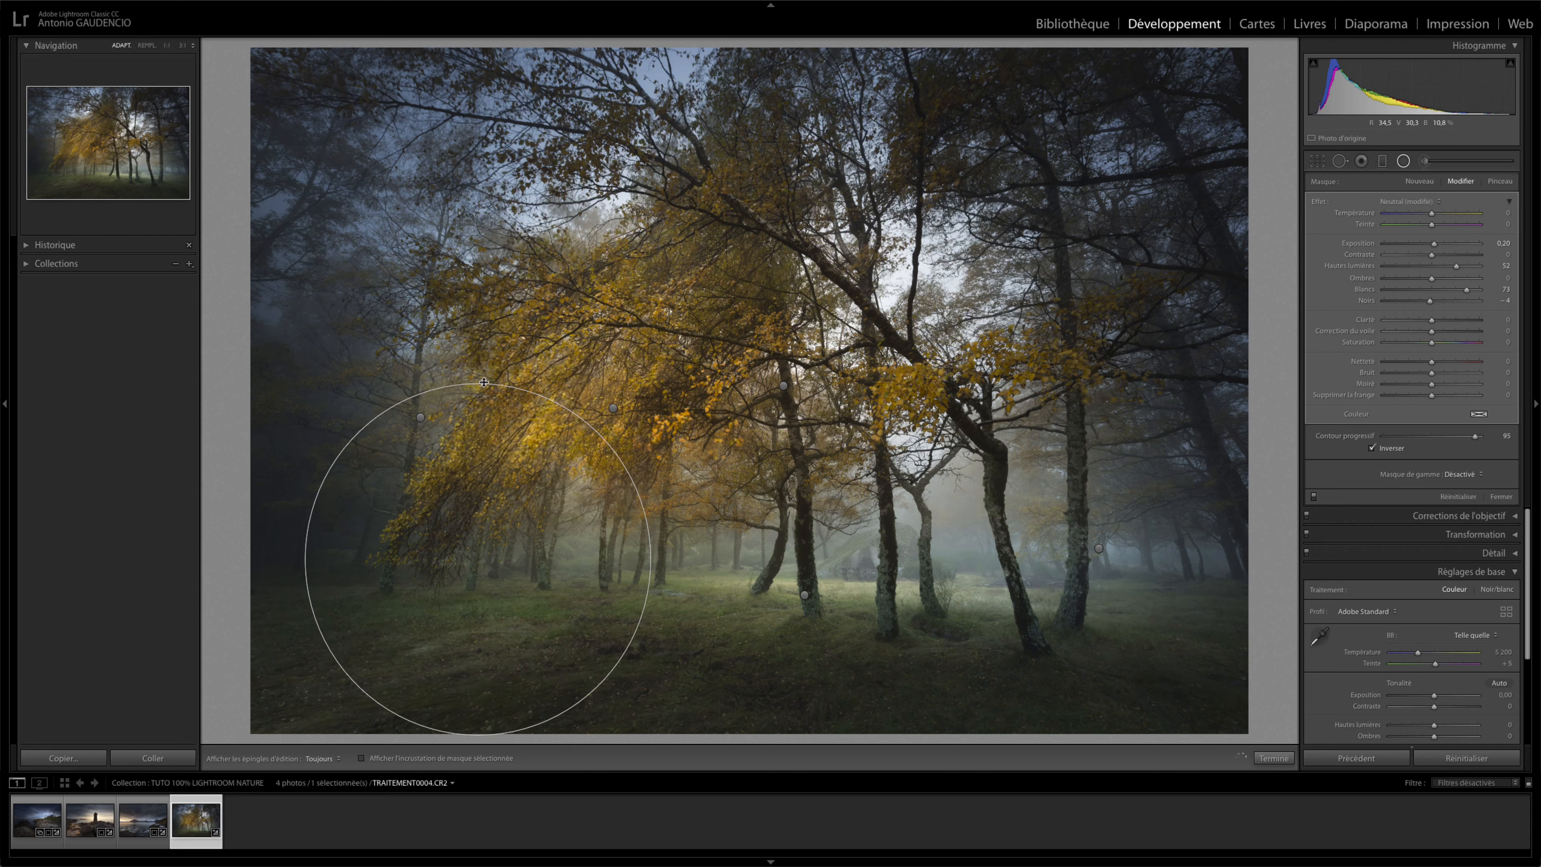
left_click_drag(480, 558, 490, 521)
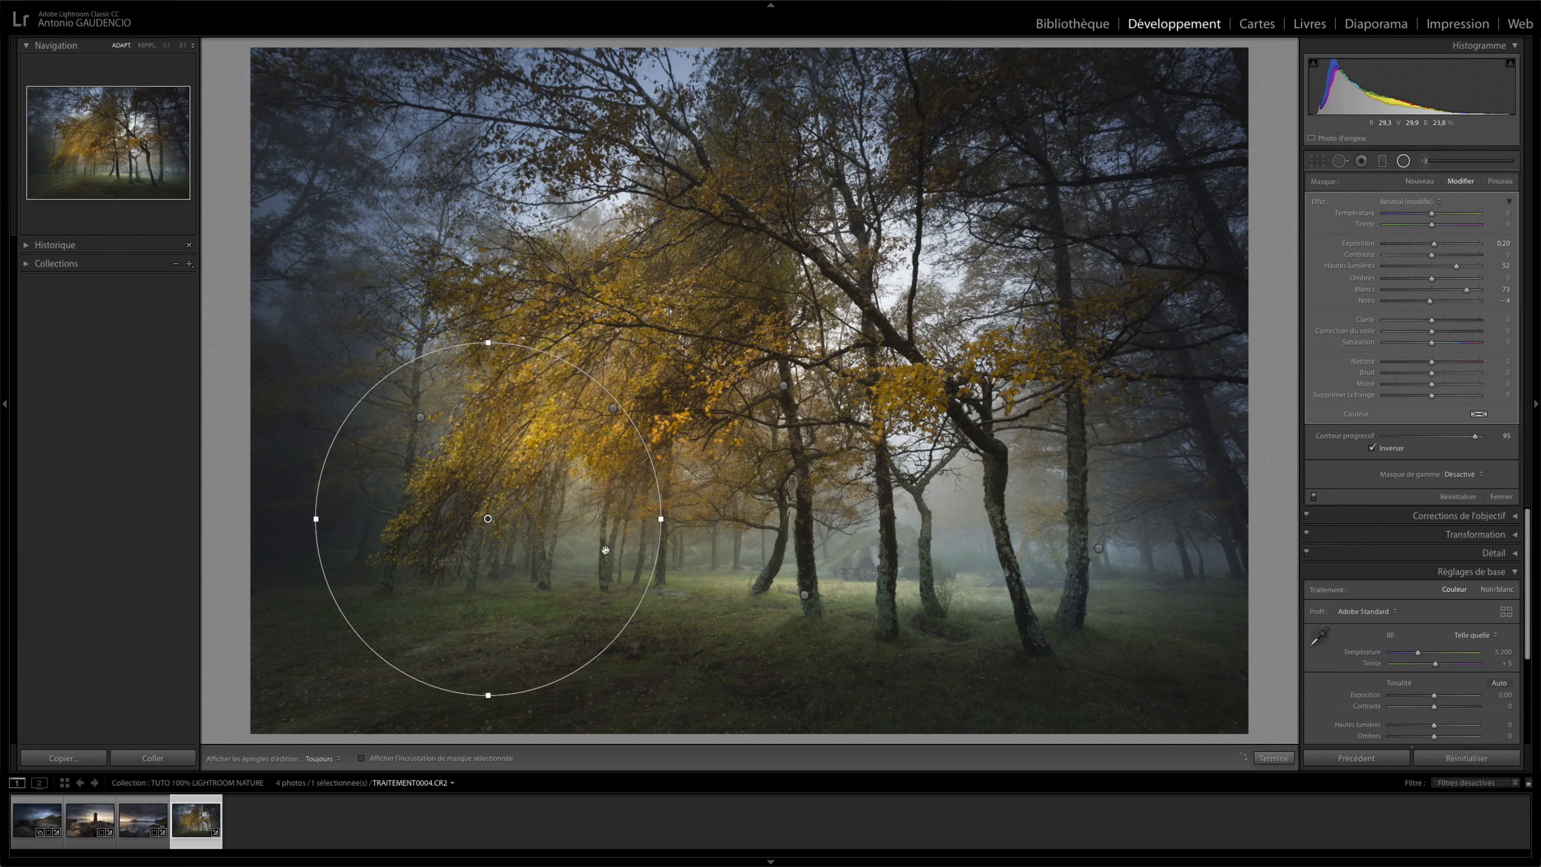
left_click_drag(317, 519, 264, 519)
left_click_drag(484, 530, 484, 546)
left_click_drag(487, 712, 488, 660)
left_click_drag(713, 536, 614, 535)
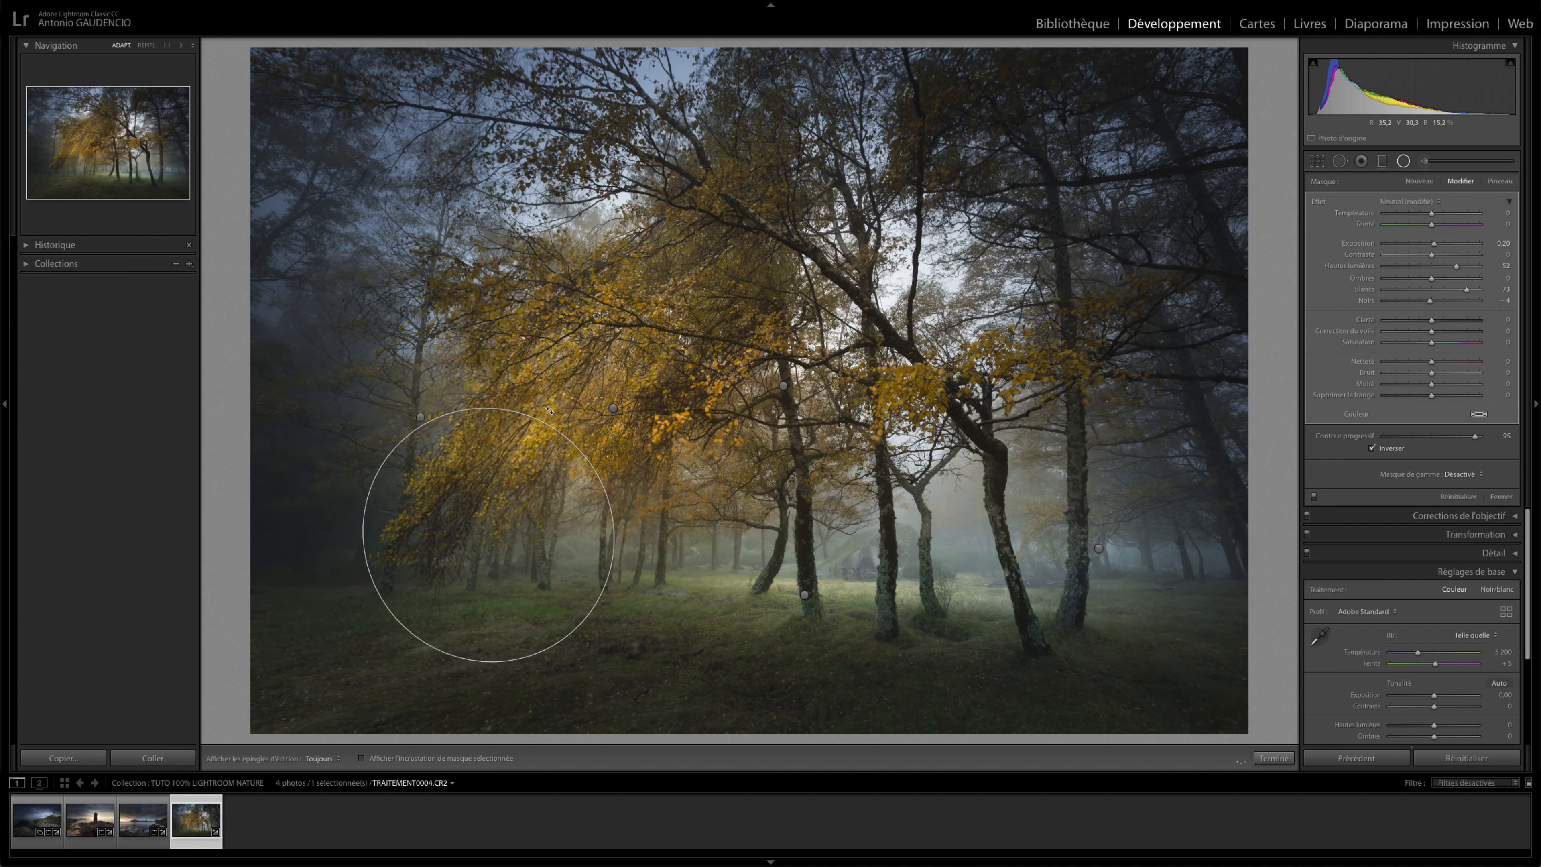
Reposition and widen the low foliage filter into a near-circle around the tips of the hanging branches and the grass beneath them
left_click_drag(586, 580, 587, 584)
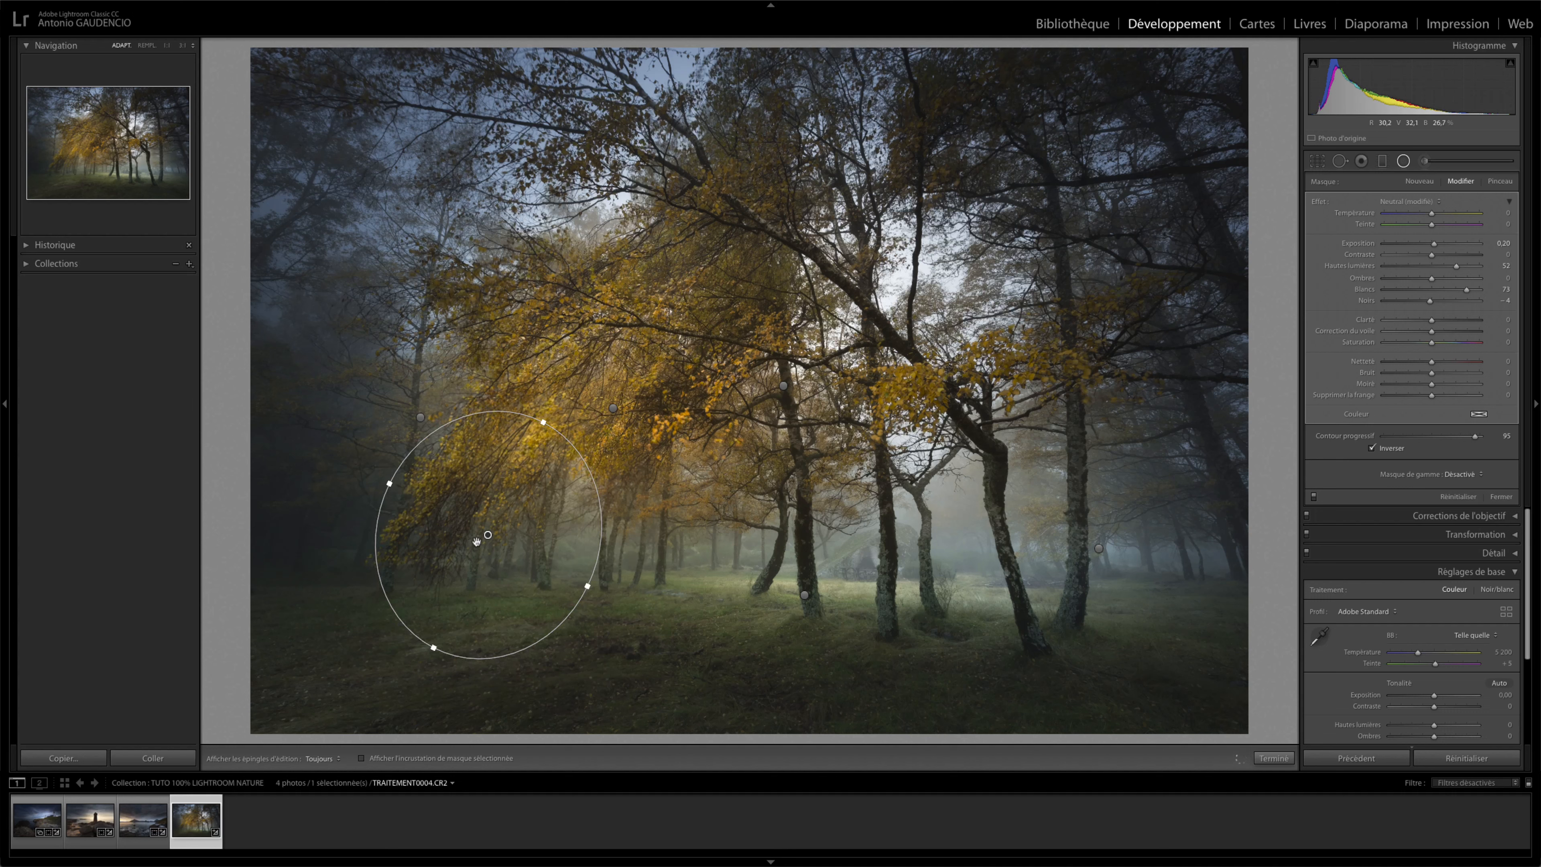
left_click_drag(484, 538, 445, 528)
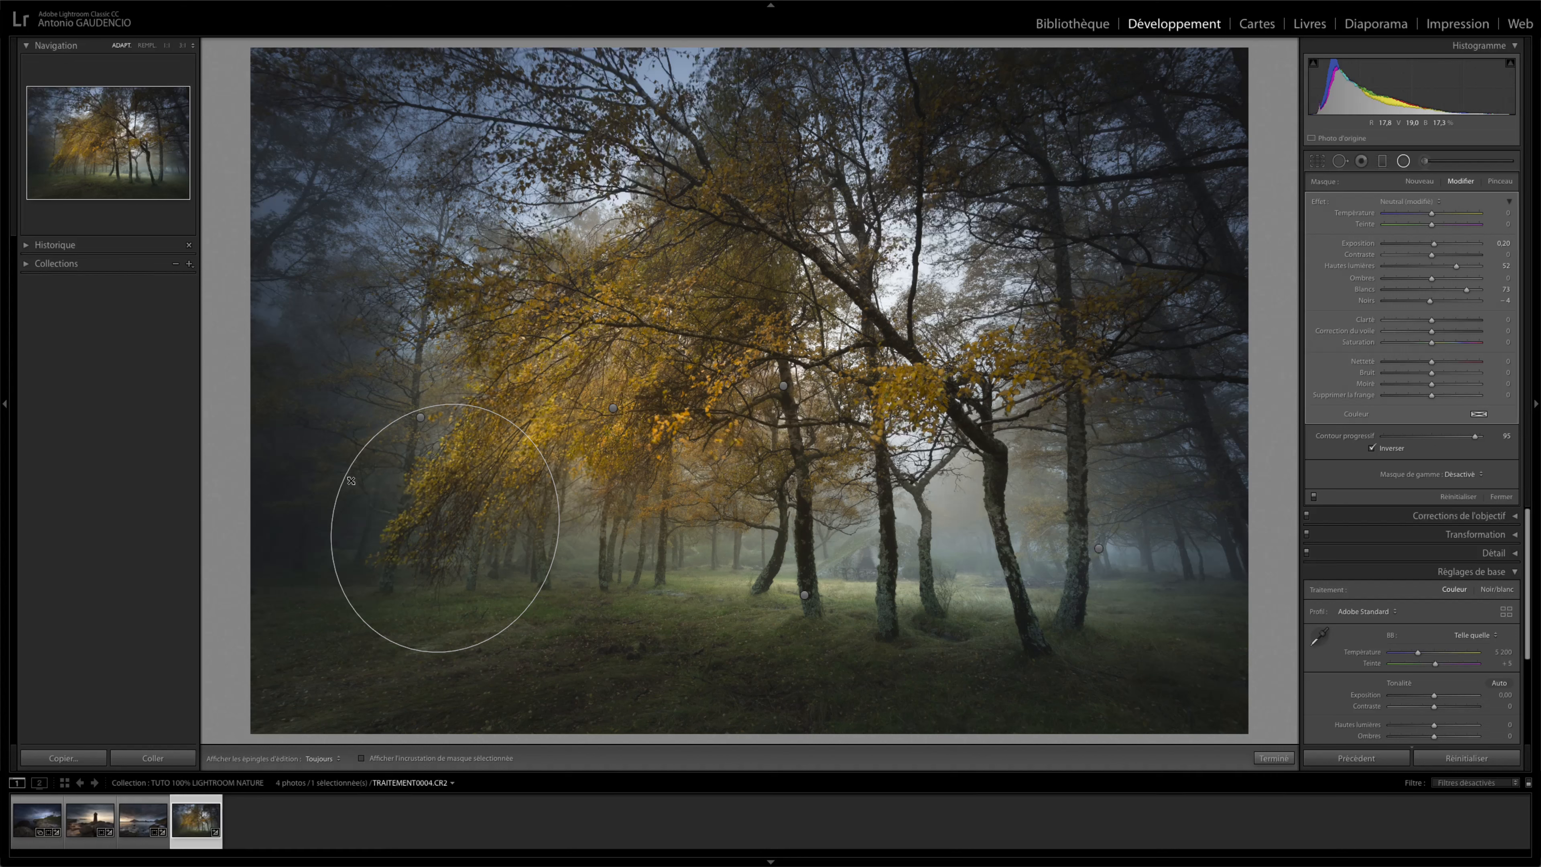
left_click_drag(349, 482, 323, 469)
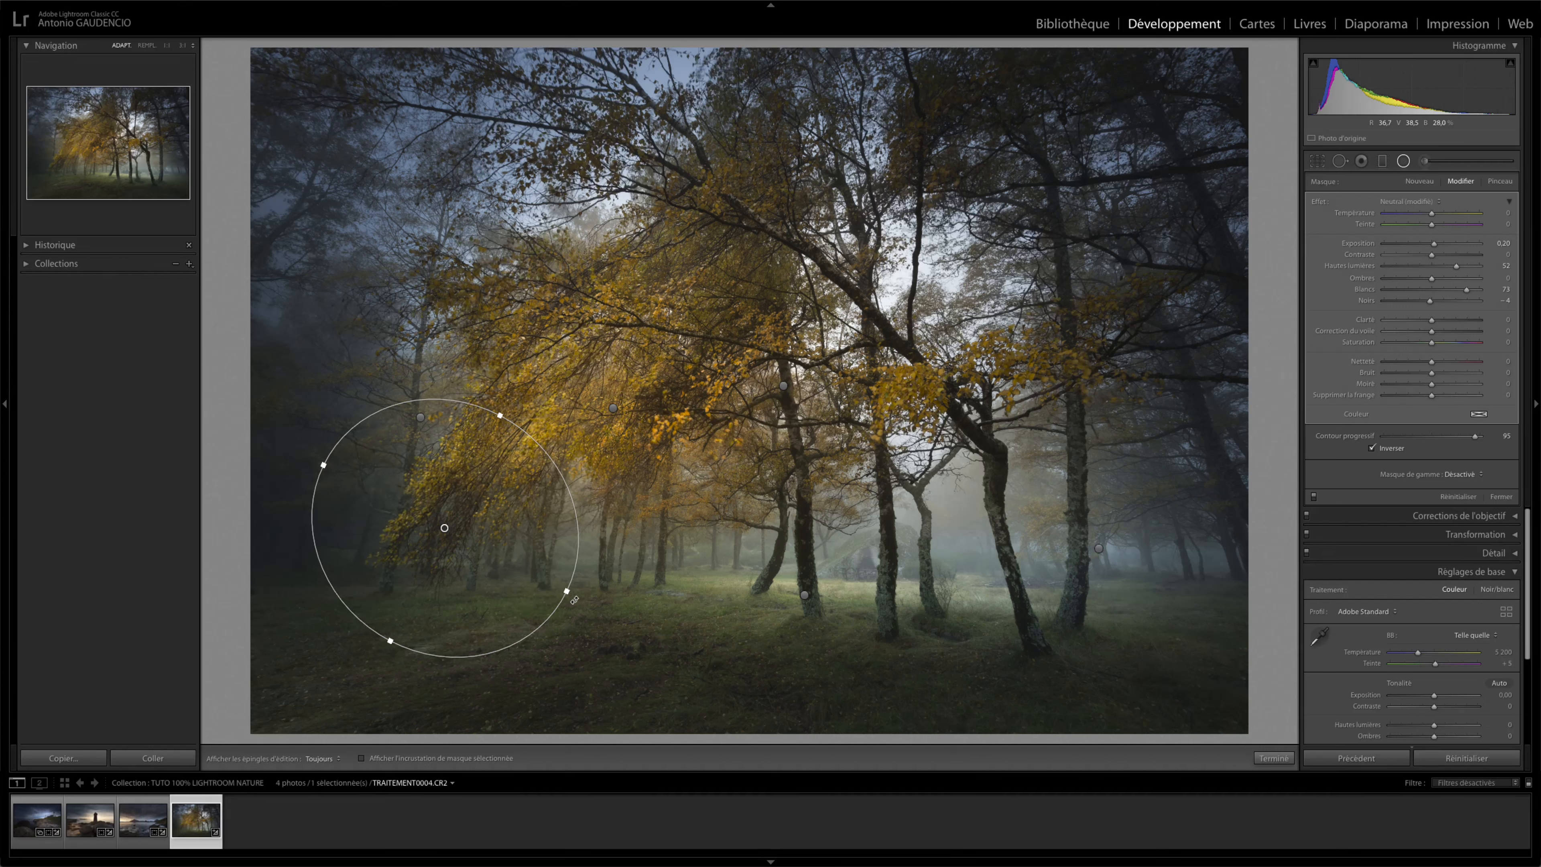
mouse_move(449, 533)
left_mouse_down()
mouse_move(458, 556)
mouse_move(454, 544)
left_mouse_up()
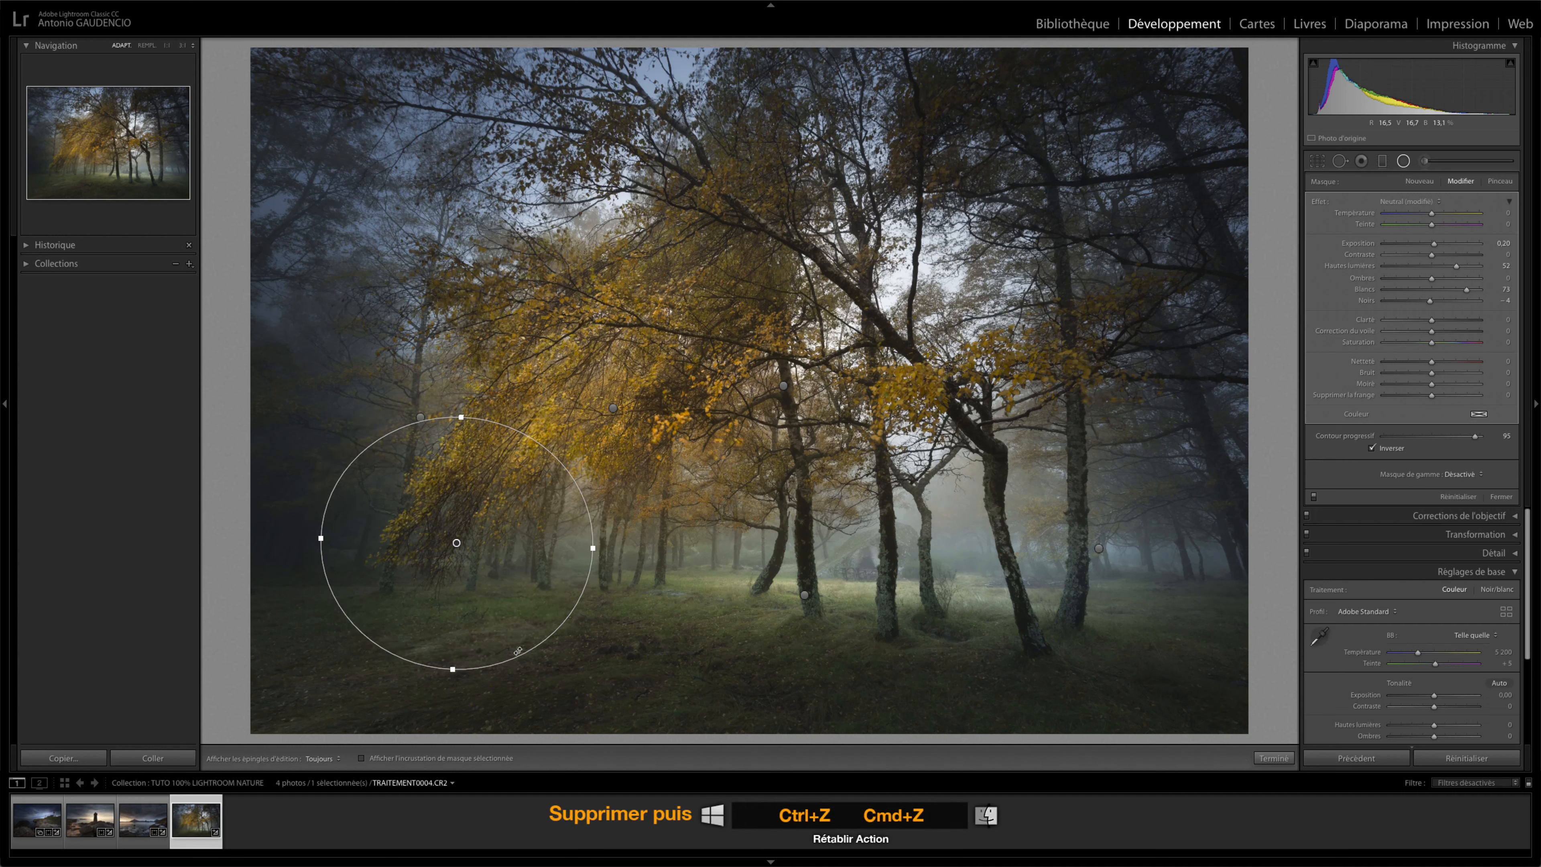
Compare the photo without and with the low foliage filter by deleting and restoring it, and close the filter
key("Delete")
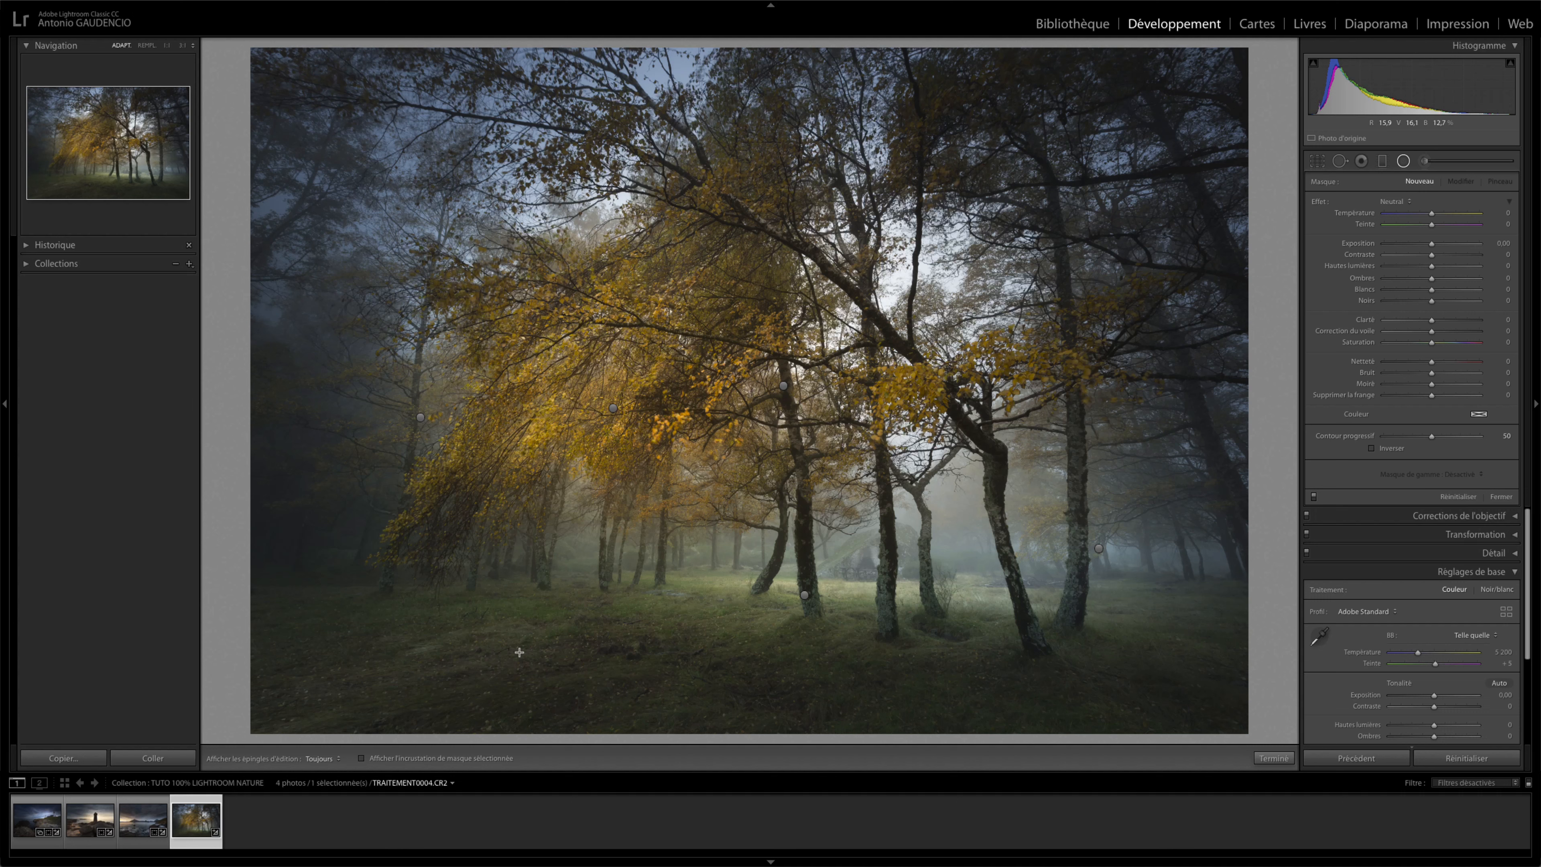
key("ctrl+z")
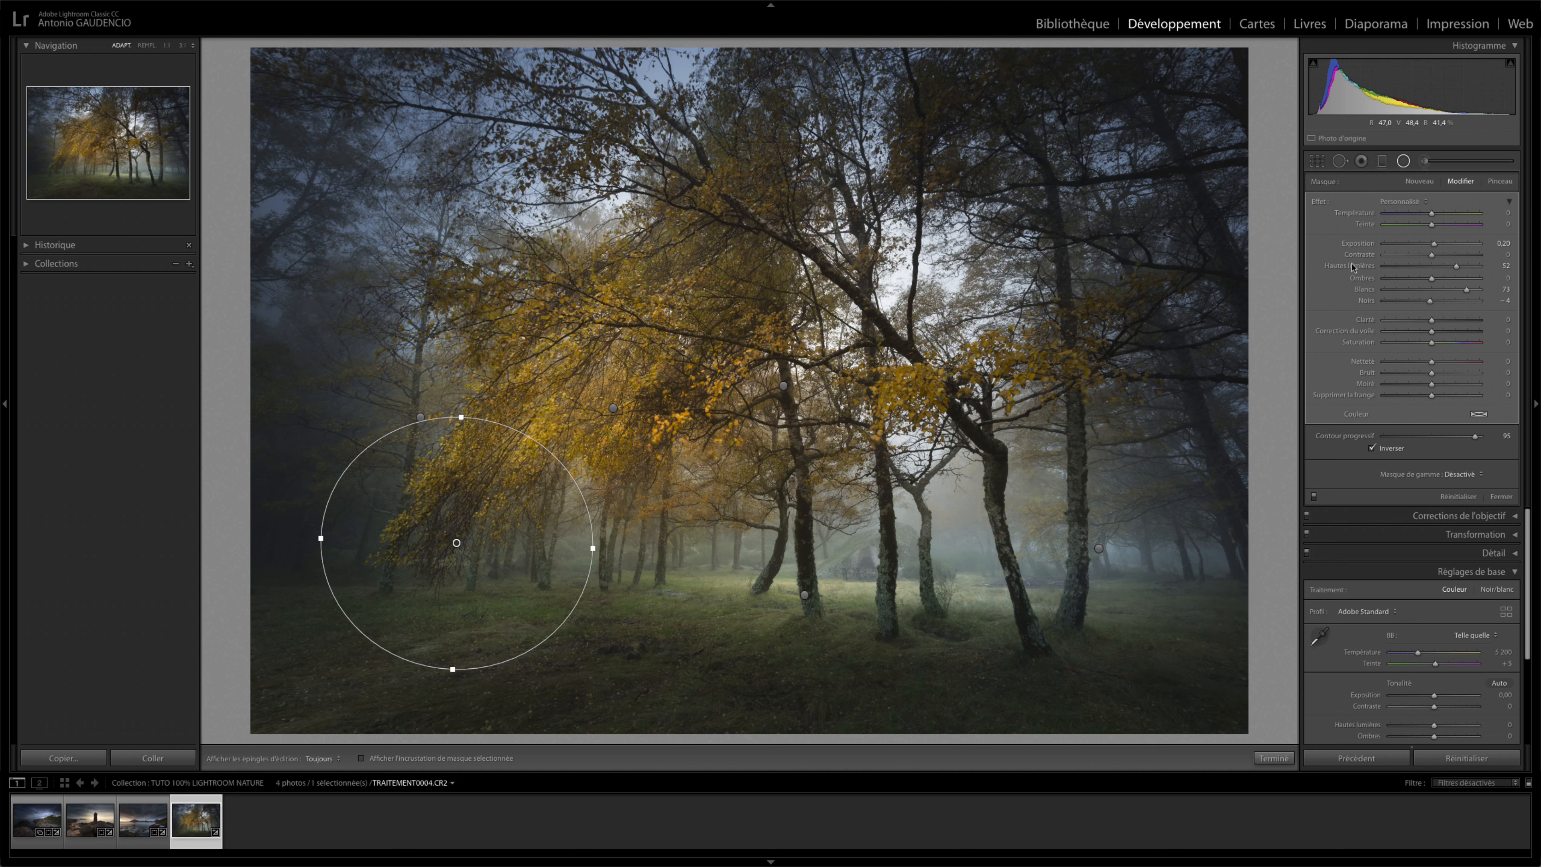
left_click(1405, 165)
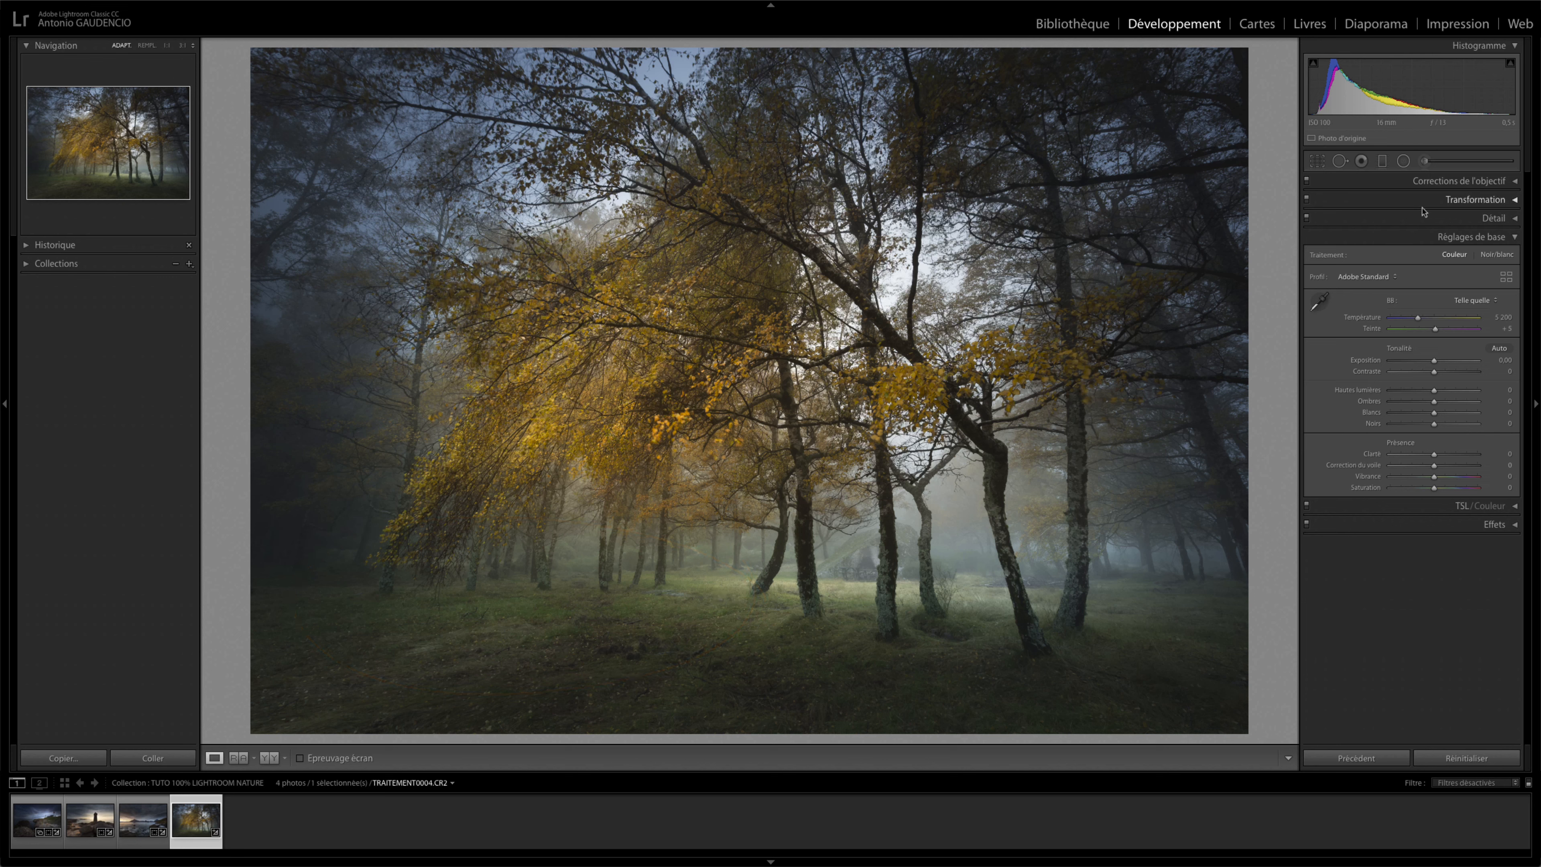
Add a flat, inverted radial filter over the grass beneath the foliage with feather 98, highlights 49, whites 68 and blacks -6
left_click(1403, 160)
mouse_move(558, 590)
left_mouse_down()
mouse_move(776, 634)
mouse_move(558, 613)
mouse_move(567, 594)
left_mouse_up()
left_click(1373, 449)
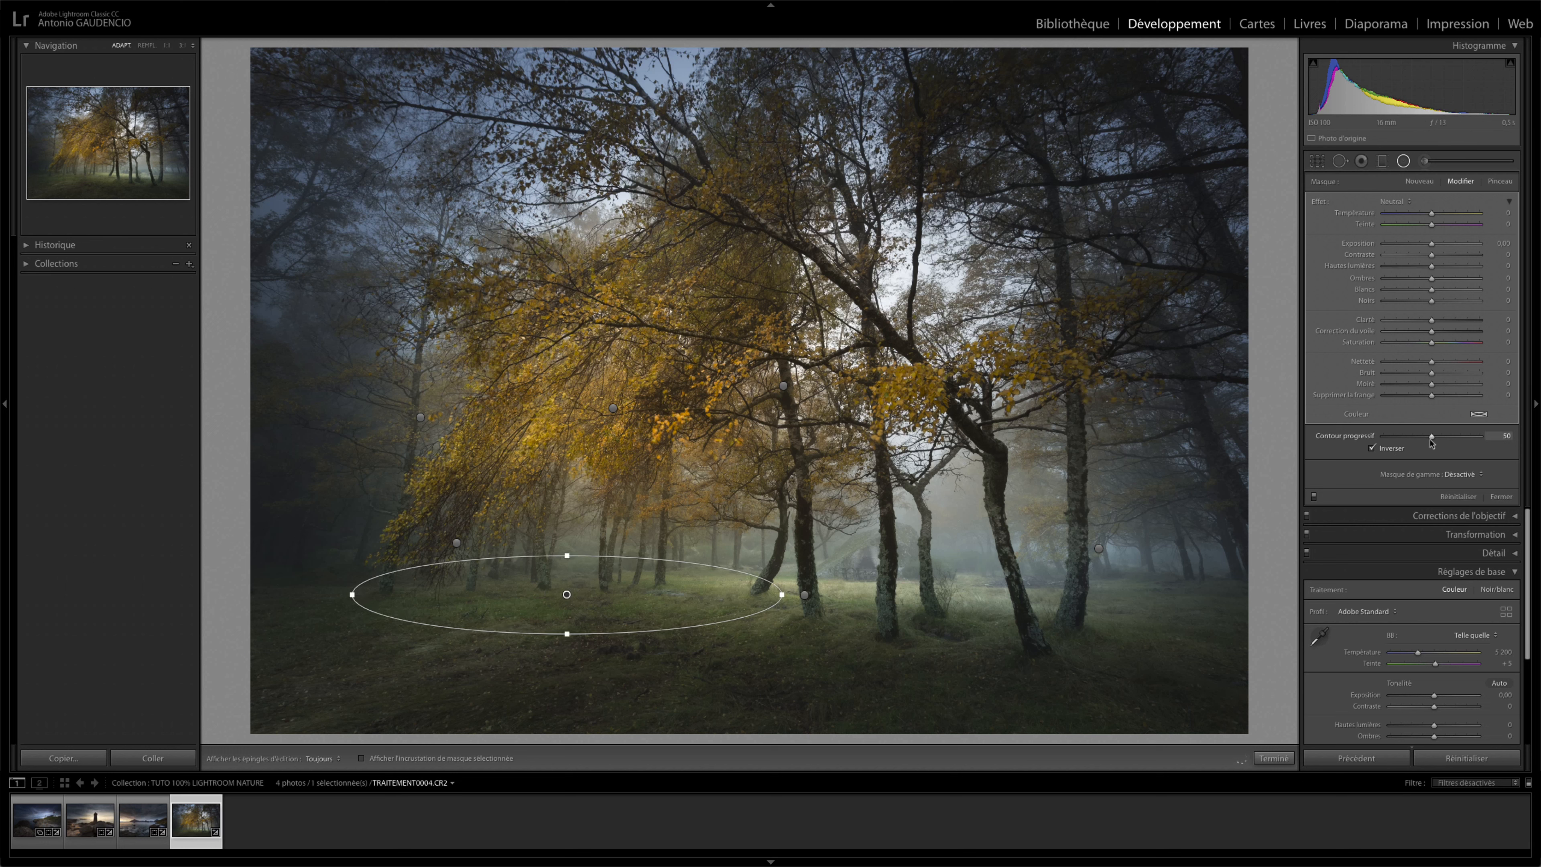
left_click_drag(1432, 436, 1478, 436)
mouse_move(1432, 291)
left_mouse_down()
mouse_move(1464, 289)
mouse_move(1461, 270)
mouse_move(1431, 306)
left_mouse_up()
mouse_move(576, 604)
left_mouse_down()
mouse_move(641, 462)
mouse_move(598, 595)
mouse_move(578, 612)
mouse_move(570, 593)
left_mouse_up()
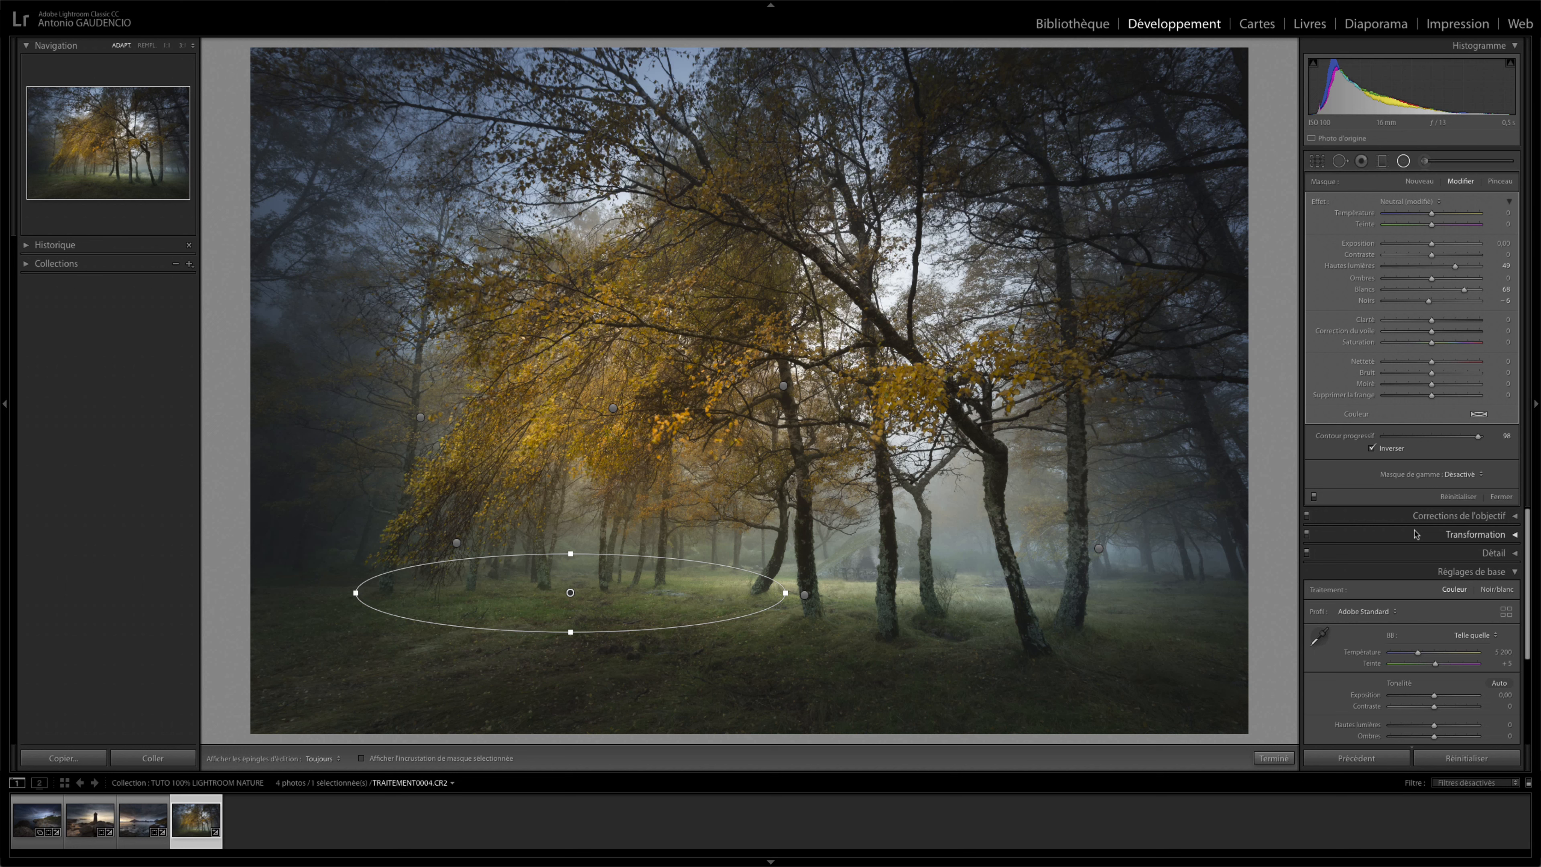
Make the grass filter's ellipse taller and wider, centring it on the grass just in front of the thin trunks
left_click_drag(570, 592, 570, 668)
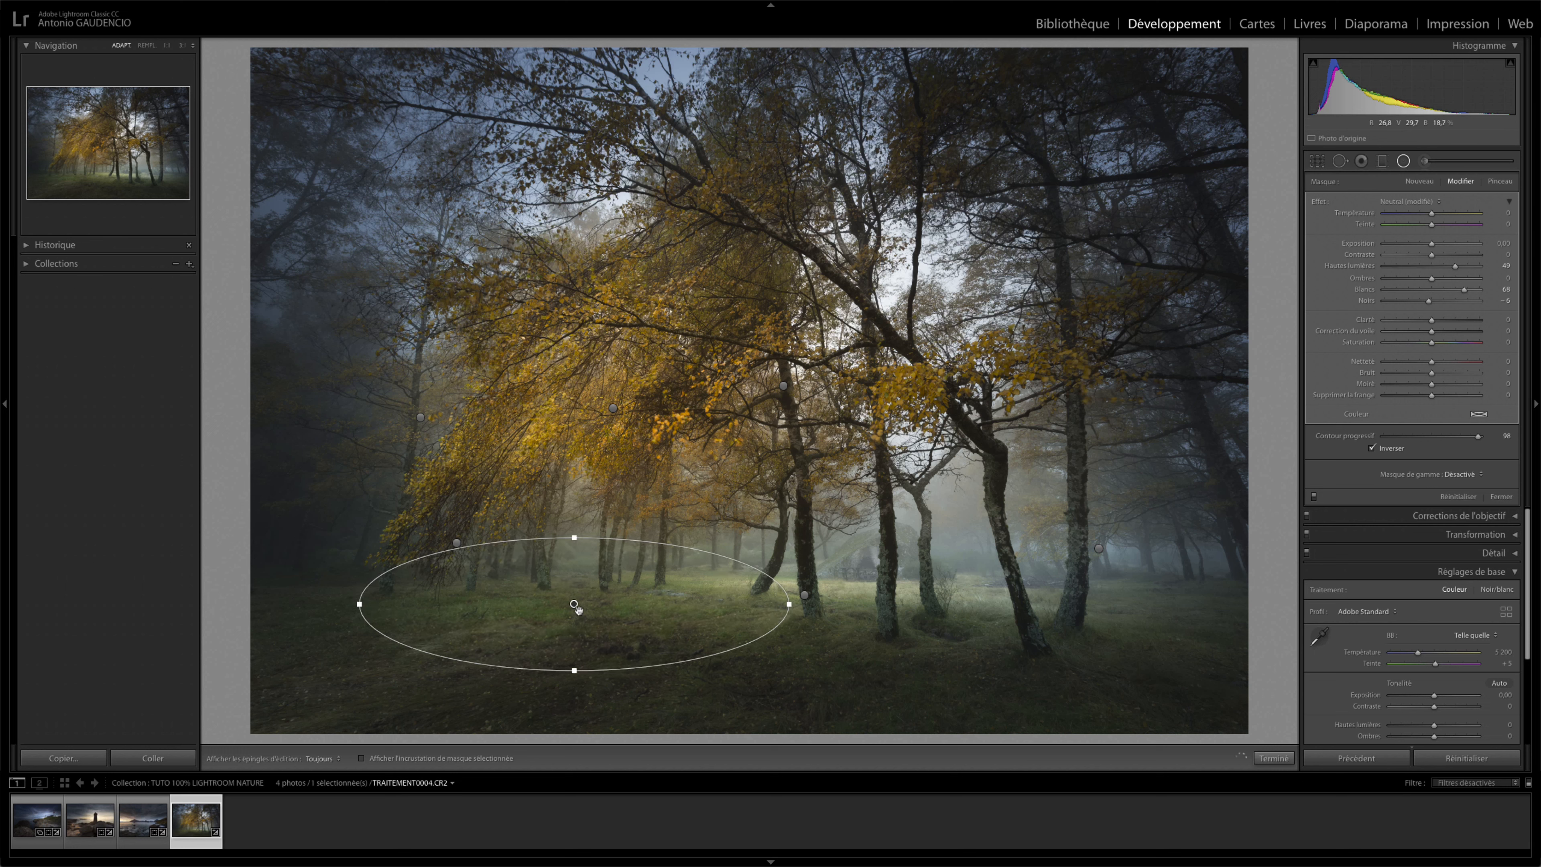
left_click_drag(578, 607, 575, 622)
left_click_drag(792, 621, 829, 617)
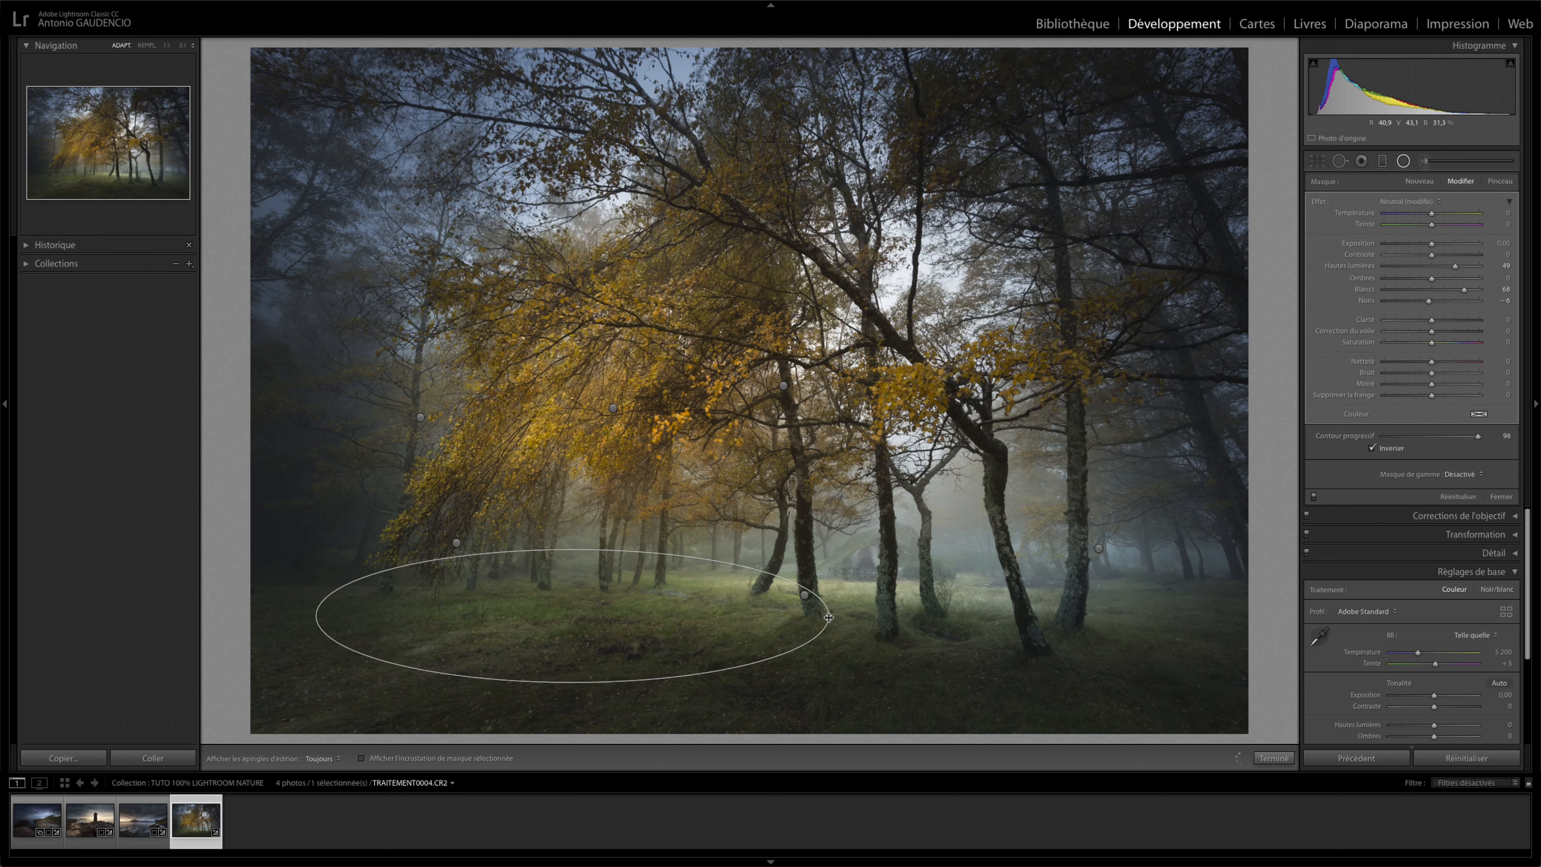
mouse_move(575, 615)
left_mouse_down()
mouse_move(642, 614)
mouse_move(610, 623)
mouse_move(603, 606)
left_mouse_up()
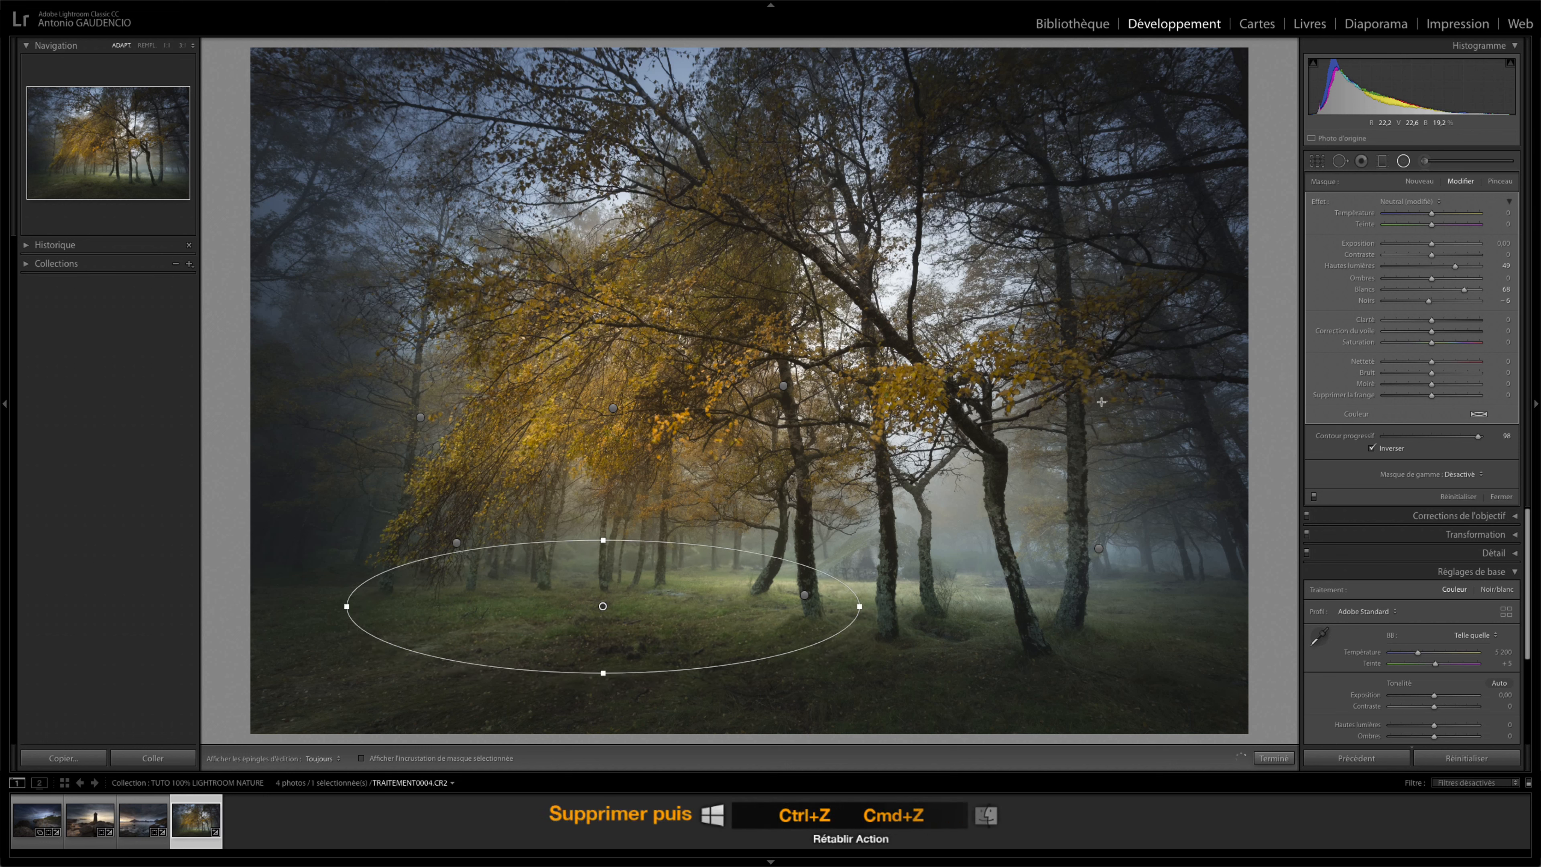
Compare the photo without the grass filter and without all radial filters, restore them each time and close the filter
key("Delete")
key("ctrl+z")
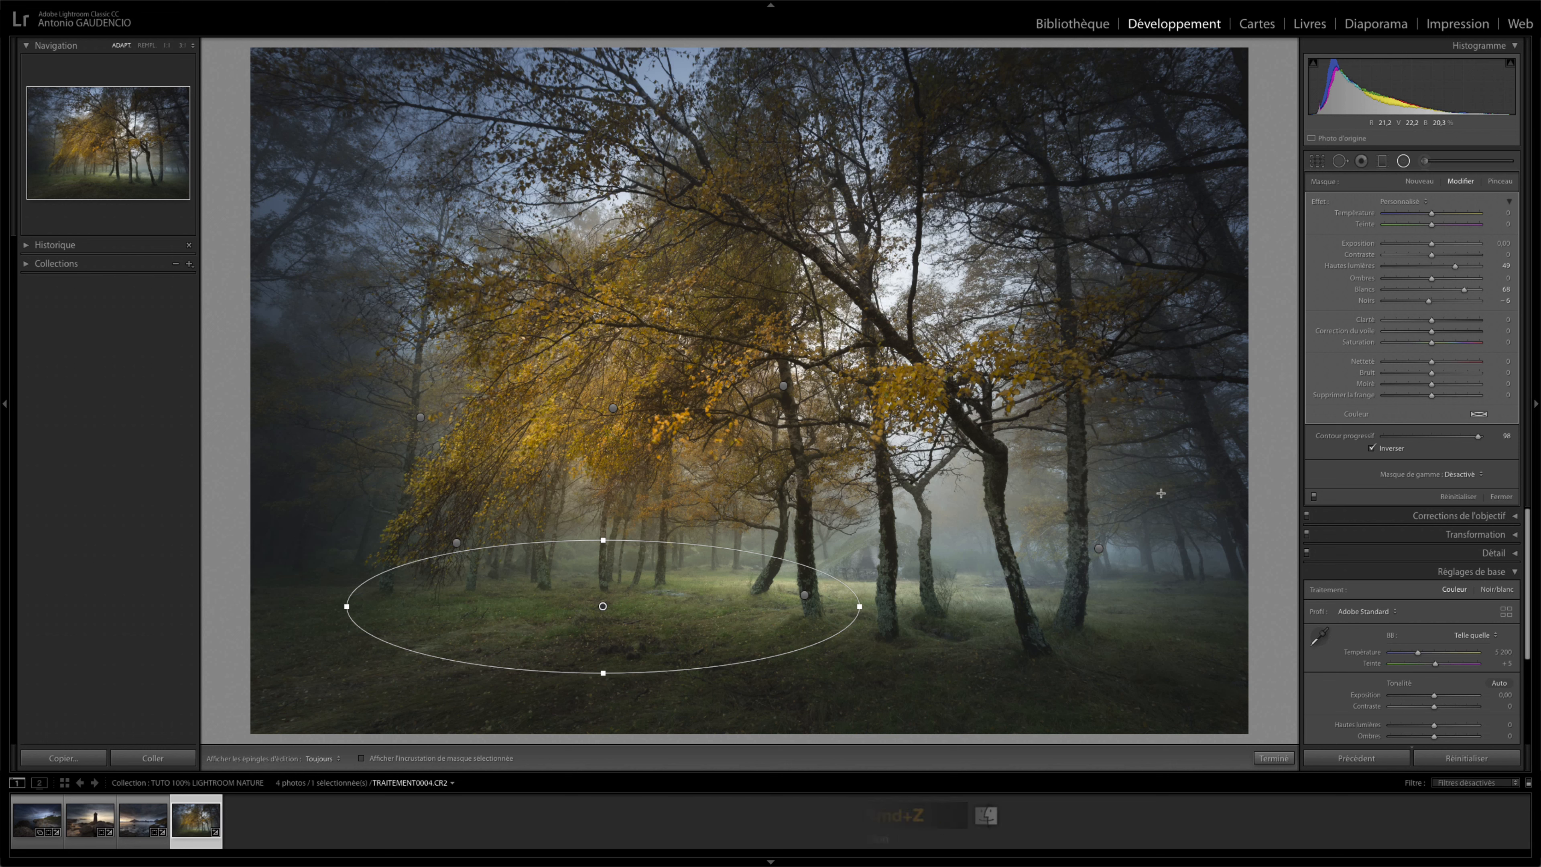
left_click(1313, 496)
left_click(1314, 496)
left_click(1314, 496)
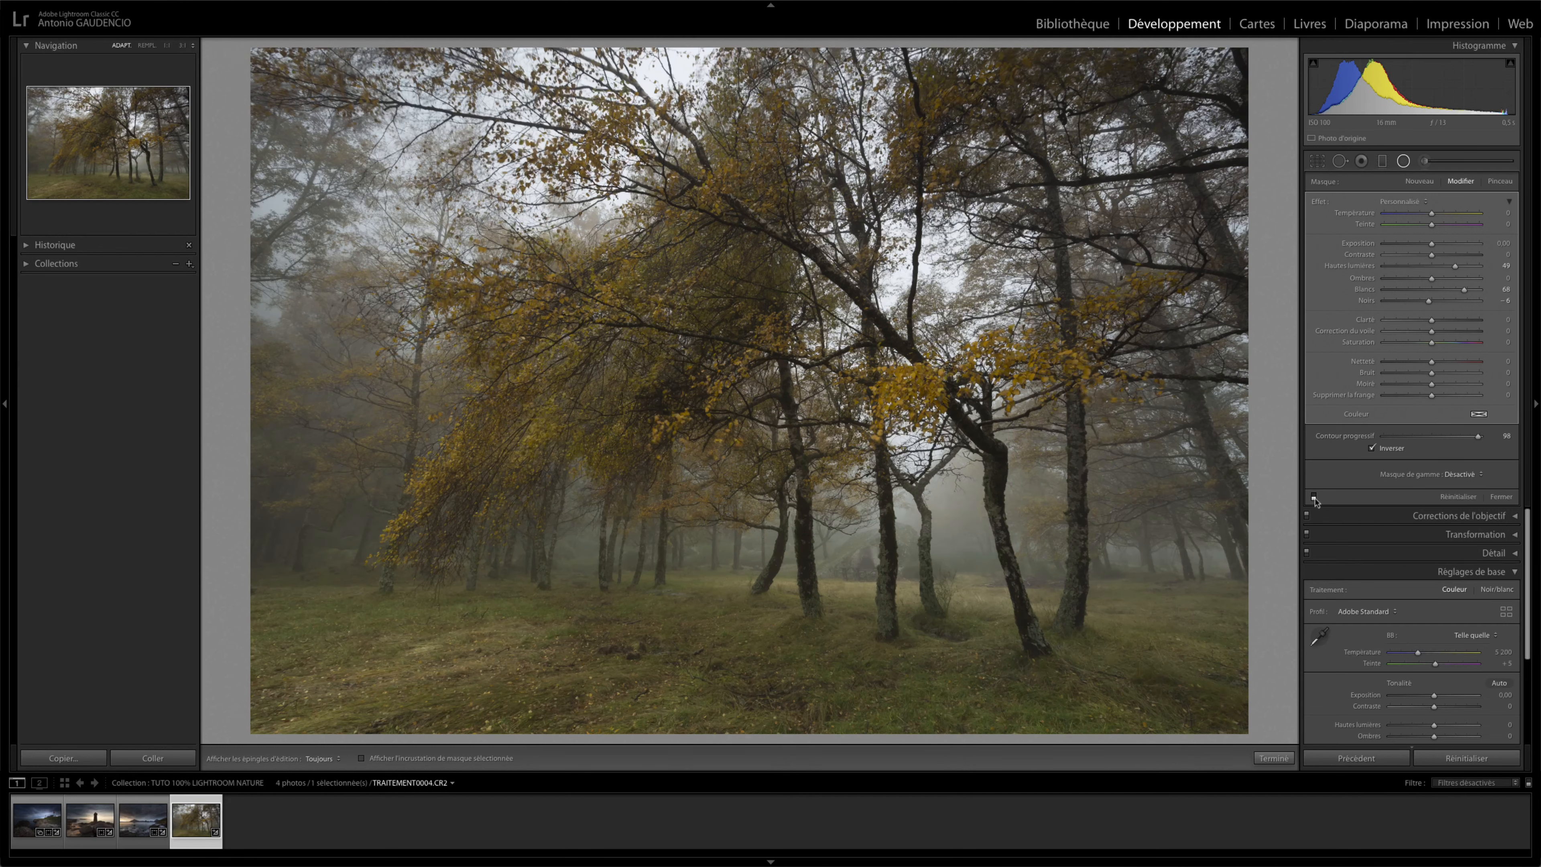
left_click(1313, 497)
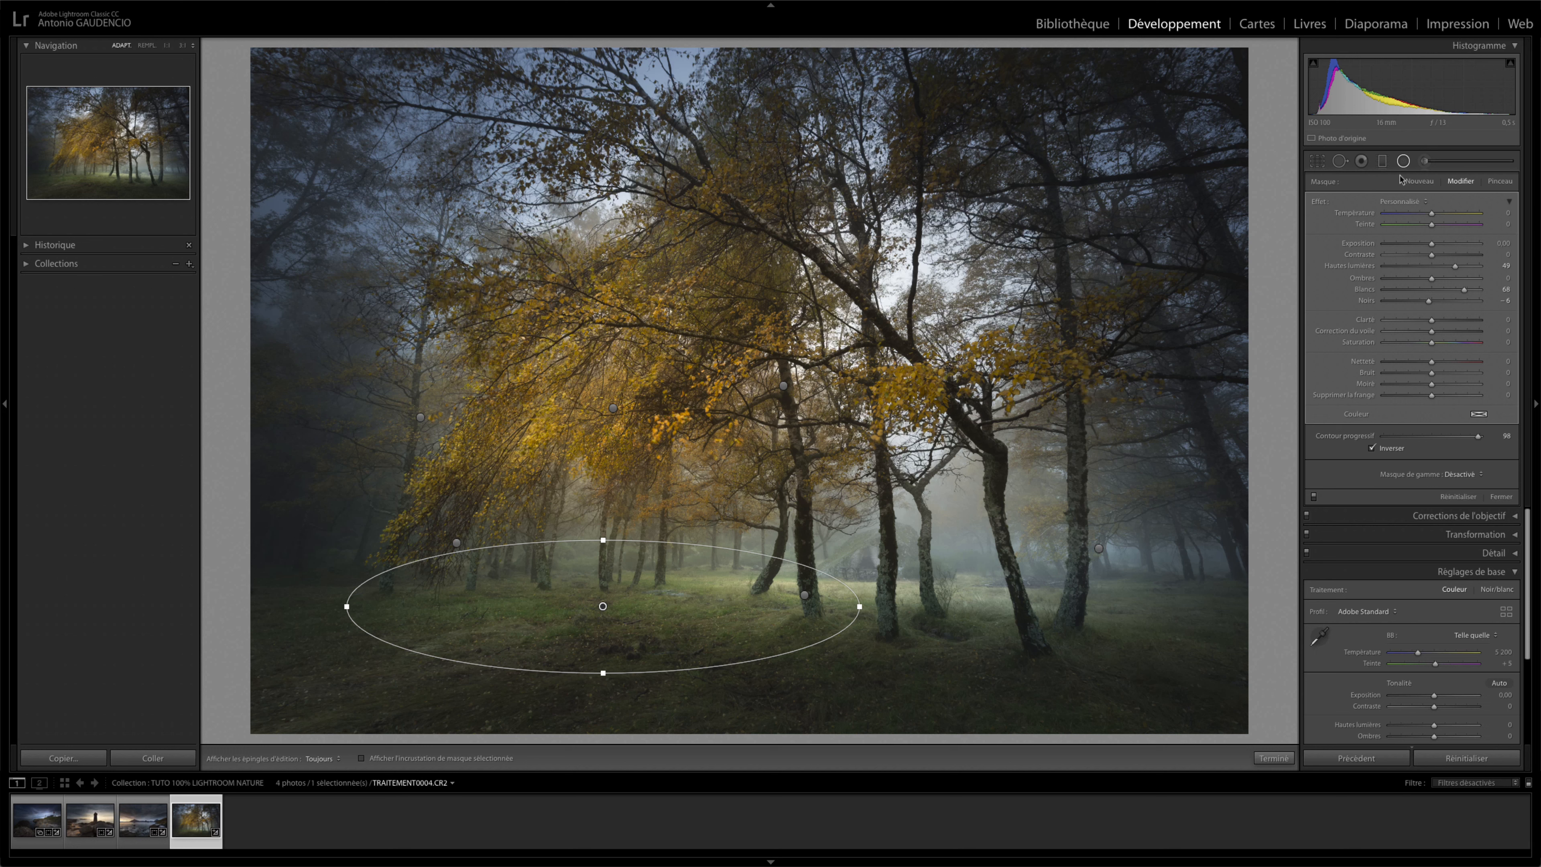
left_click(1404, 162)
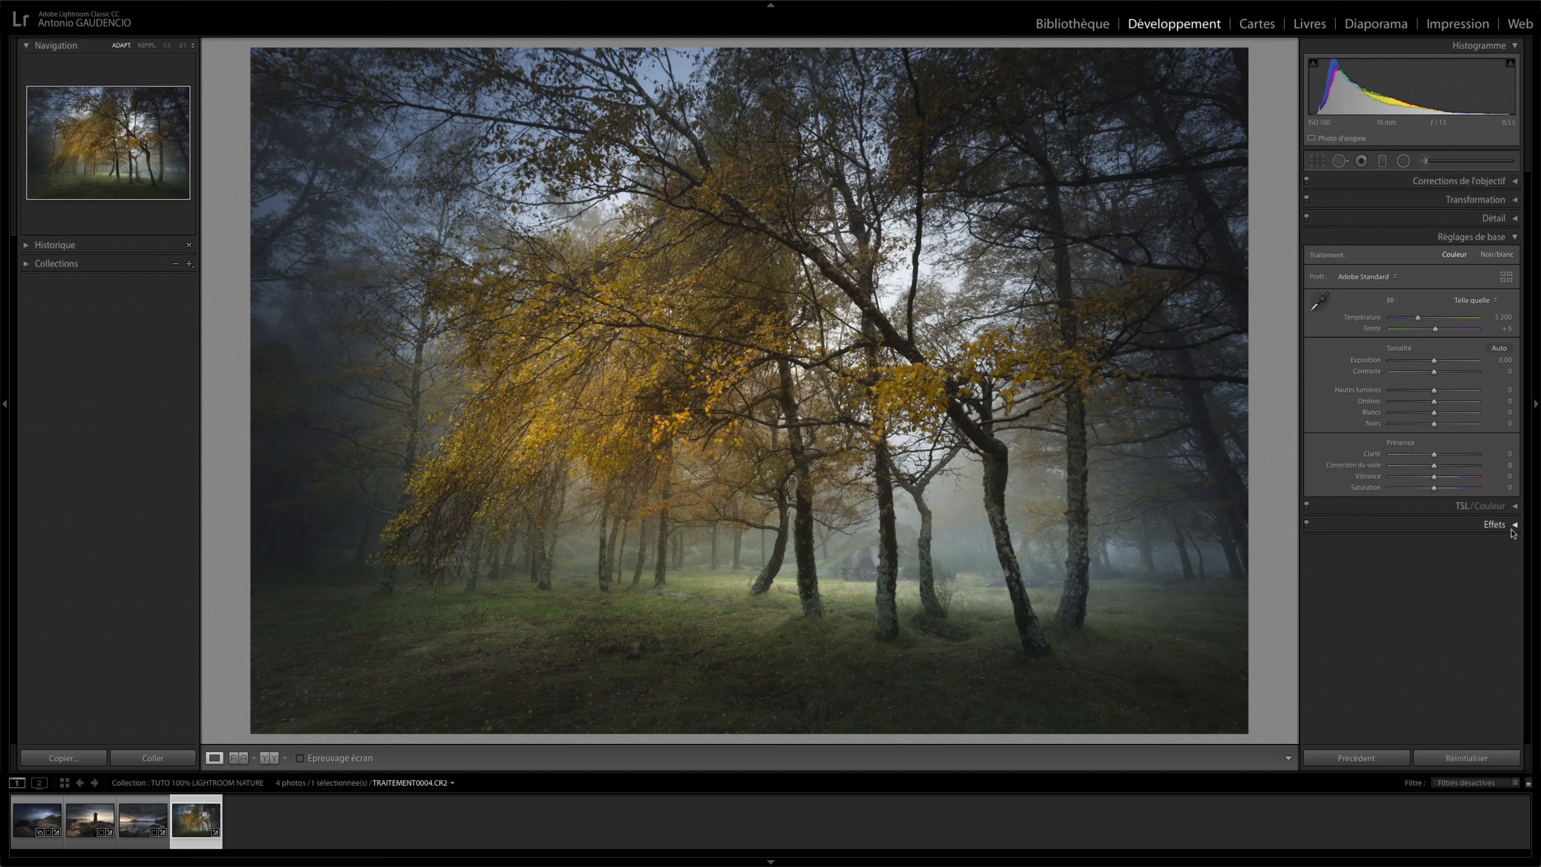
Adjust the foliage's luminance with the targeted adjustment tool, trying yellow at -100 and settling on yellow +48 and orange +9
left_click(1511, 508)
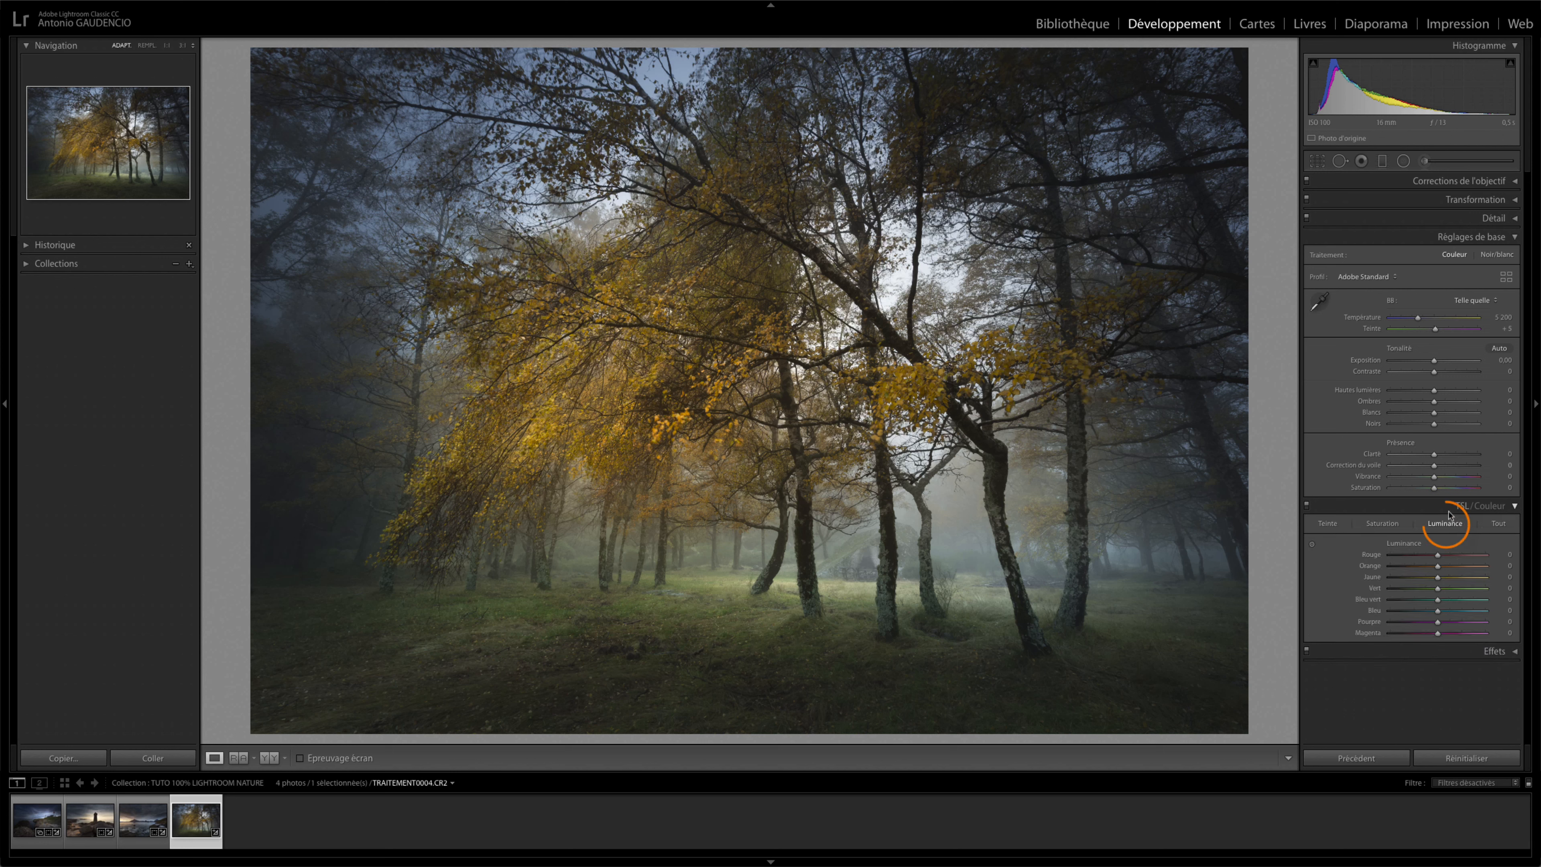
left_click(1314, 545)
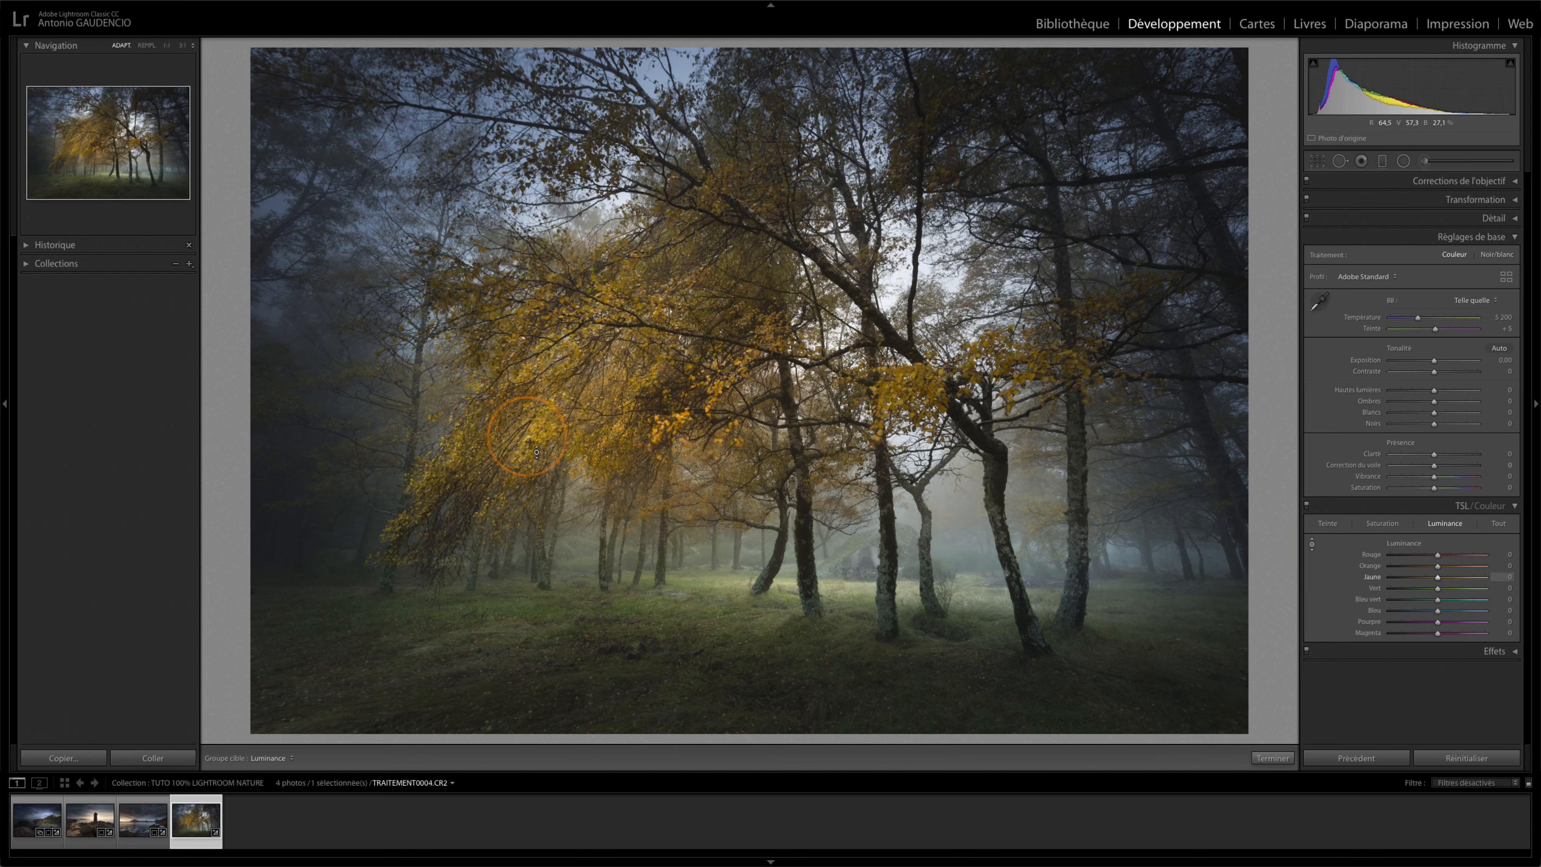
key("z")
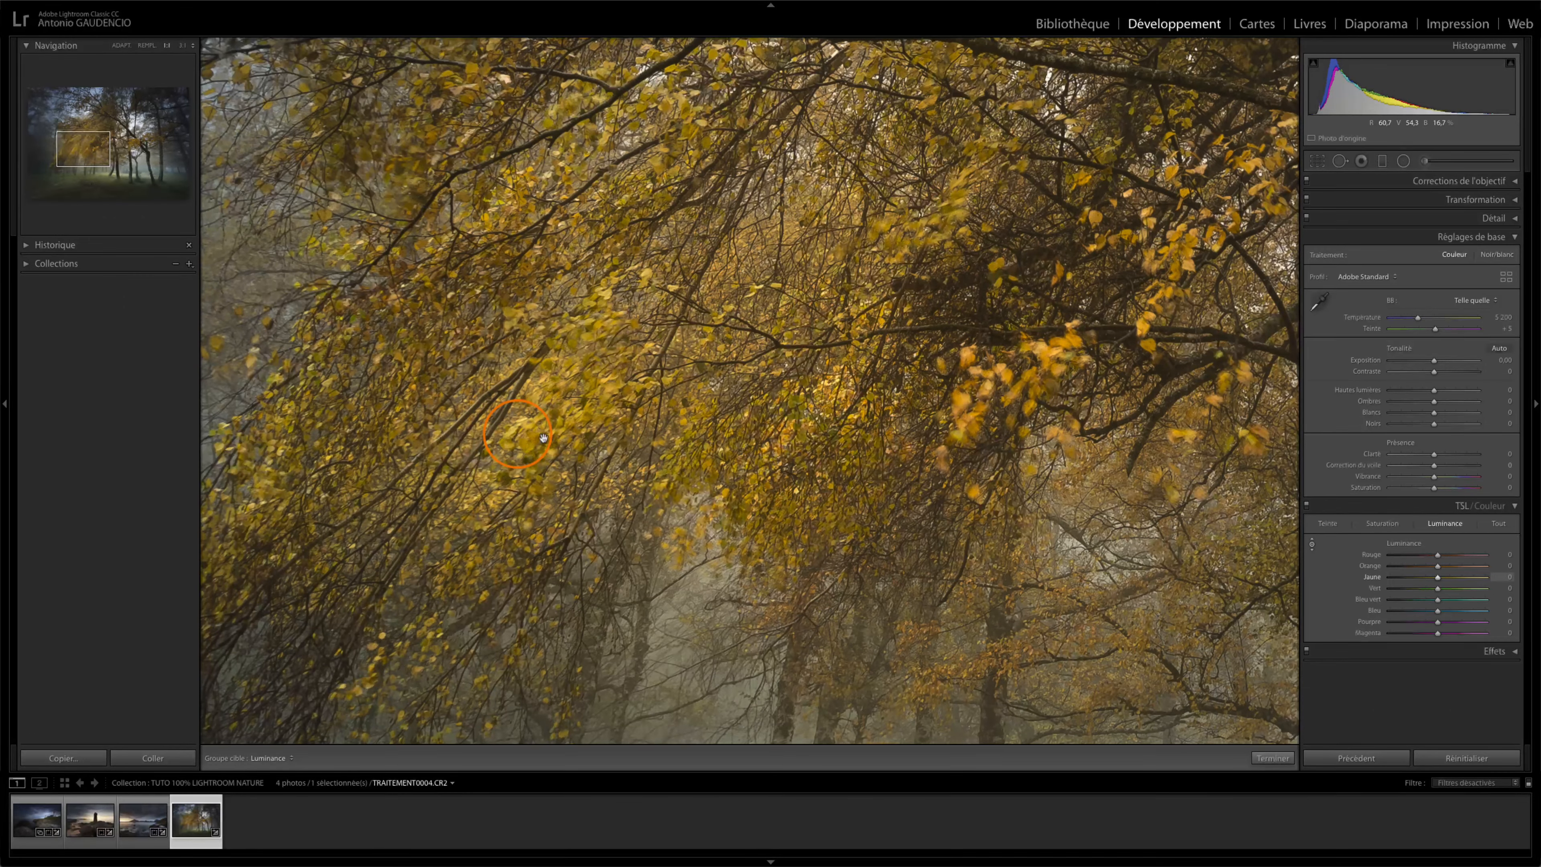
key("z")
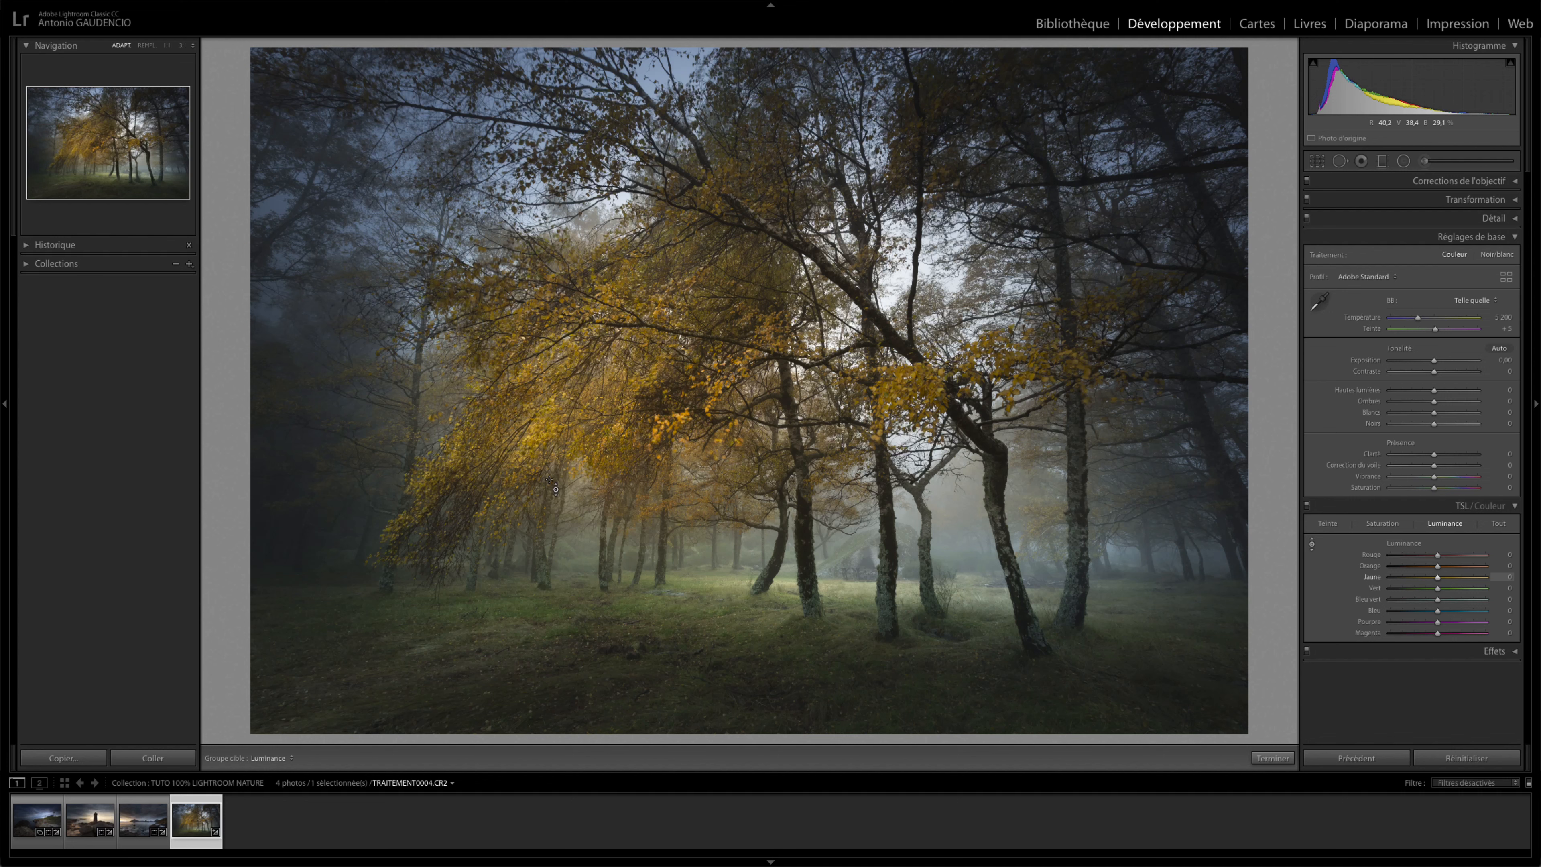
mouse_move(552, 485)
left_mouse_down()
mouse_move(532, 446)
mouse_move(534, 480)
left_mouse_up()
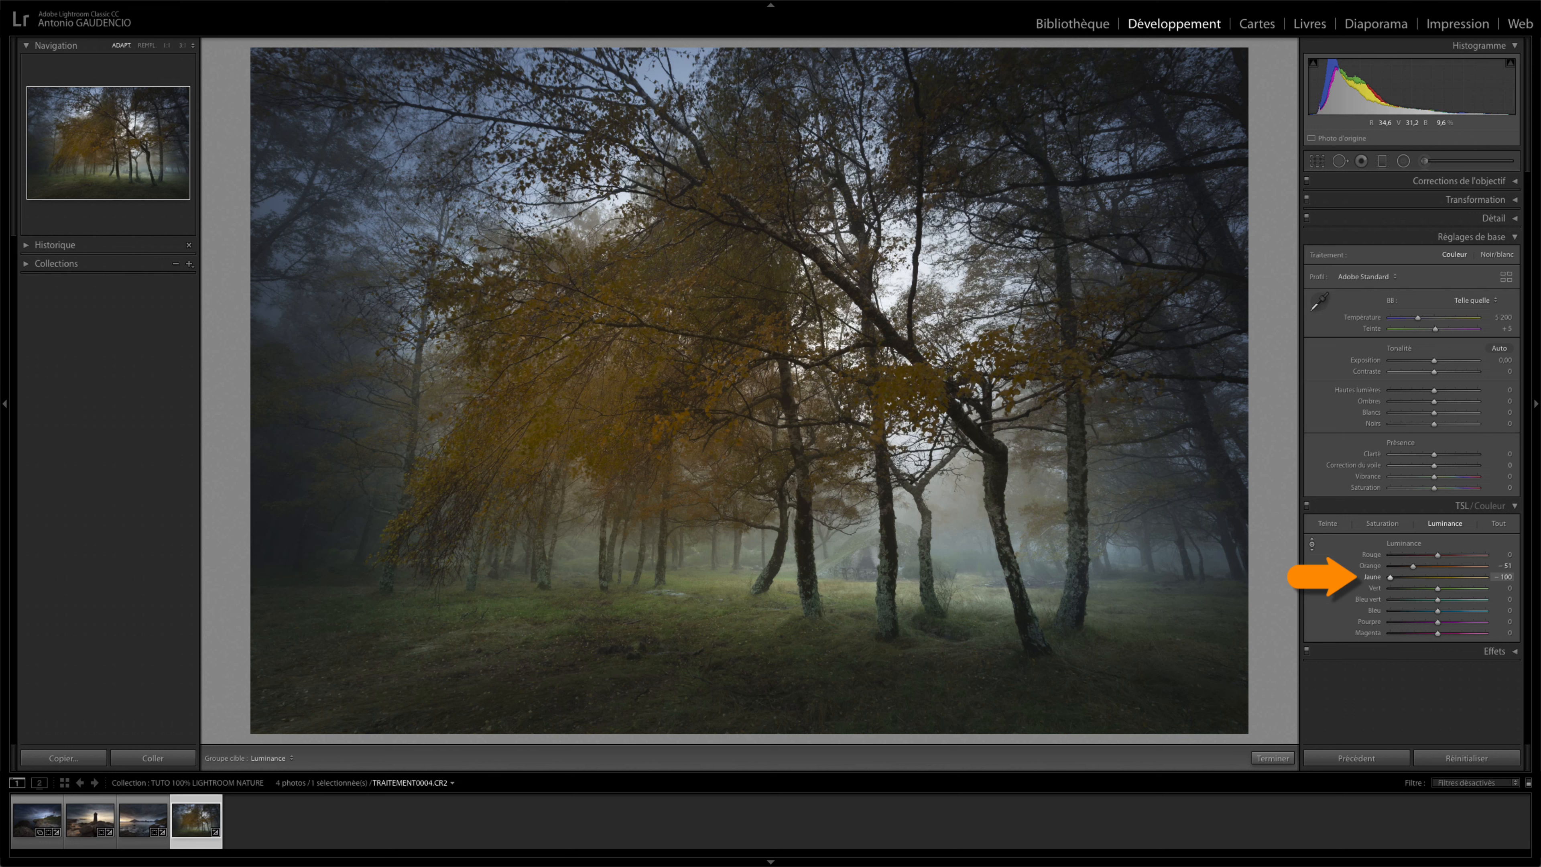
left_click_drag(532, 433, 532, 358)
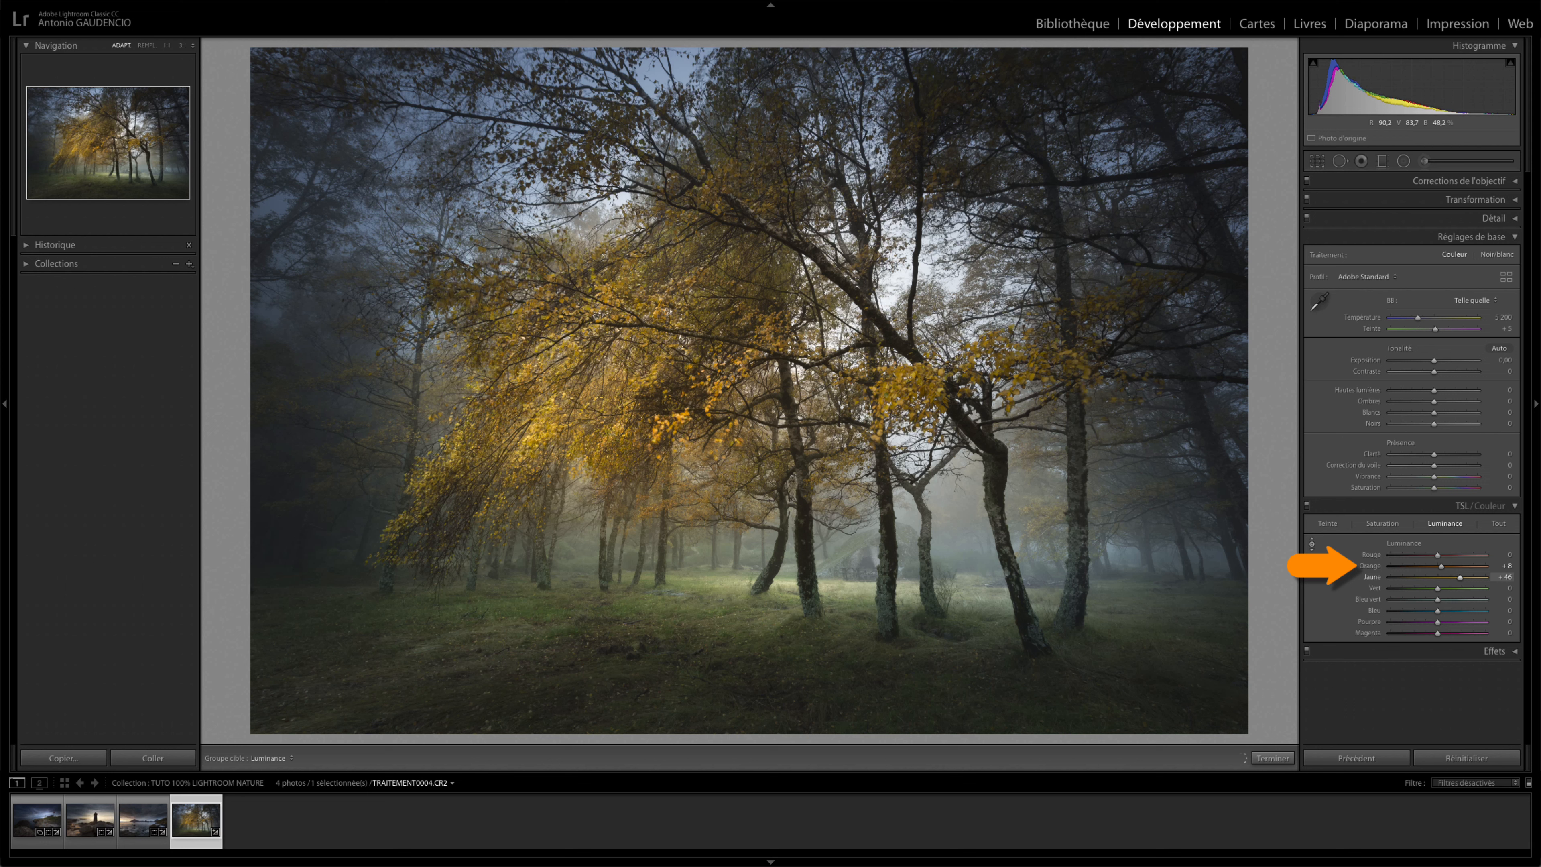
key("Up")
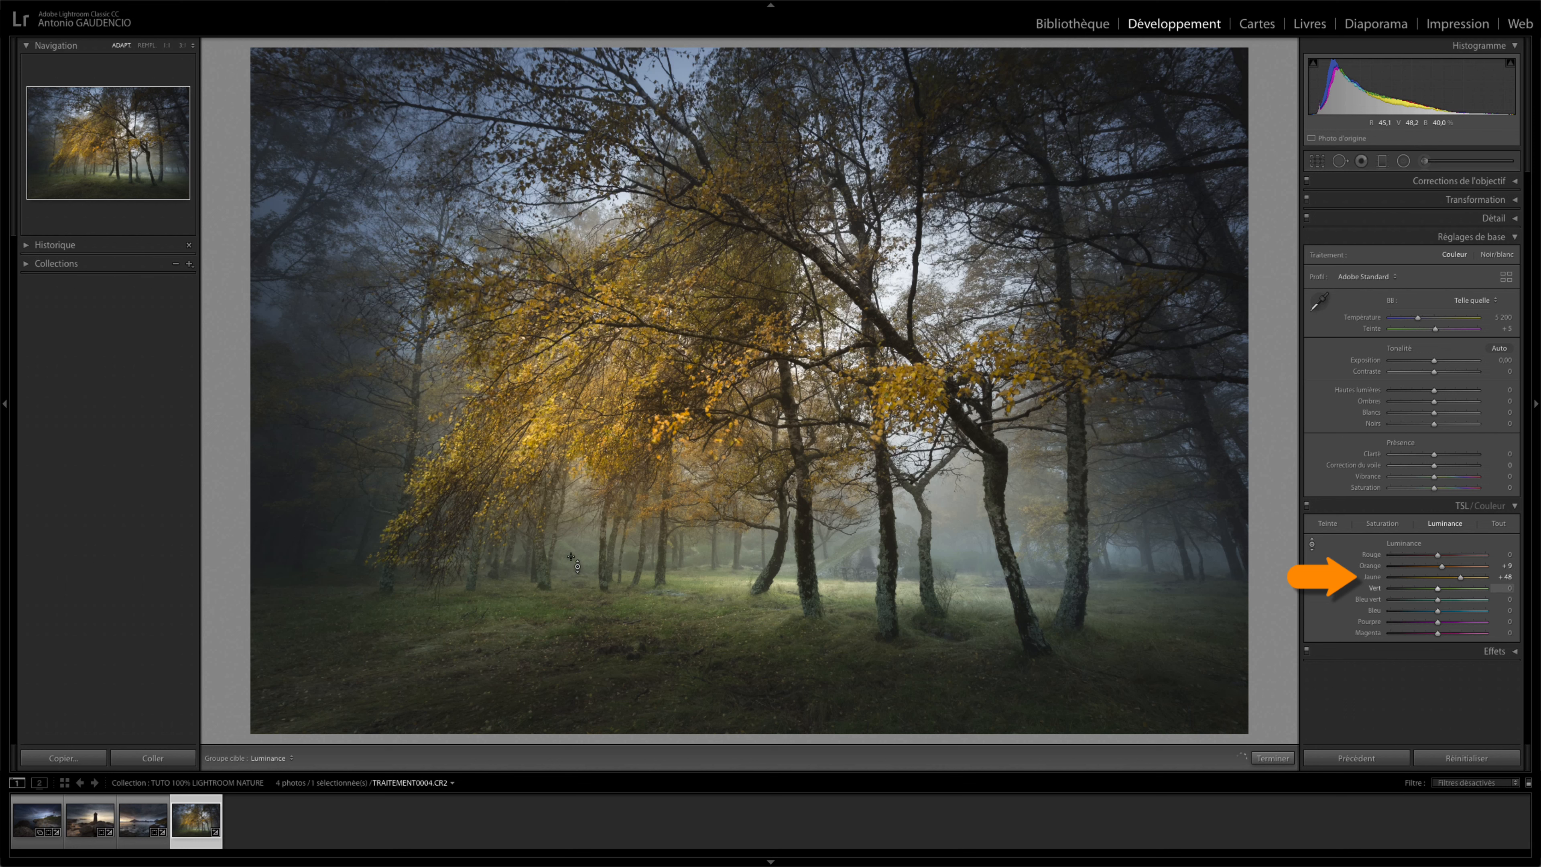
Undo and redo the foliage luminance change to compare the photo before and after it
key("ctrl+z")
key("Escape")
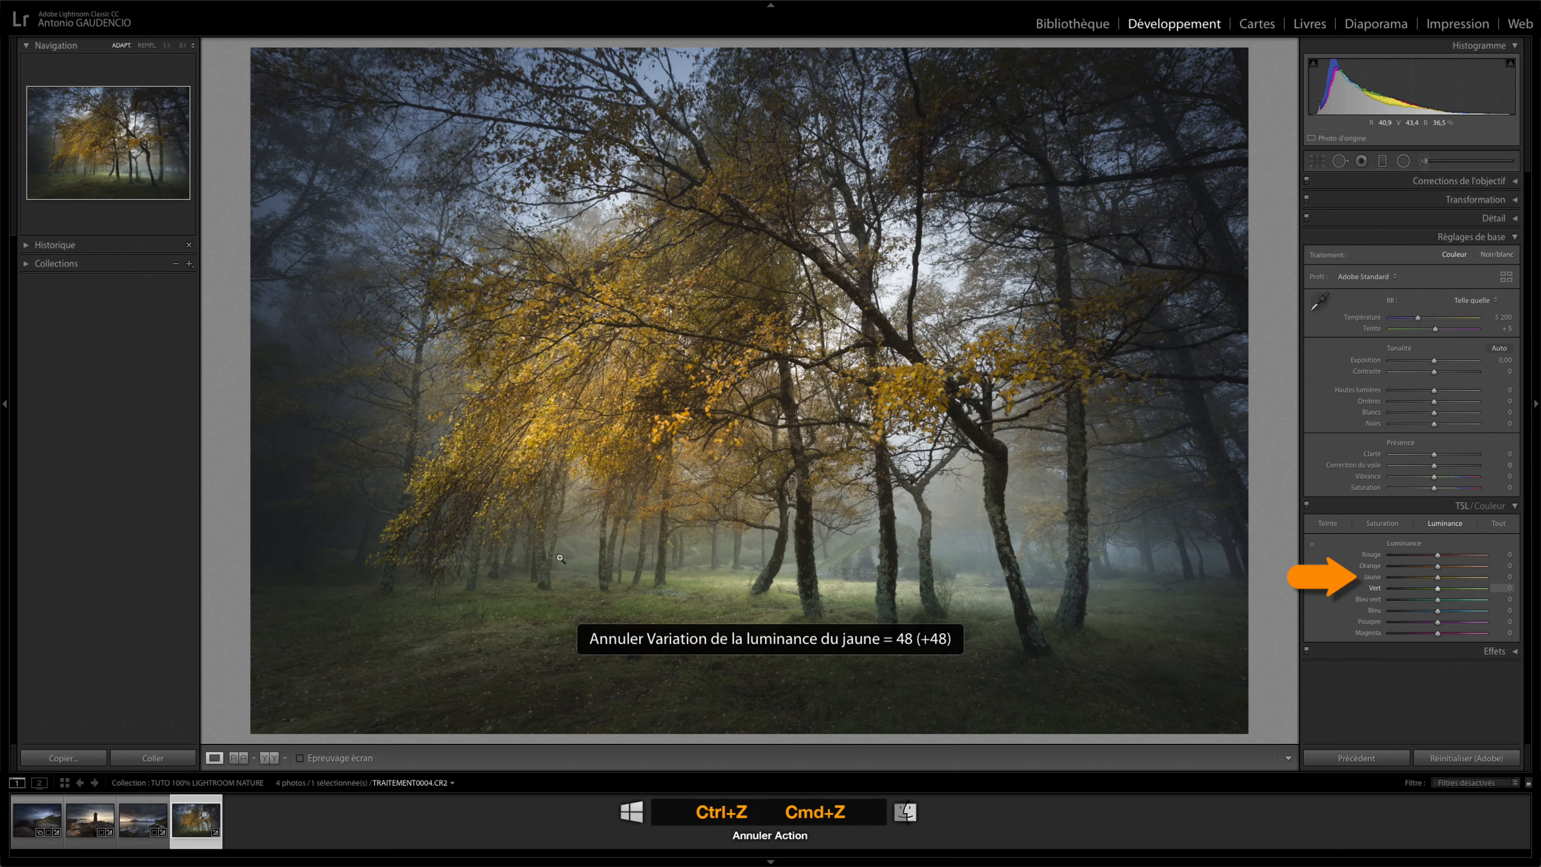
key("ctrl+y")
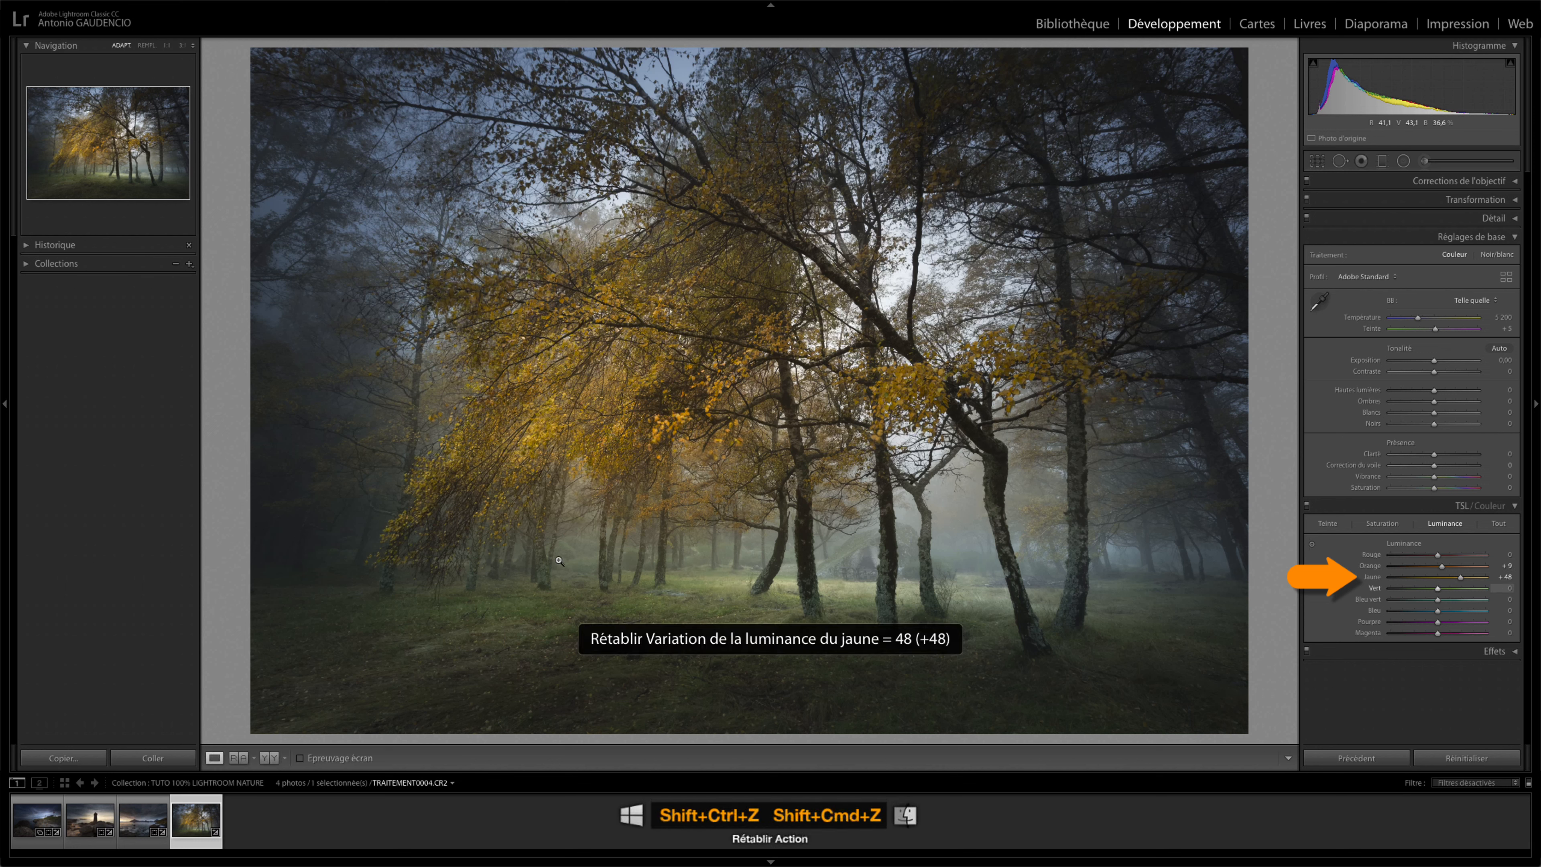
key("ctrl+shift+z")
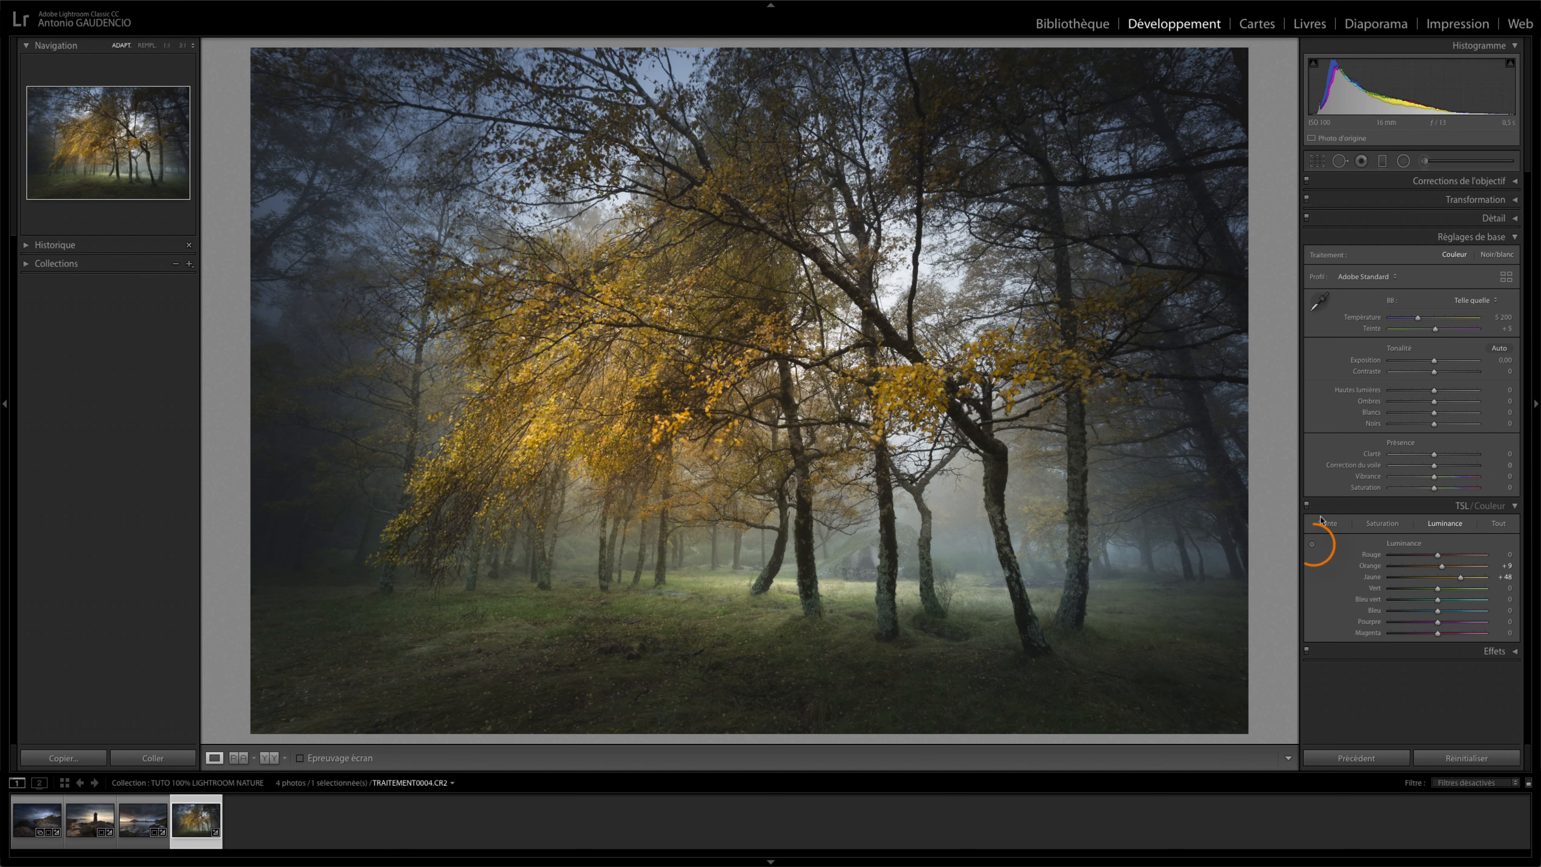
left_click(1312, 545)
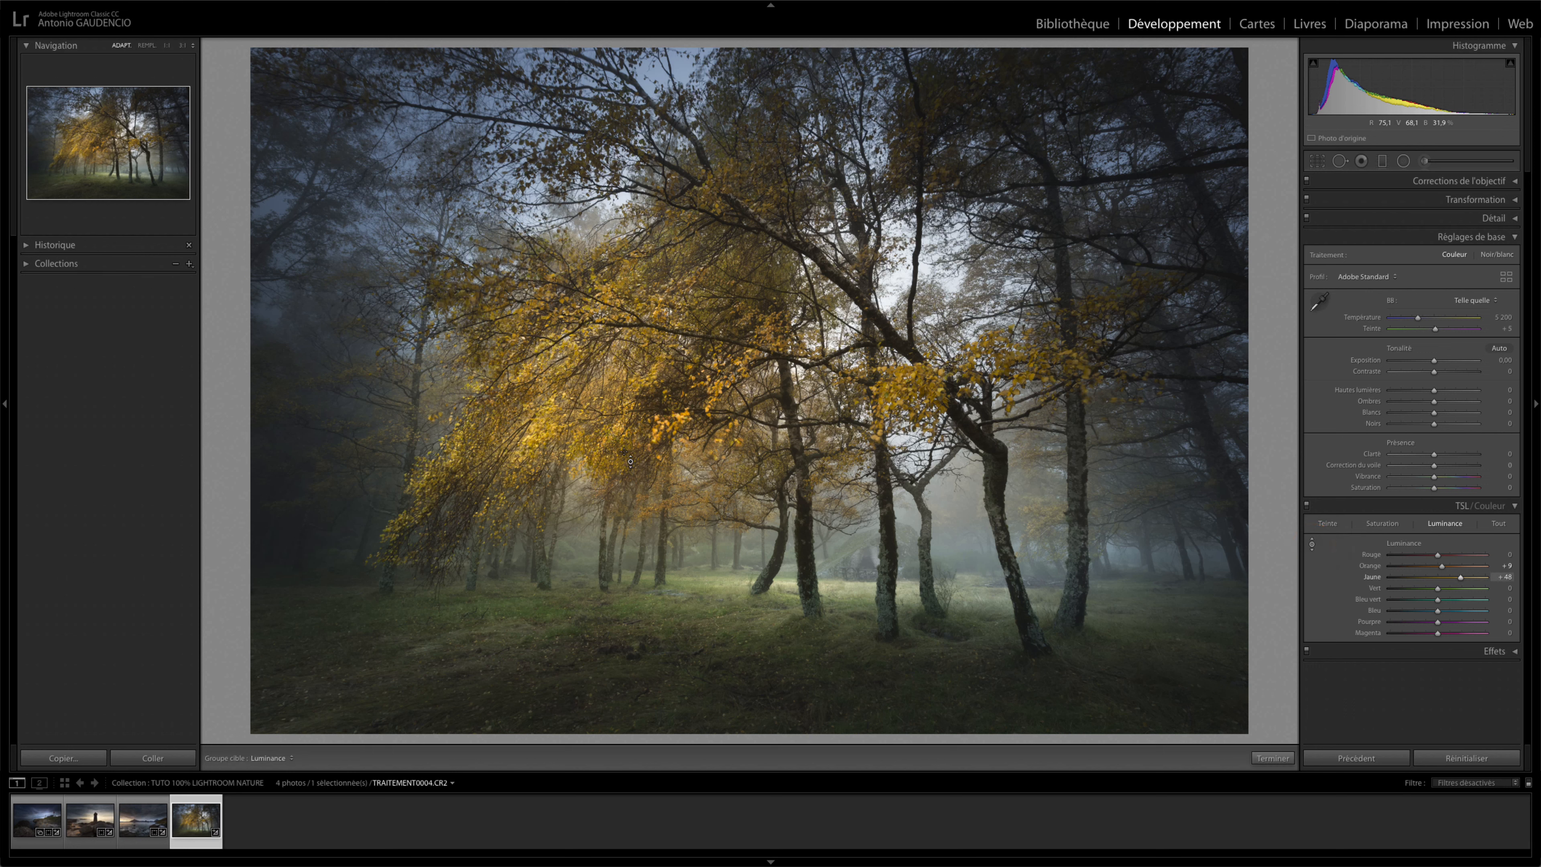
left_click(1312, 545)
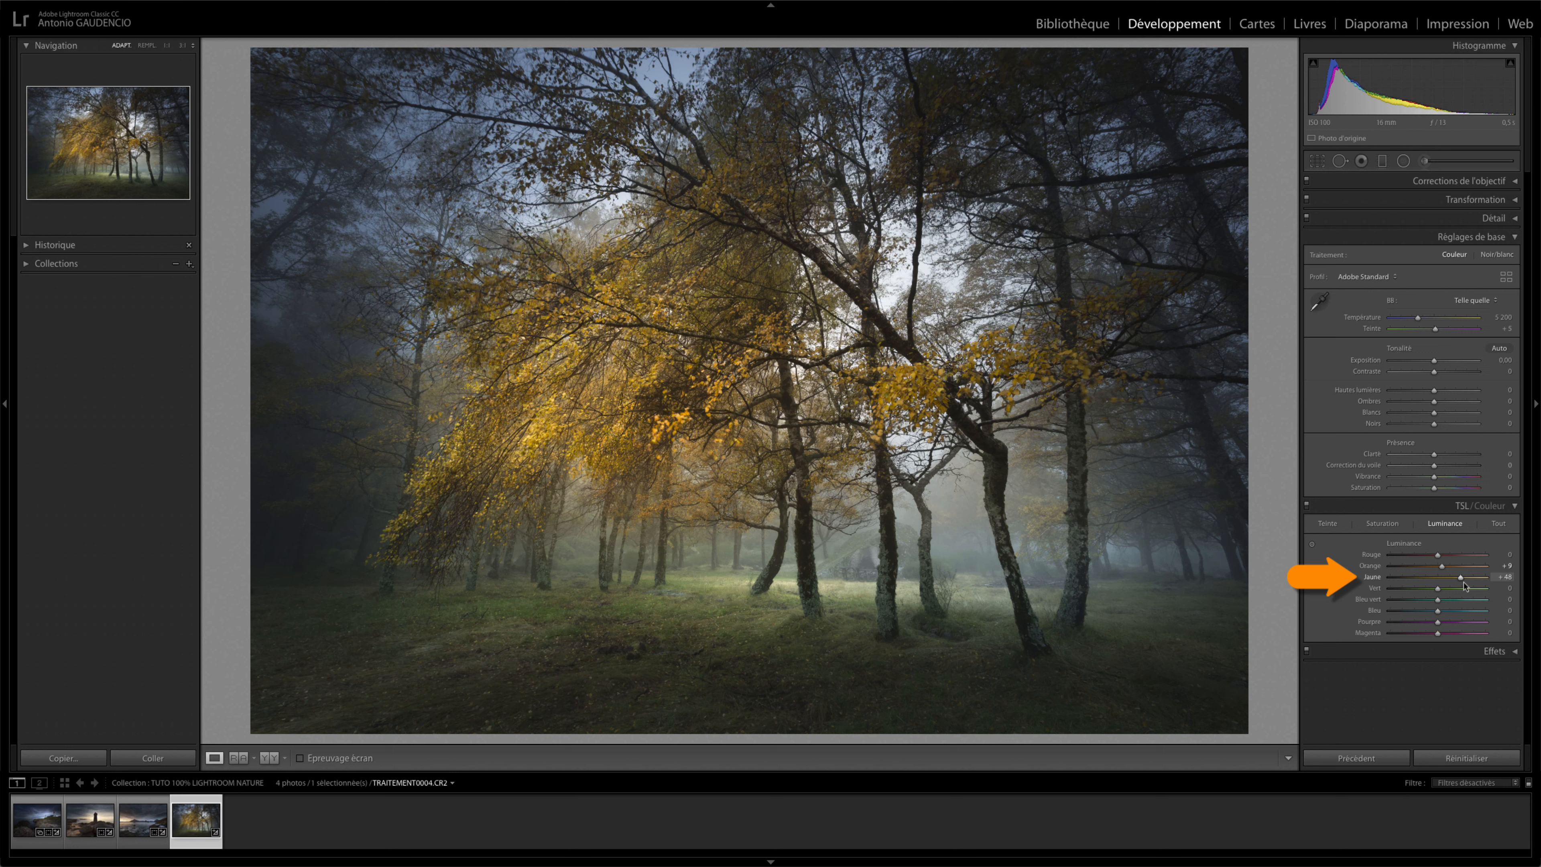
Raise the yellow luminance to +73, compare it with the previous value and close the colour adjustments
left_click_drag(1465, 584, 1477, 579)
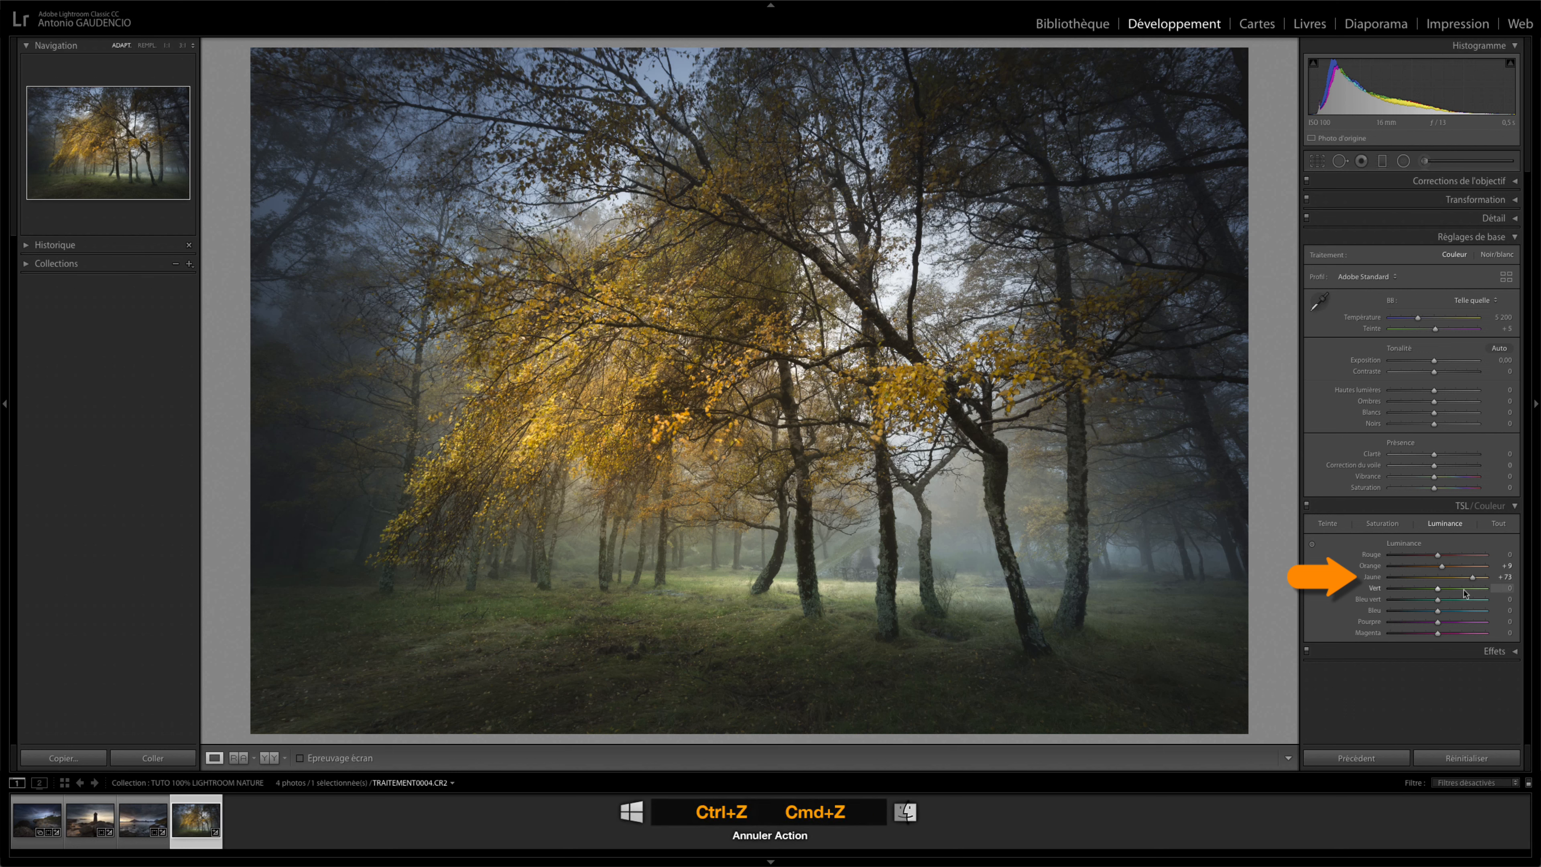
key("ctrl+z")
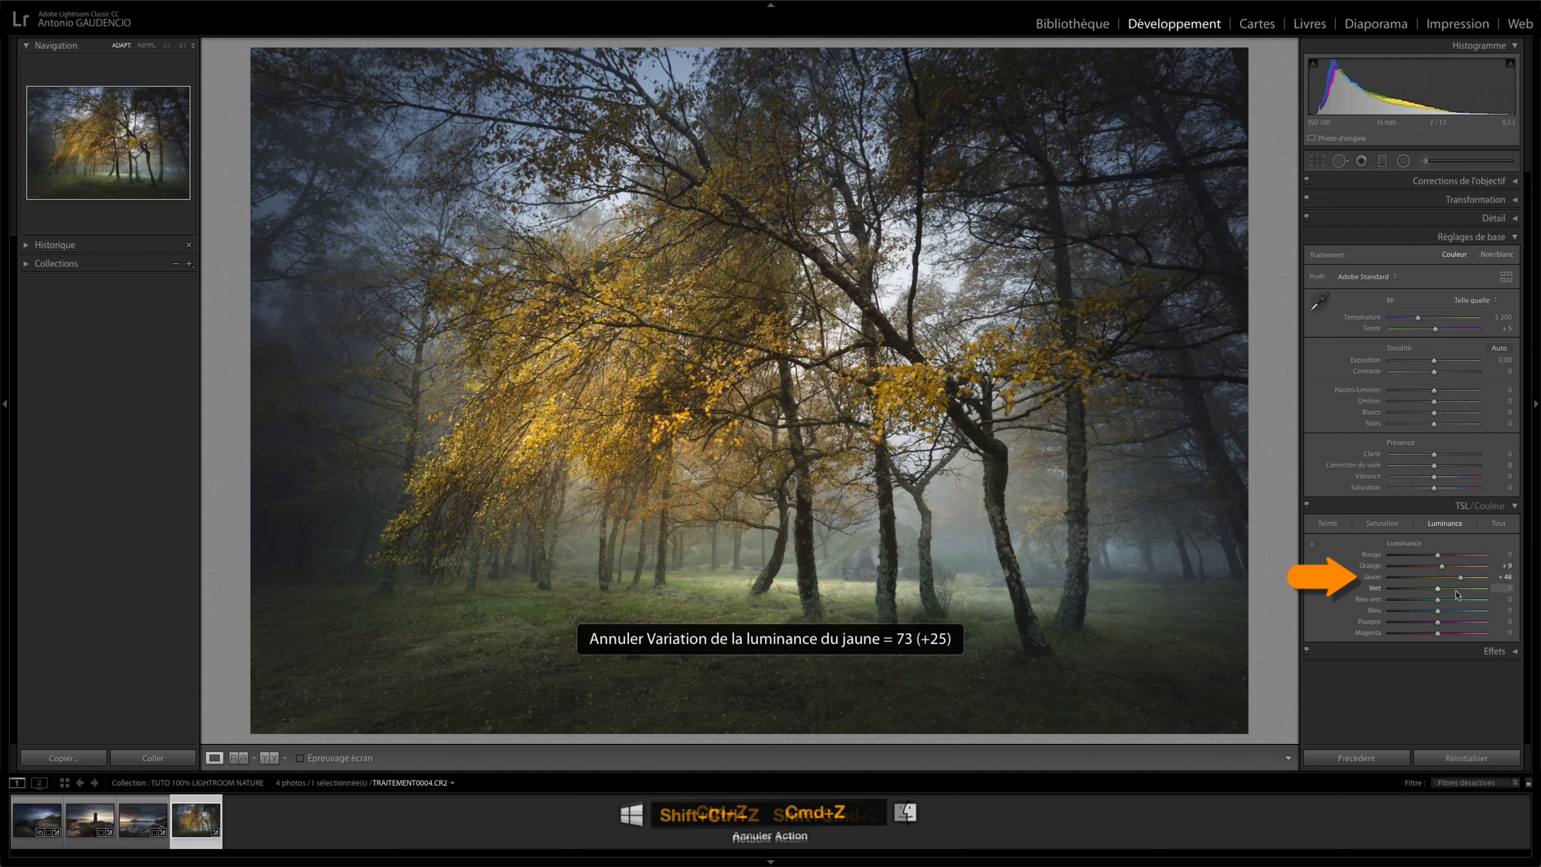
key("ctrl+shift+z")
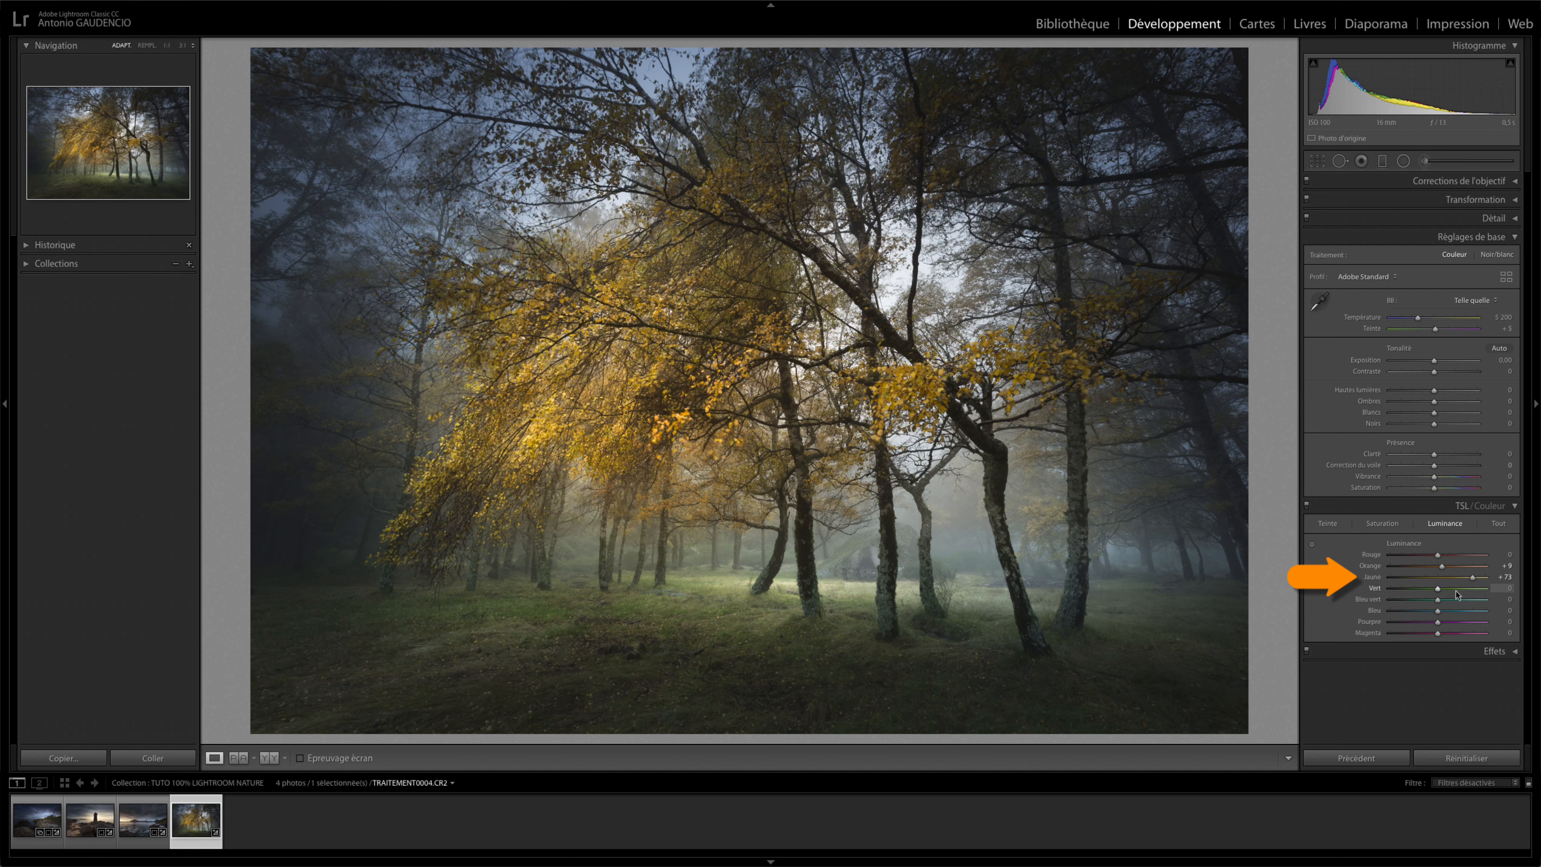
left_click(1514, 508)
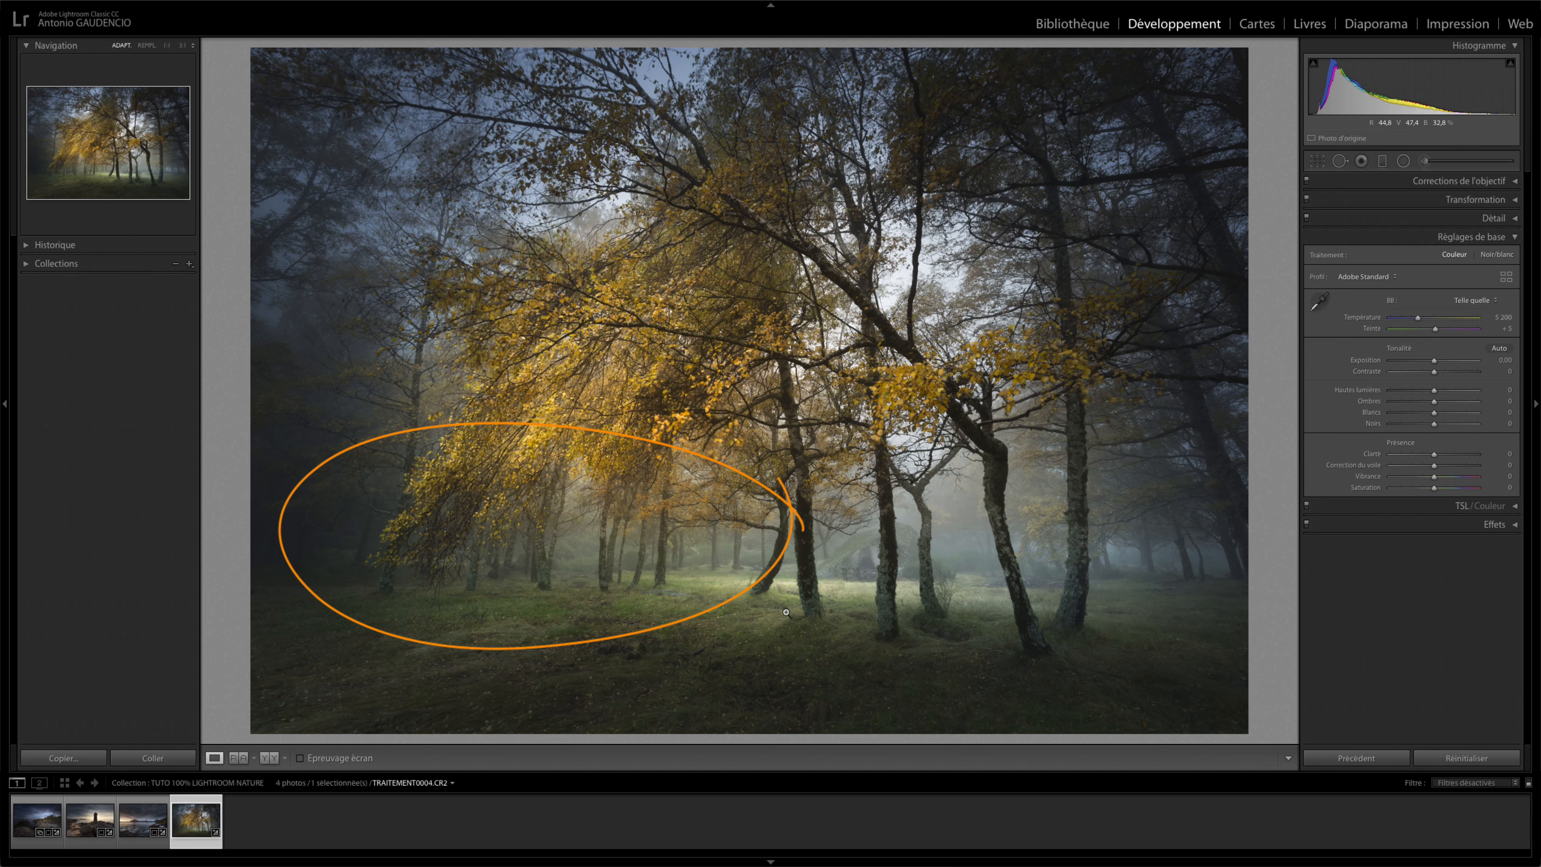
Add an inverted radial filter with feather 80 over the lower-left foliage and misty trees, checking its coverage with the mask overlay
left_click(1403, 160)
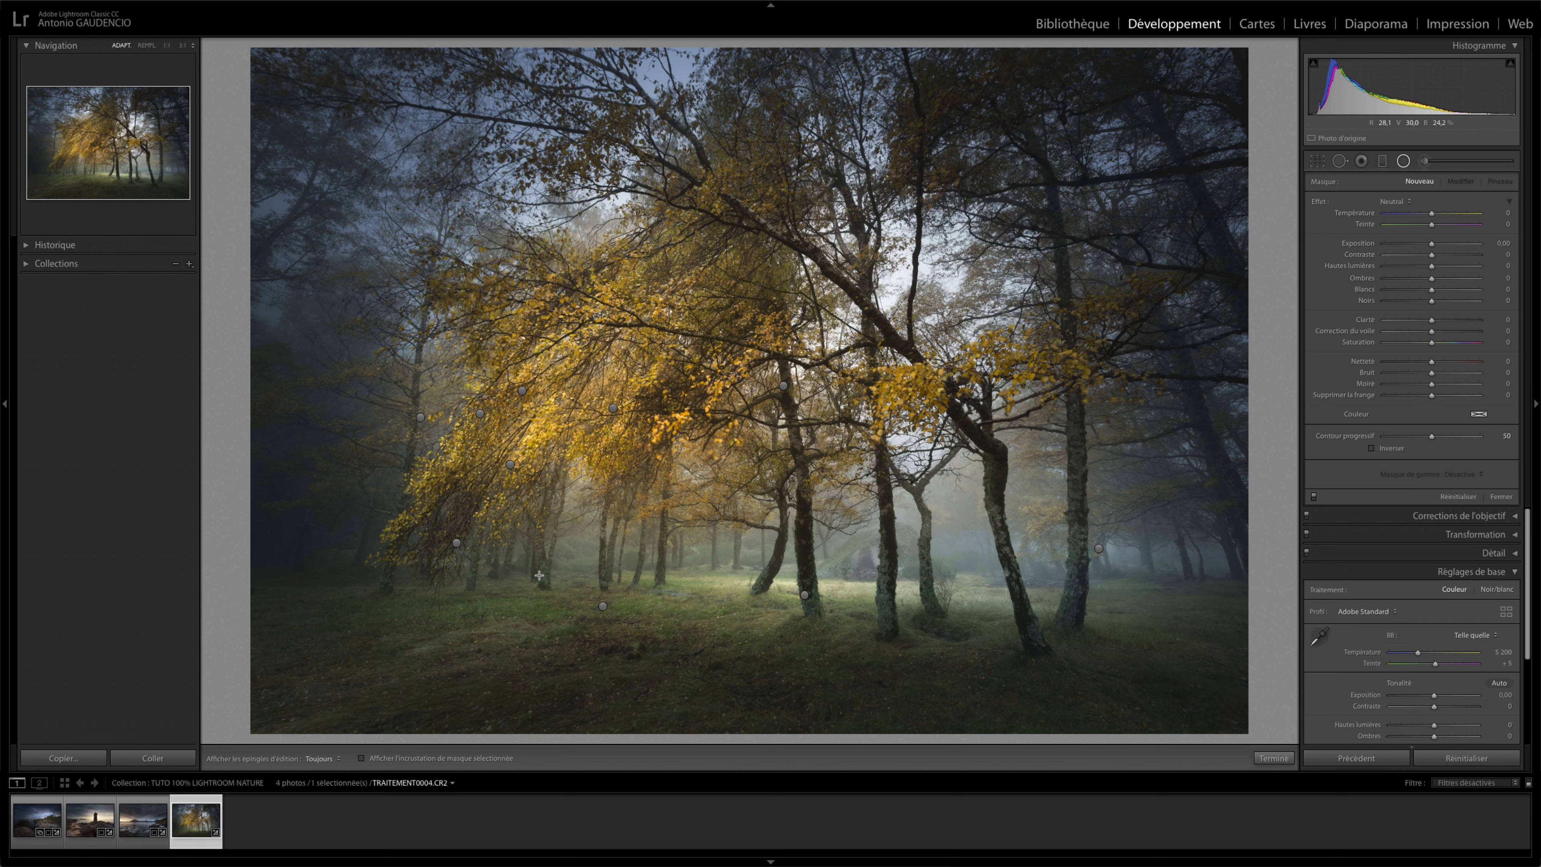
left_click_drag(480, 549, 696, 693)
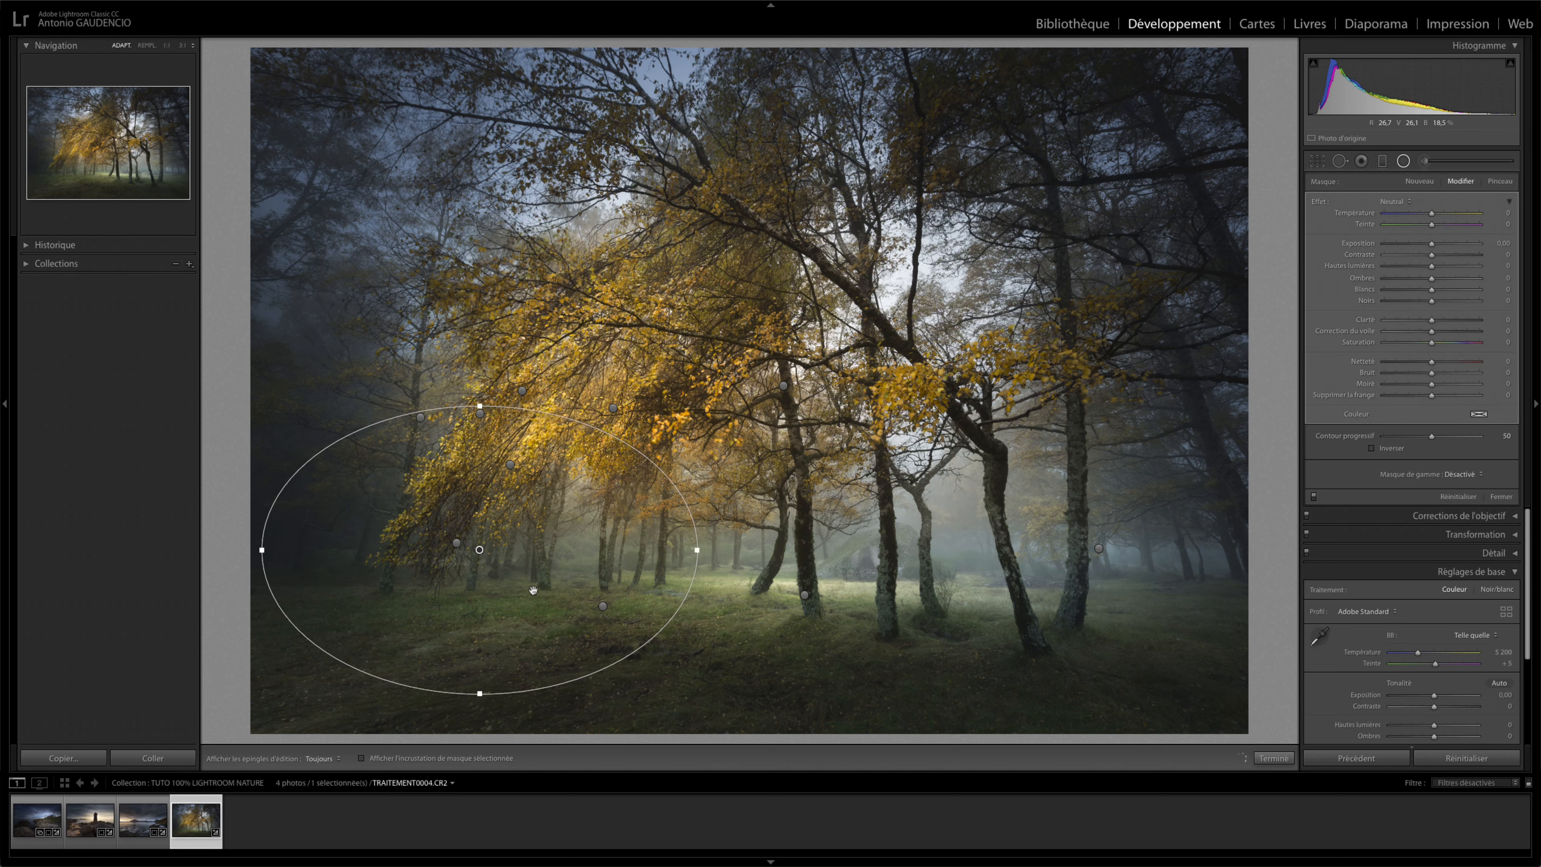
left_click_drag(480, 549, 531, 515)
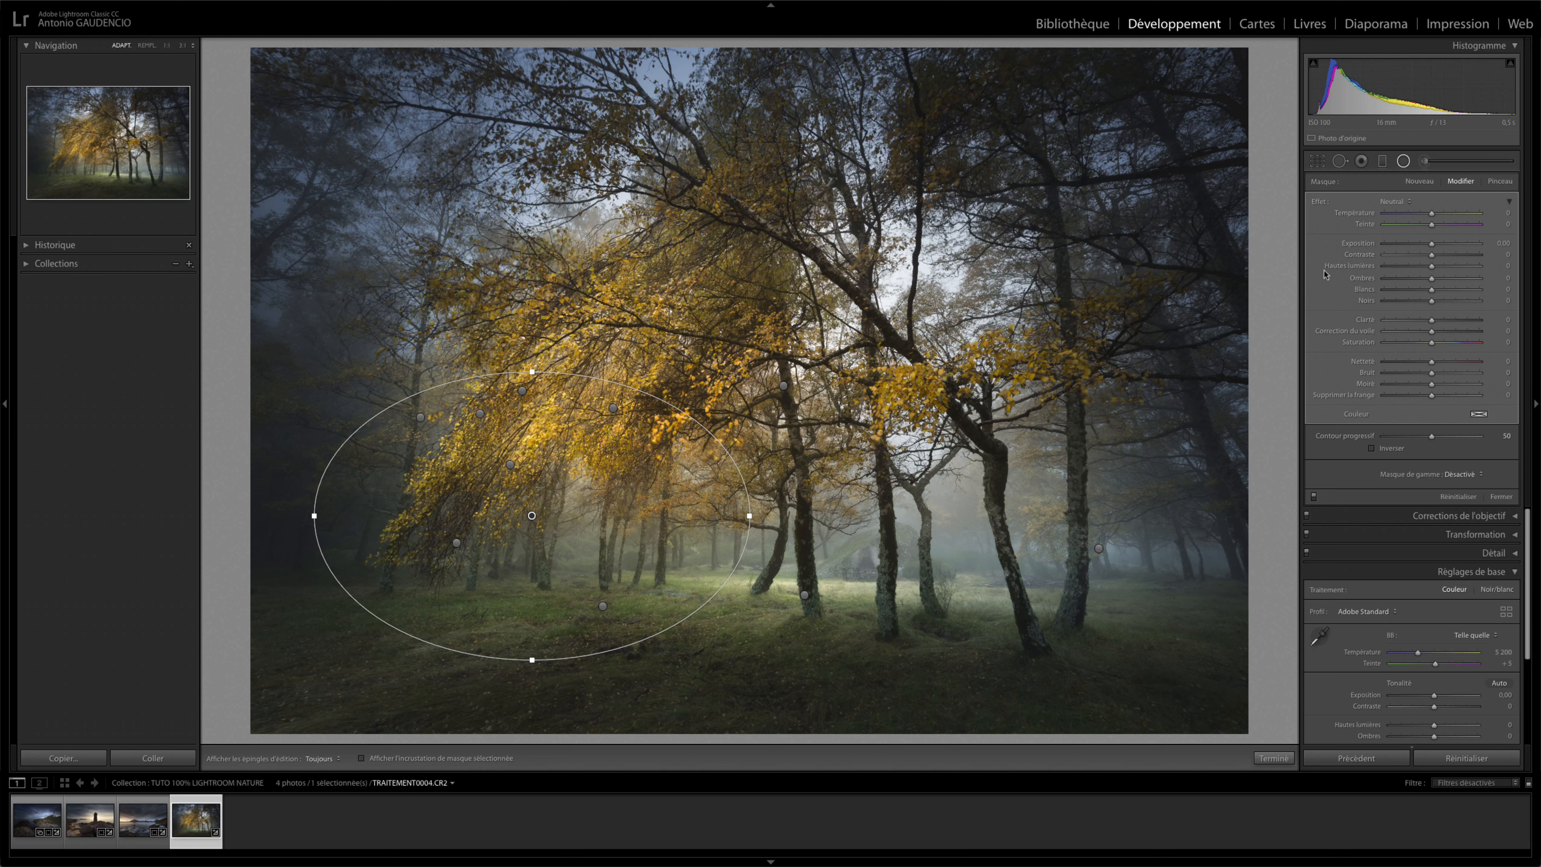
left_click(1372, 448)
left_click_drag(1434, 437, 1461, 448)
key("o")
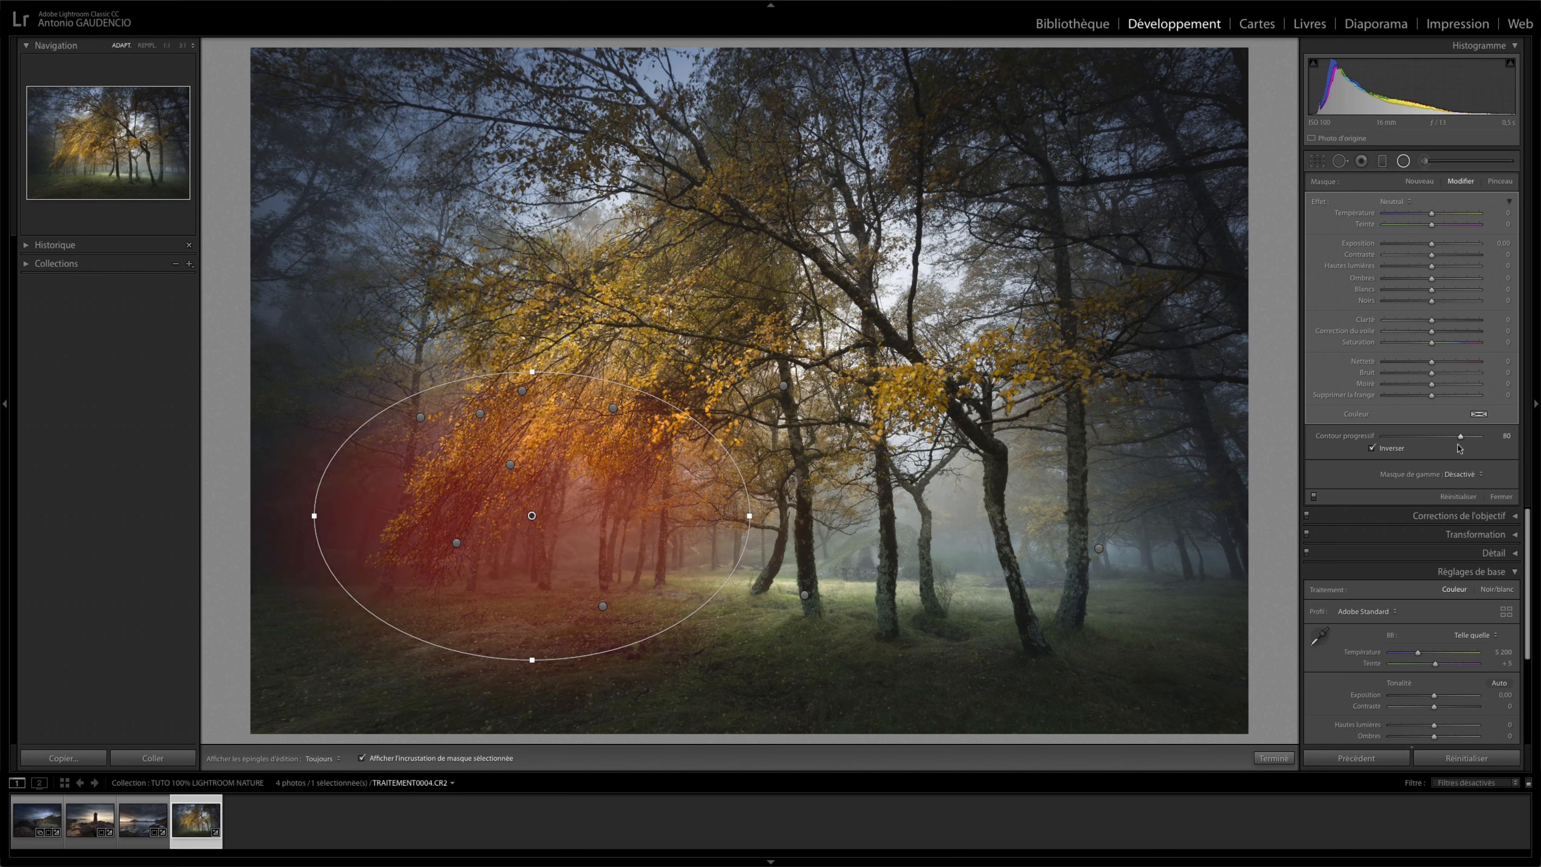
key("o")
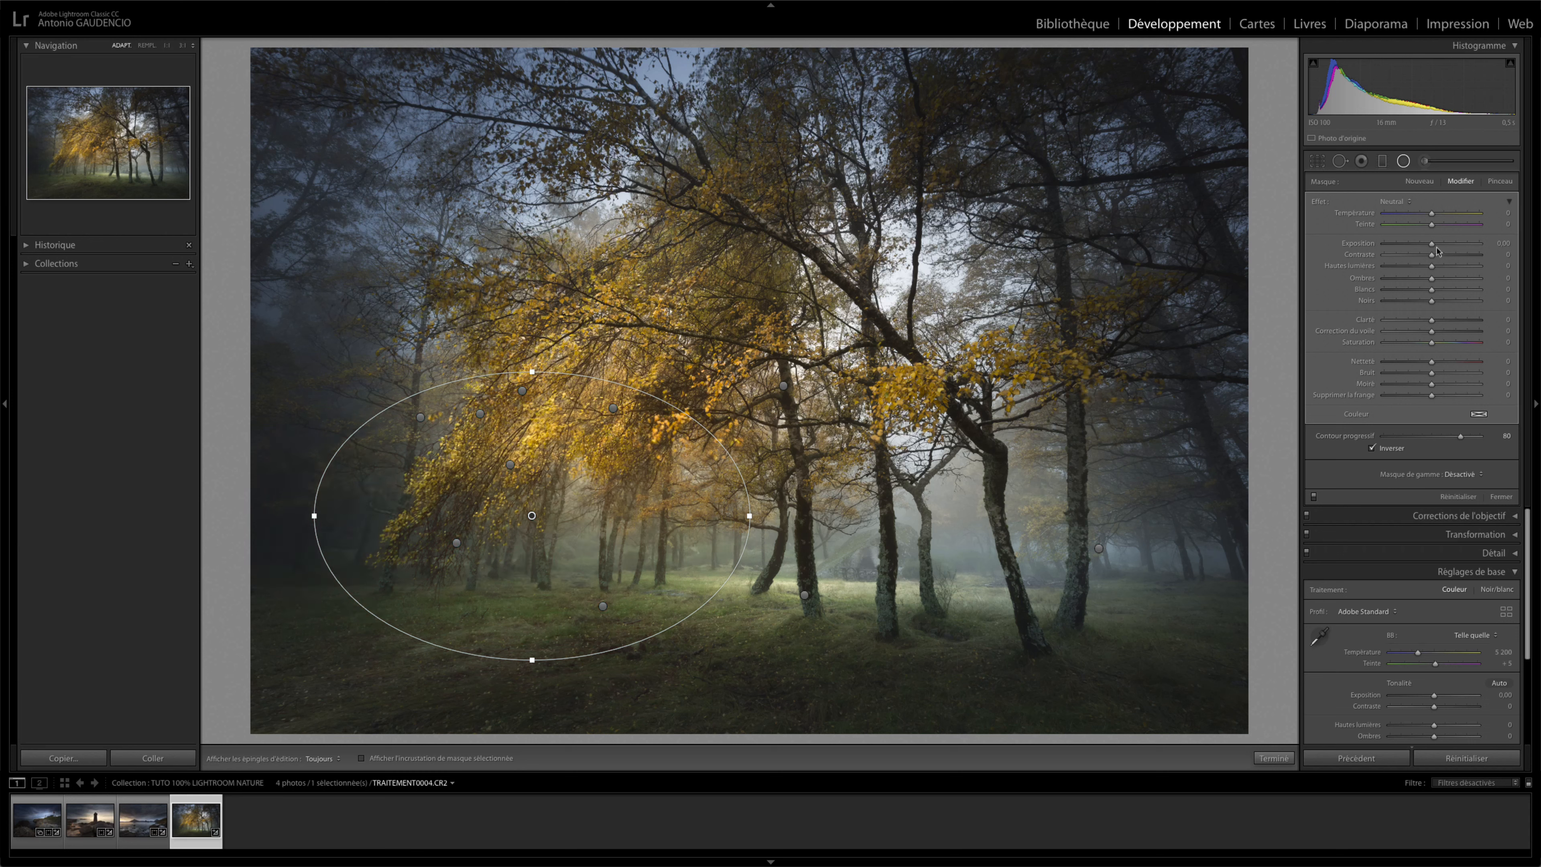
Set the new filter's exposure to 0.40, blacks to -18 and highlights to 11, and inspect the foliage up close
left_click_drag(1433, 247, 1438, 247)
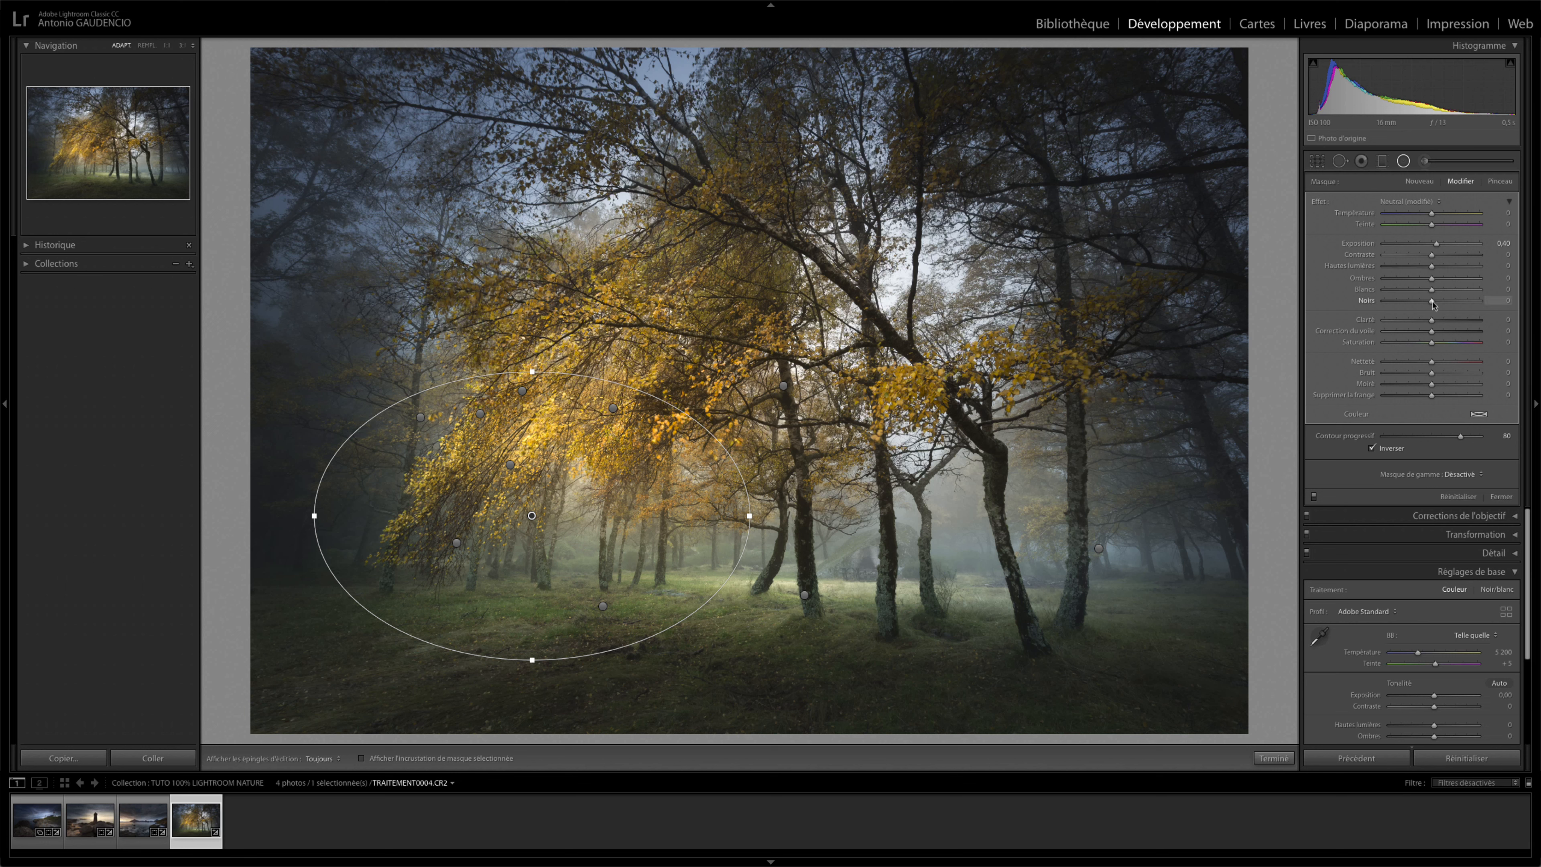
left_click_drag(1432, 301, 1425, 302)
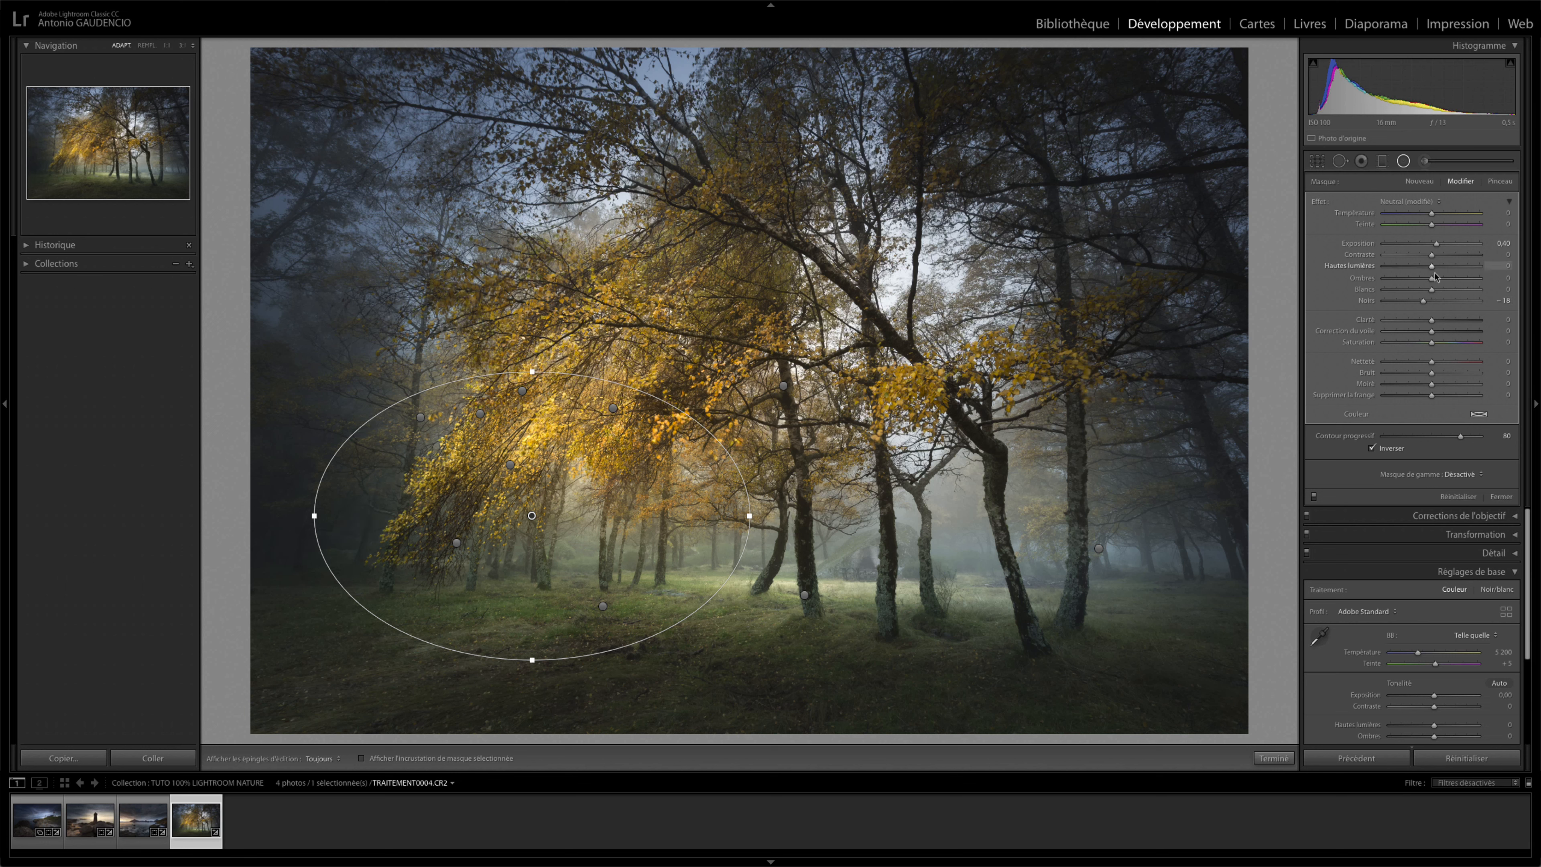
left_click_drag(1433, 273, 1437, 273)
left_click(489, 489)
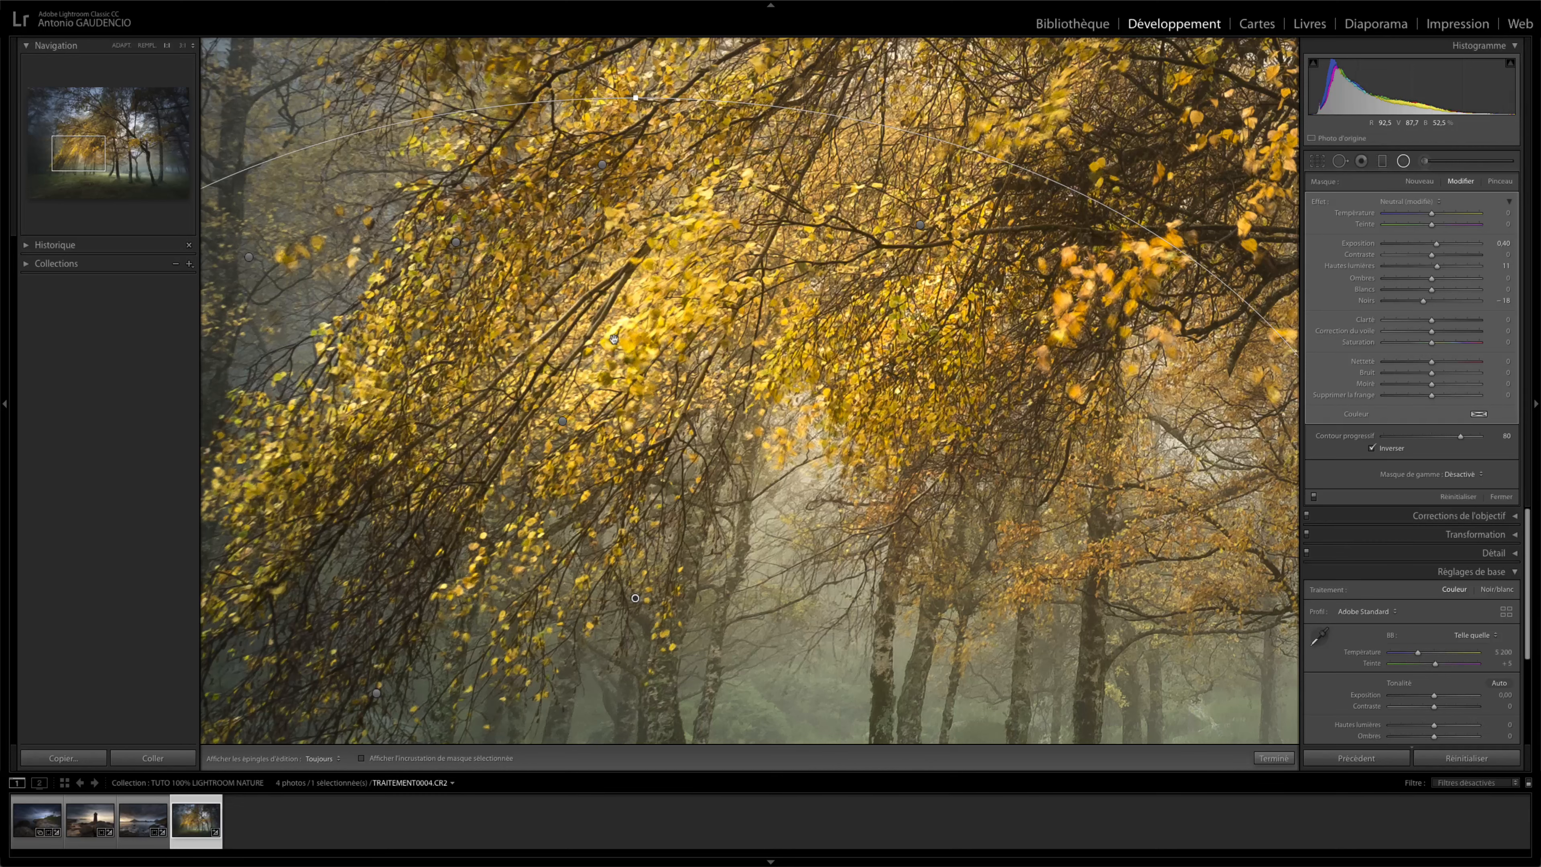
key("z")
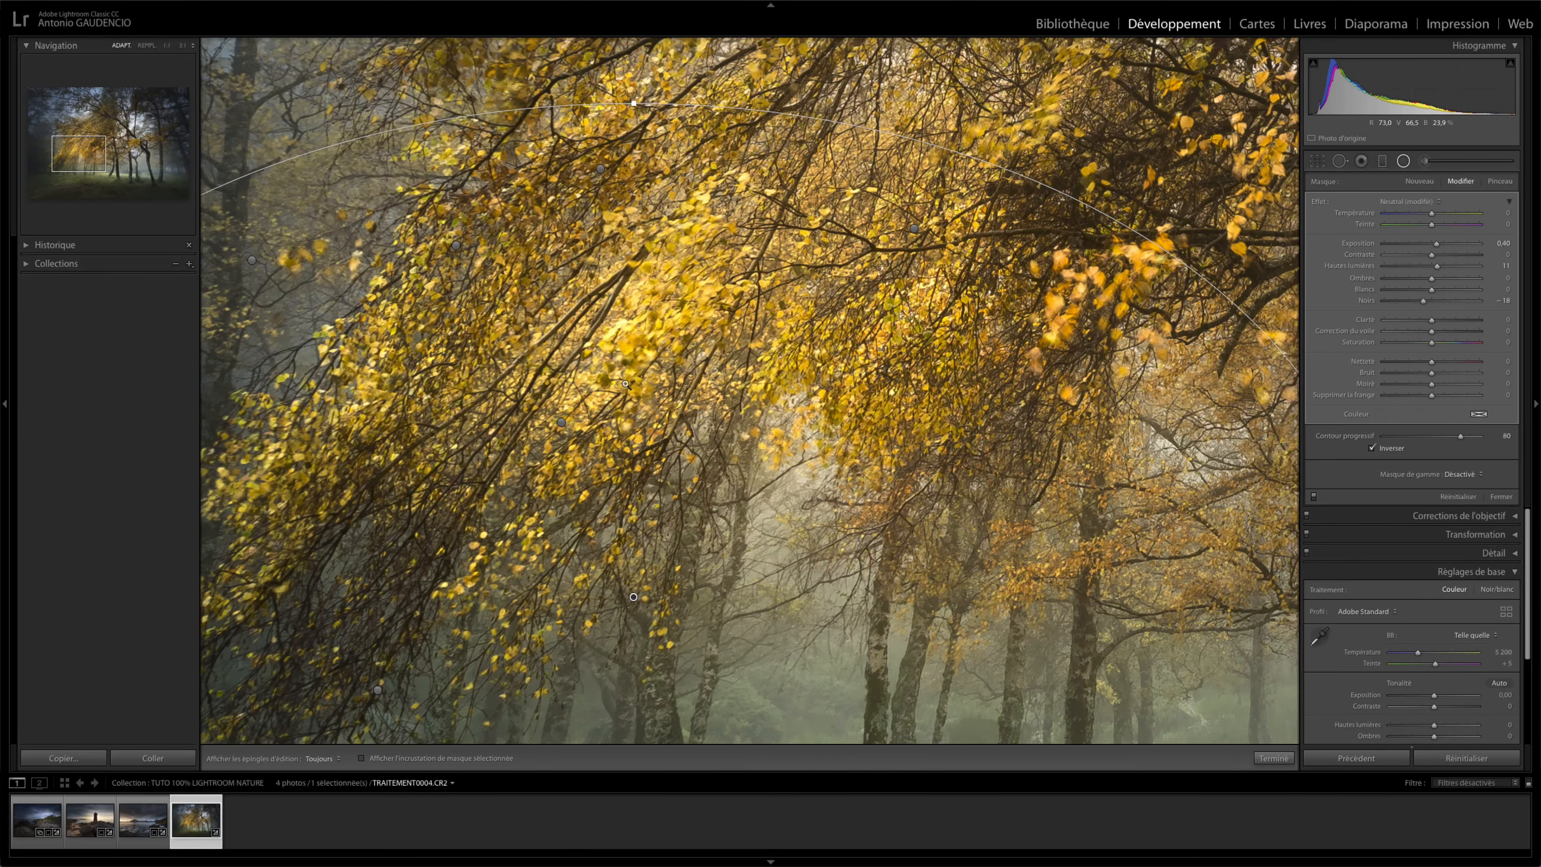
Make the filter taller, centre it on the misty trees below the foliage and set its blacks to -22
left_click_drag(532, 516, 548, 558)
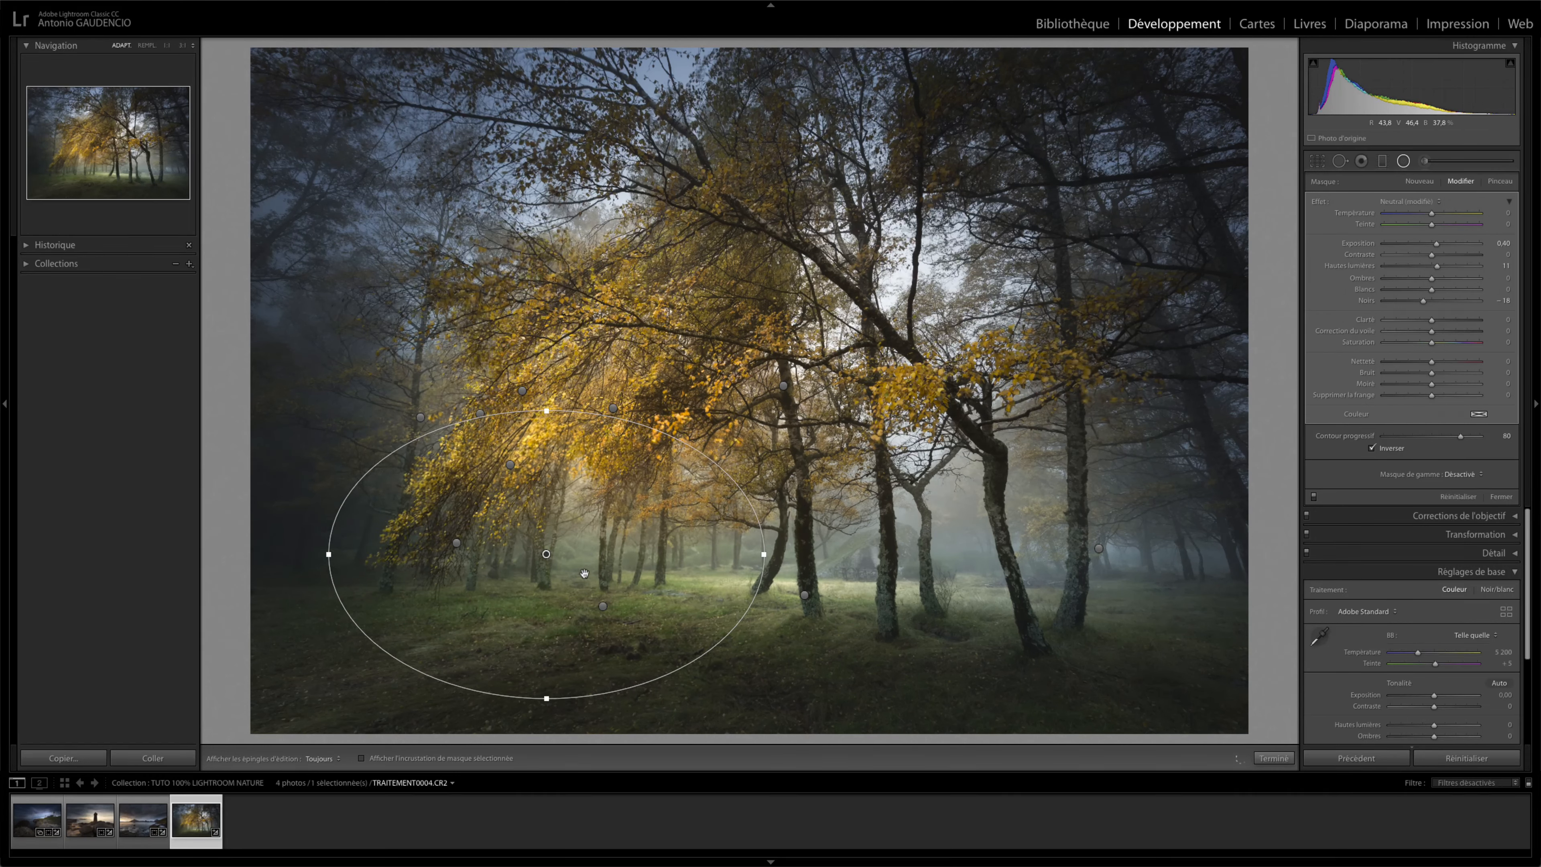
key("z")
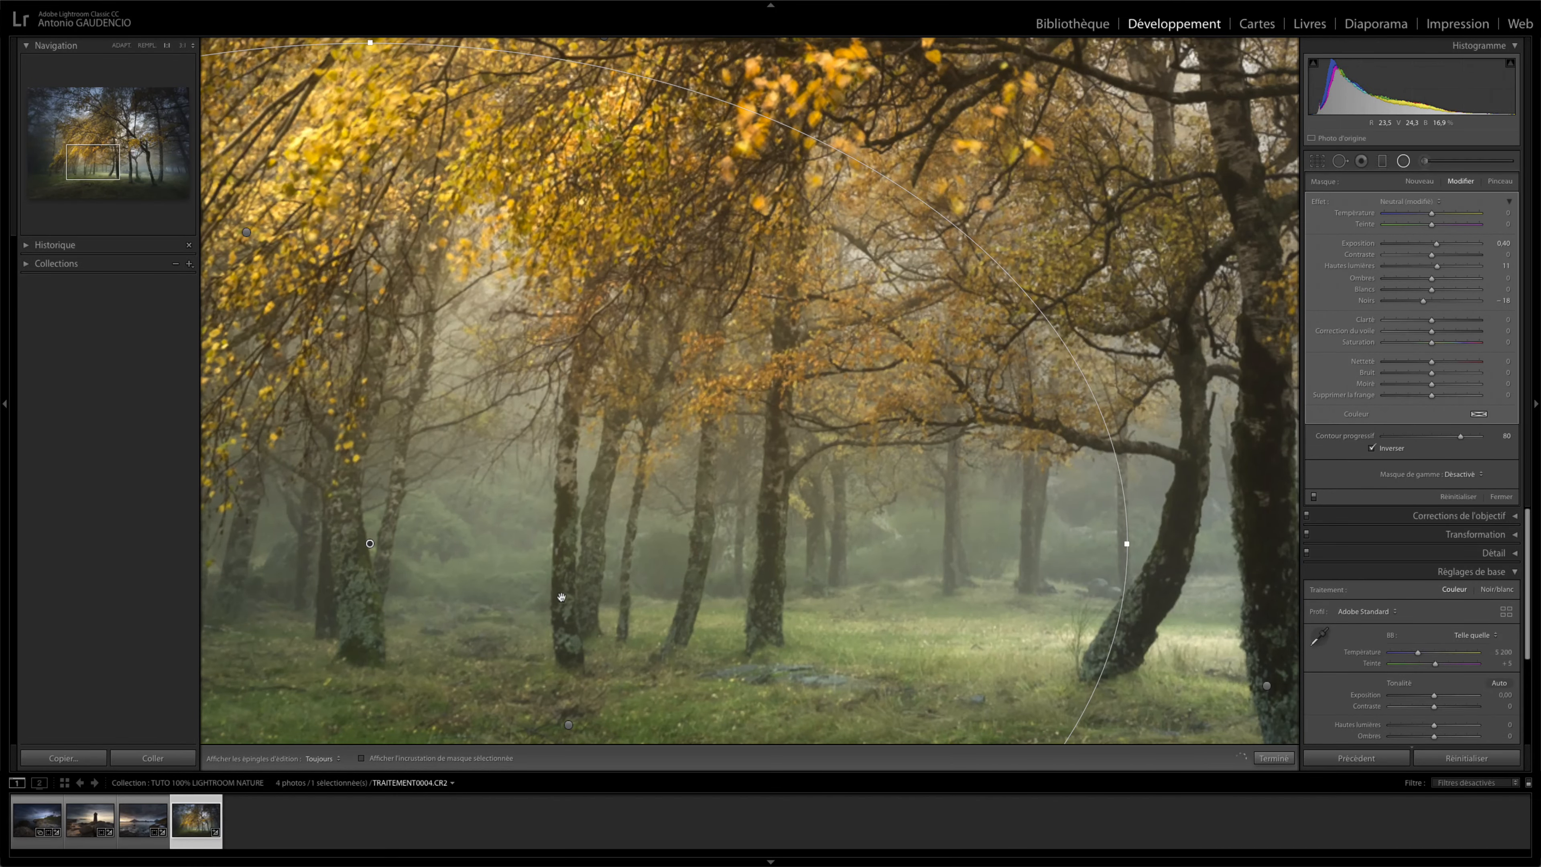
key("z")
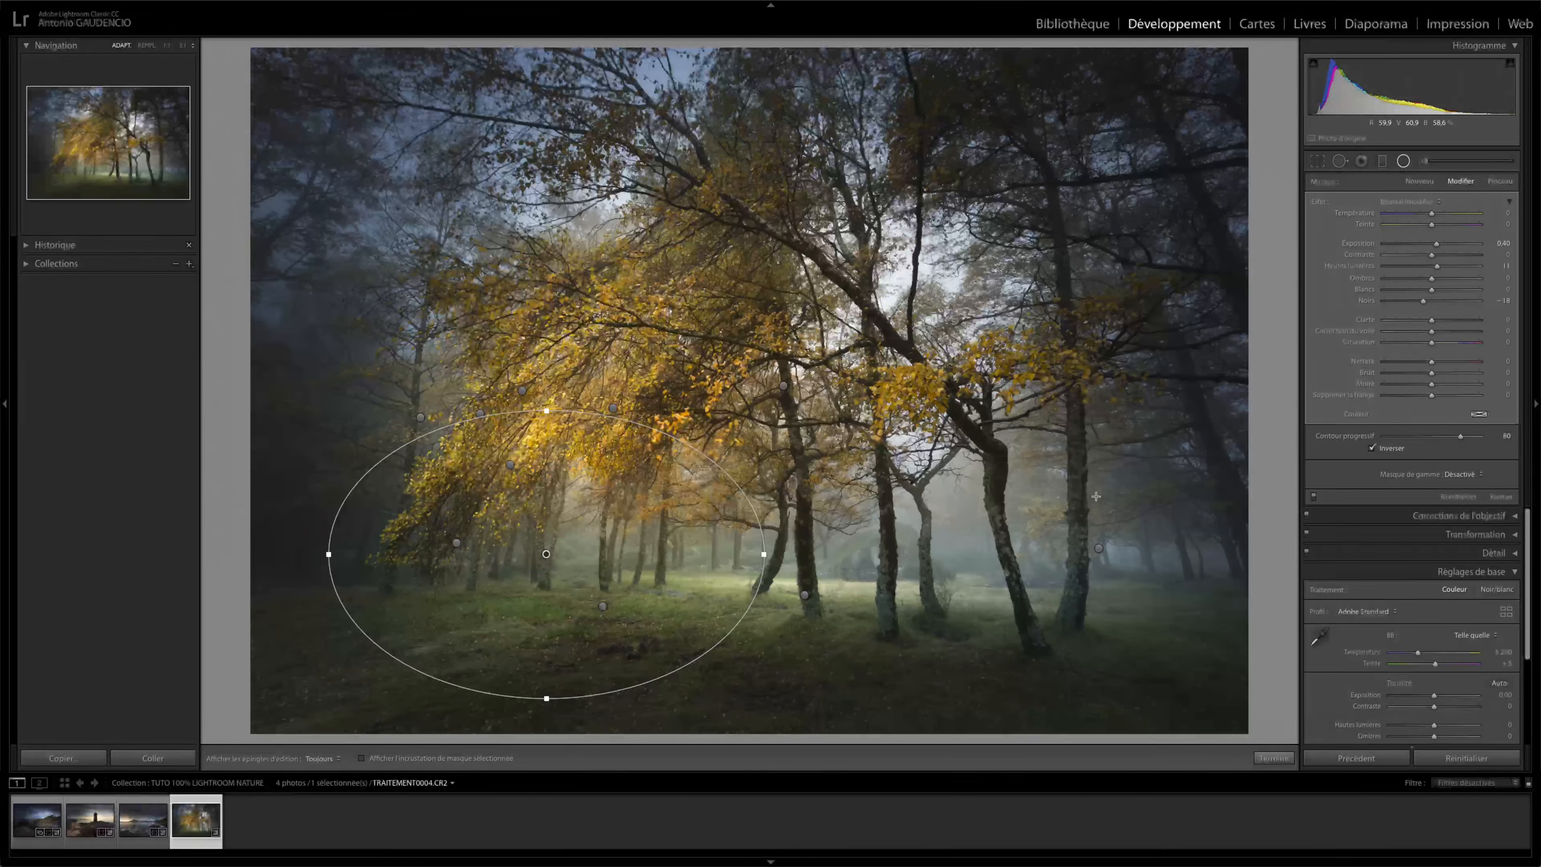
left_click_drag(1423, 301, 1423, 307)
left_click_drag(546, 410, 544, 372)
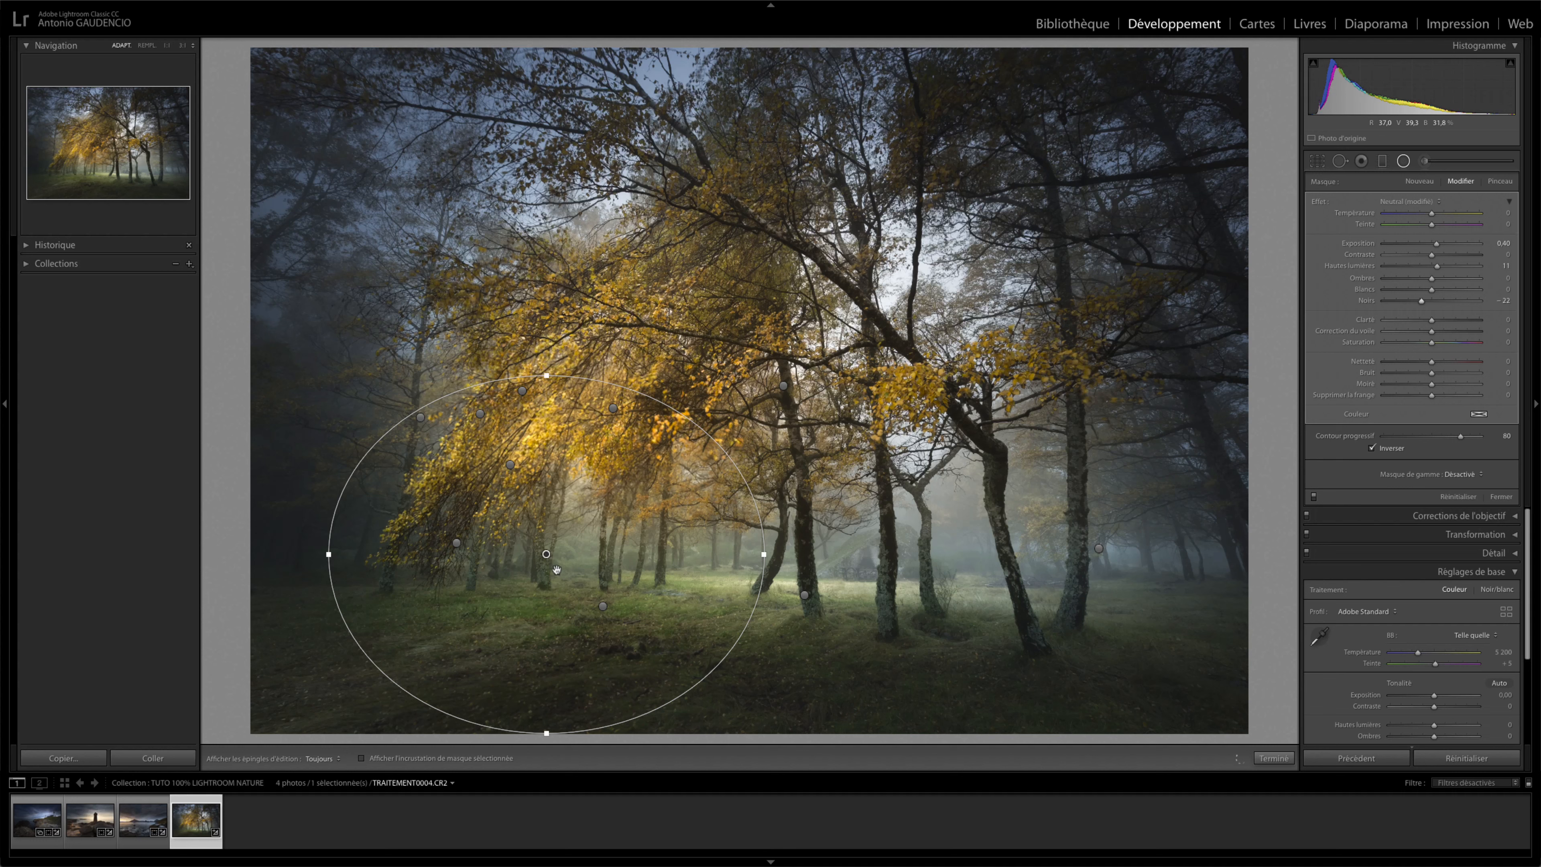
left_click_drag(547, 553, 543, 519)
Delete and restore the misty trees filter to compare the photo without it, and close the radial filter tool
key("Delete")
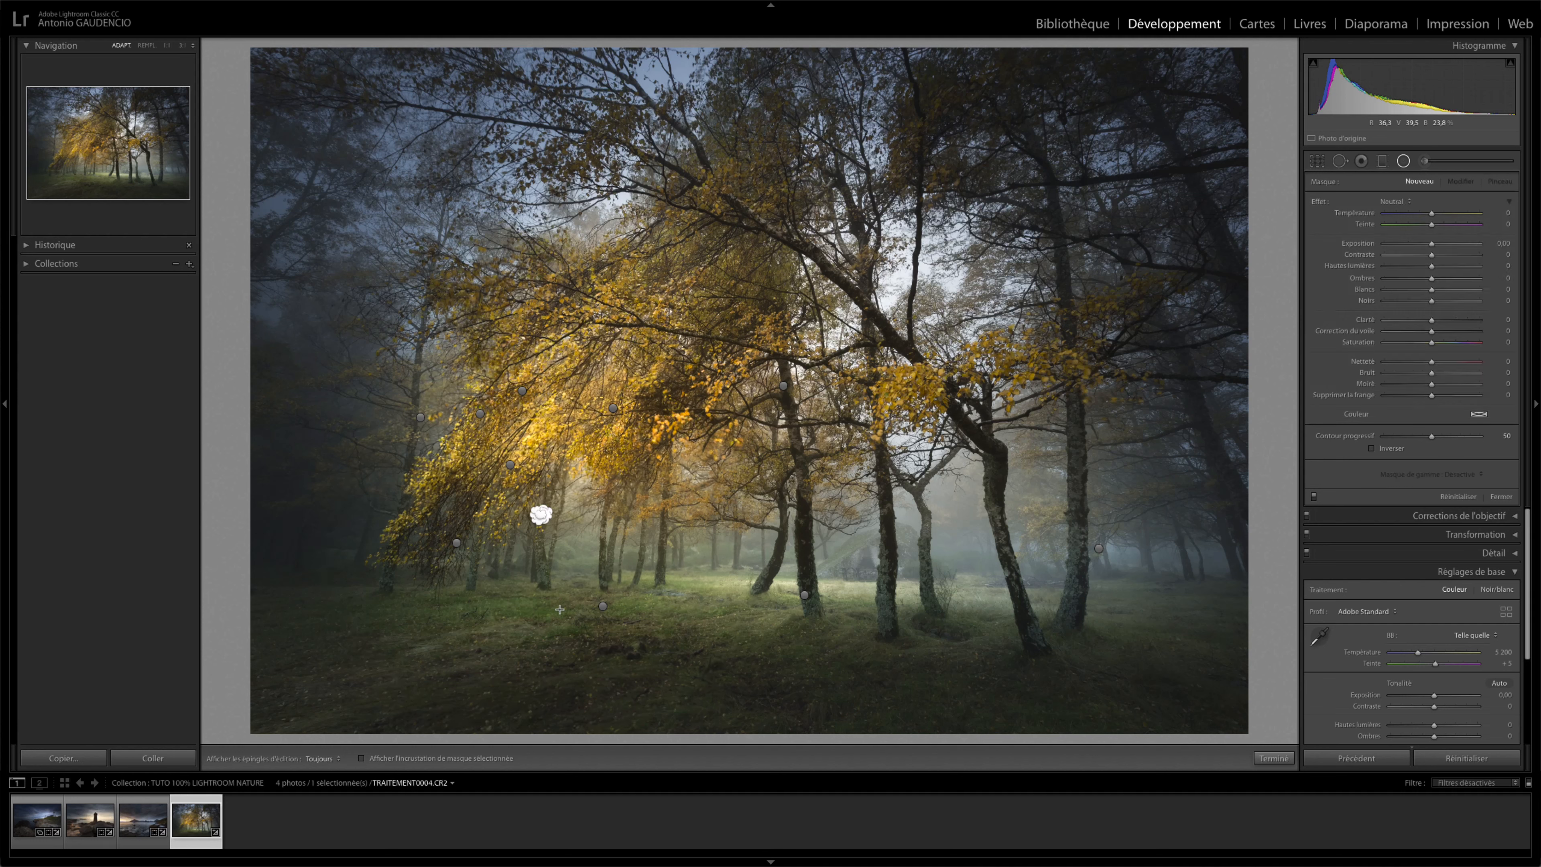
key("ctrl+z")
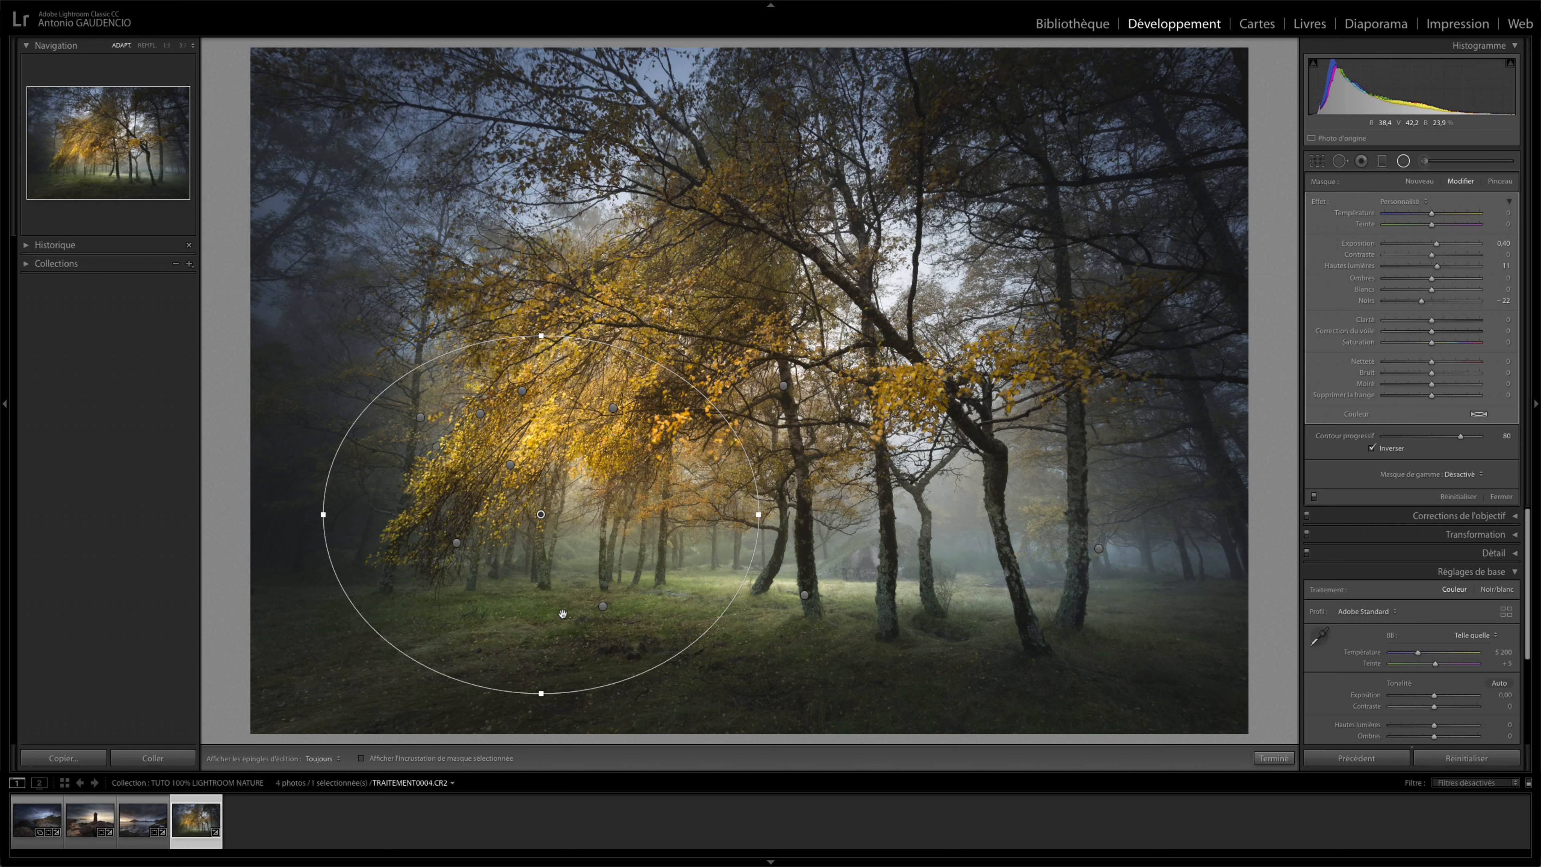
left_click(1404, 161)
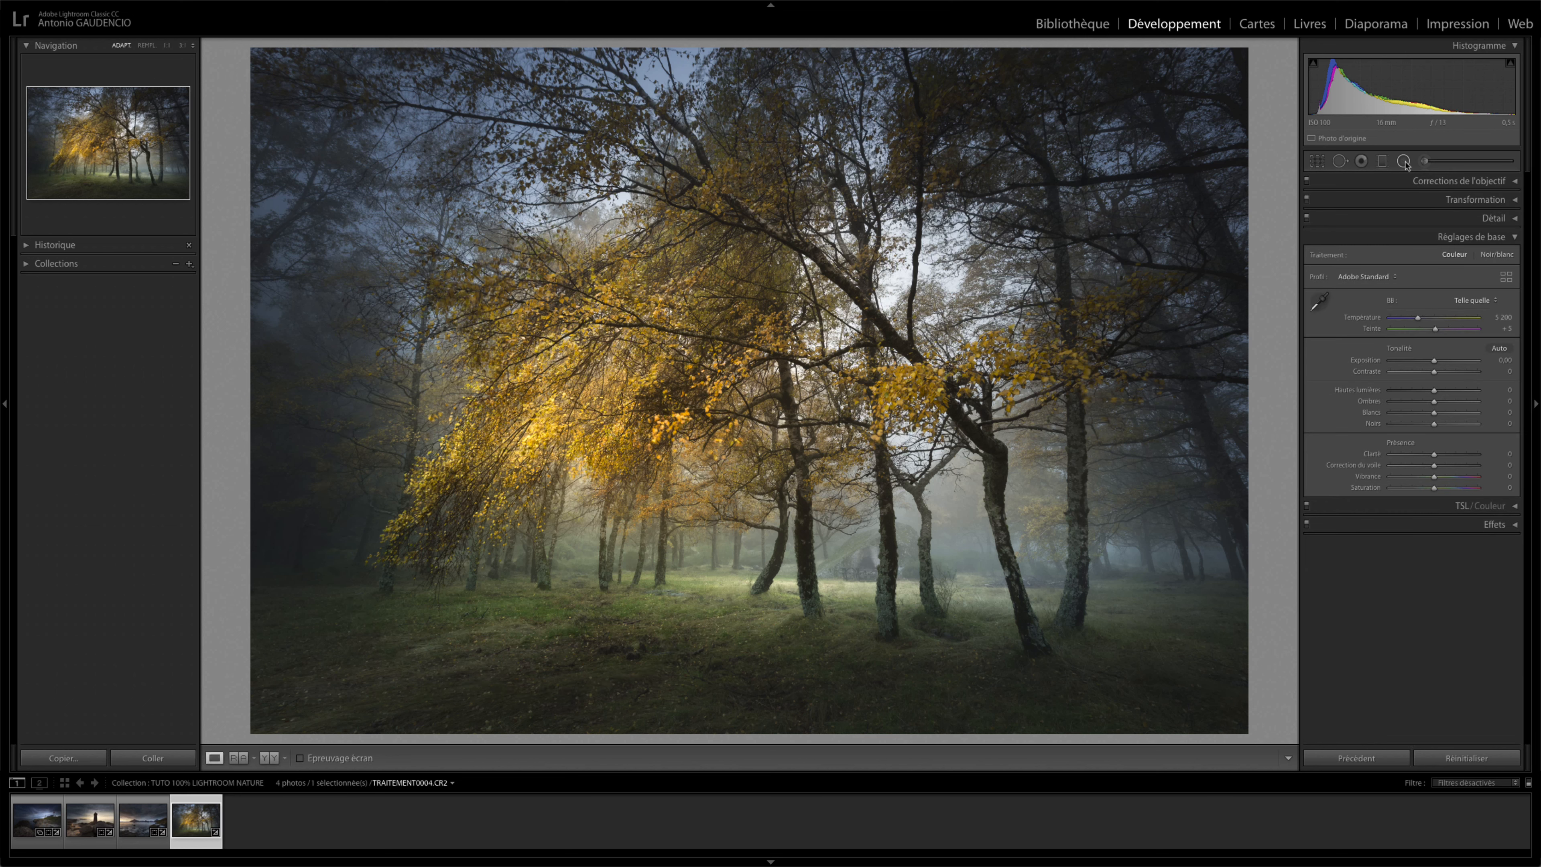
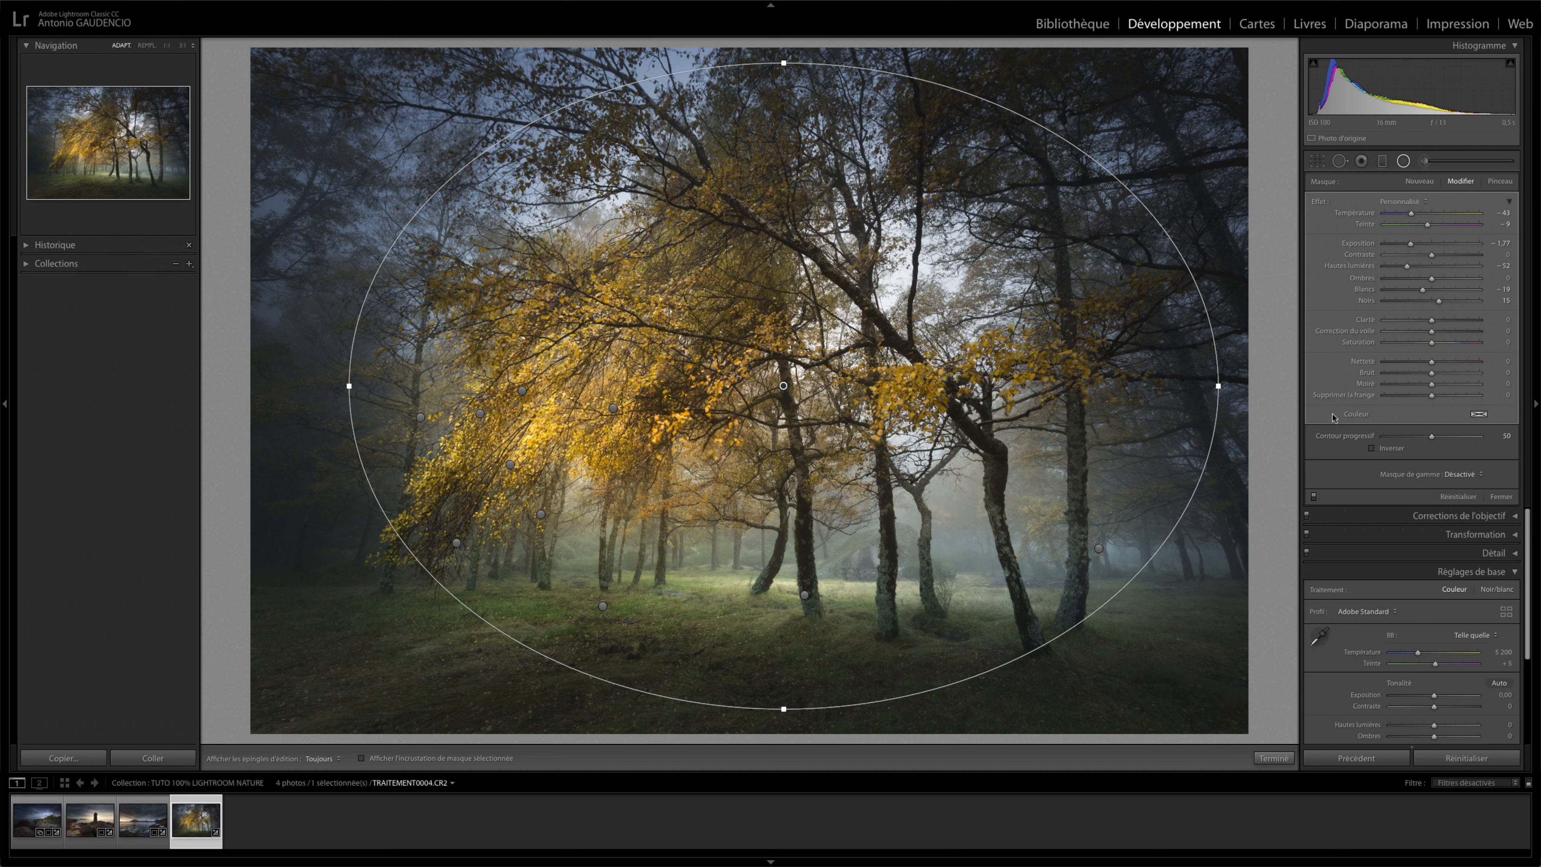
On the large edge-darkening filter, set exposure to -2.03 and blacks to 22, shift it slightly left and inspect the foliage up close
left_click_drag(1411, 244, 1408, 244)
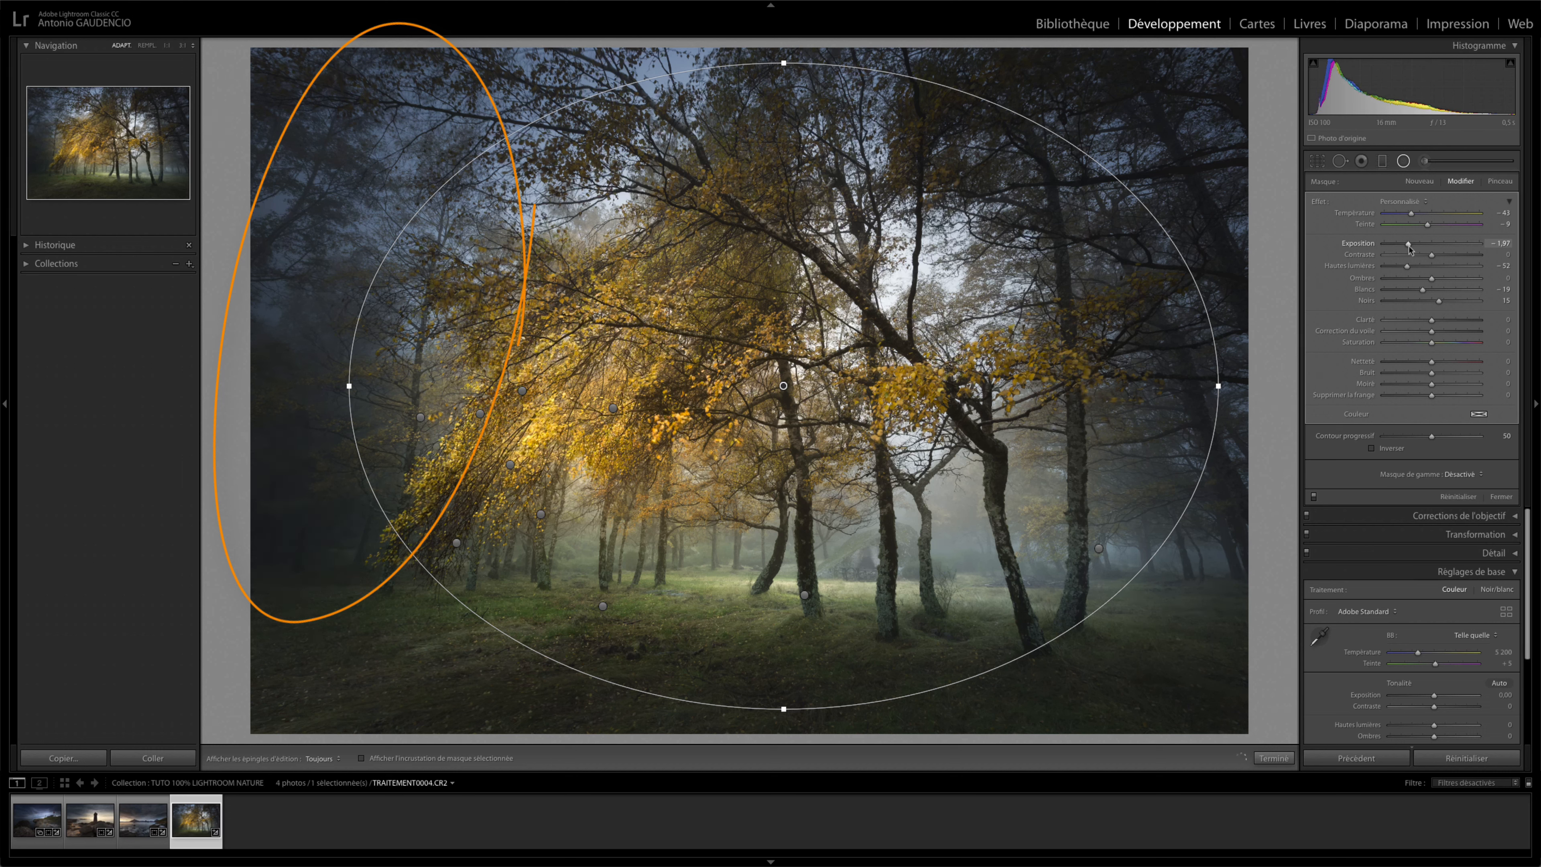
left_click_drag(1409, 247, 1408, 245)
left_click_drag(1440, 303, 1444, 303)
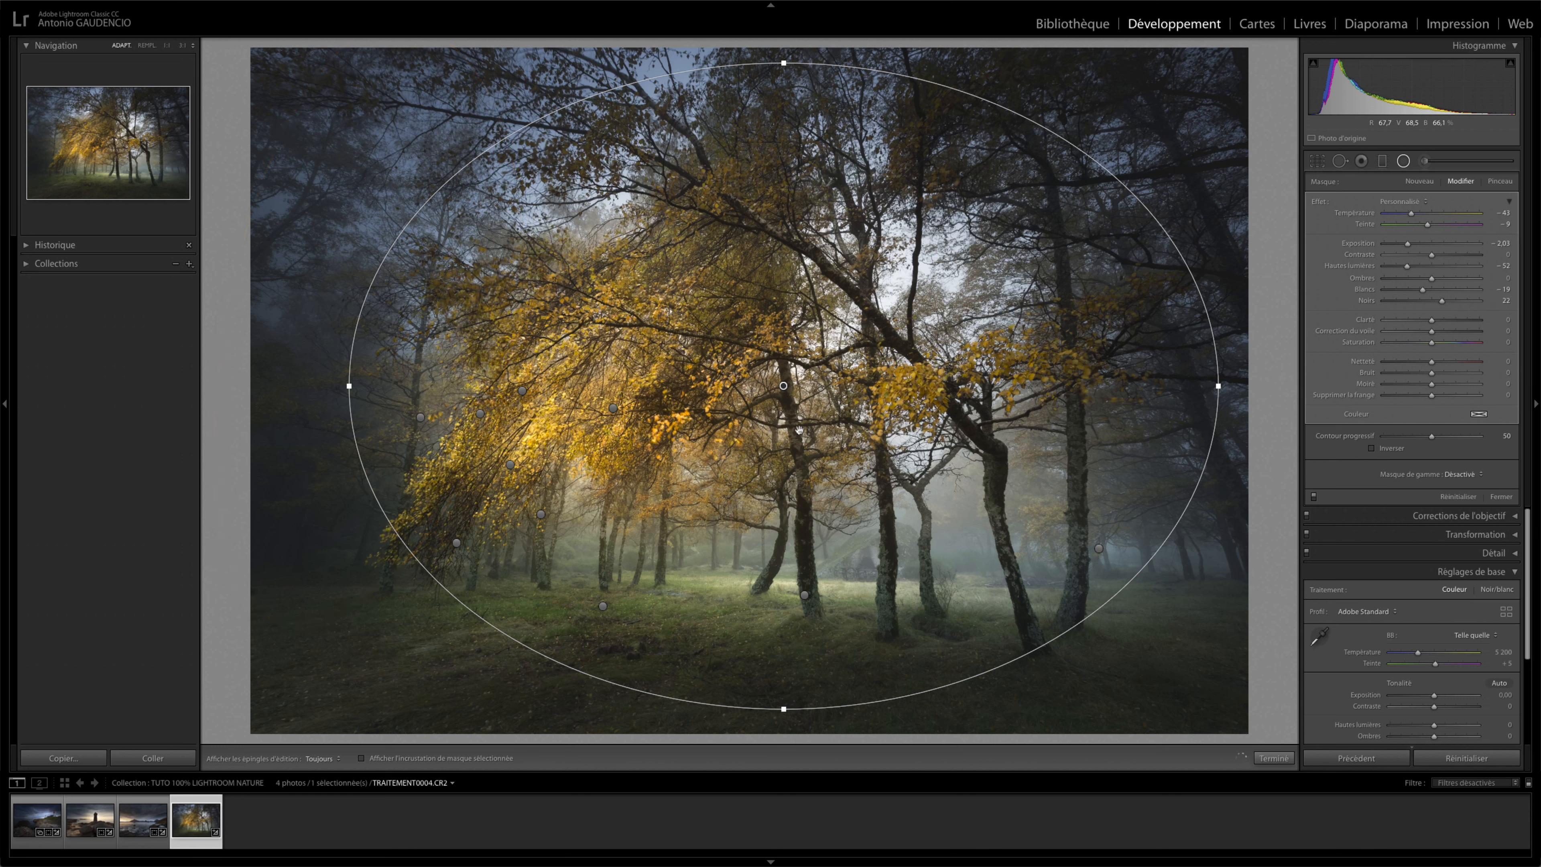
left_click_drag(784, 389, 752, 394)
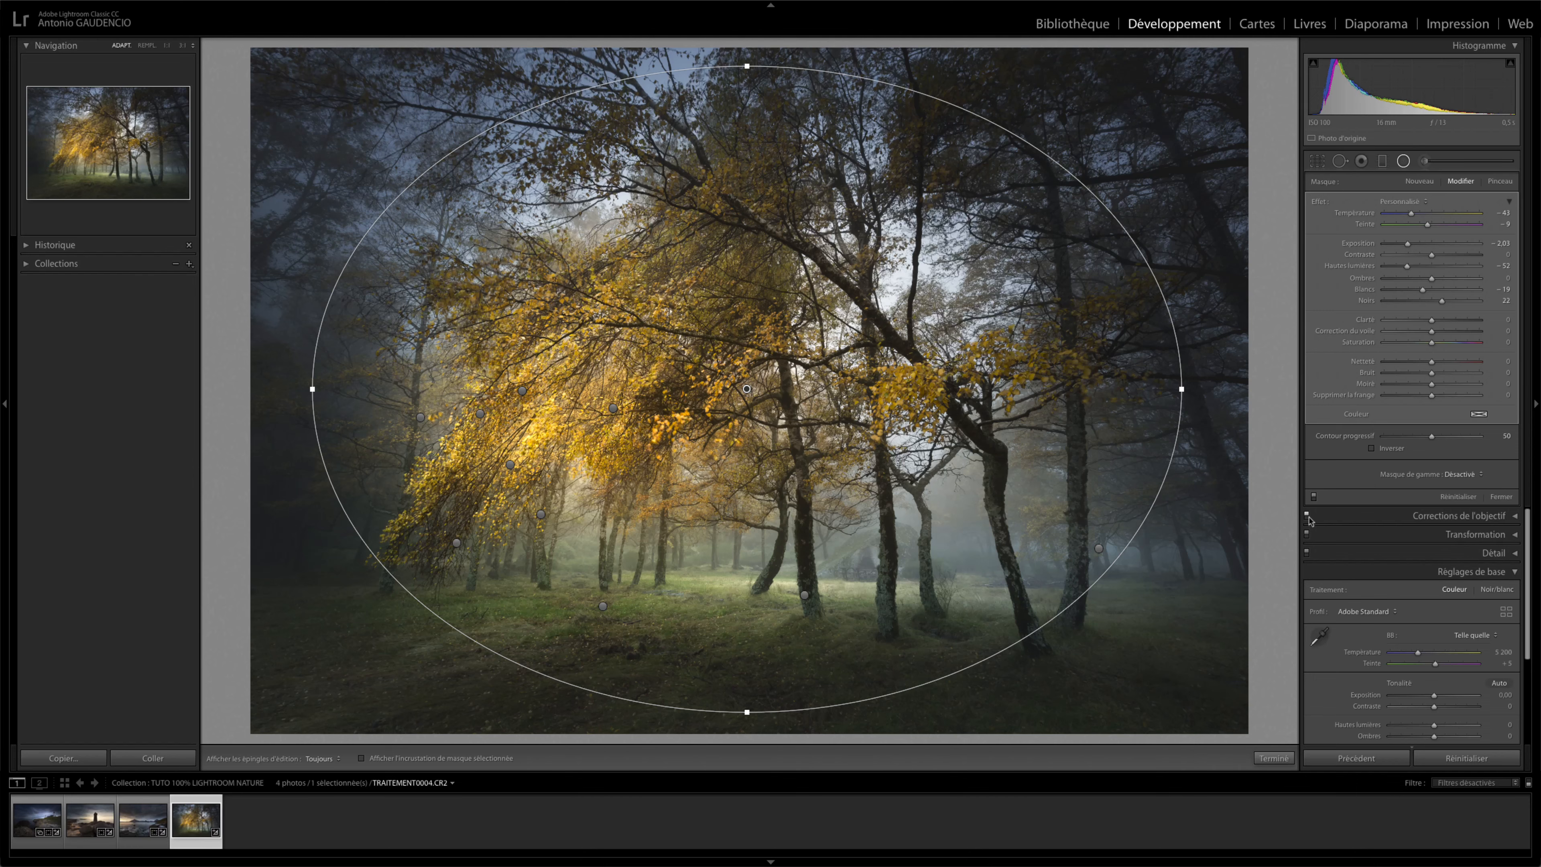
left_click(526, 450)
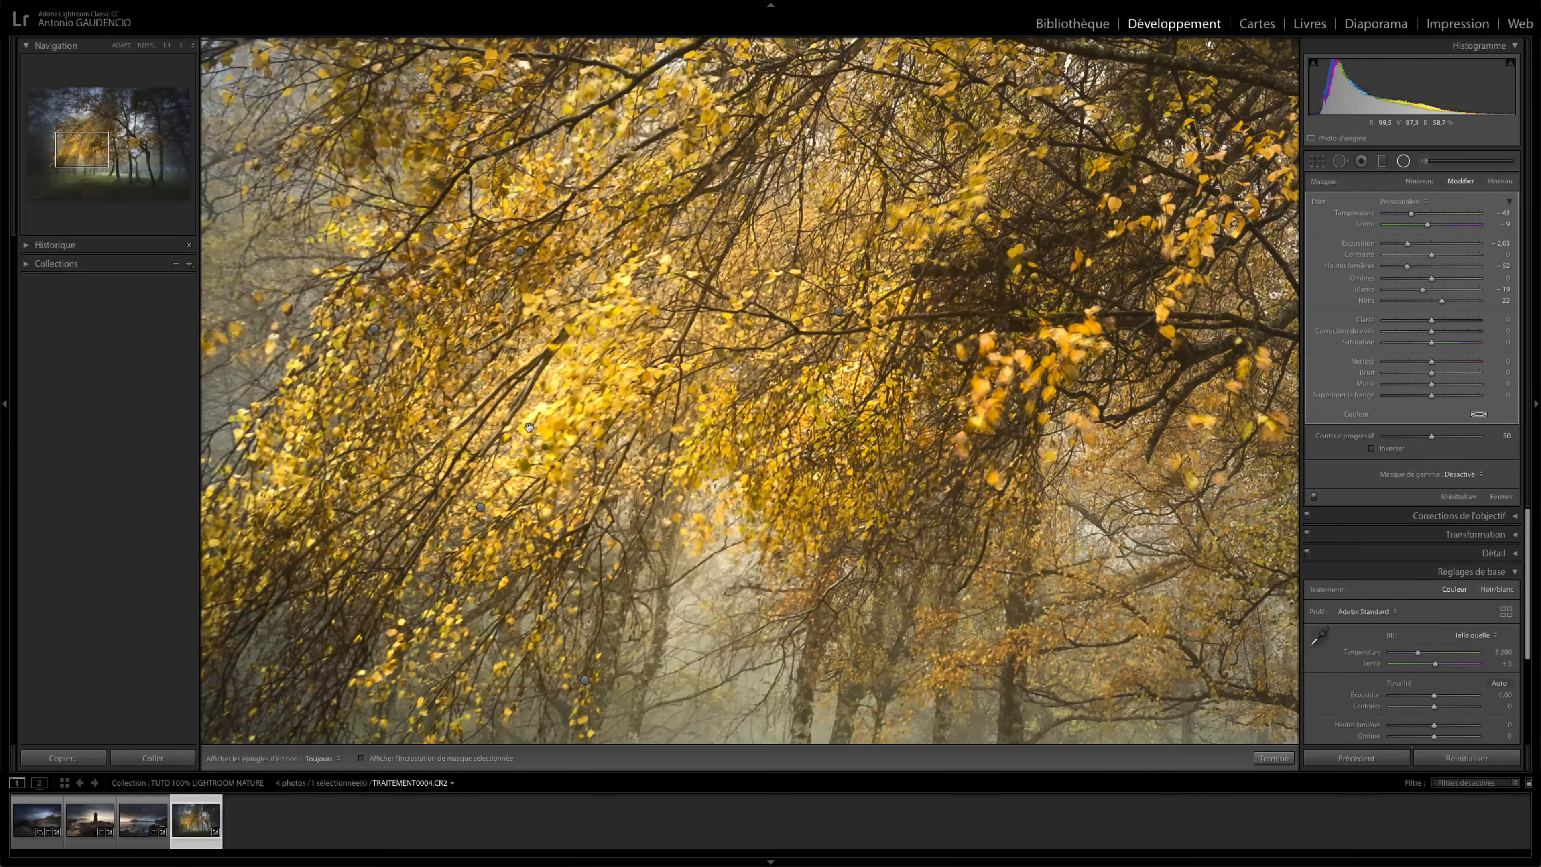
left_click(553, 474)
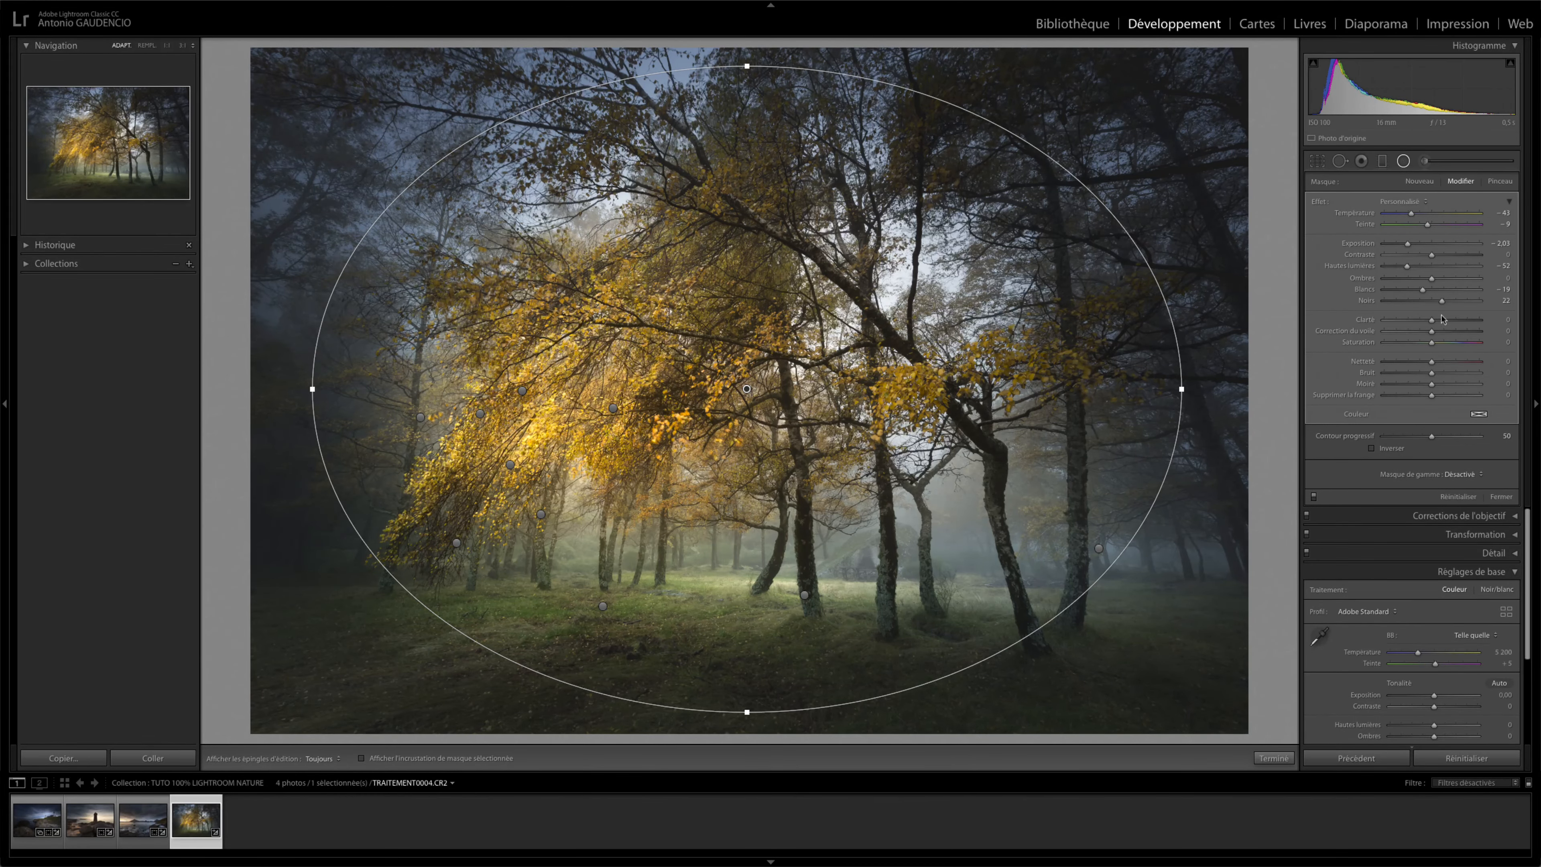
Fine-tune the blacks, temperature and tint of the large edge-darkening filter and close the radial filter tool
left_click_drag(1444, 309, 1445, 306)
left_click_drag(1411, 216, 1425, 225)
left_click_drag(1423, 228, 1424, 229)
left_click(1404, 164)
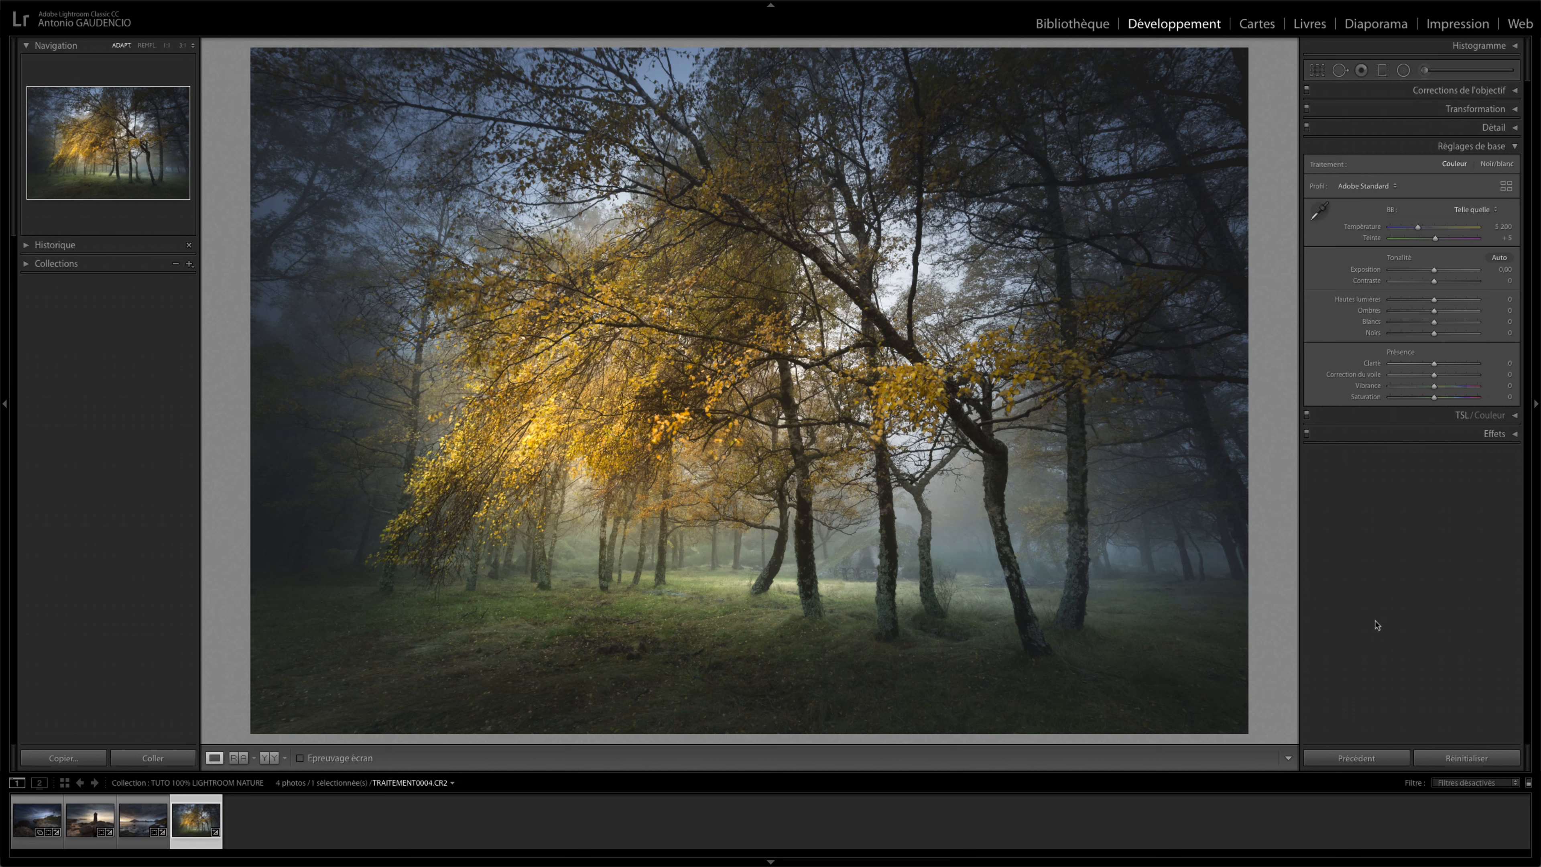
Add a small inverted radial filter with feather 91 over the misty trees at the photo's centre
left_click(1403, 74)
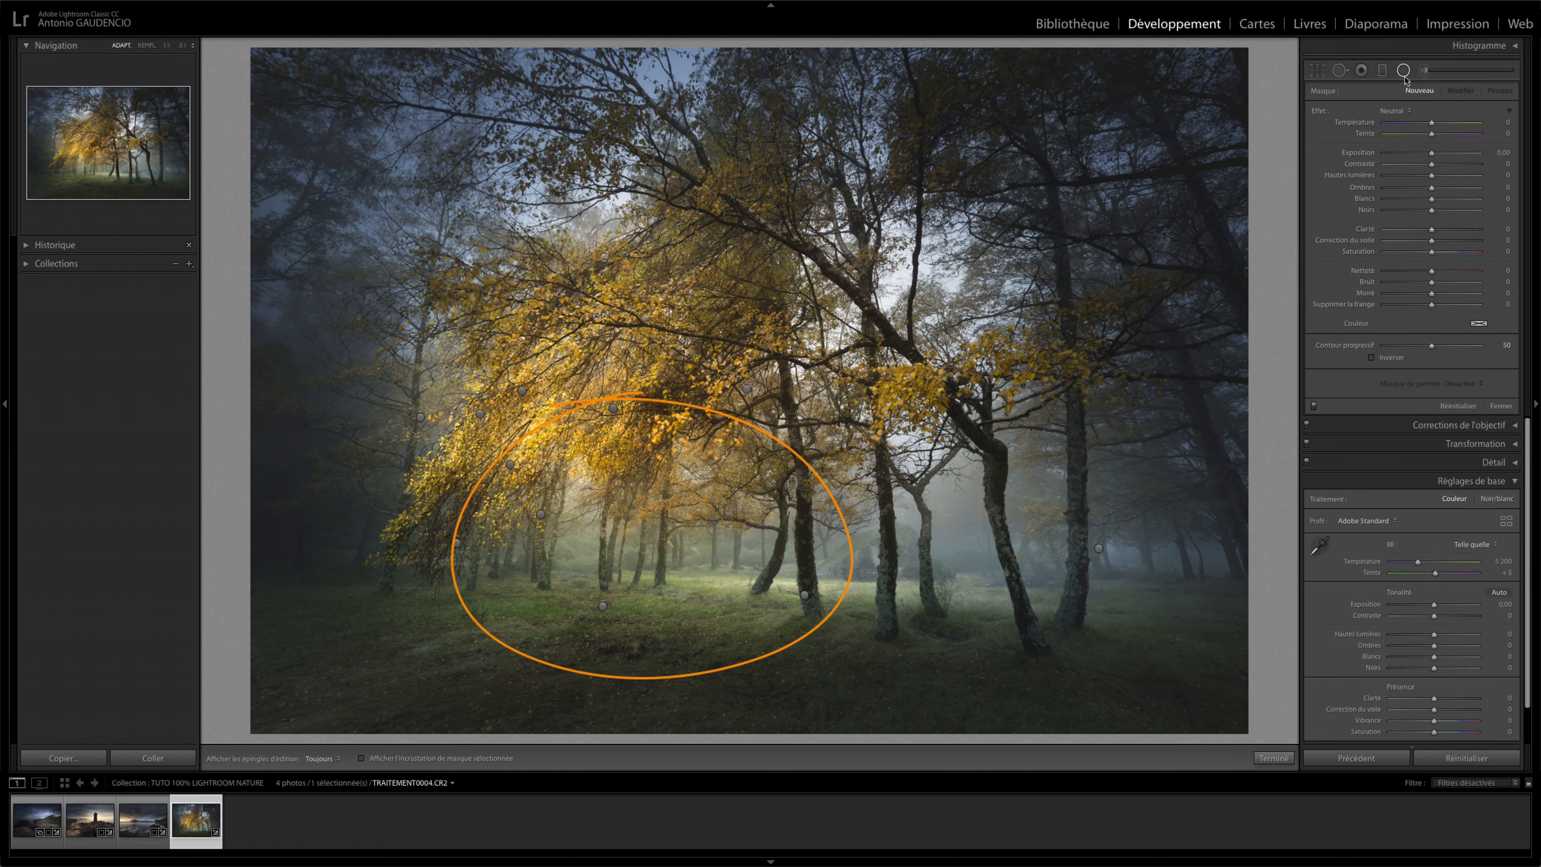
left_click_drag(651, 520, 766, 593)
left_click_drag(659, 537, 722, 534)
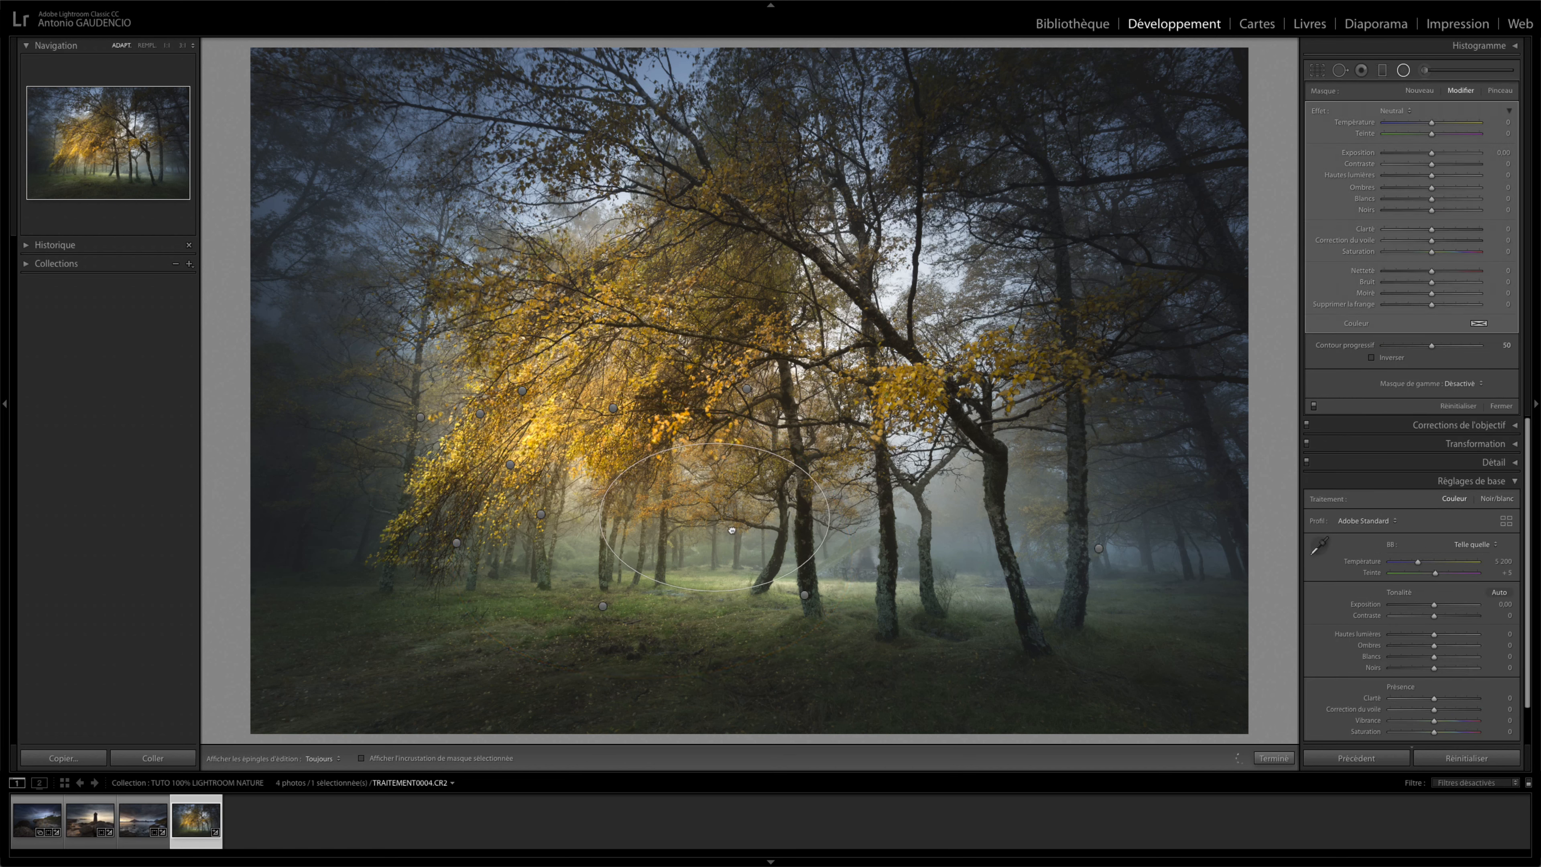
left_click(1391, 358)
left_click_drag(1432, 345, 1471, 346)
Set the small filter's exposure to 0.20, highlights to 65, whites to 23 and blacks to -14, compare the photo without it and close it
left_click_drag(1432, 154, 1436, 158)
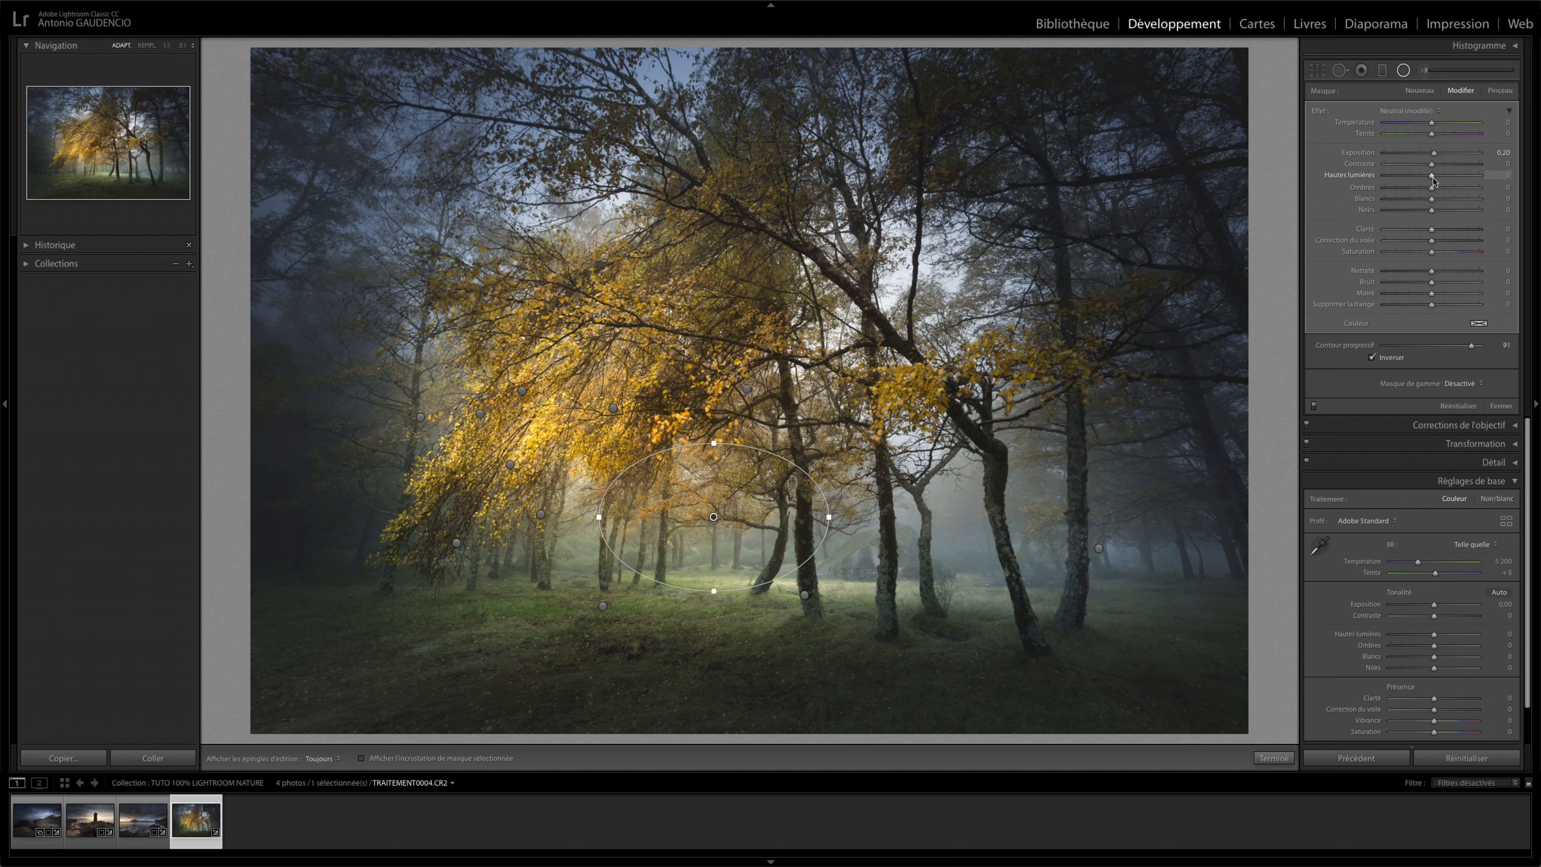
left_click_drag(1433, 177, 1427, 211)
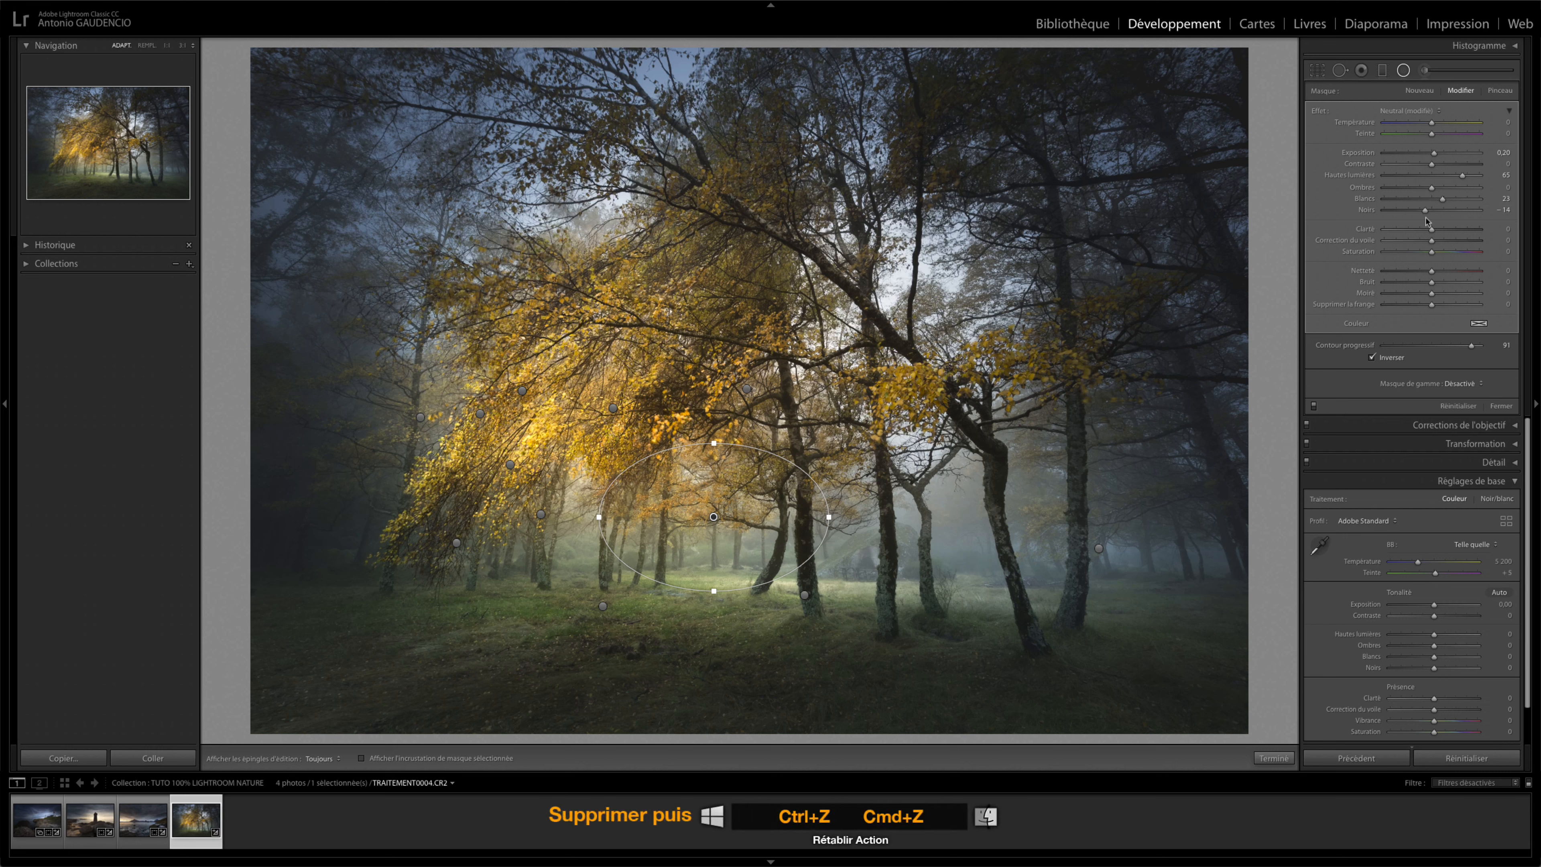
key("Delete")
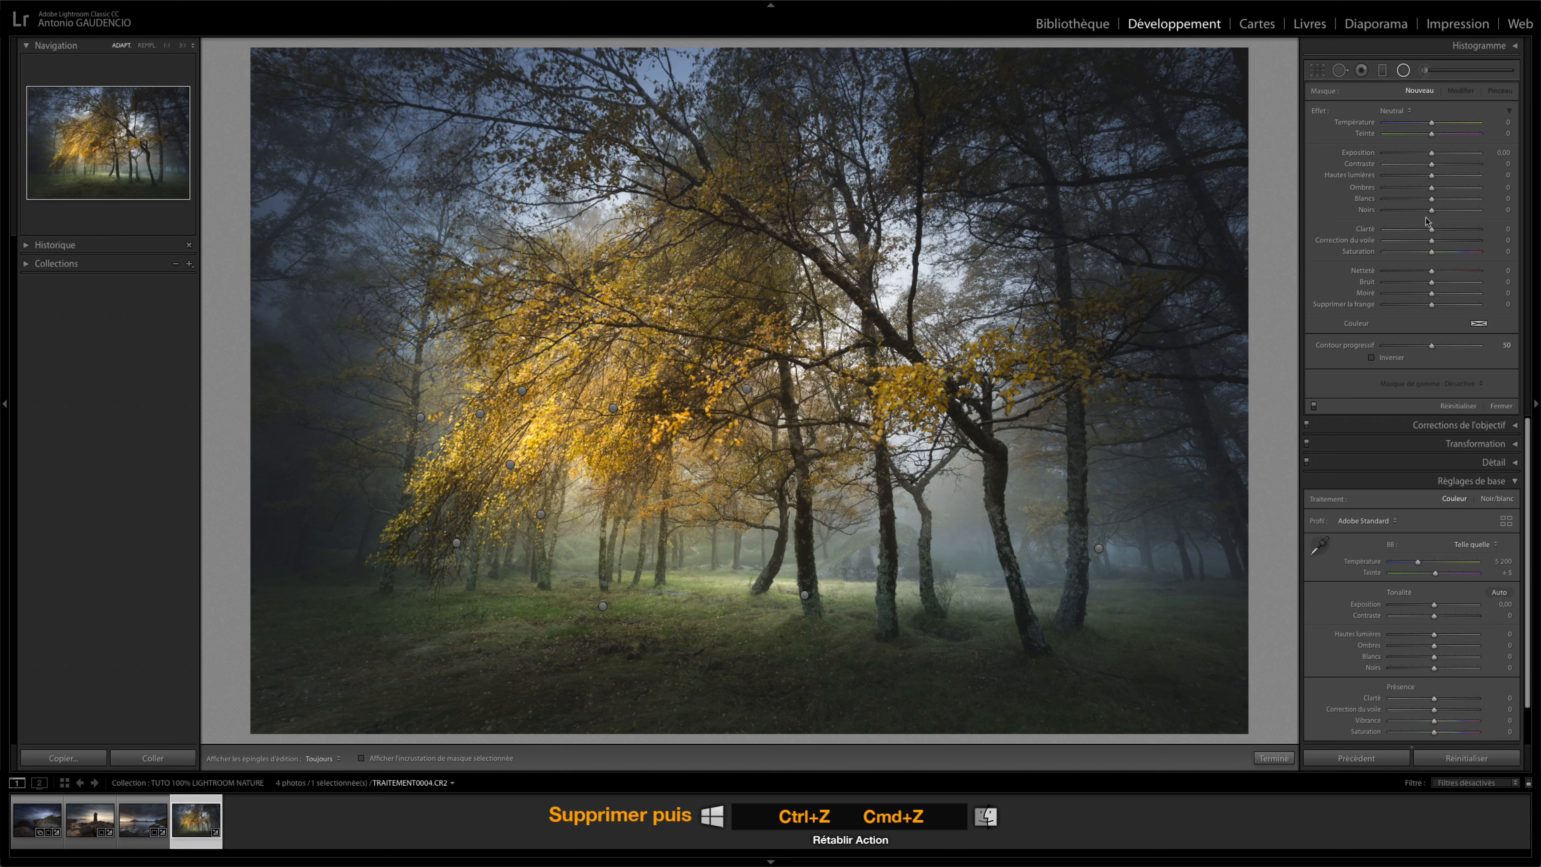
key("ctrl+z")
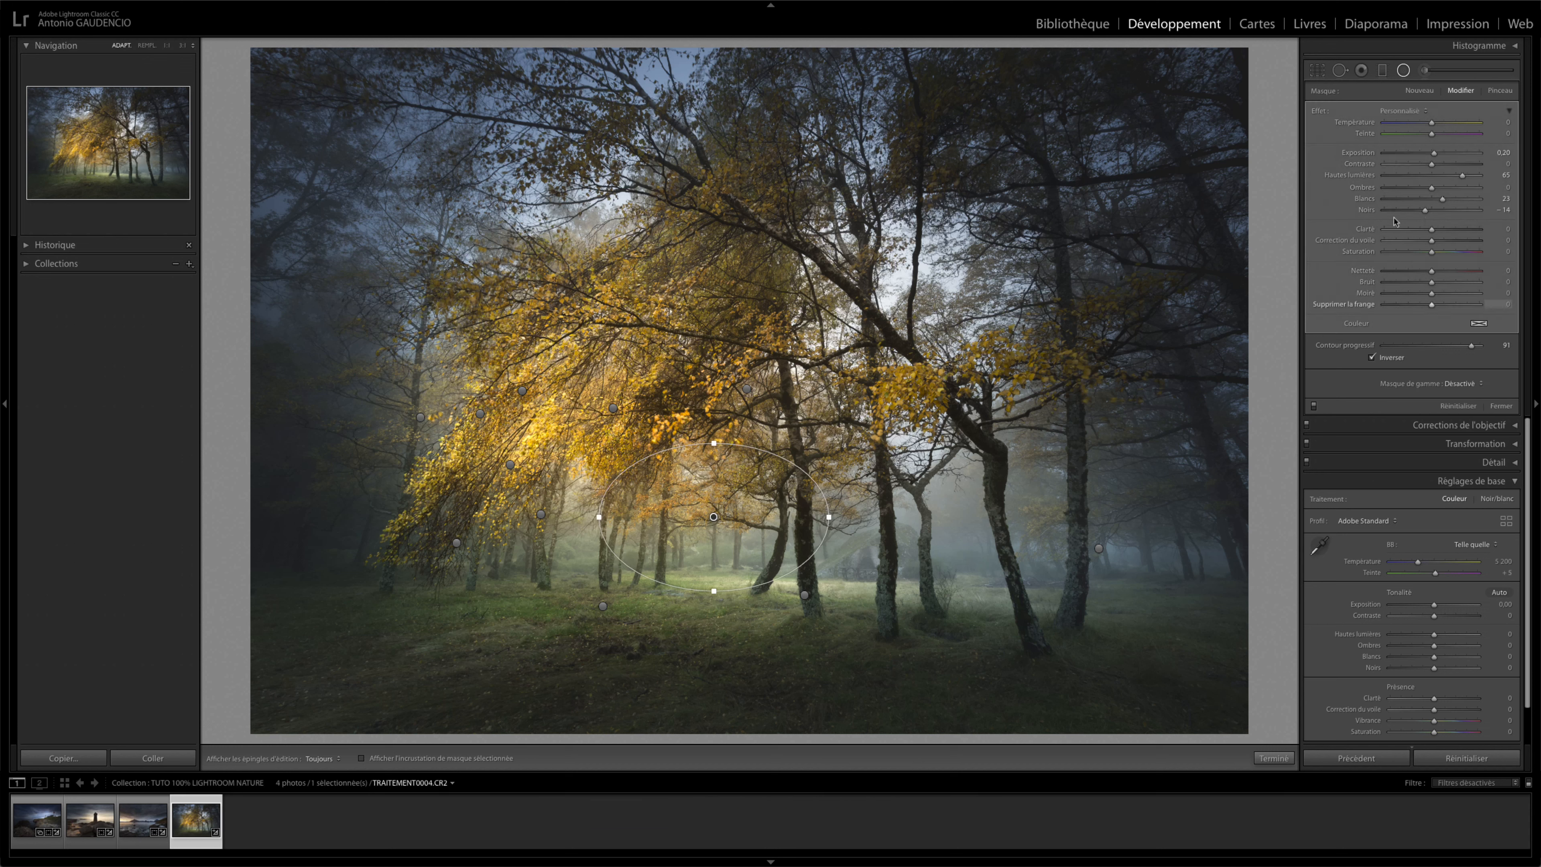
left_click(1396, 80)
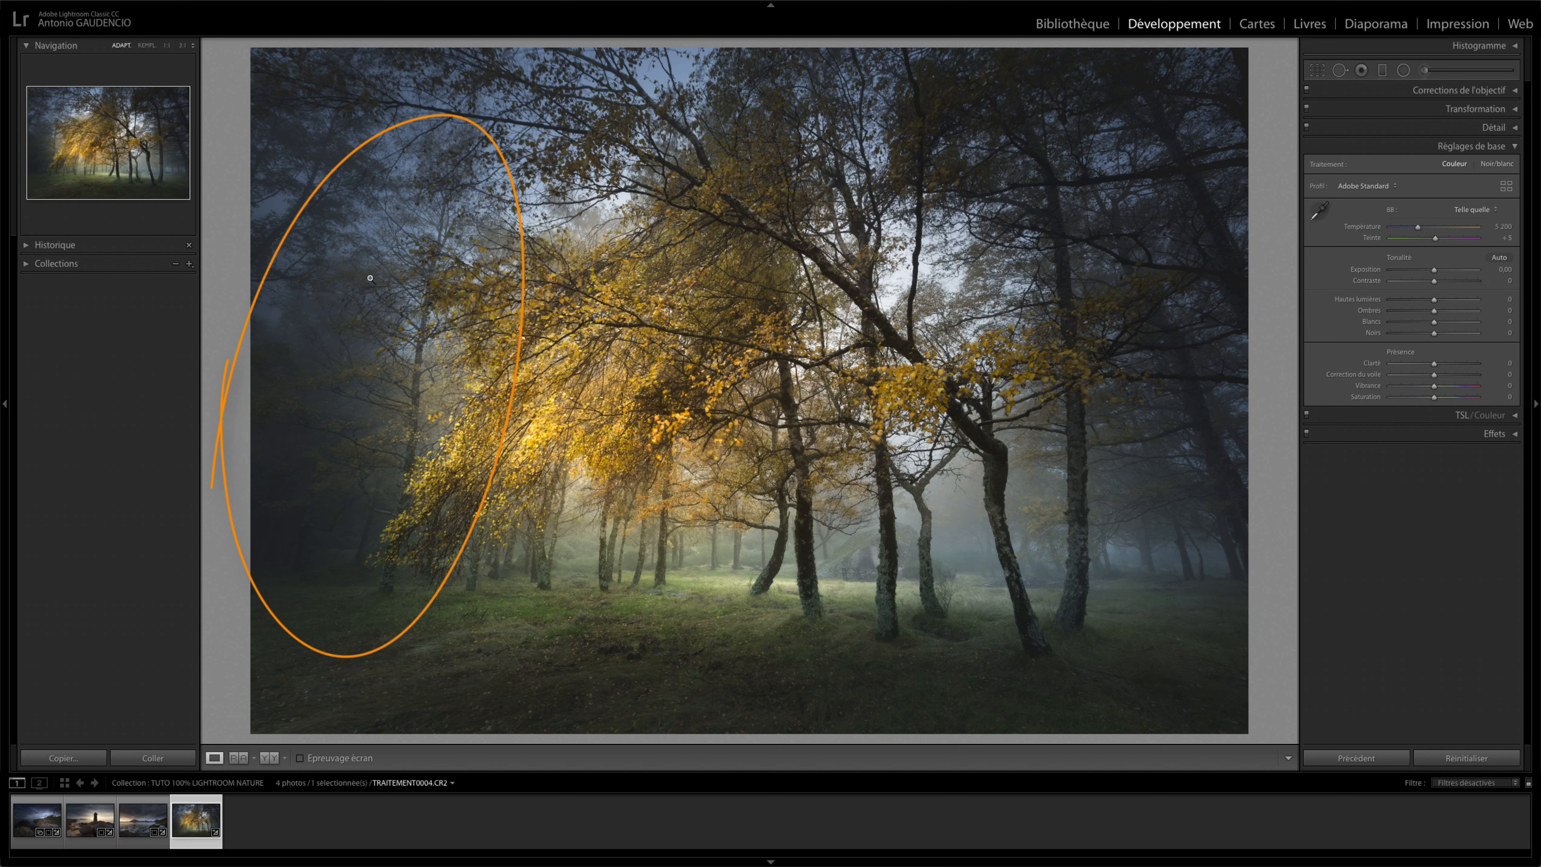
Add a tall elliptical radial filter tilted slightly clockwise over the dark trees on the photo's left side
key("shift+m")
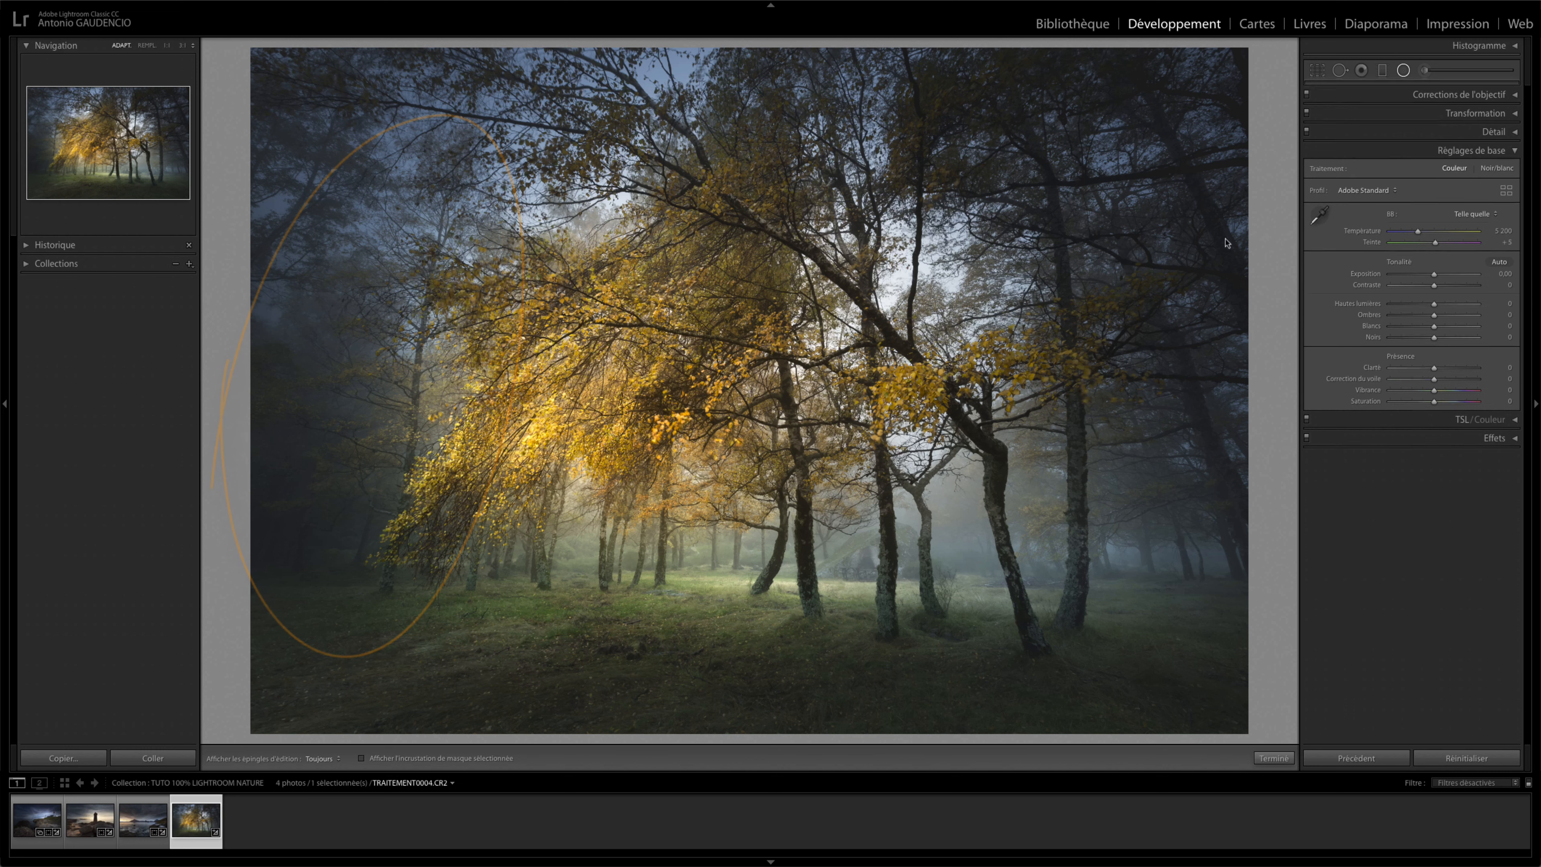
left_click_drag(366, 285, 493, 525)
left_click_drag(406, 303, 445, 387)
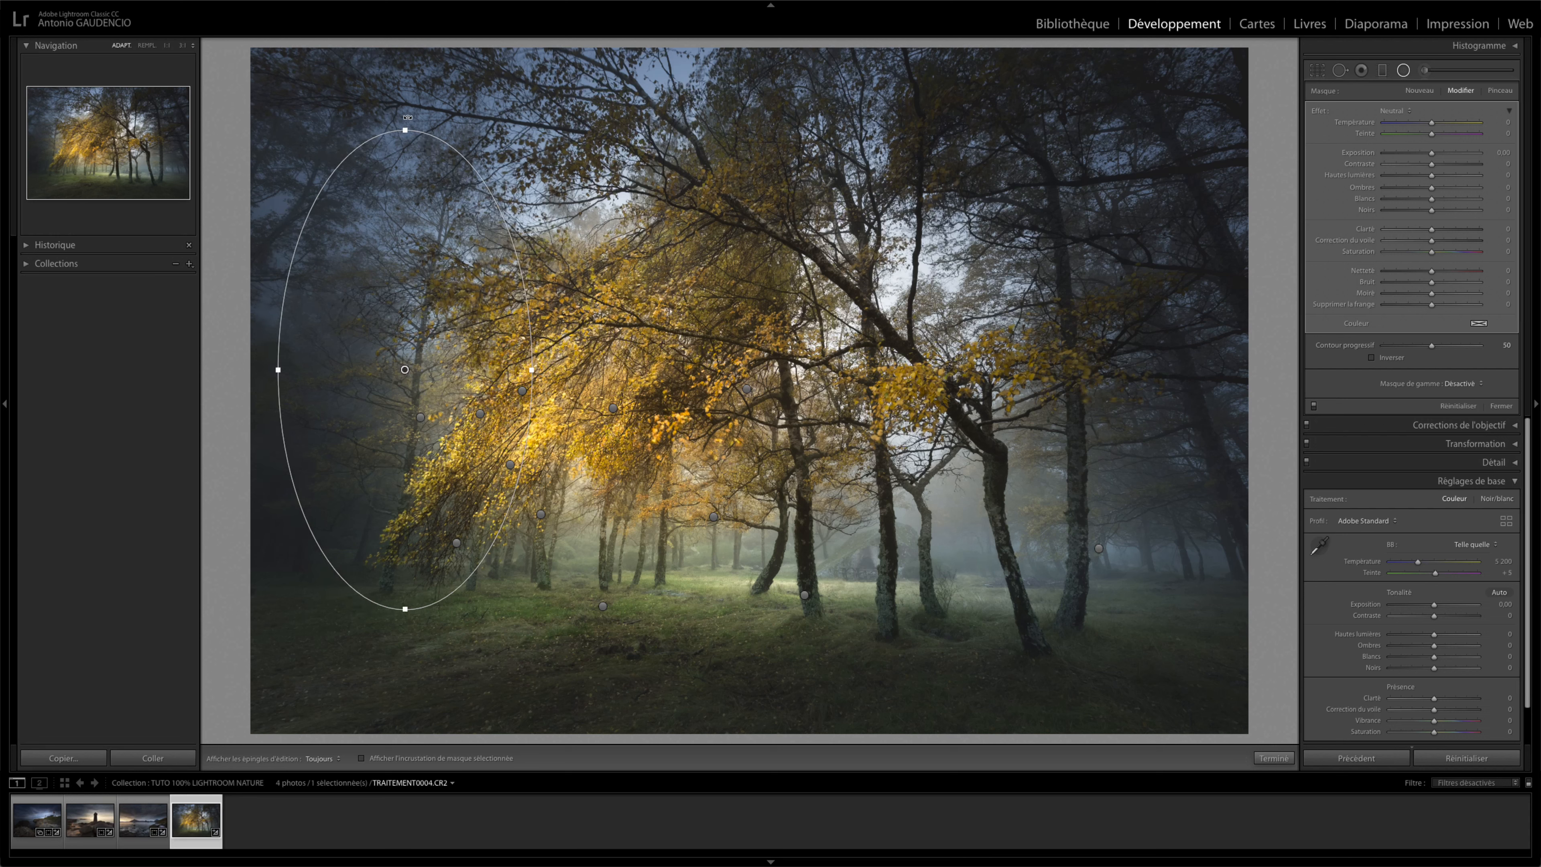
left_click_drag(405, 118, 450, 116)
left_click_drag(405, 368, 407, 356)
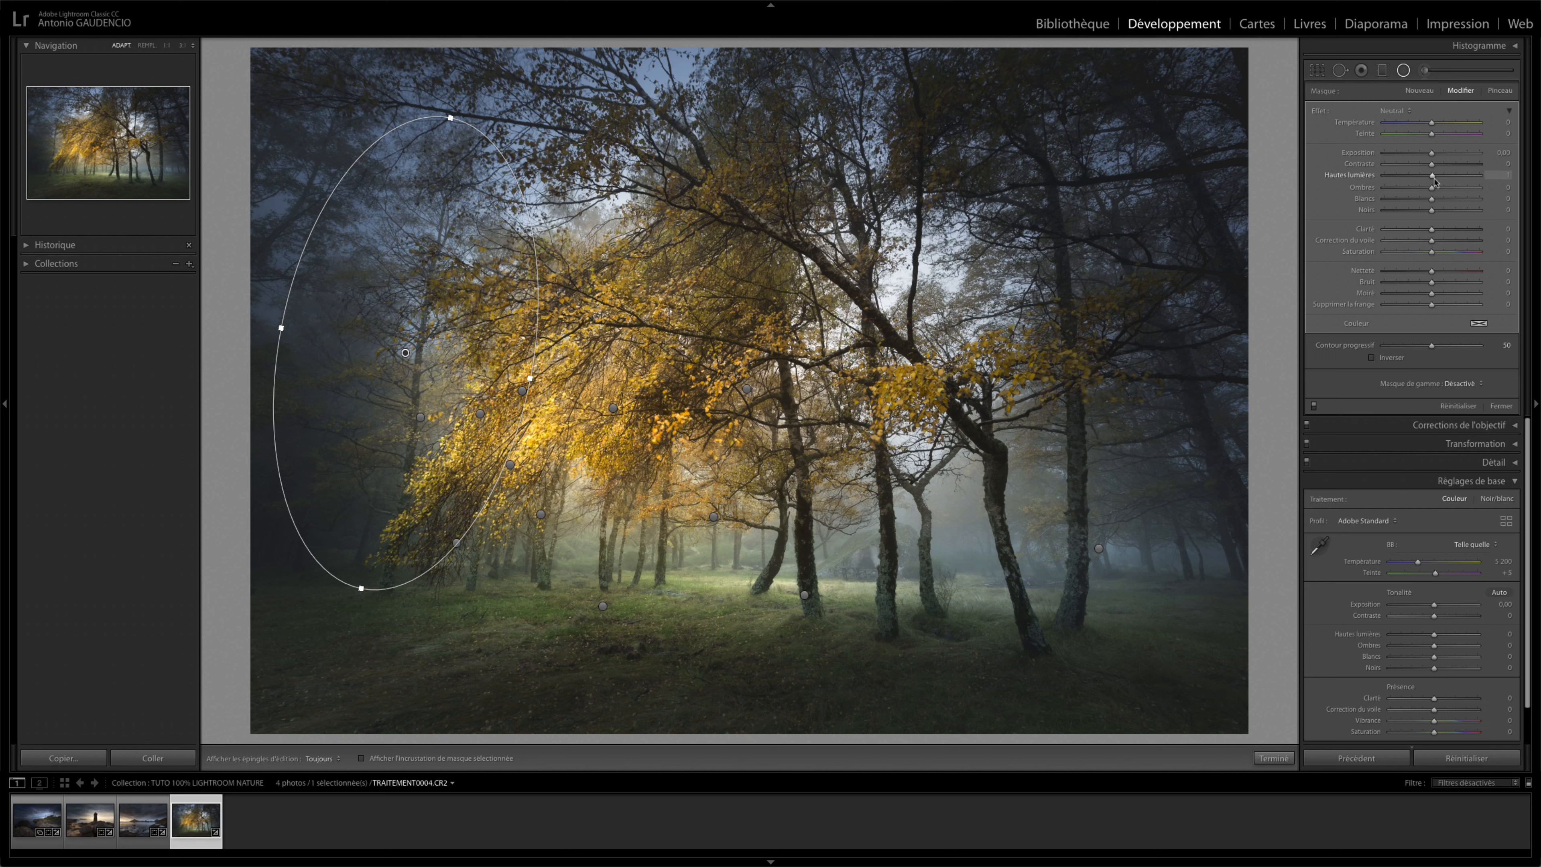
Invert the new radial filter with feather 93, check its mask, and set highlights to 37 and whites to 19 with slightly lowered blacks
left_click_drag(1432, 175, 1442, 193)
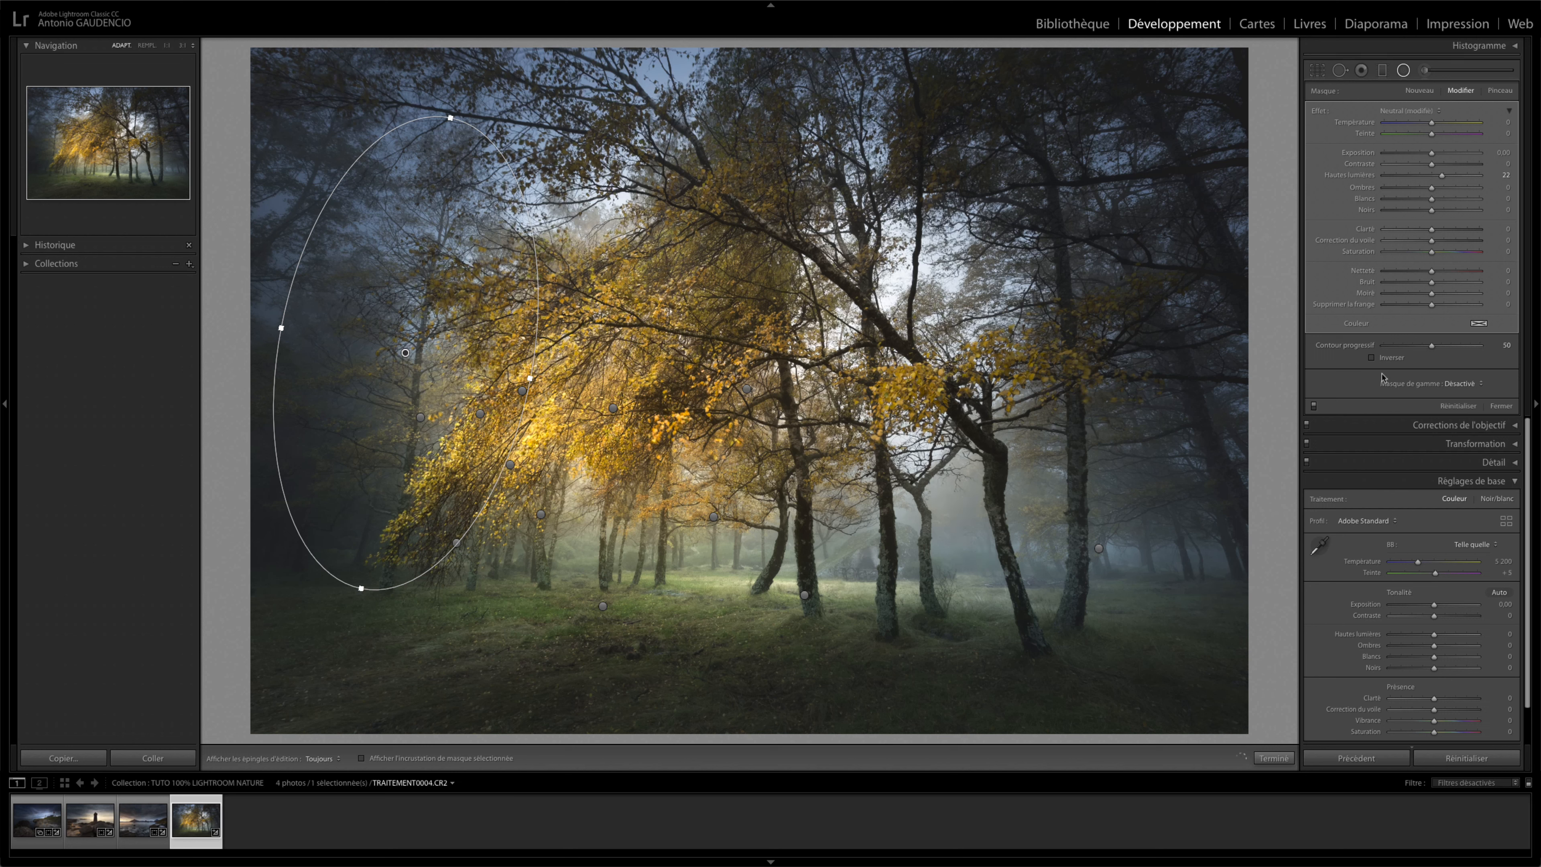
left_click(1372, 358)
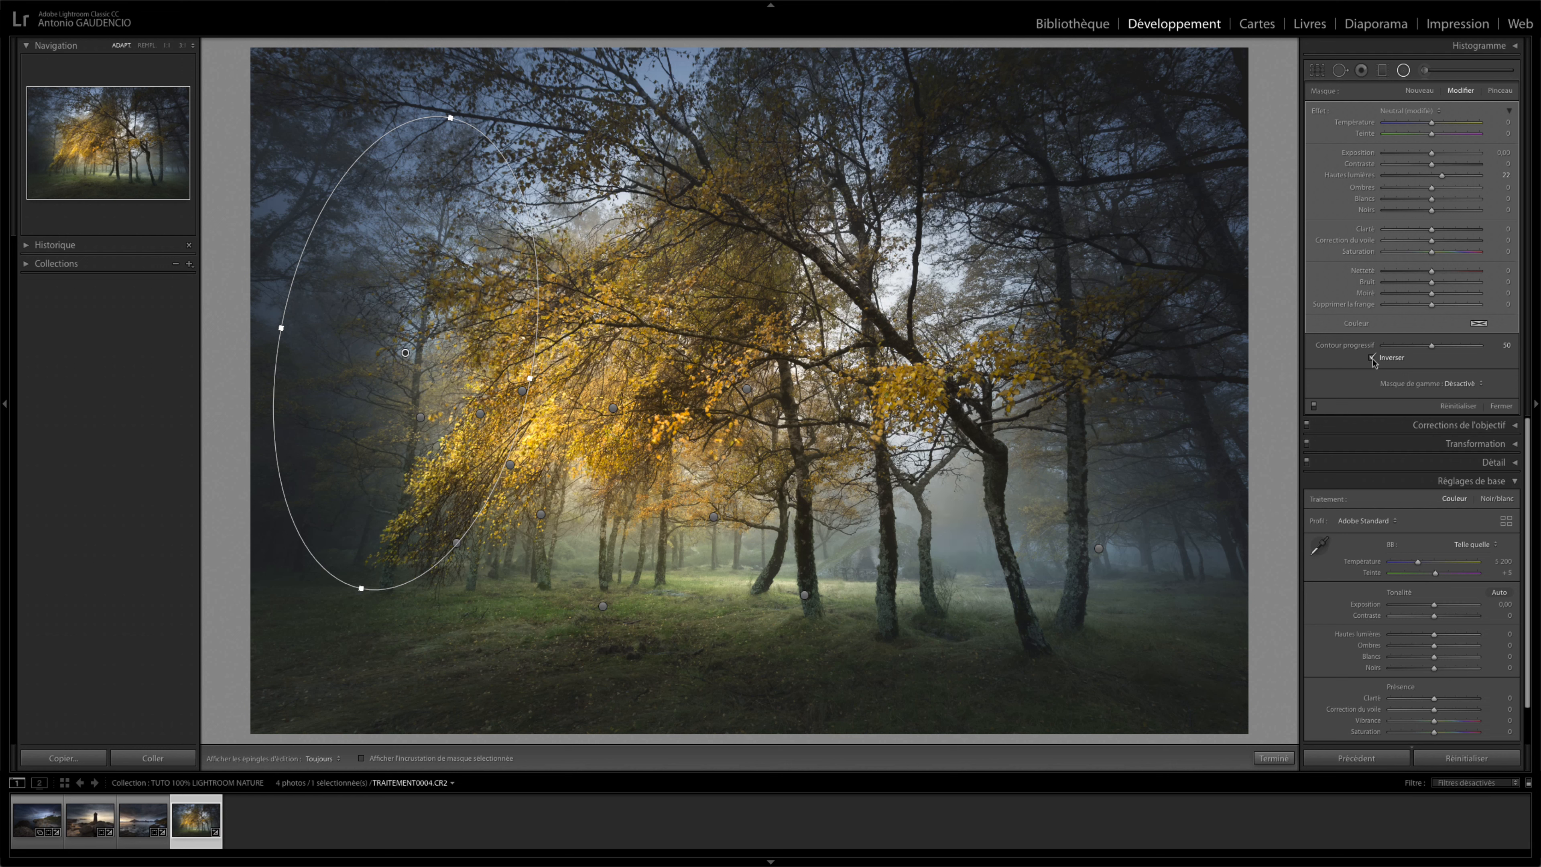
key("o")
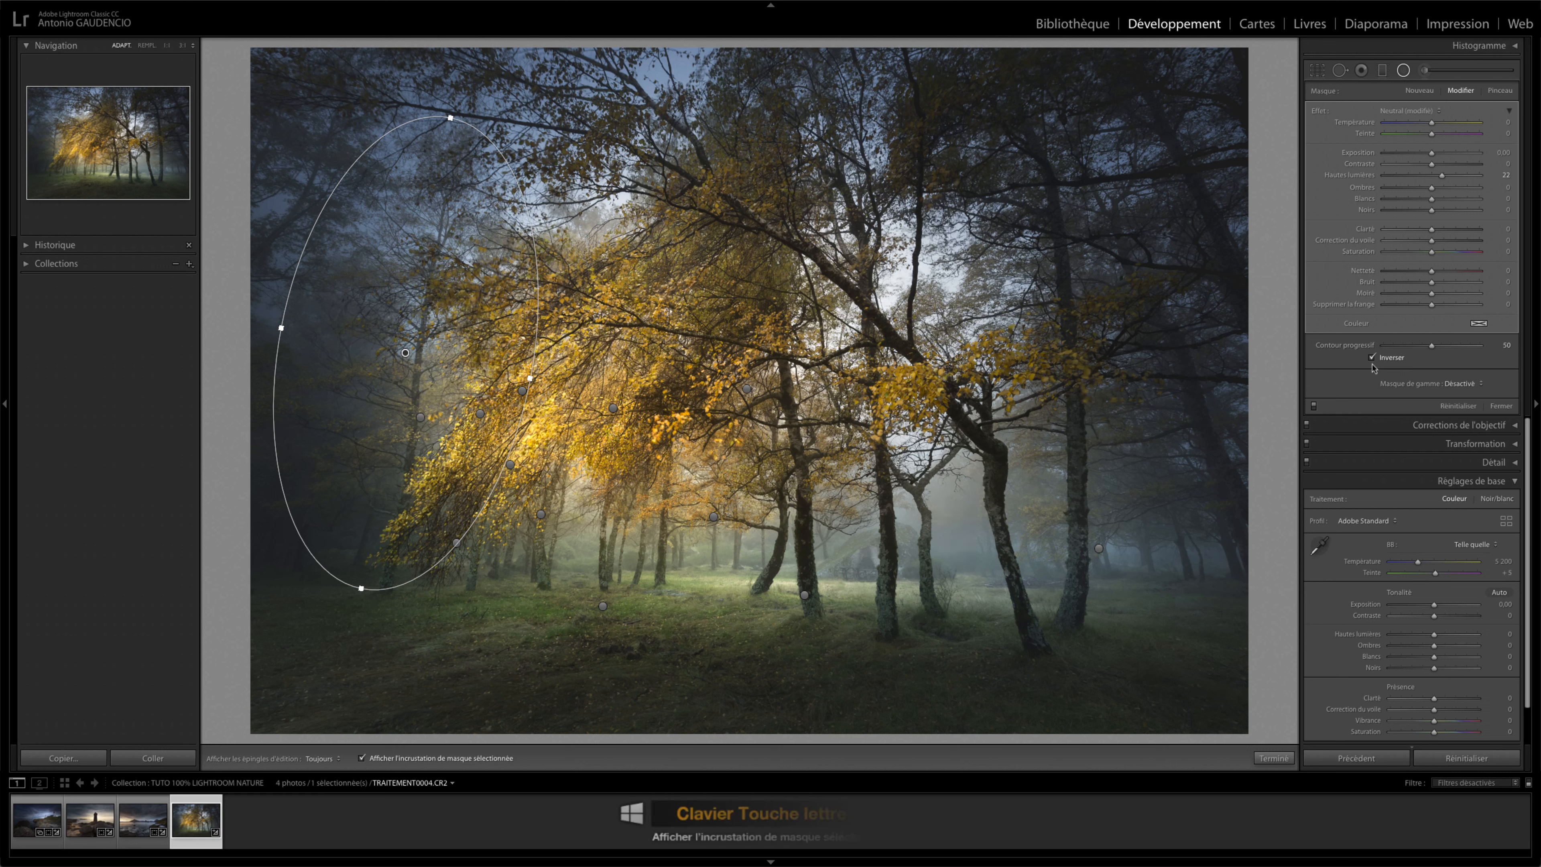
left_click_drag(1431, 345, 1473, 346)
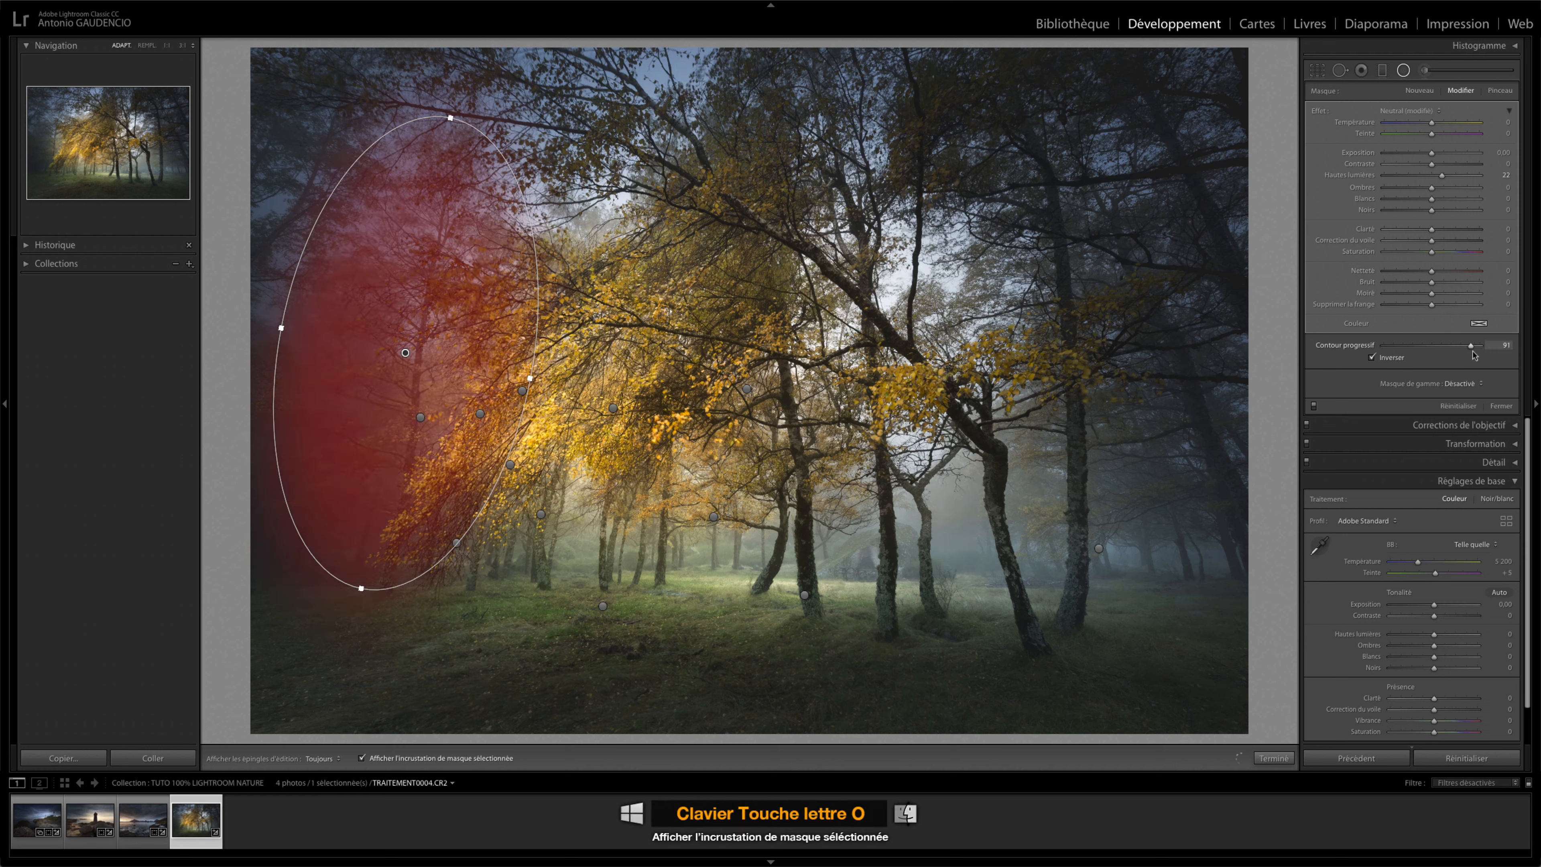
key("o")
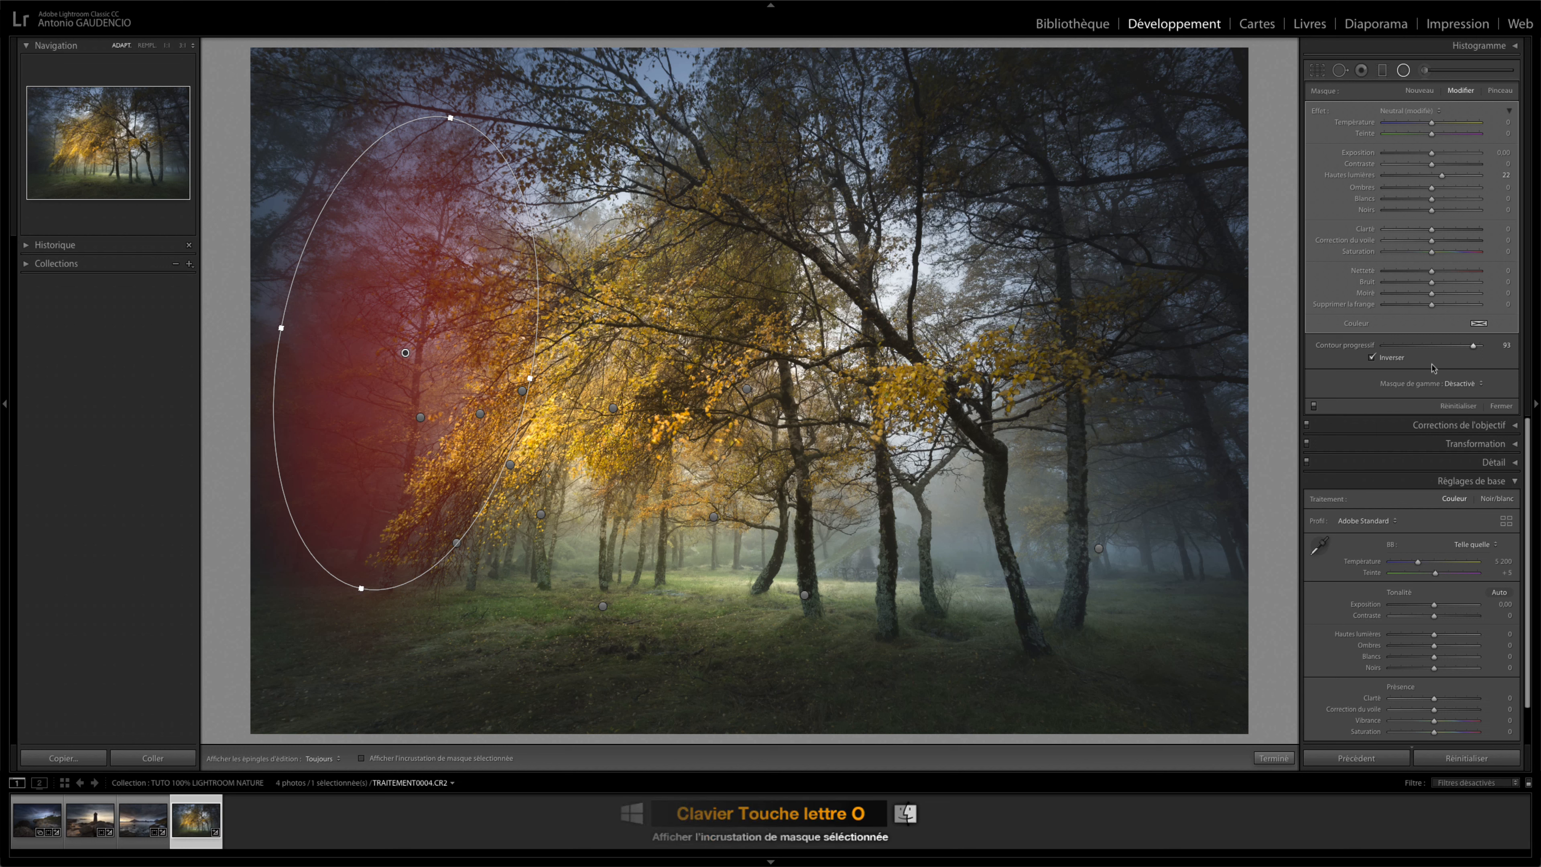
left_click_drag(1441, 175, 1429, 210)
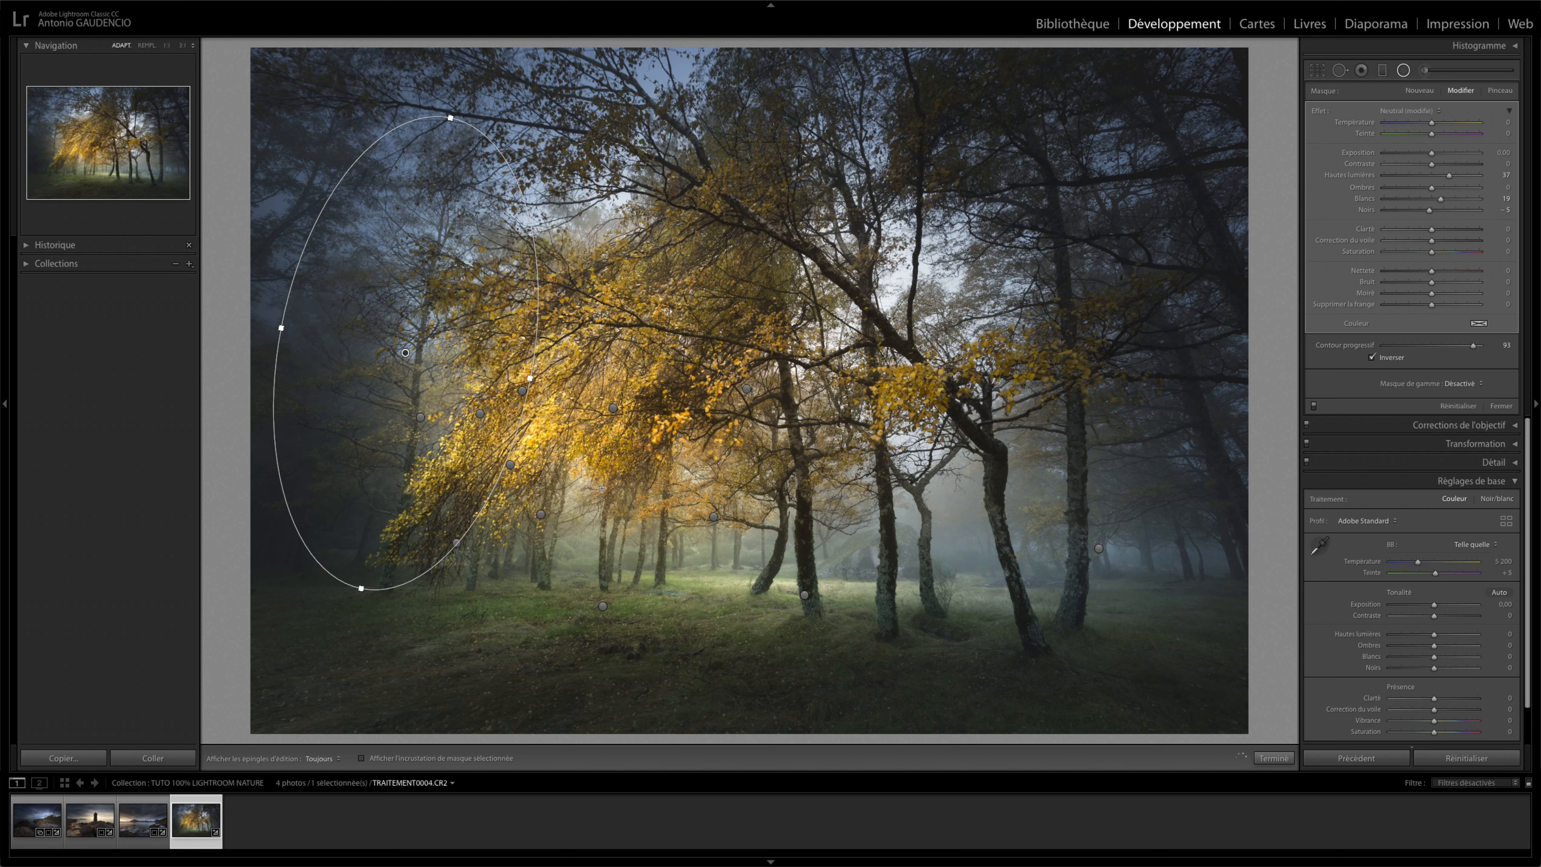
Try the radial filter over the central trees and return it to the dark trees on the photo's left side
left_click_drag(405, 352, 786, 343)
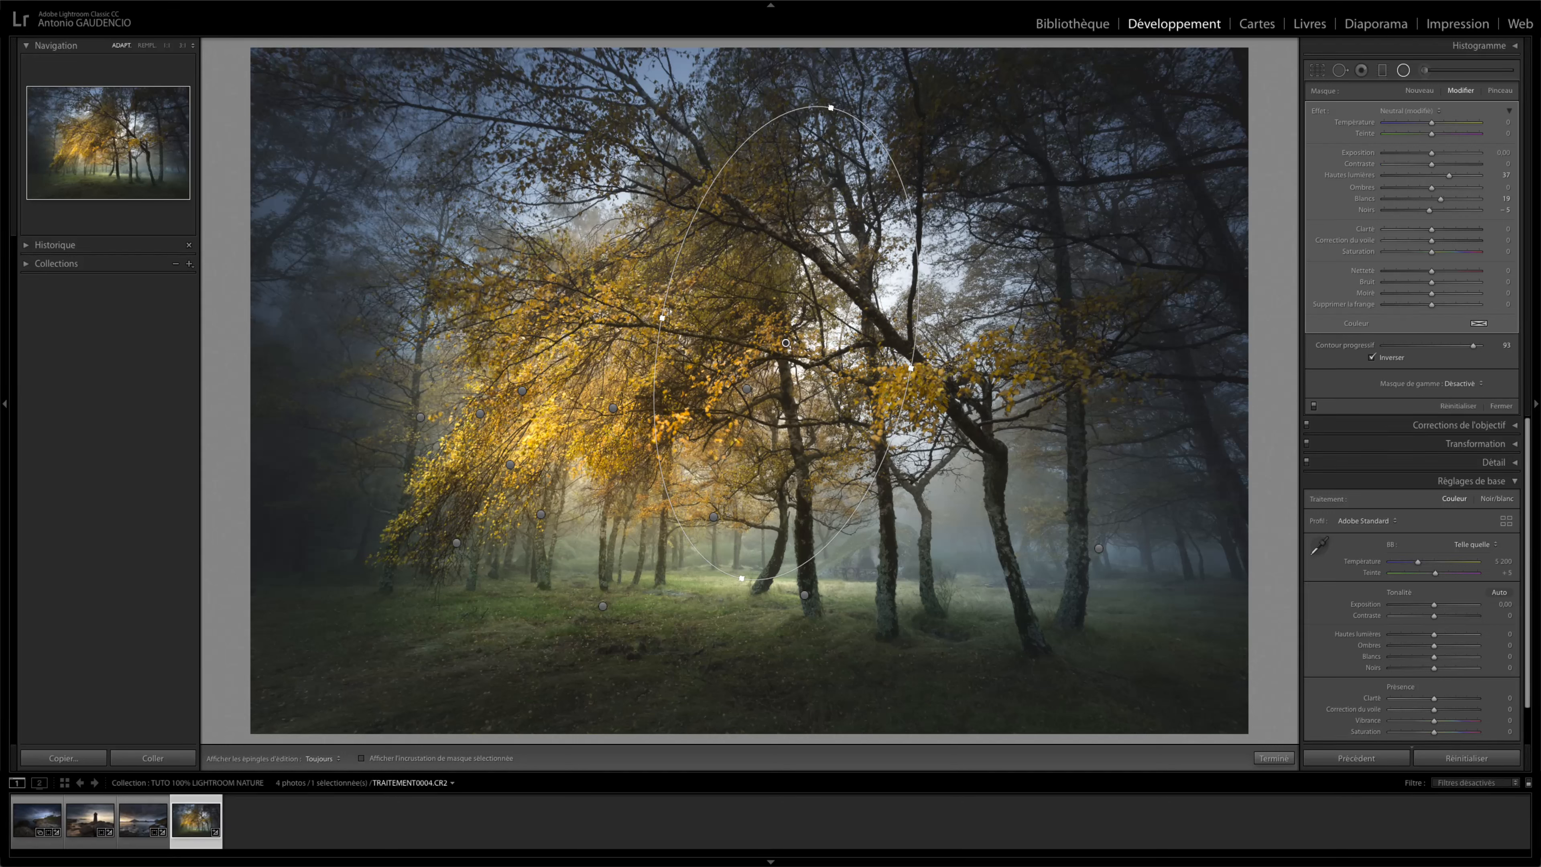
left_click_drag(786, 351, 410, 338)
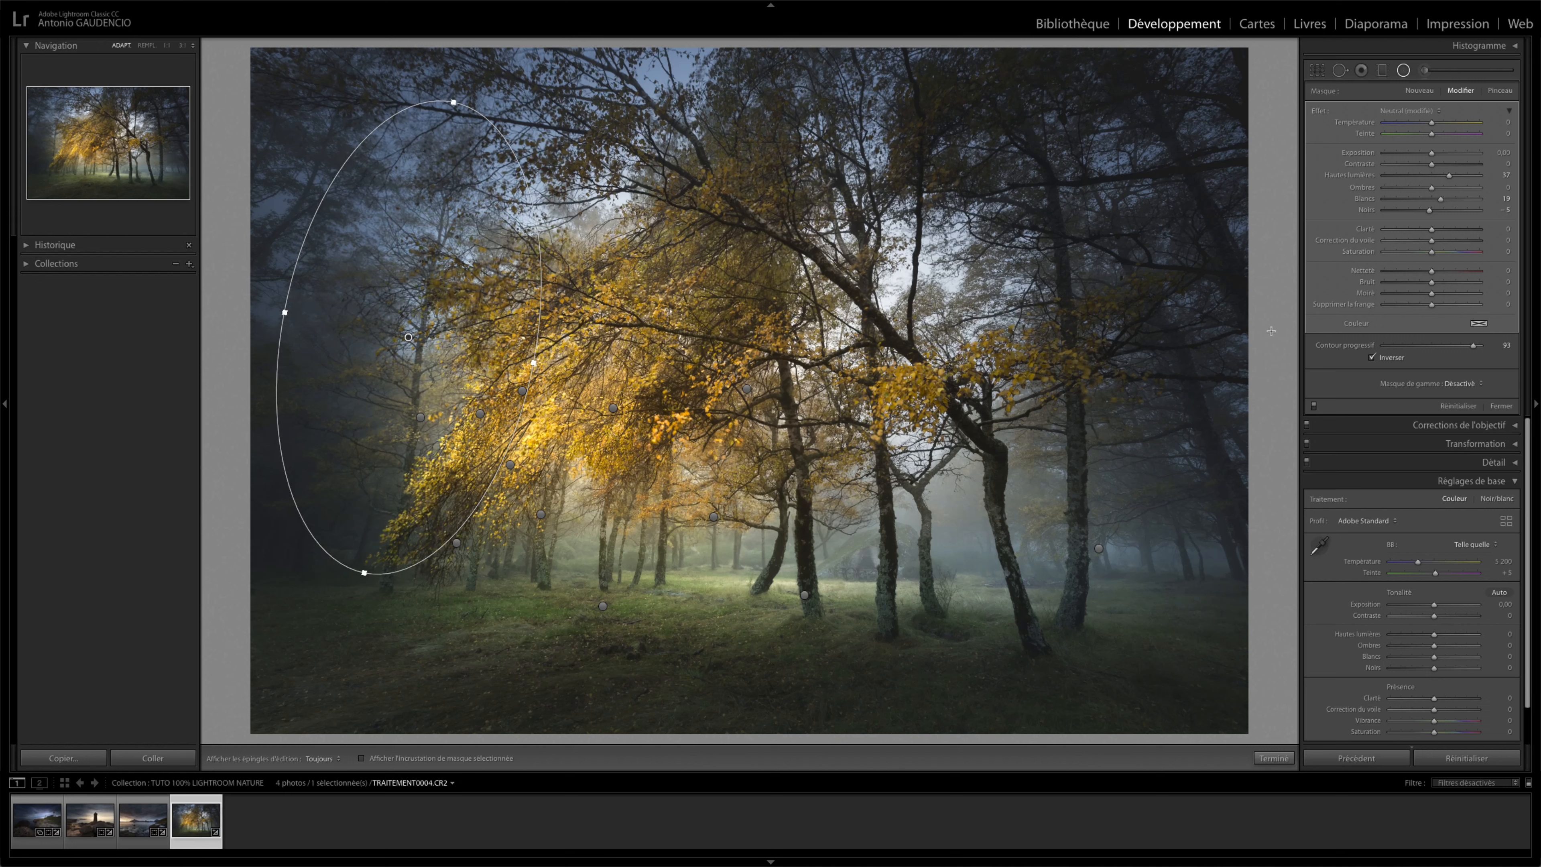
Compare the photo without the left-side filter, set its exposure to 0.10, fine-tune its blacks and close the radial filter tool
key("ctrl+z")
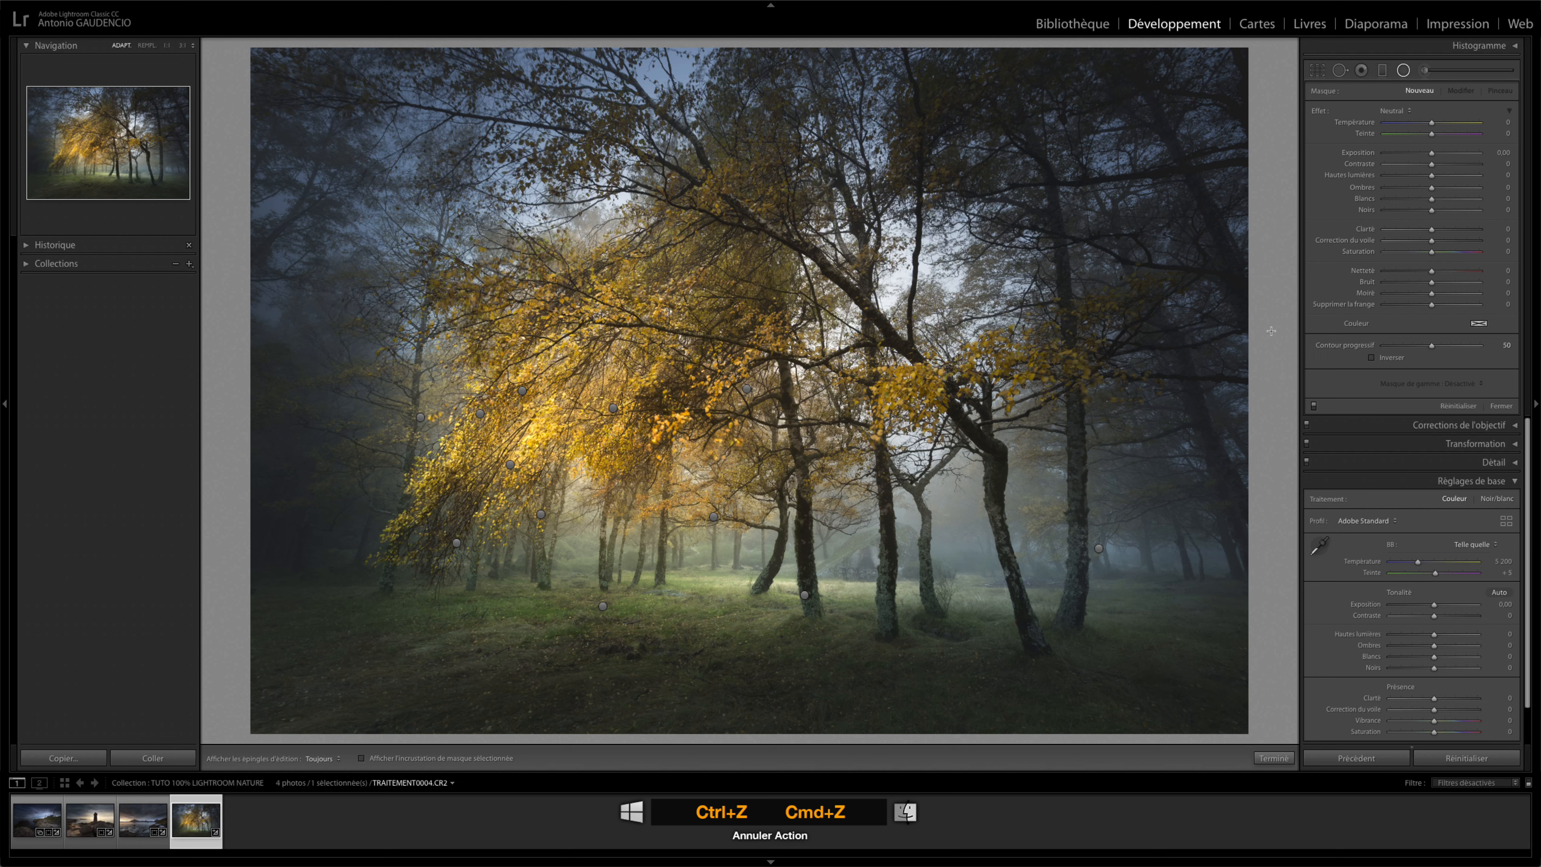
key("ctrl+shift+z")
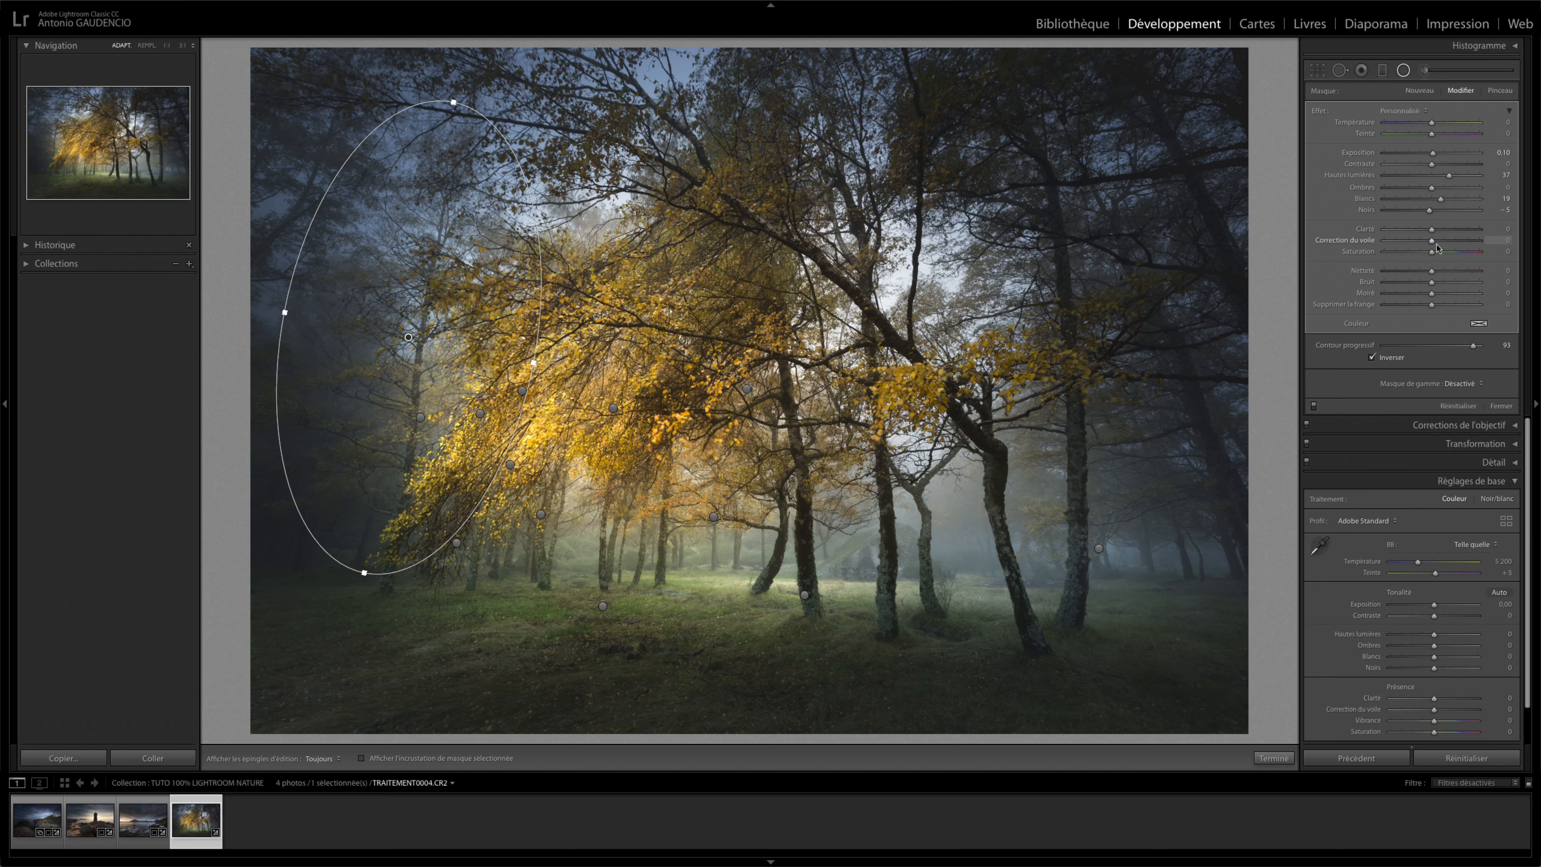
left_click_drag(1430, 211, 1428, 212)
left_click(1404, 72)
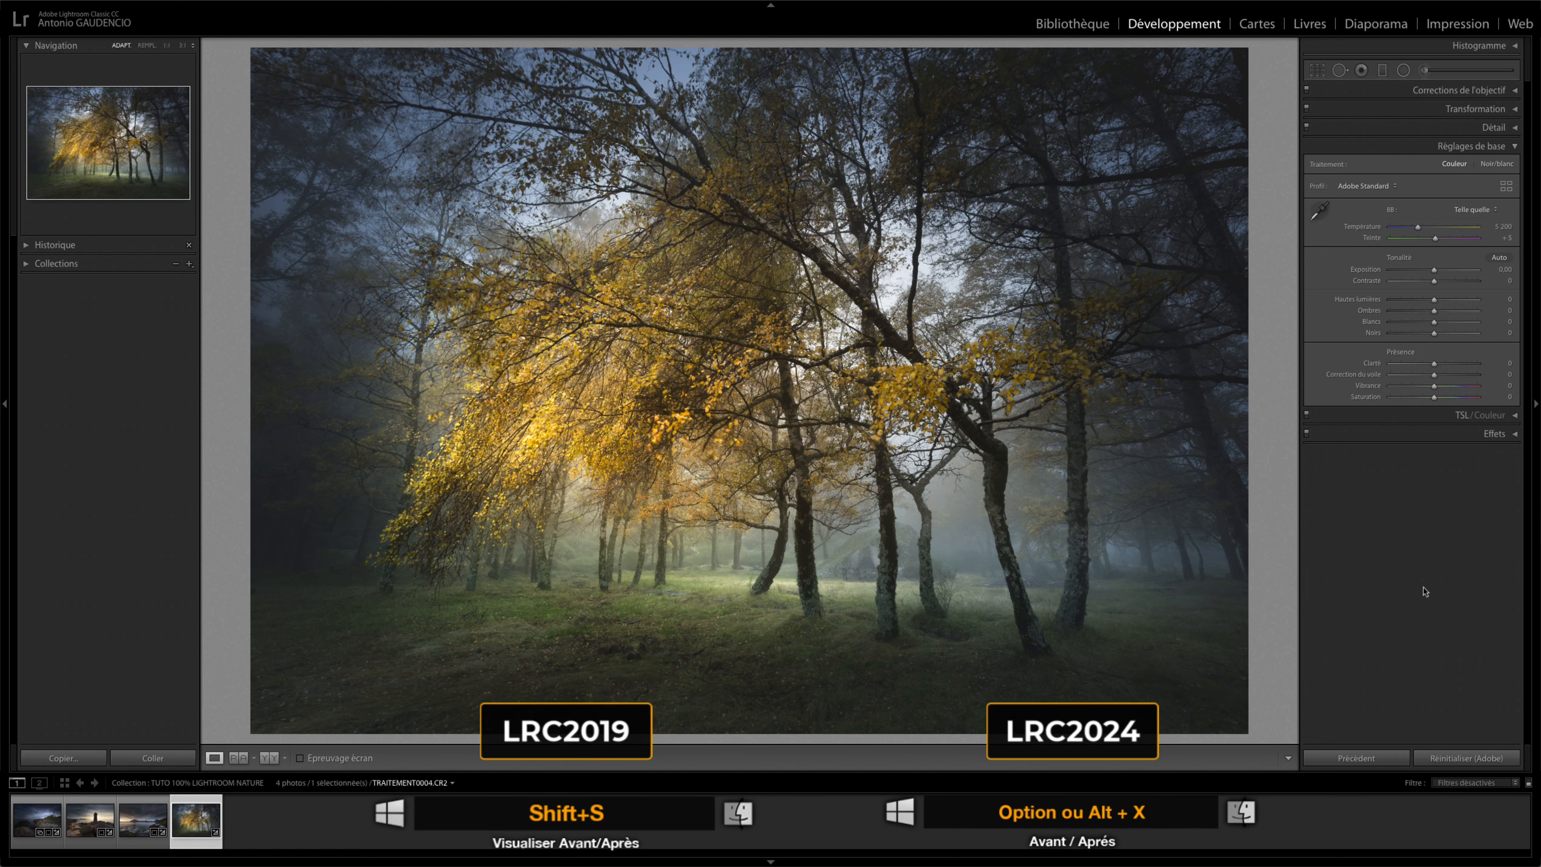
Compare the original and edited forest photo, first in place and then side by side in an enlarged before/after view
key("backslash")
key("backslash")
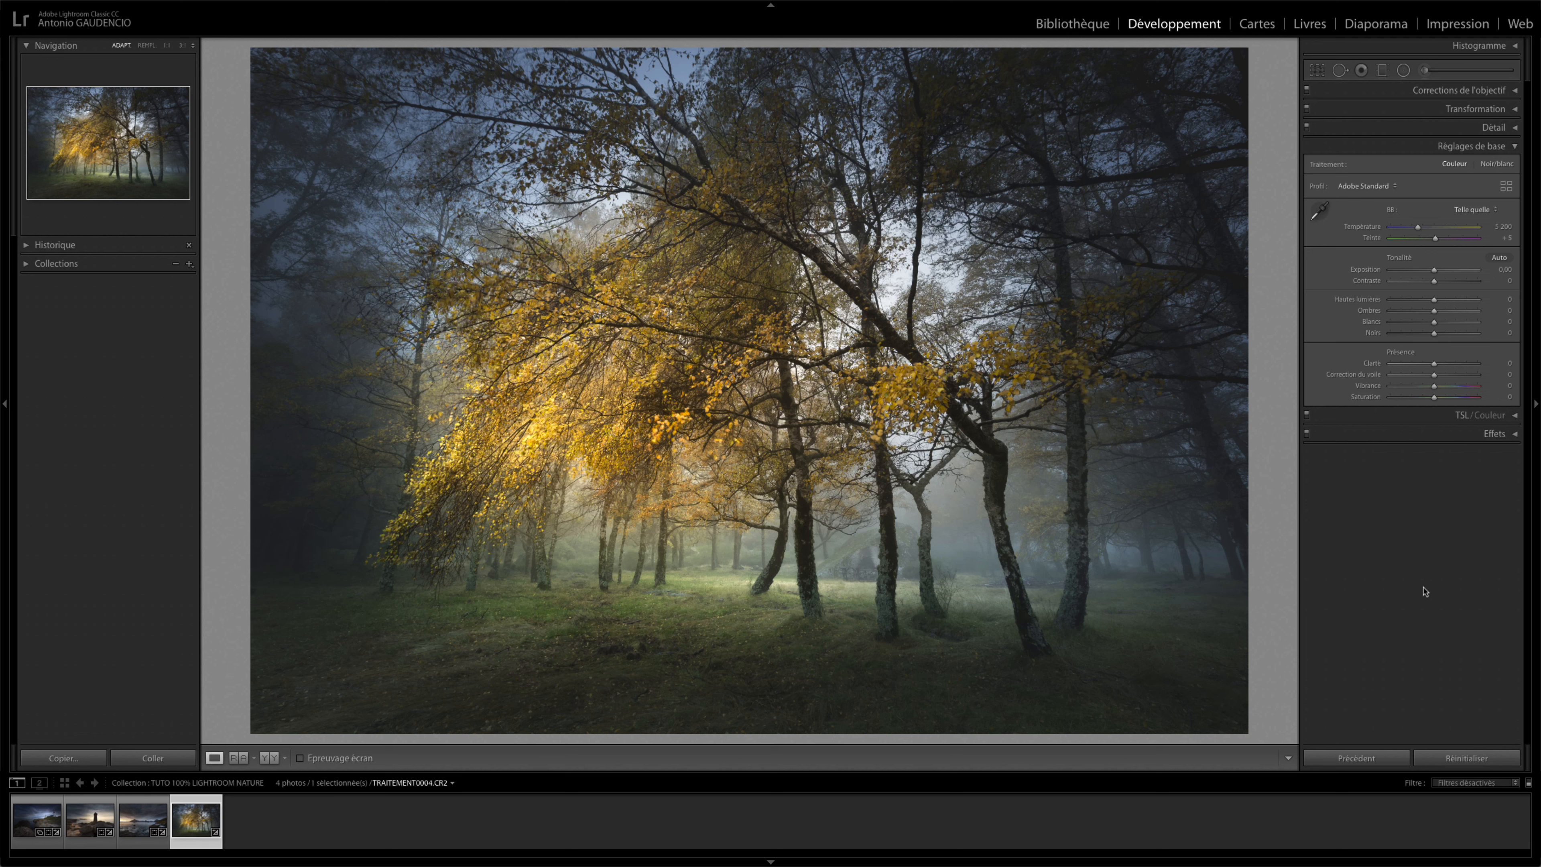
left_click(269, 759)
left_click(6, 405)
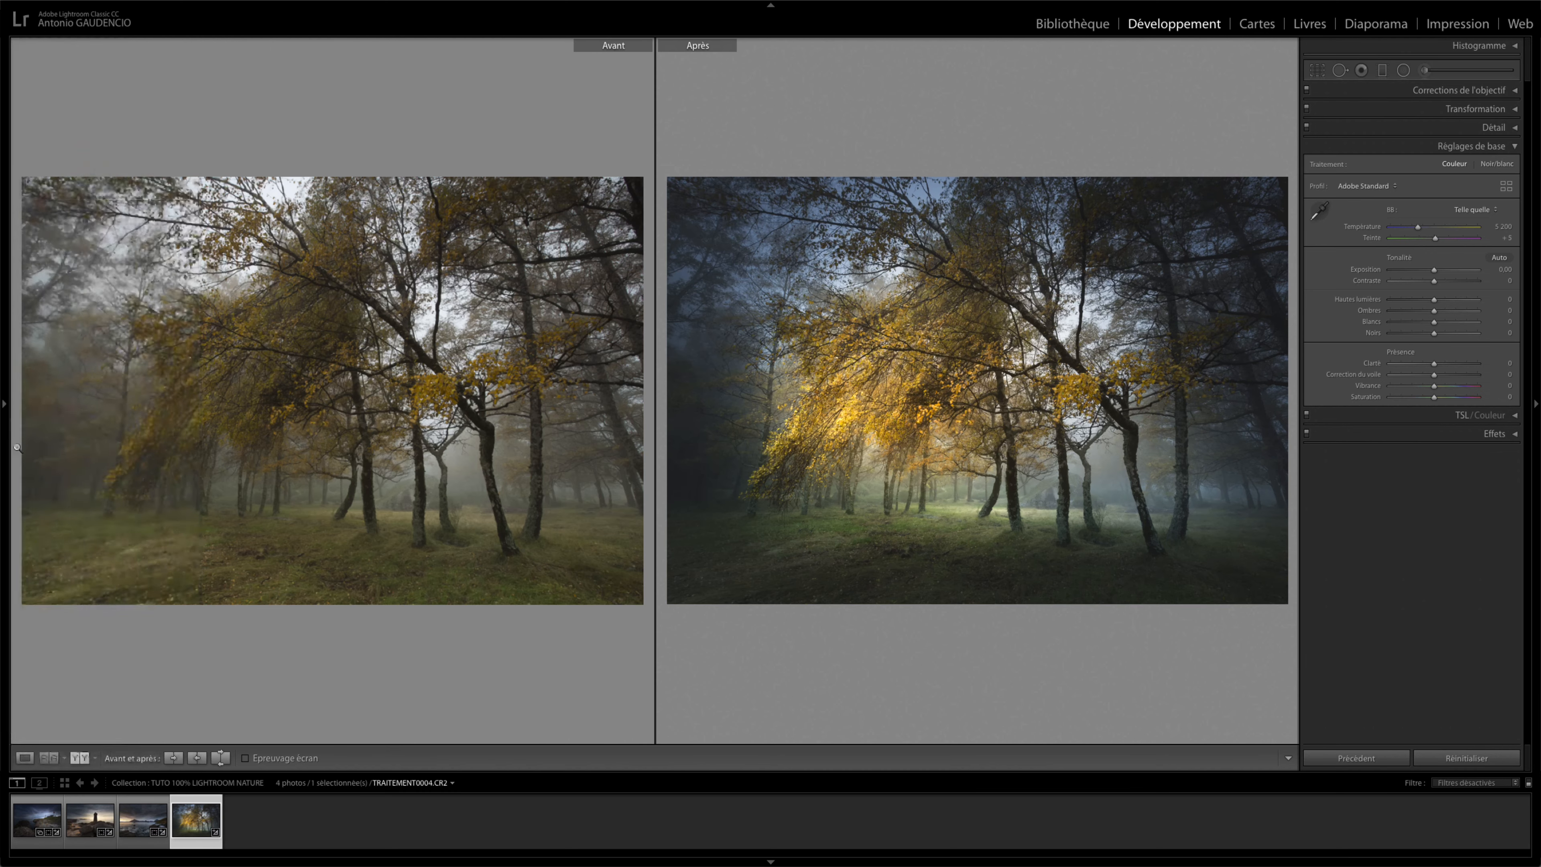